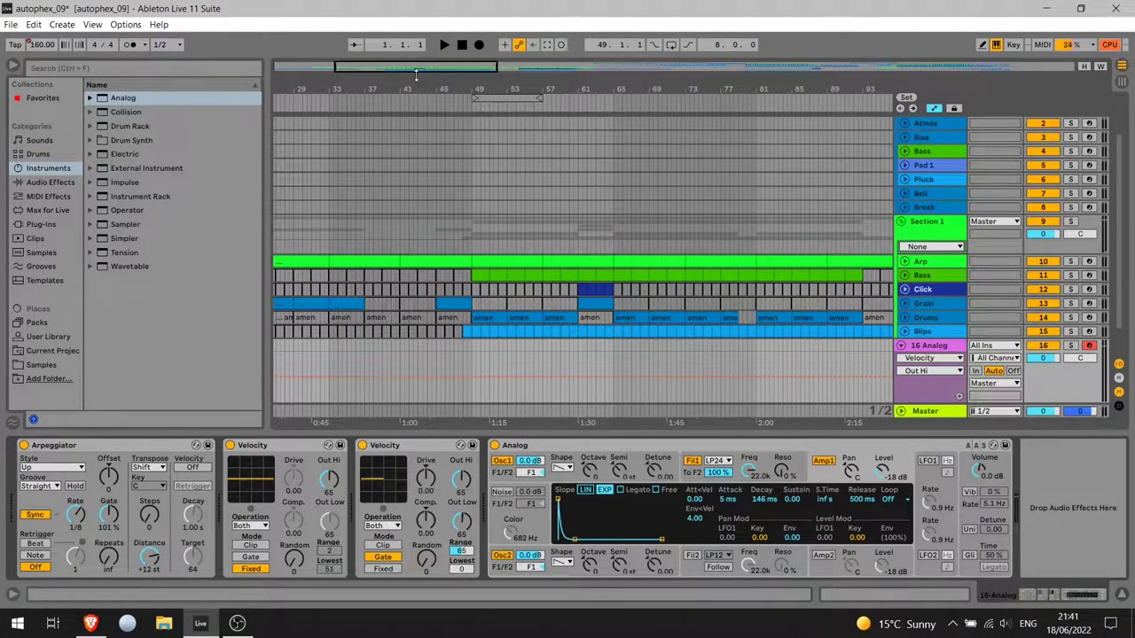
Scroll the arrangement back to bar 1 and zoom out to see the whole song
left_click_drag(420, 68, 360, 68)
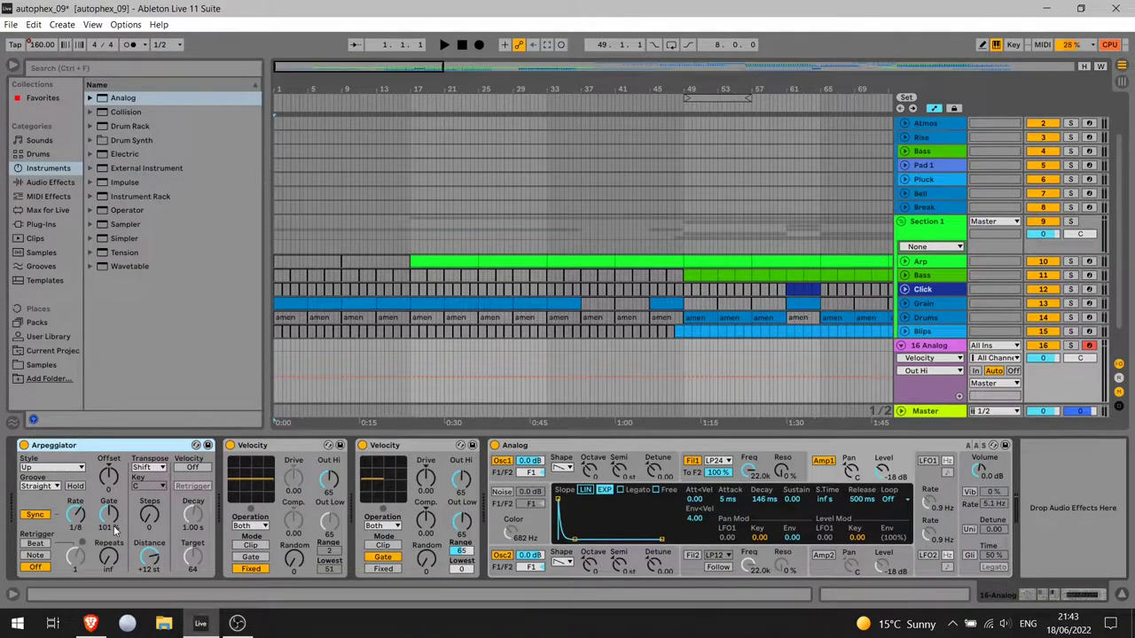
left_click(278, 449)
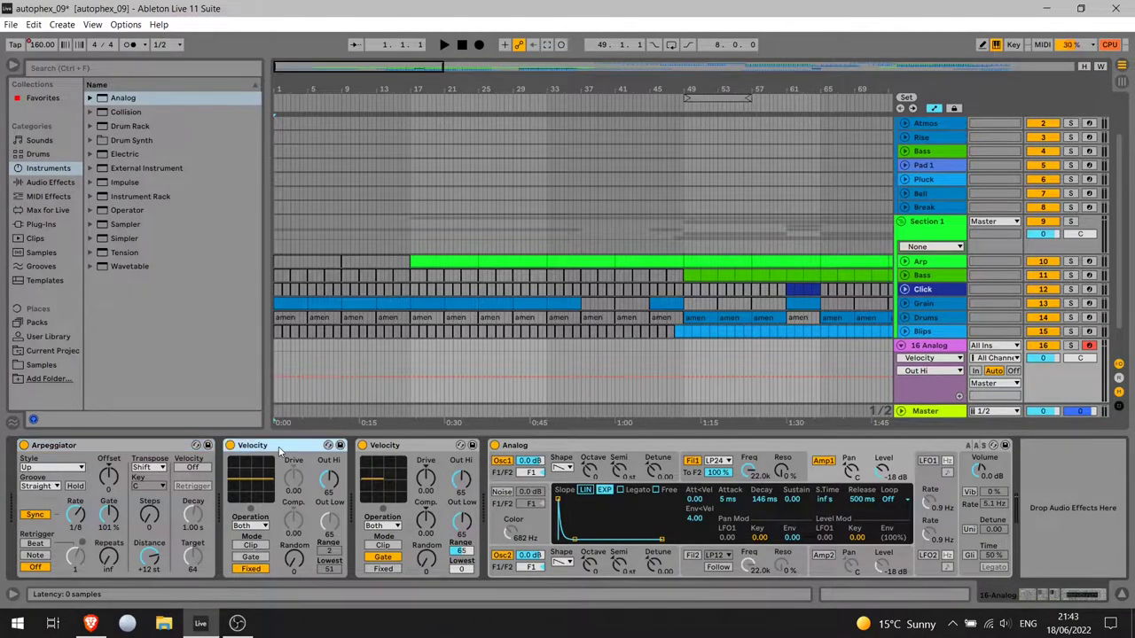
left_click(414, 447)
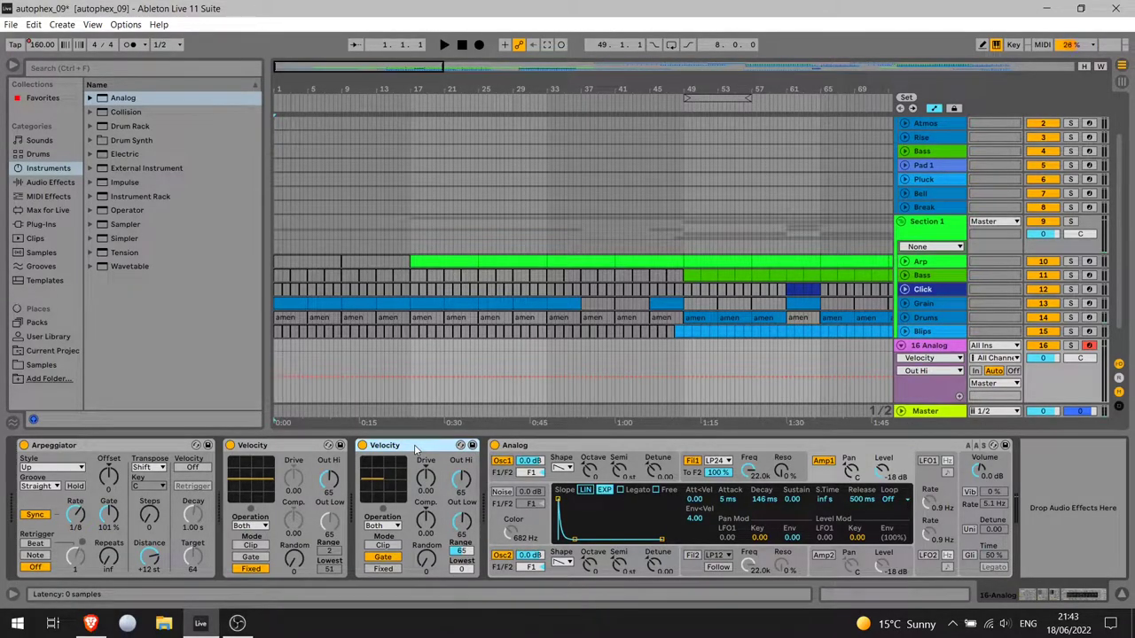
left_click(295, 445)
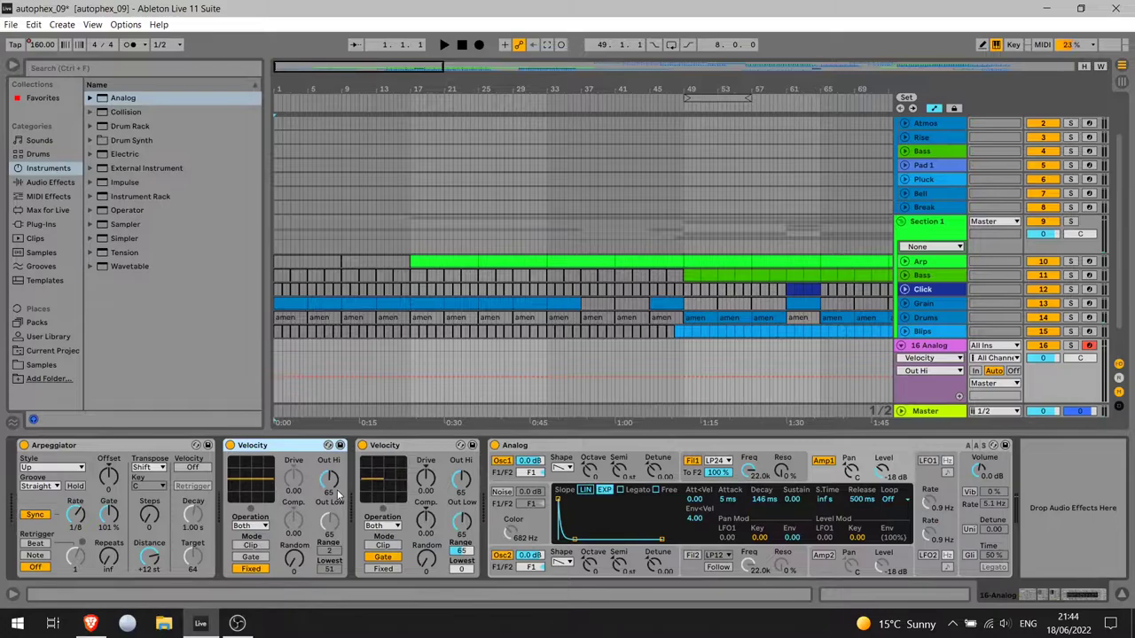
left_click(403, 452)
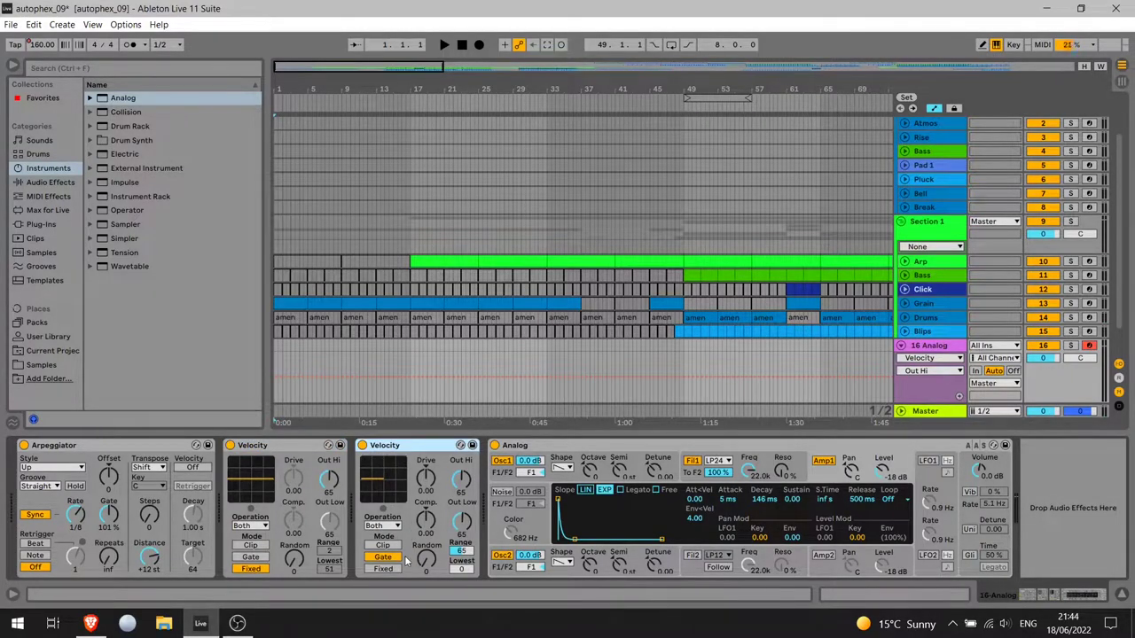
Append ' 1' and ' B' to the two Velocity devices' names
left_click(269, 446)
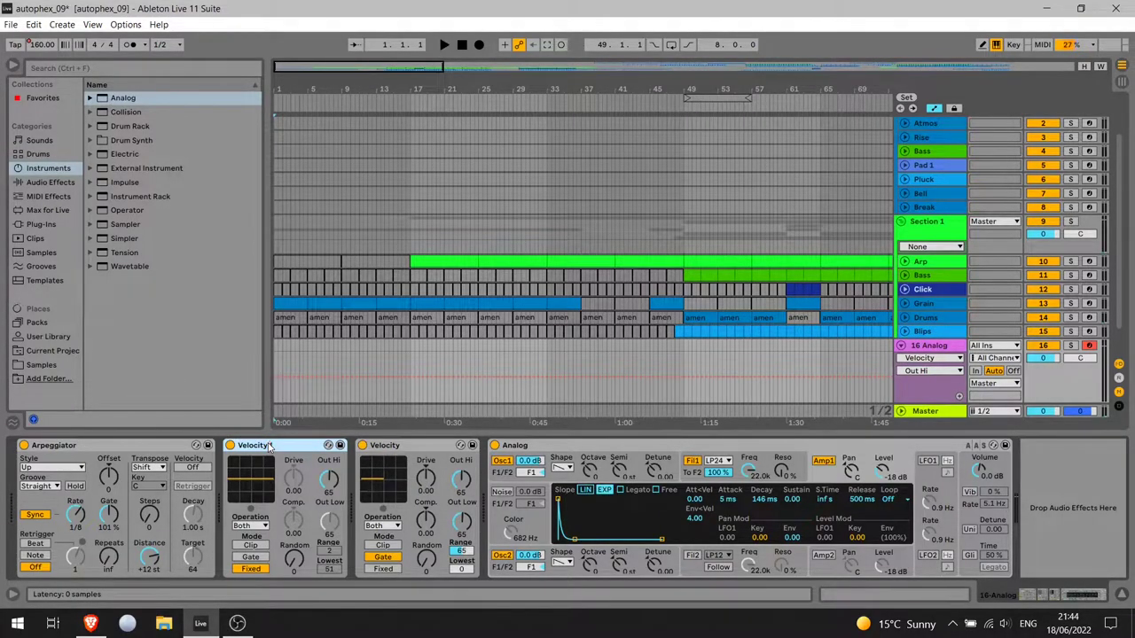
type("1")
left_click(404, 446)
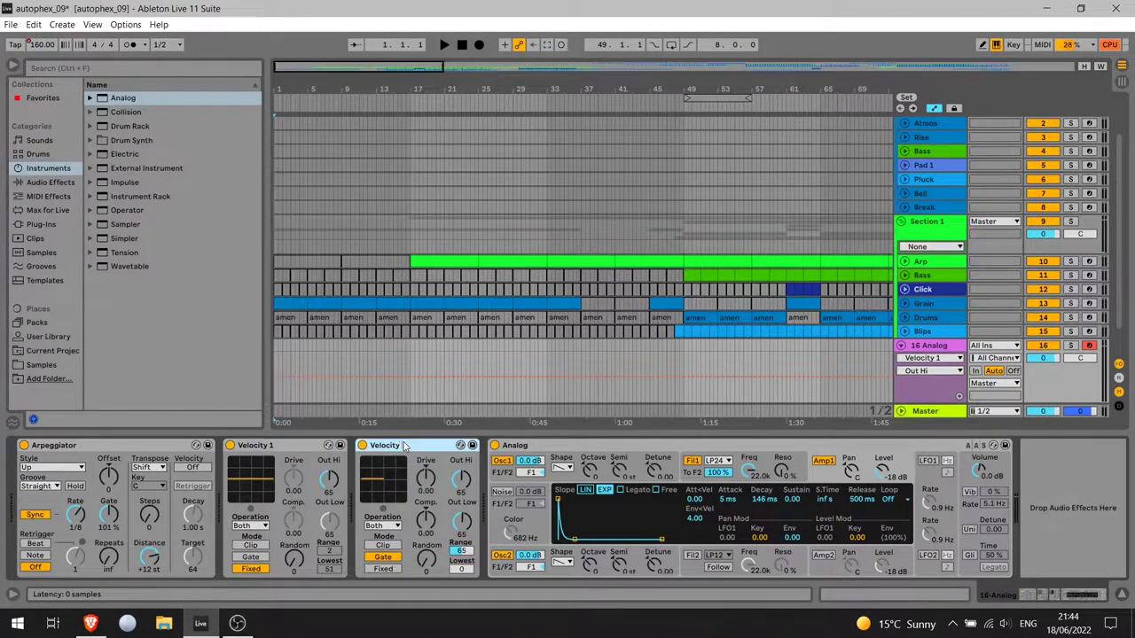
type("B")
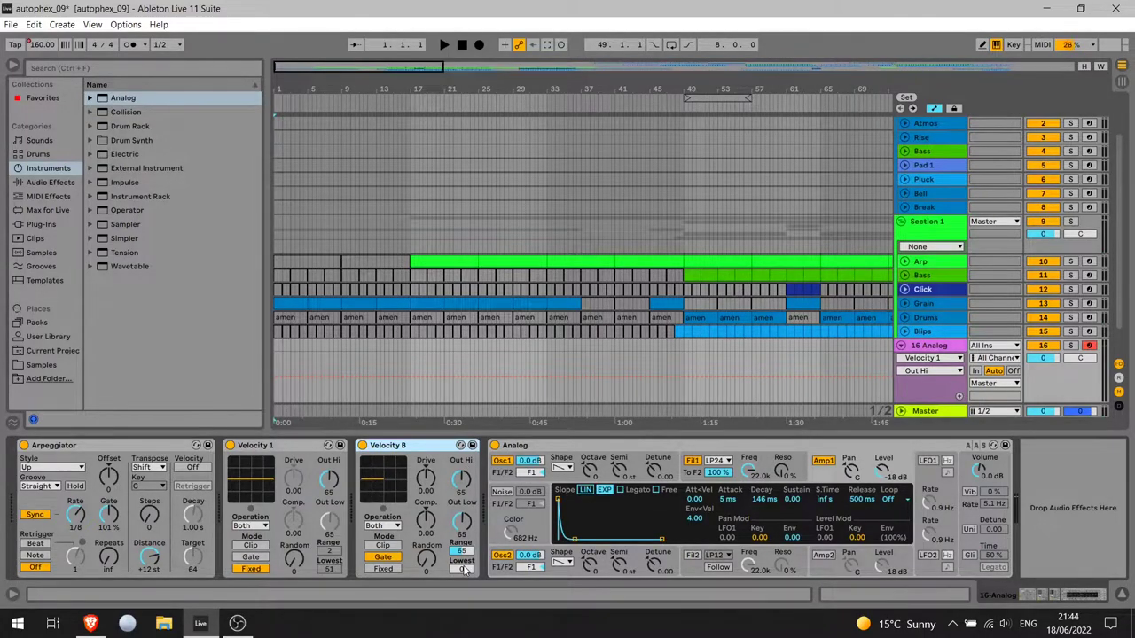
left_click(574, 444)
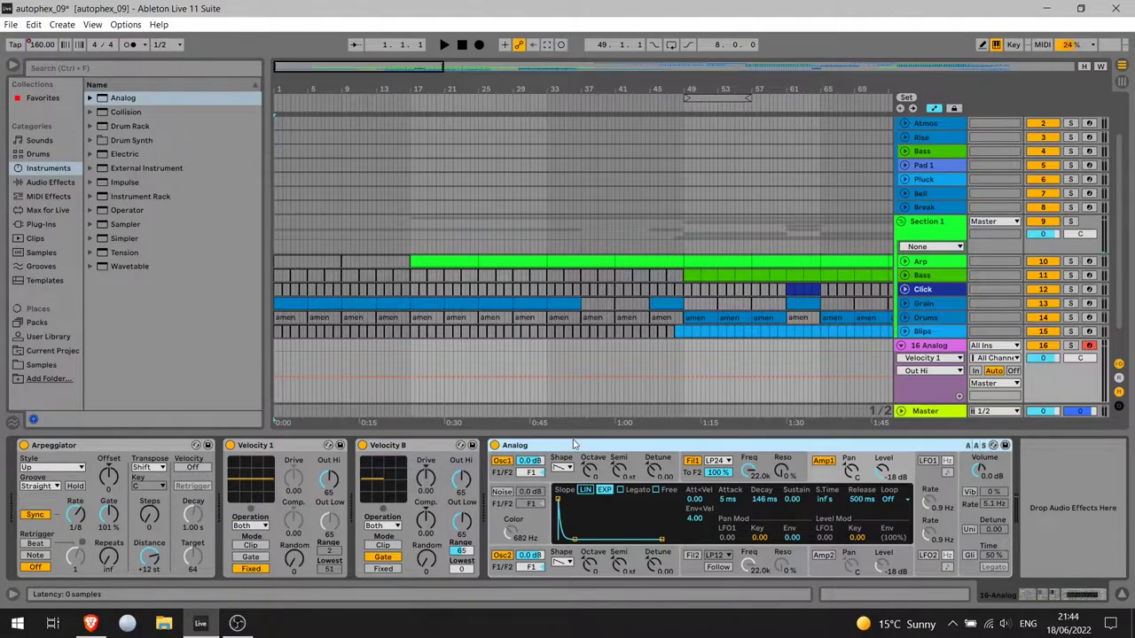
left_click(424, 447)
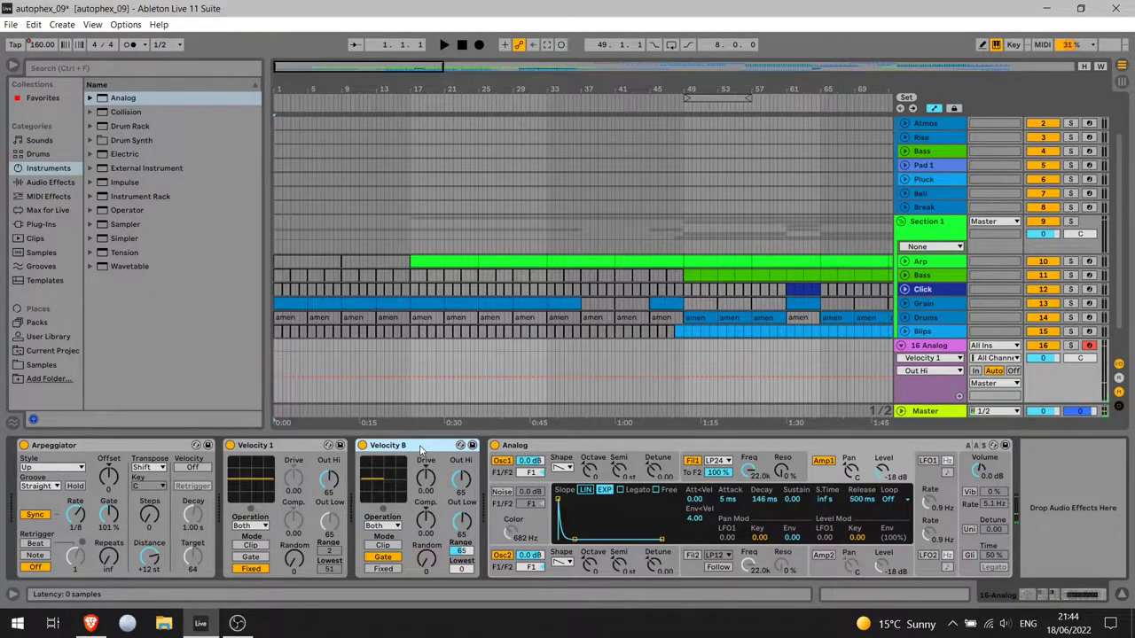
left_click(330, 480)
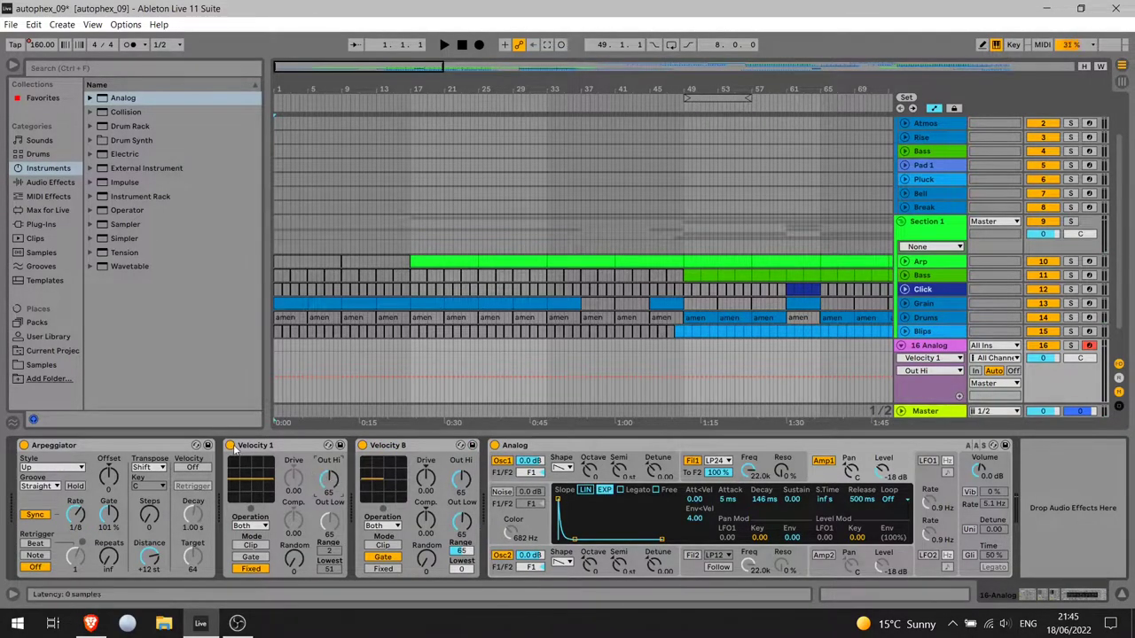
left_click_drag(333, 484, 334, 482)
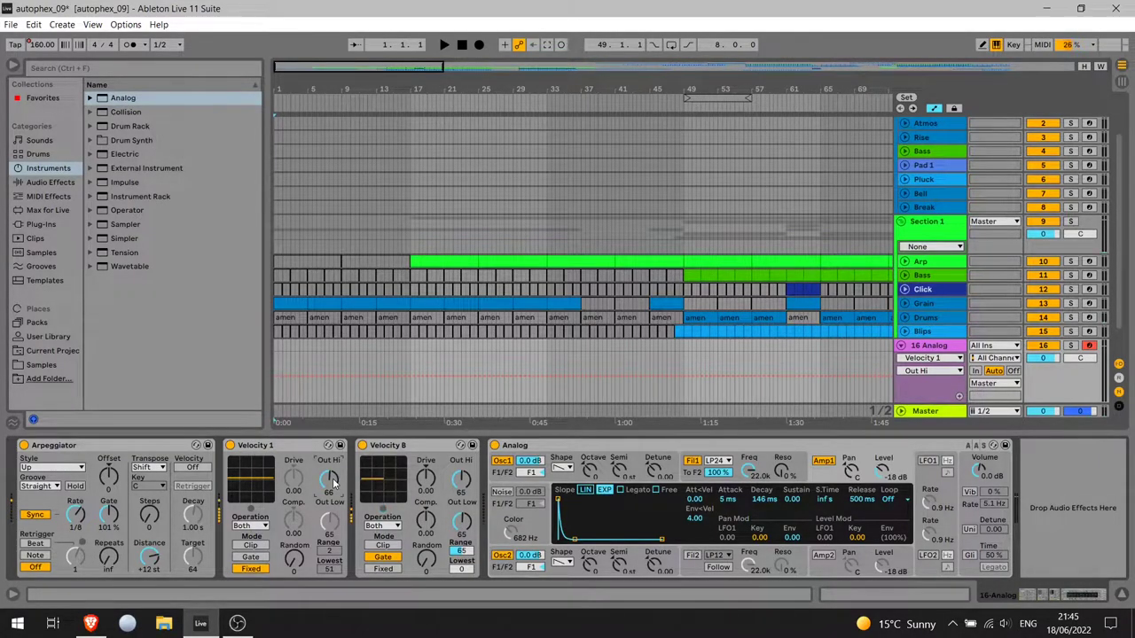
left_click_drag(334, 482, 331, 480)
left_click(467, 480)
left_click(395, 451)
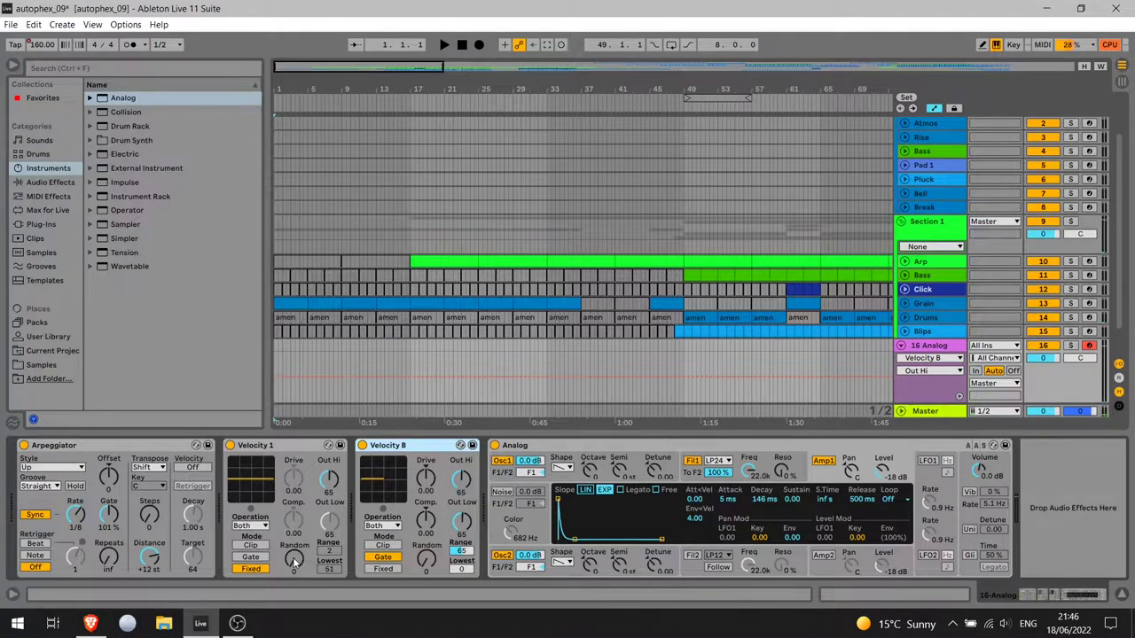
Set Velocity 1's Random knob to 20 and its Out Hi to 40
left_click_drag(295, 562, 296, 506)
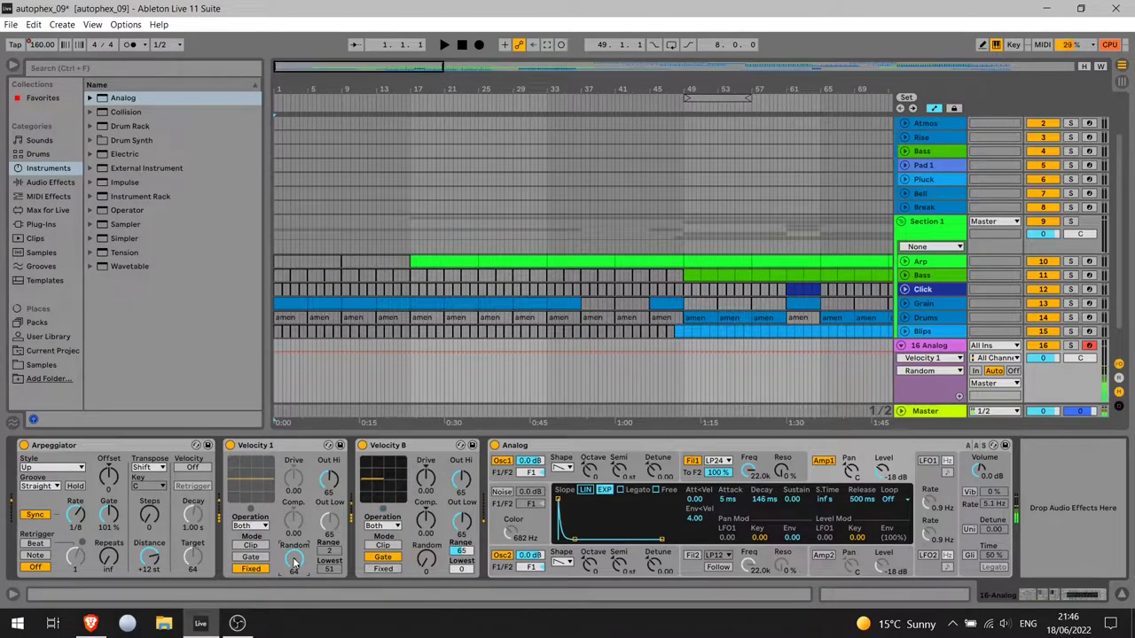
left_click_drag(295, 564, 302, 560)
left_click_drag(309, 574, 309, 615)
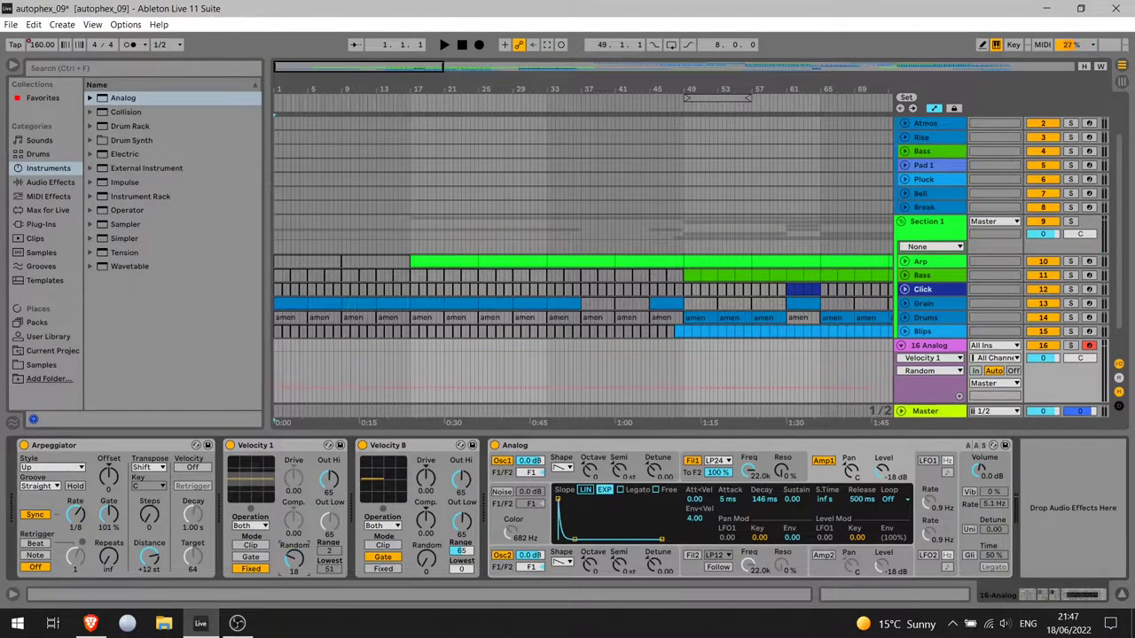
left_click_drag(300, 572, 300, 565)
left_click(329, 480)
left_click_drag(329, 479, 329, 500)
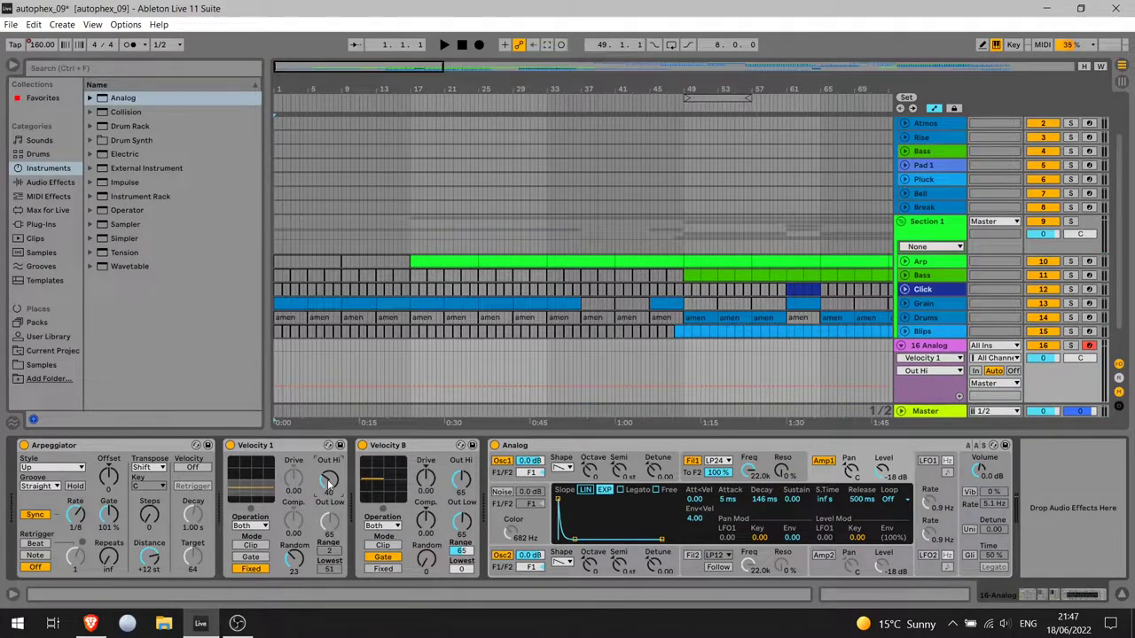
left_click(293, 560)
left_click_drag(294, 568, 295, 568)
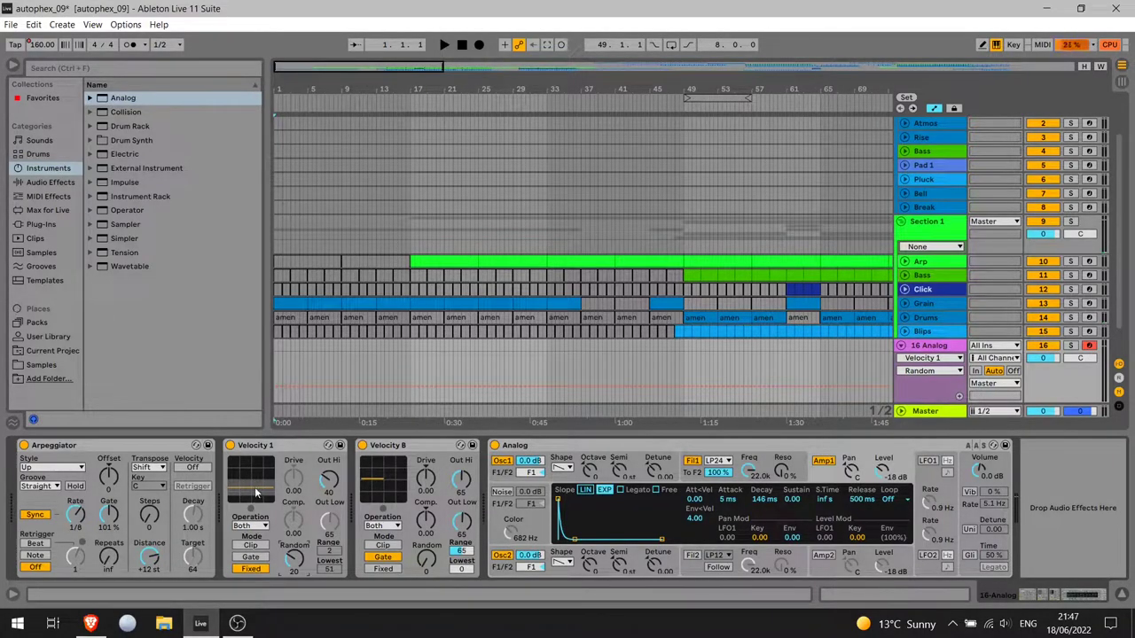
Return Velocity 1 to Random 64 and Out Hi 65, with no randomisation on Velocity B
left_click_drag(295, 562, 294, 527)
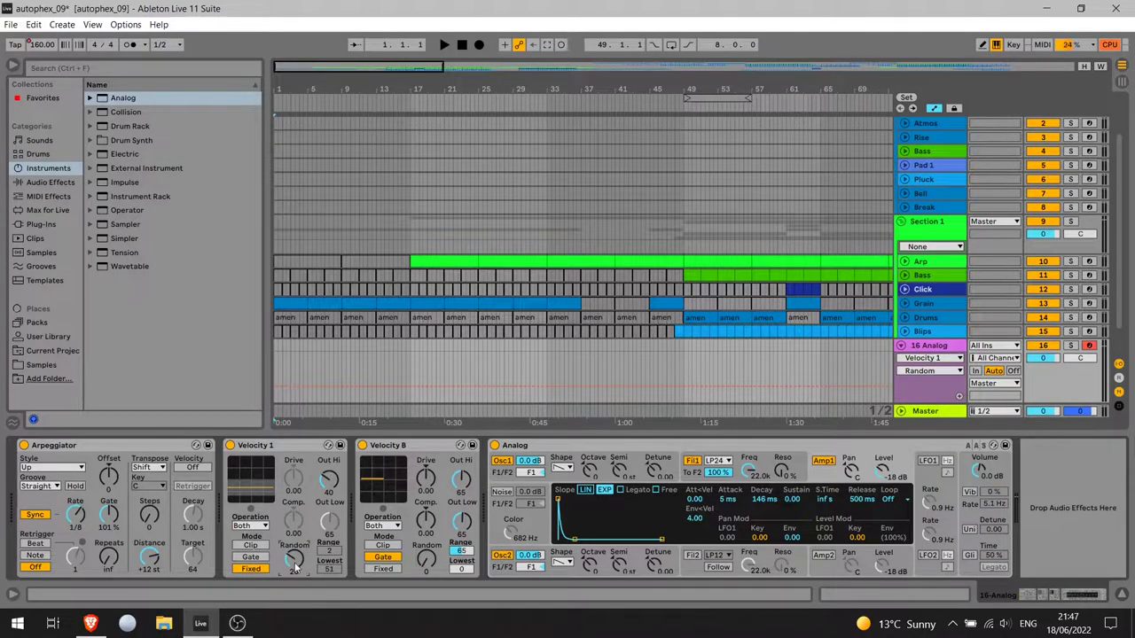
left_click(330, 484)
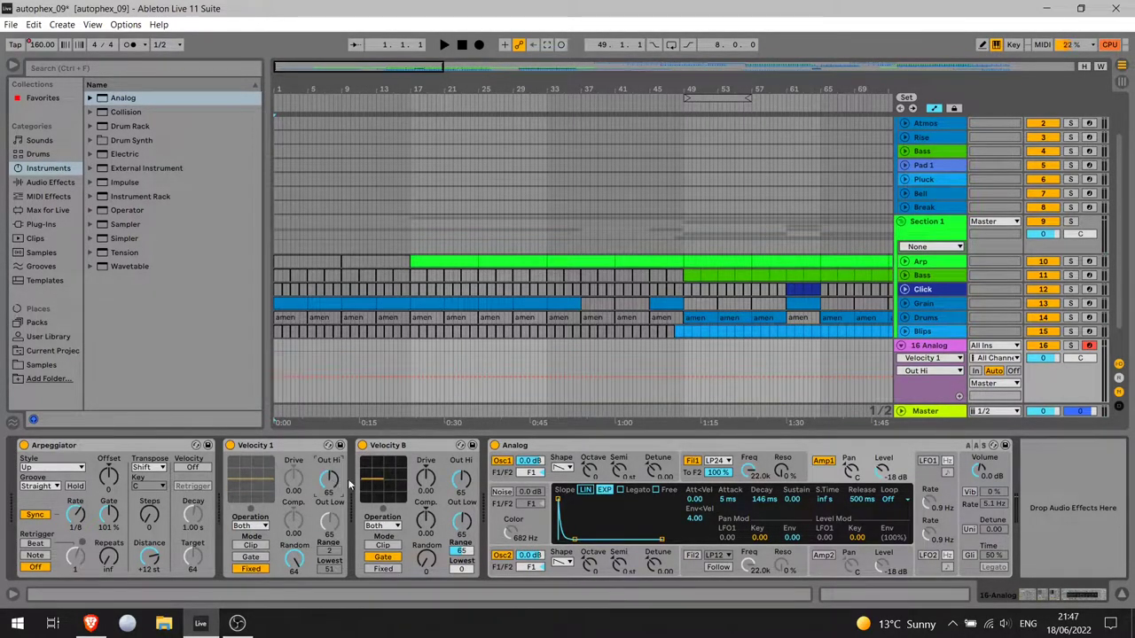
left_click_drag(426, 564, 426, 563)
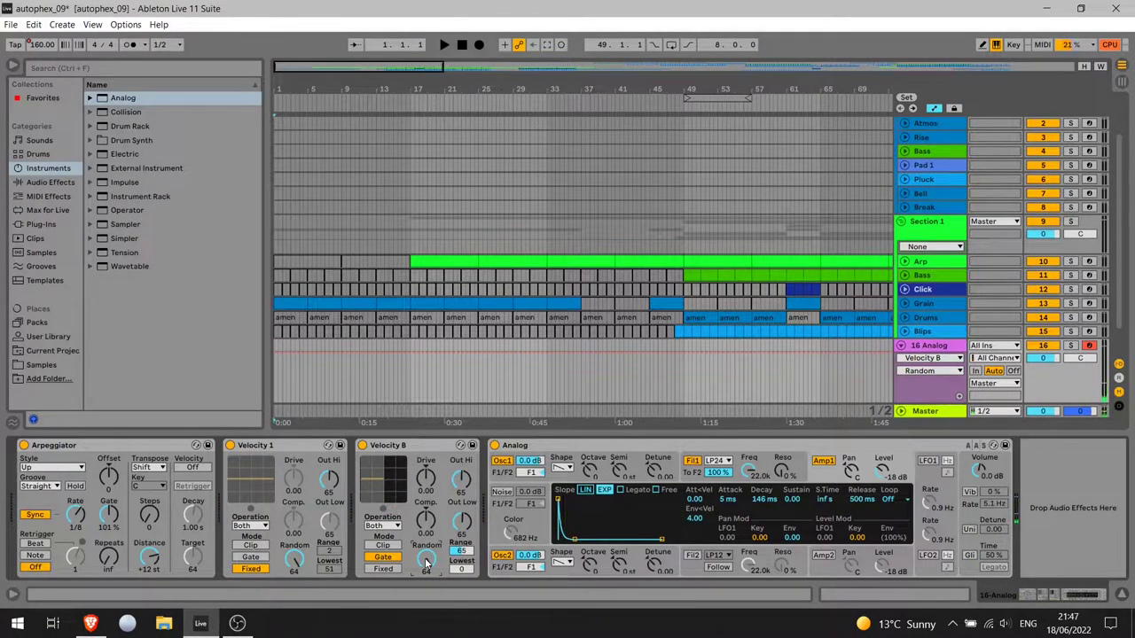
left_click_drag(426, 559, 427, 564)
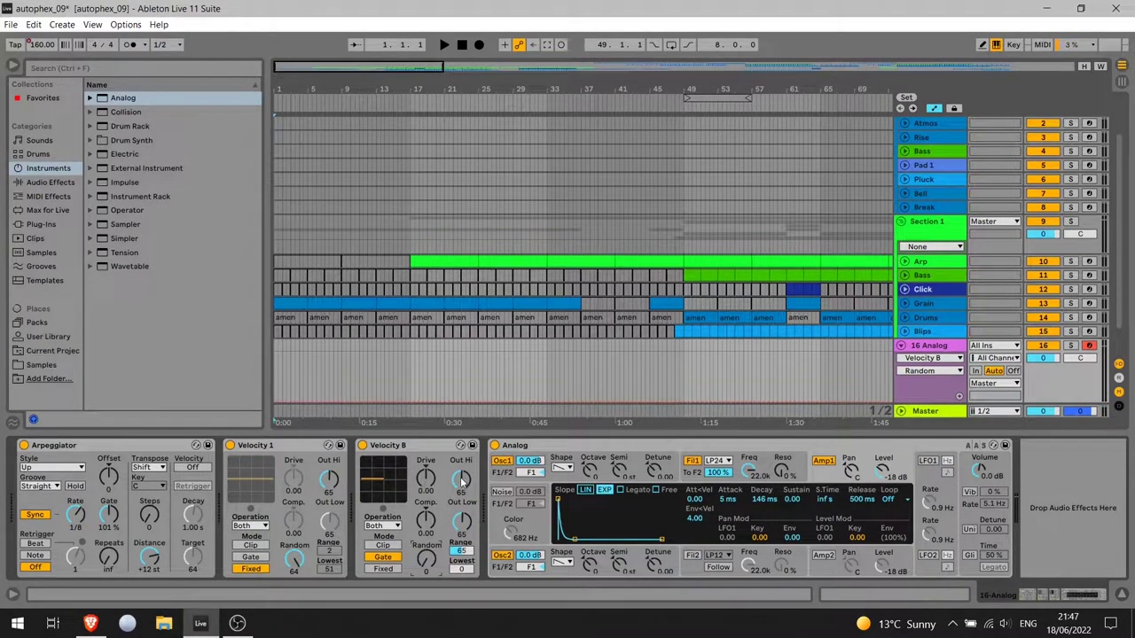
Set Velocity B's Range to 65 and raise its Random to about 20
left_click(416, 446)
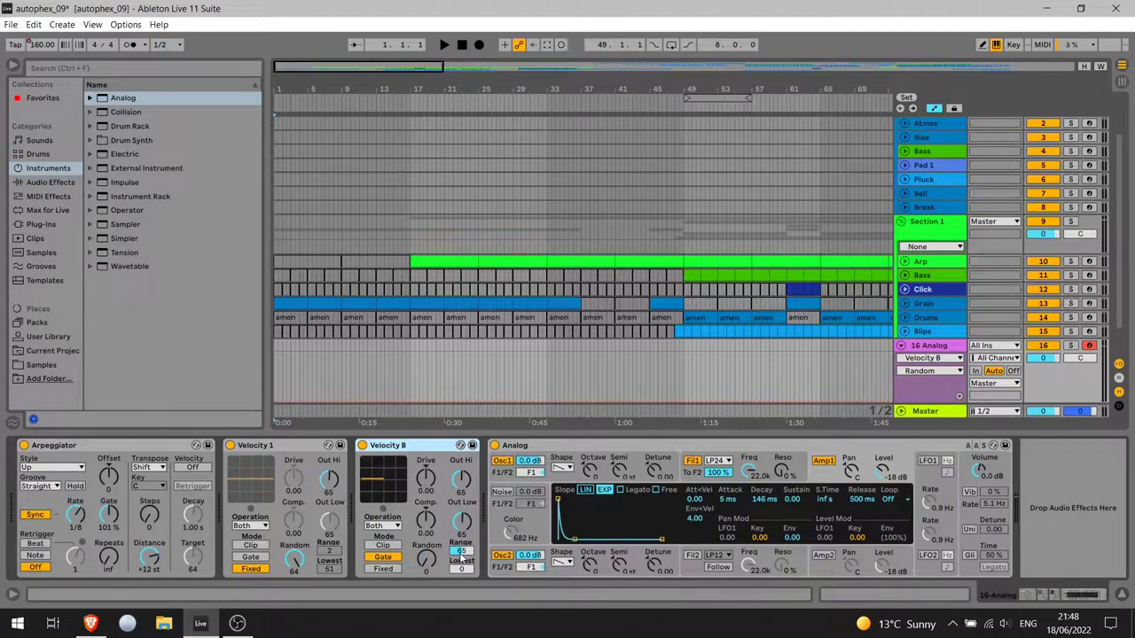
left_click_drag(461, 556, 461, 531)
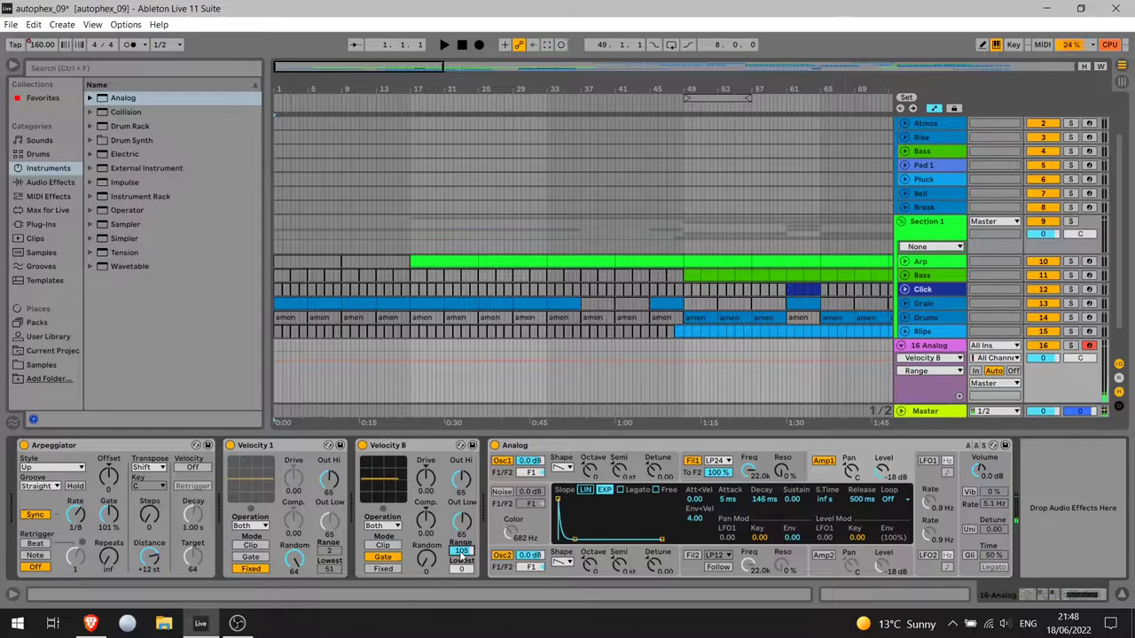
left_click_drag(461, 556, 461, 523)
left_click(461, 555)
type("0")
key("Return")
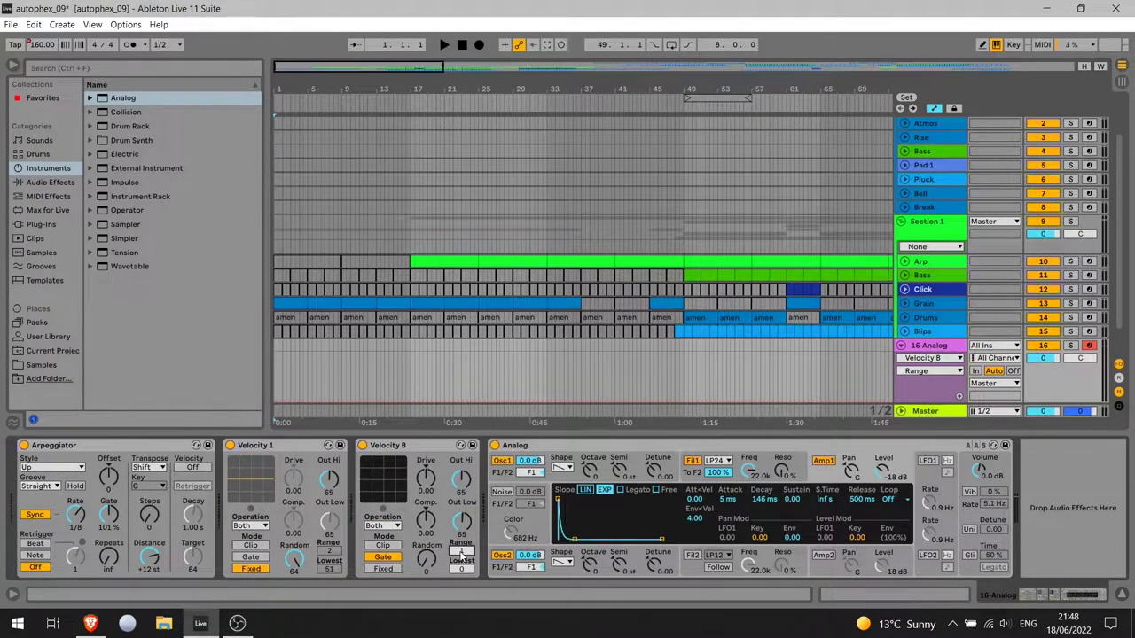
left_click(462, 552)
type("65")
key("Return")
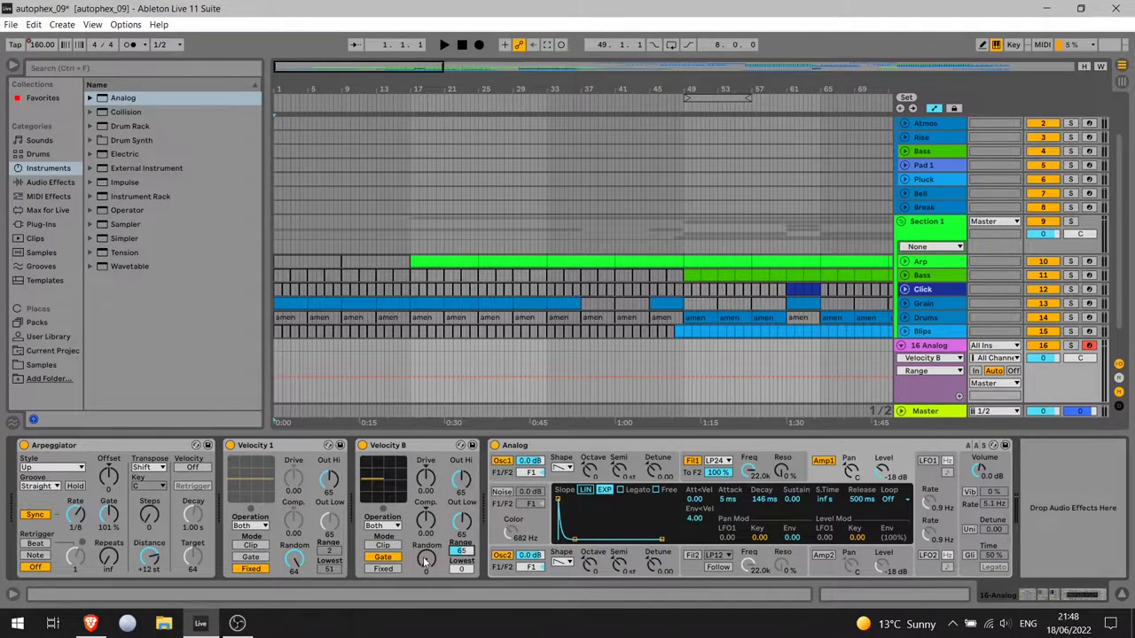
left_click(426, 559)
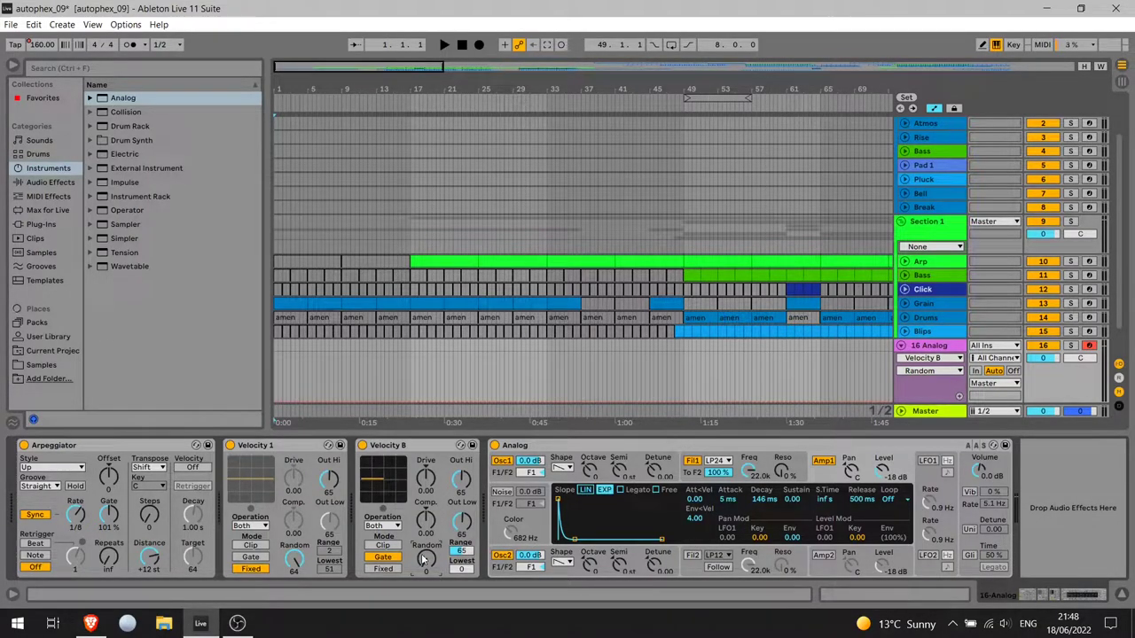
scroll(426, 559, "up", 5)
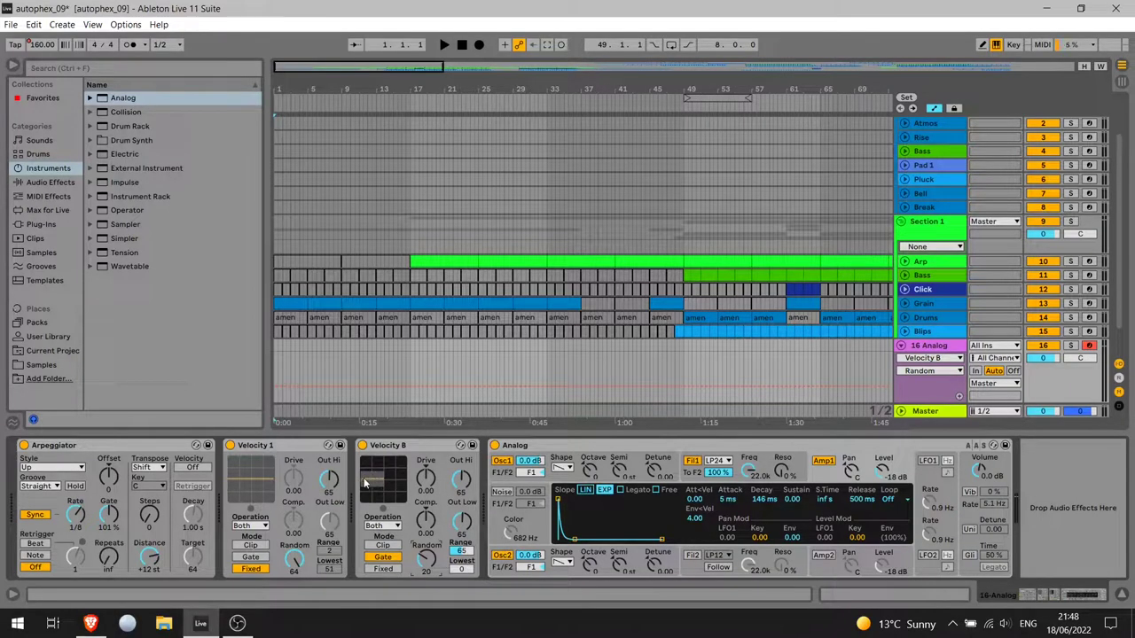
Group Velocity B and Analog into an Instrument Rack and duplicate its Analog chain
left_click(426, 479)
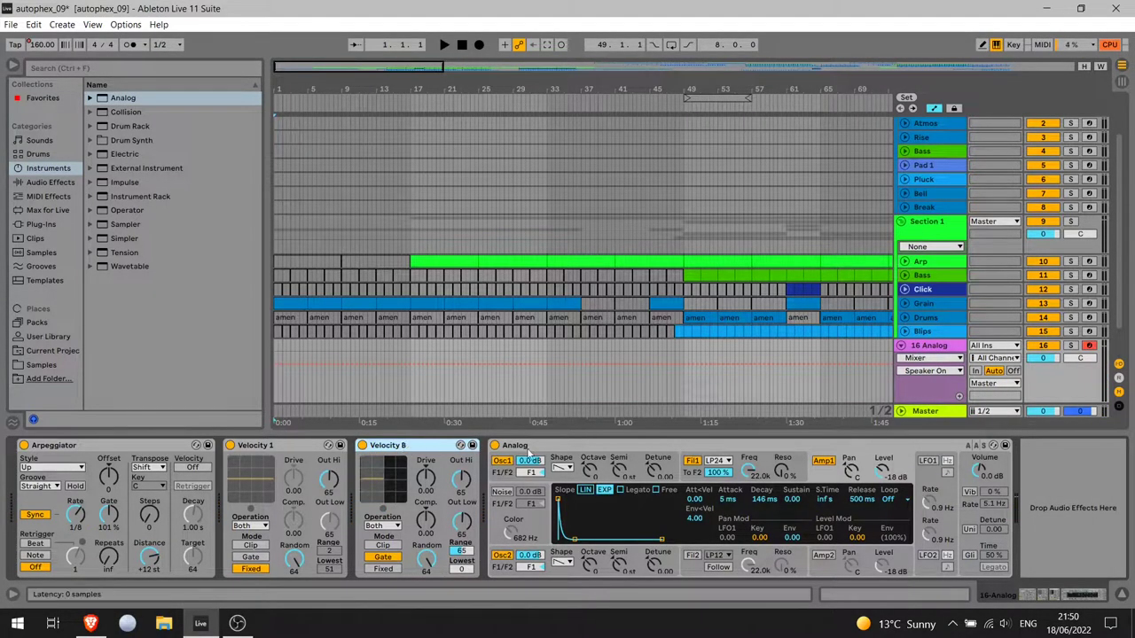
left_click(556, 446)
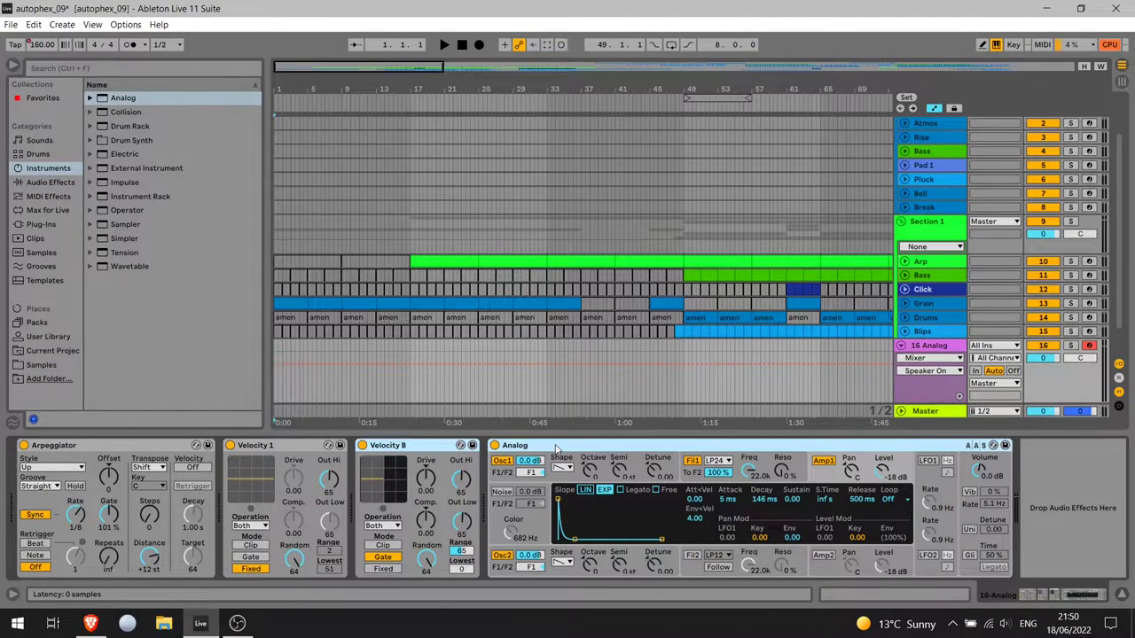
key("ctrl+g")
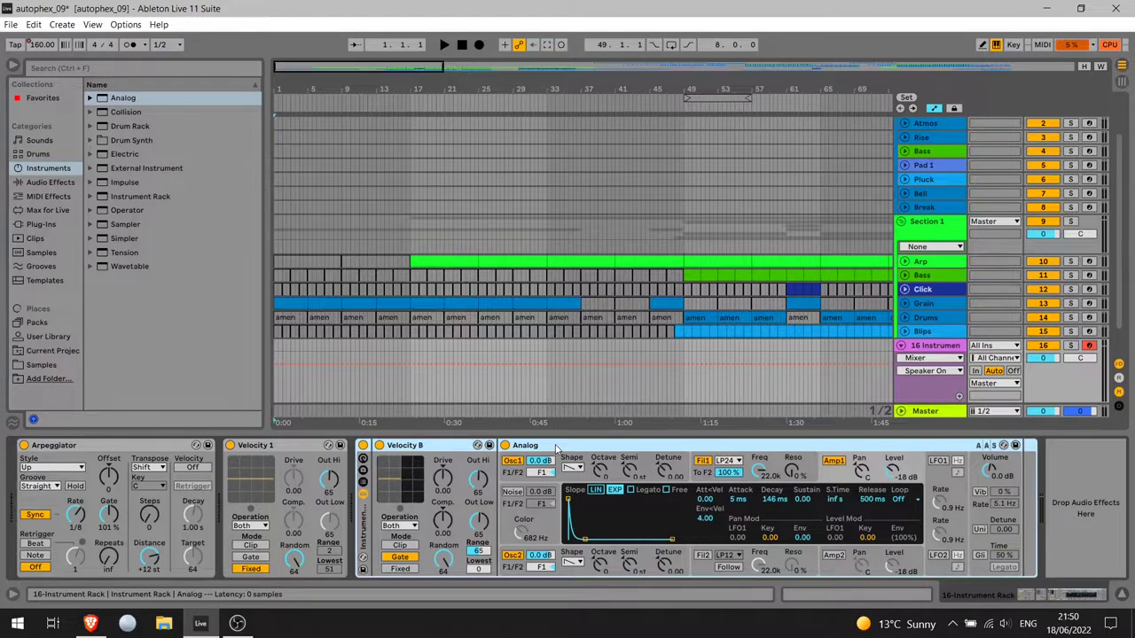
left_click(362, 483)
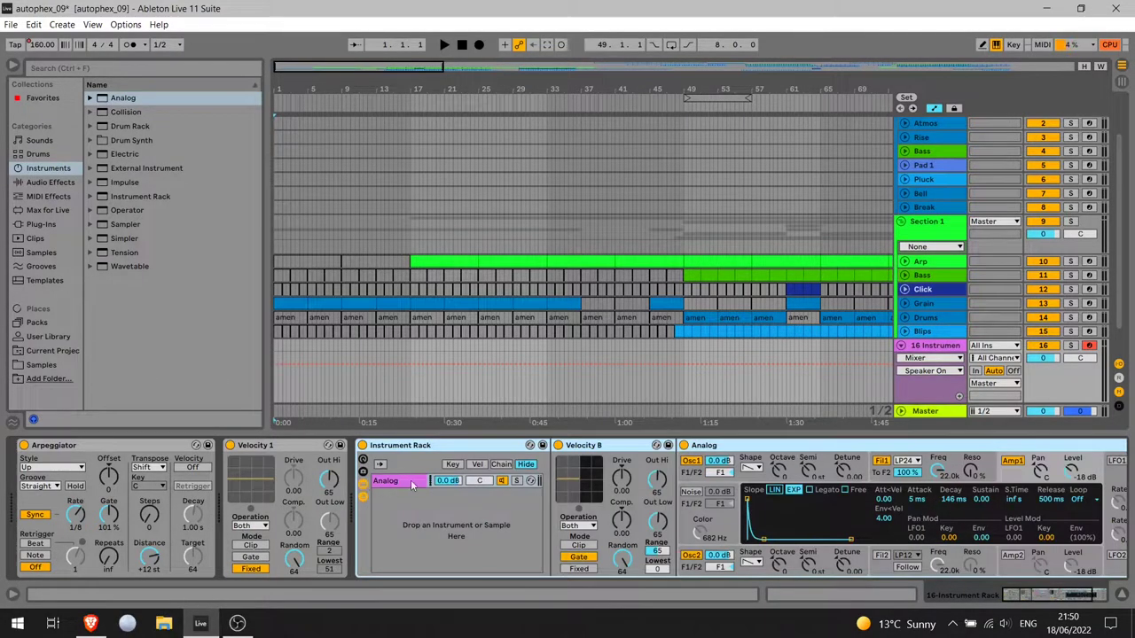
left_click(393, 486)
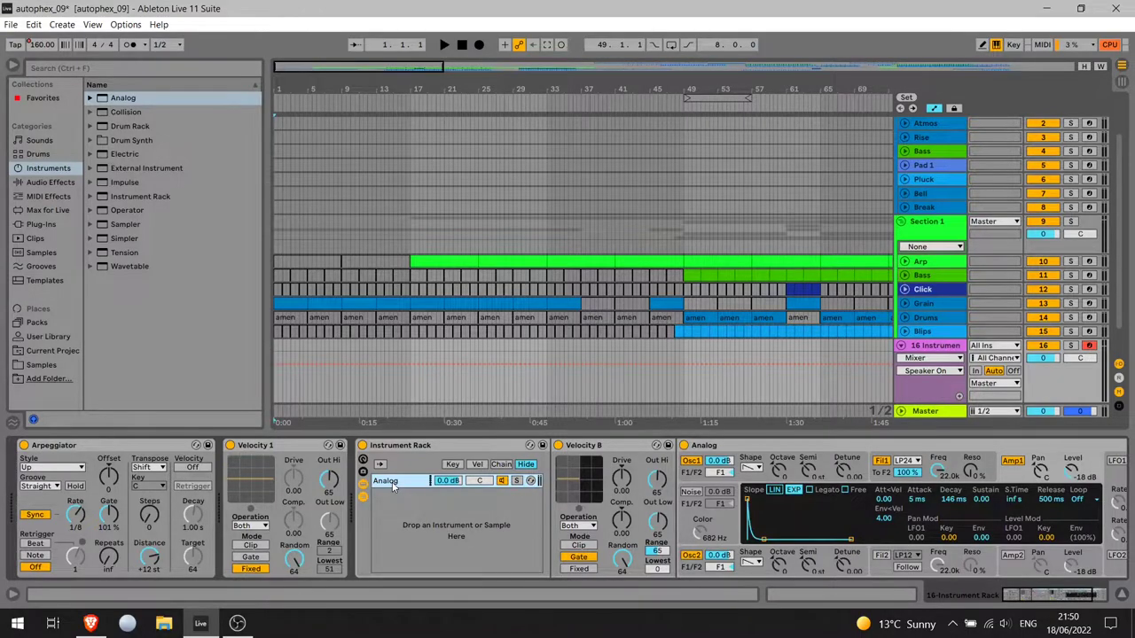
key("ctrl+d")
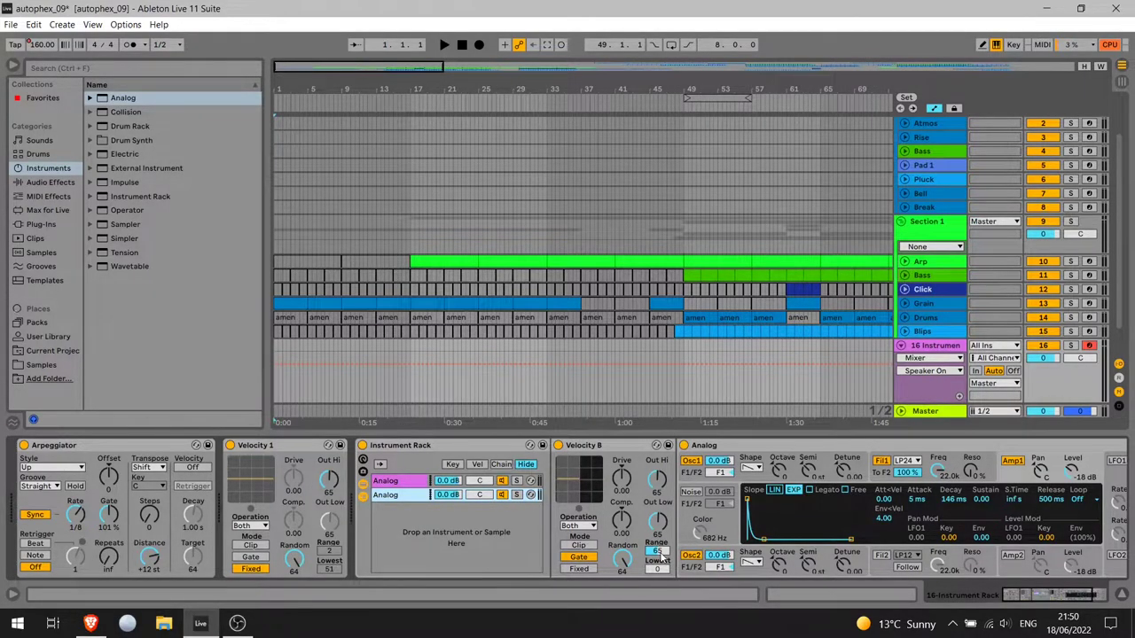
In the first Analog chain, set Velocity B's Range to 65 and Lowest to 66
left_click(408, 495)
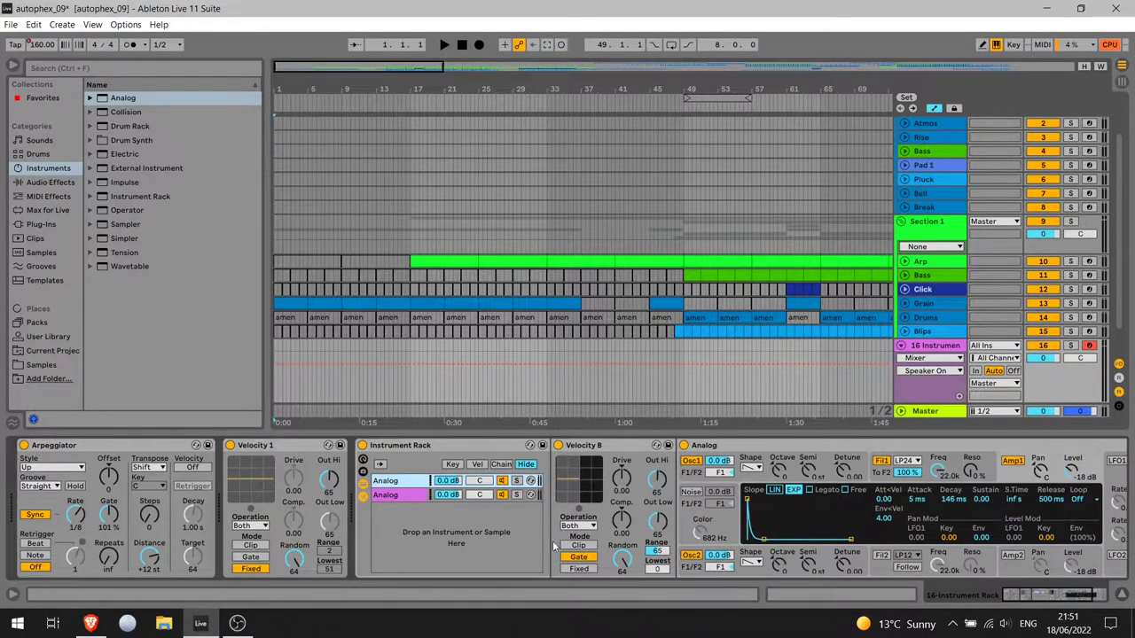
left_click(392, 483)
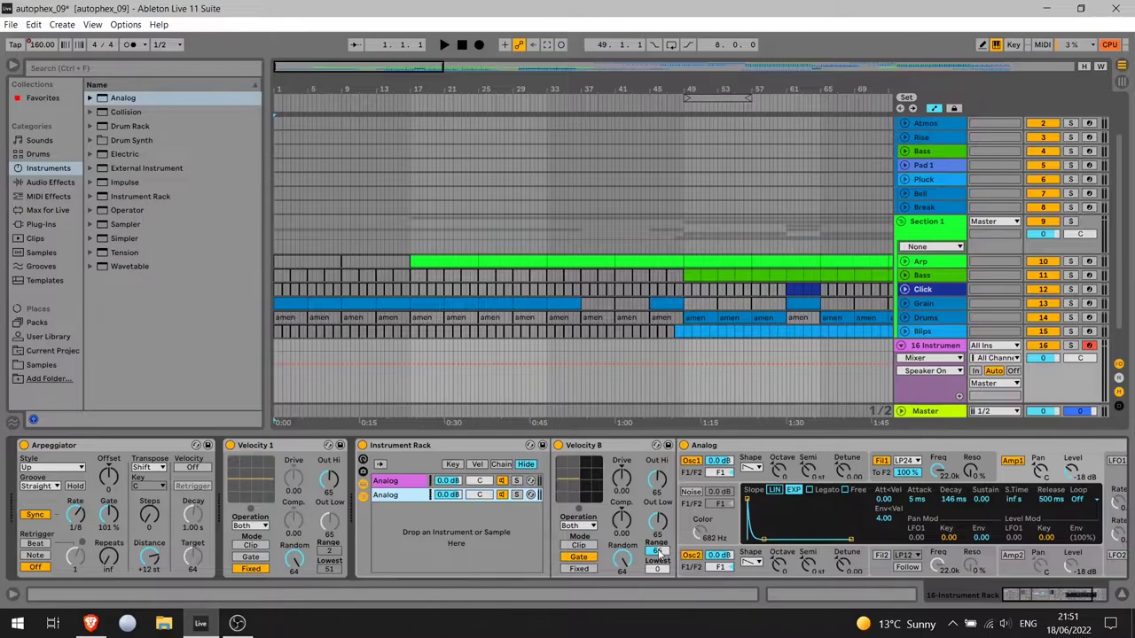
left_click(658, 552)
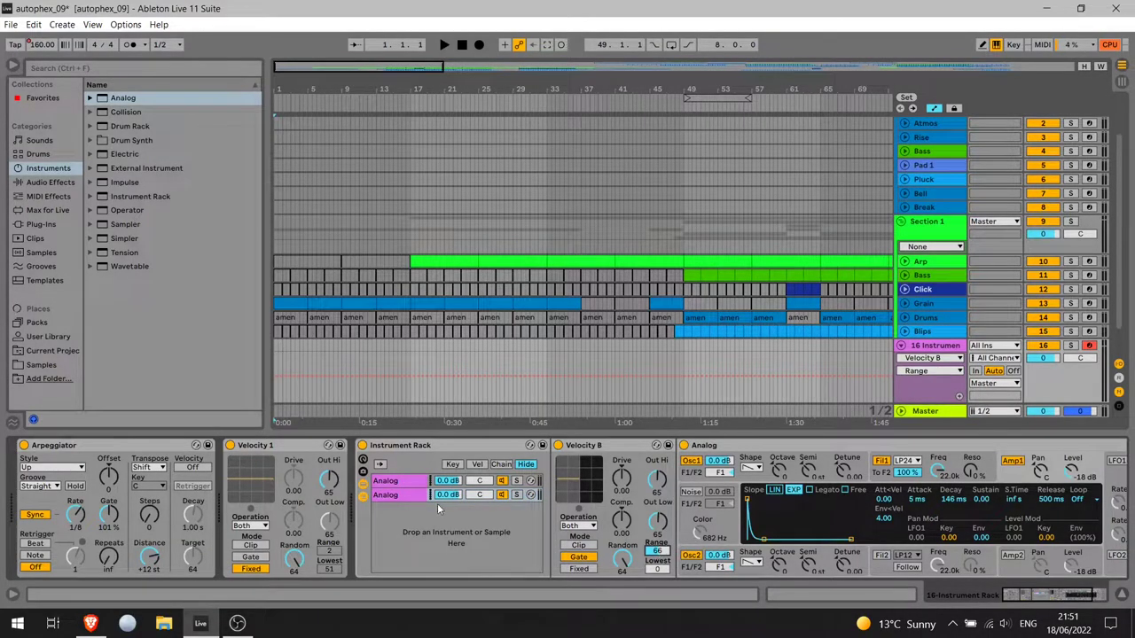
left_click(409, 499)
left_click(401, 480)
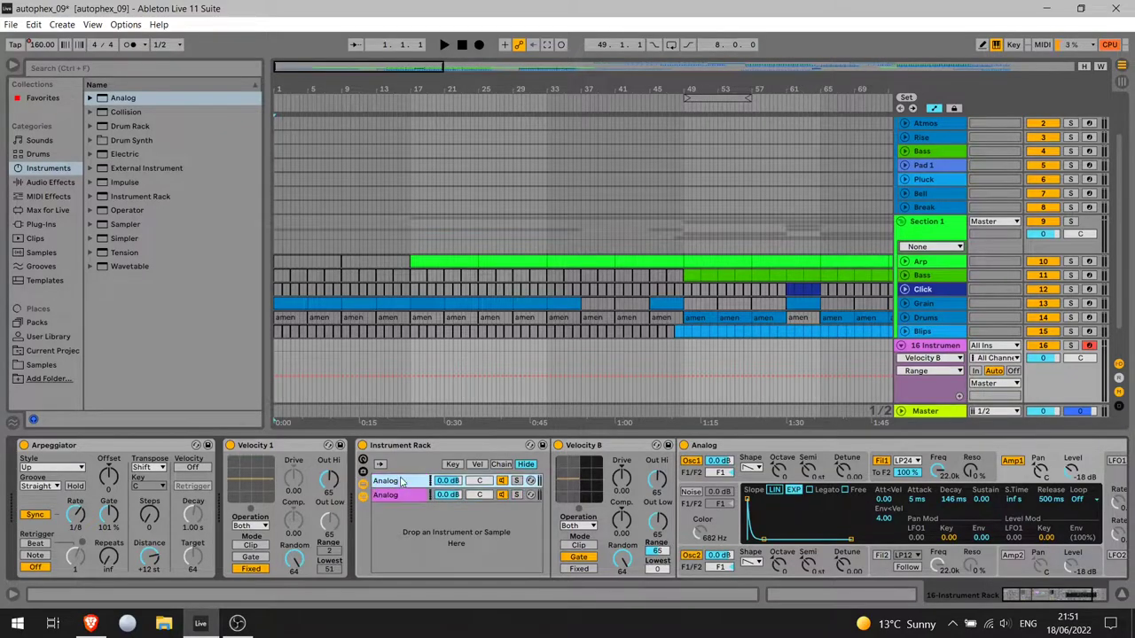
left_click_drag(657, 552, 656, 548)
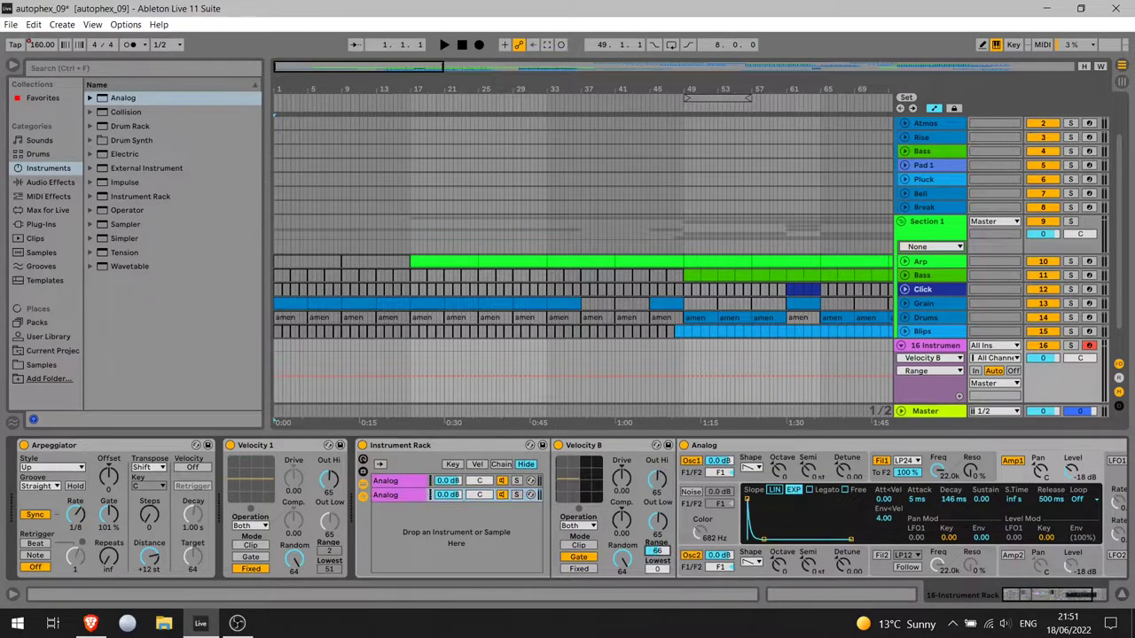
left_click(657, 568)
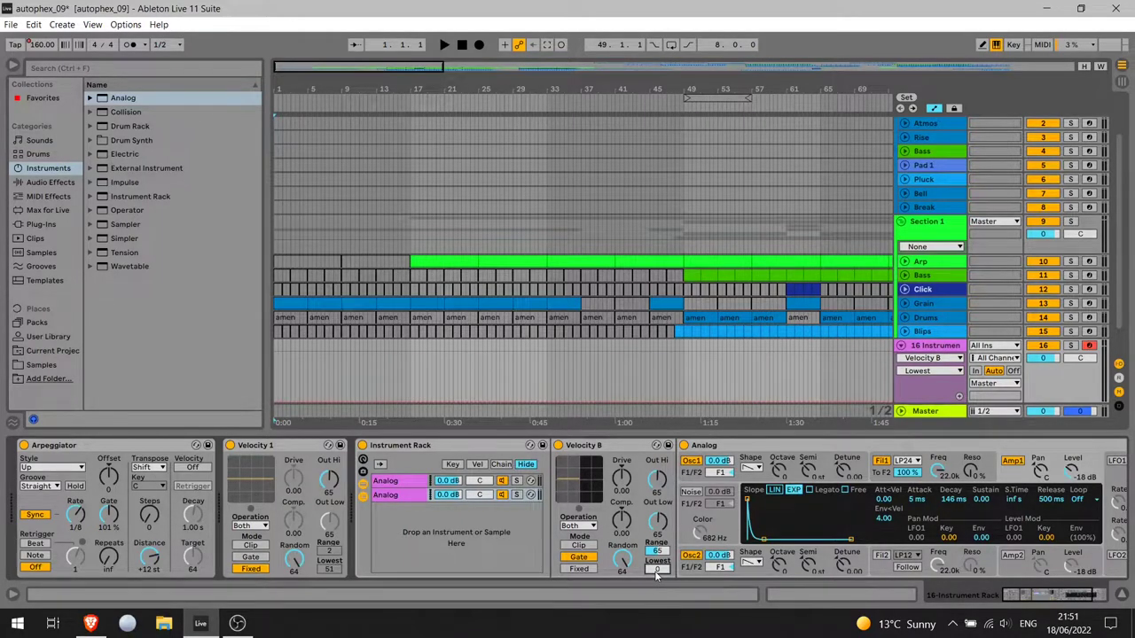
left_click(657, 571)
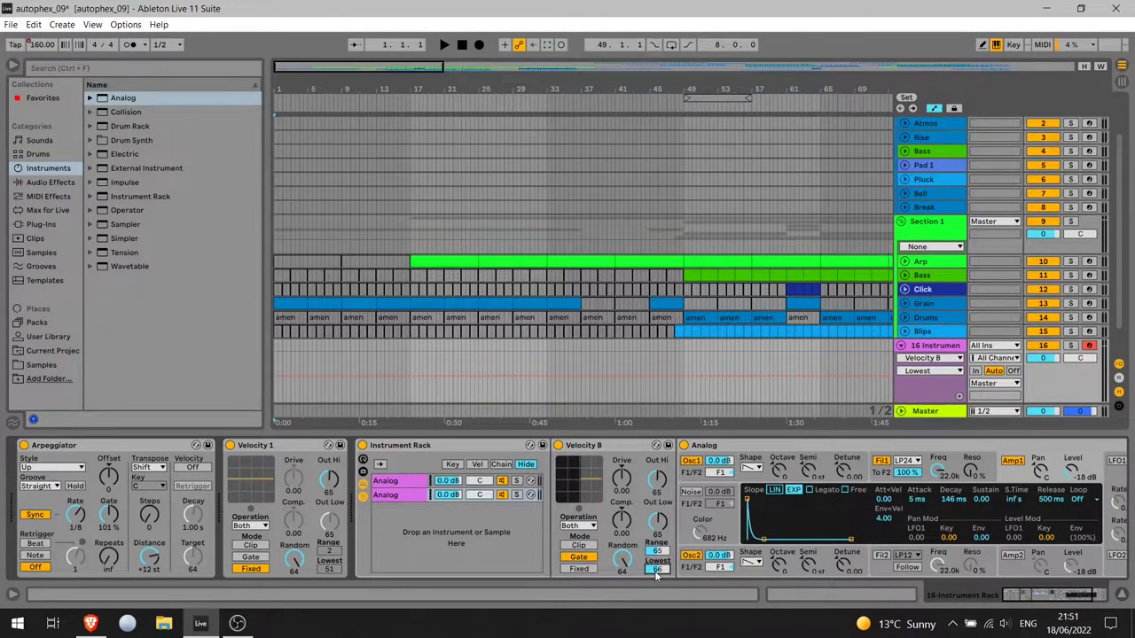
left_click(825, 444)
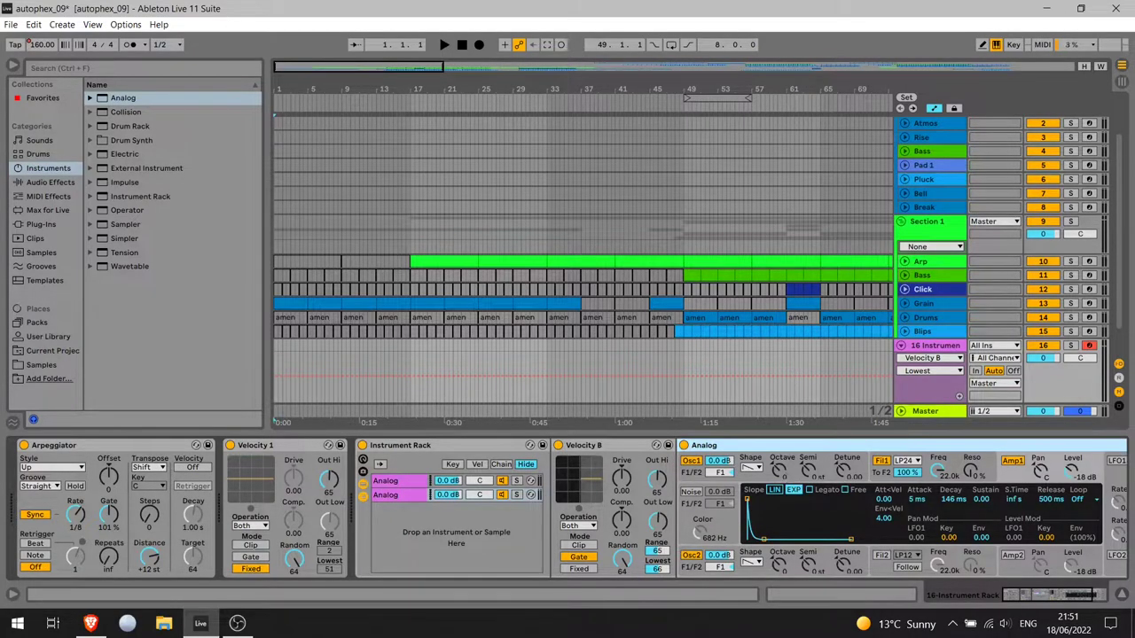
Check Analog's oscillator octaves, set Velocity 1's Range to 2, and scroll to the Grain track
left_click(782, 472)
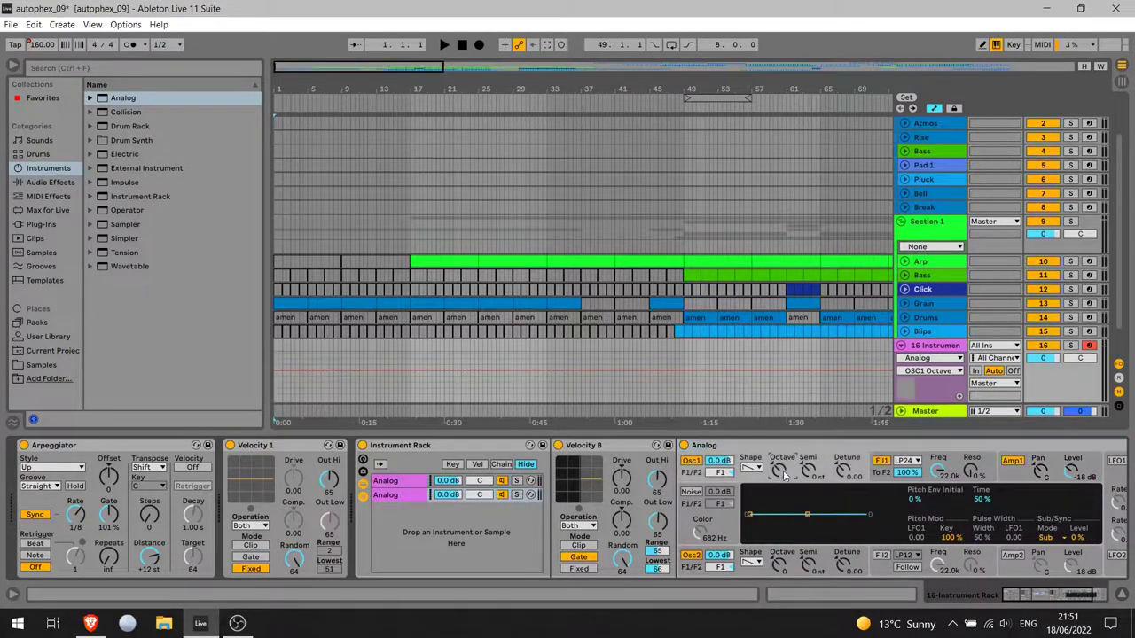
left_click(779, 565)
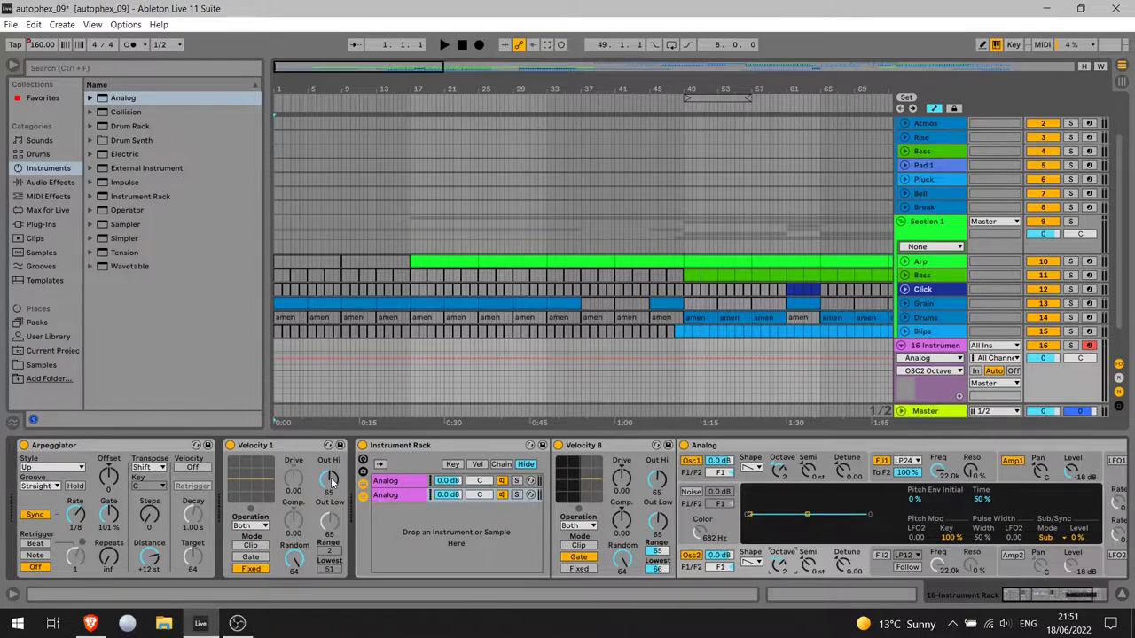
left_click_drag(328, 552, 328, 567)
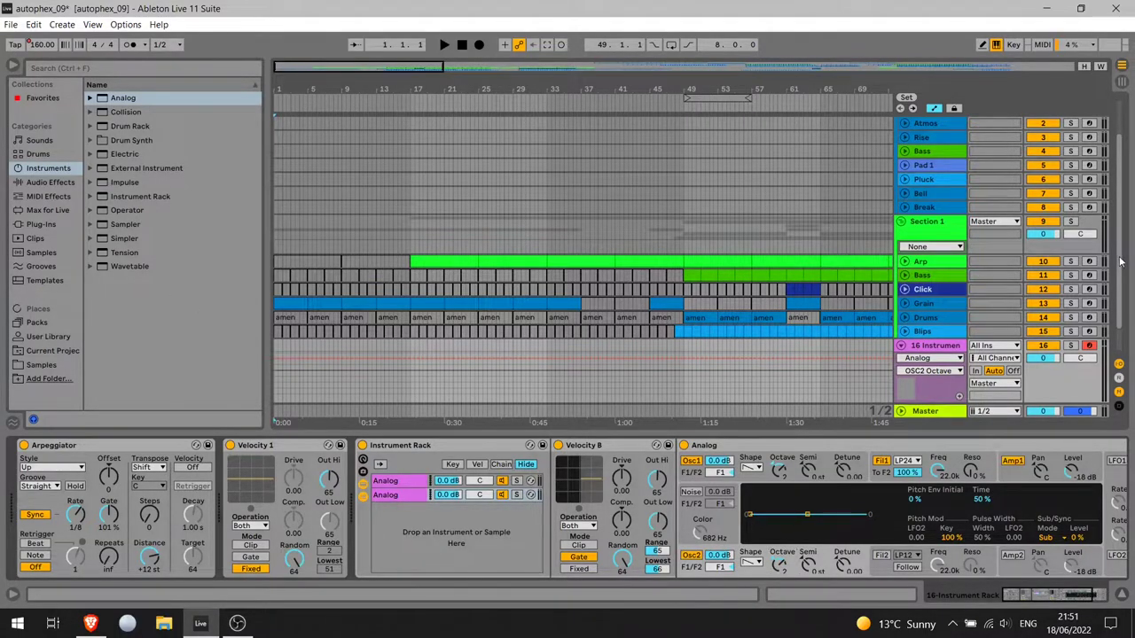
left_click_drag(1120, 262, 1120, 298)
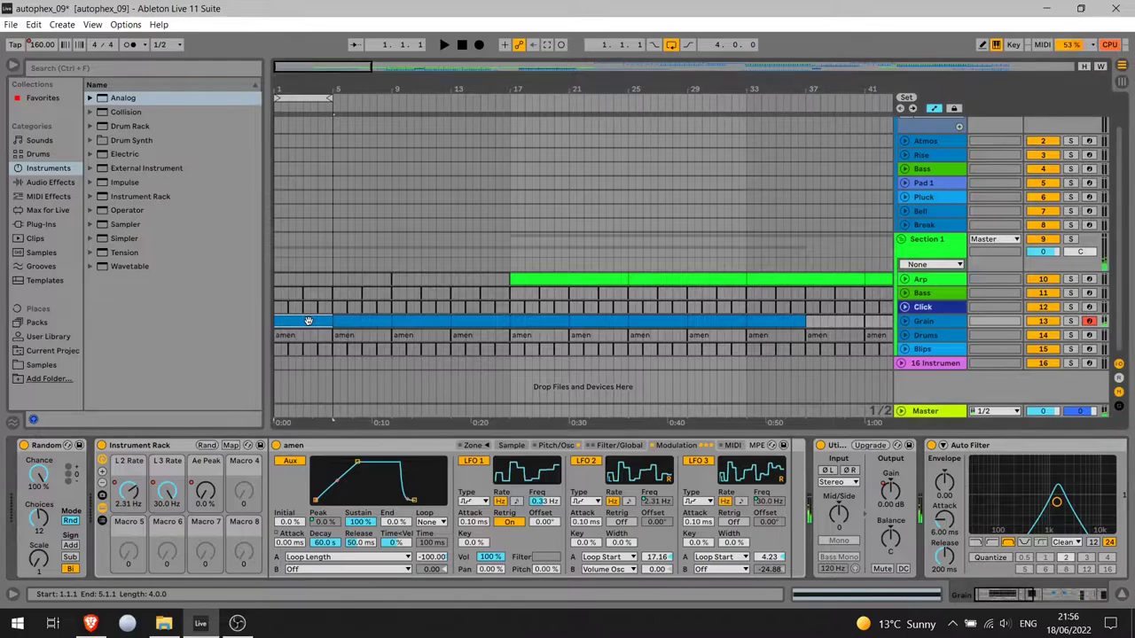
Check the Grain clip's notes in the piano roll, then show the amen Sampler's Sample page
double_click(309, 321)
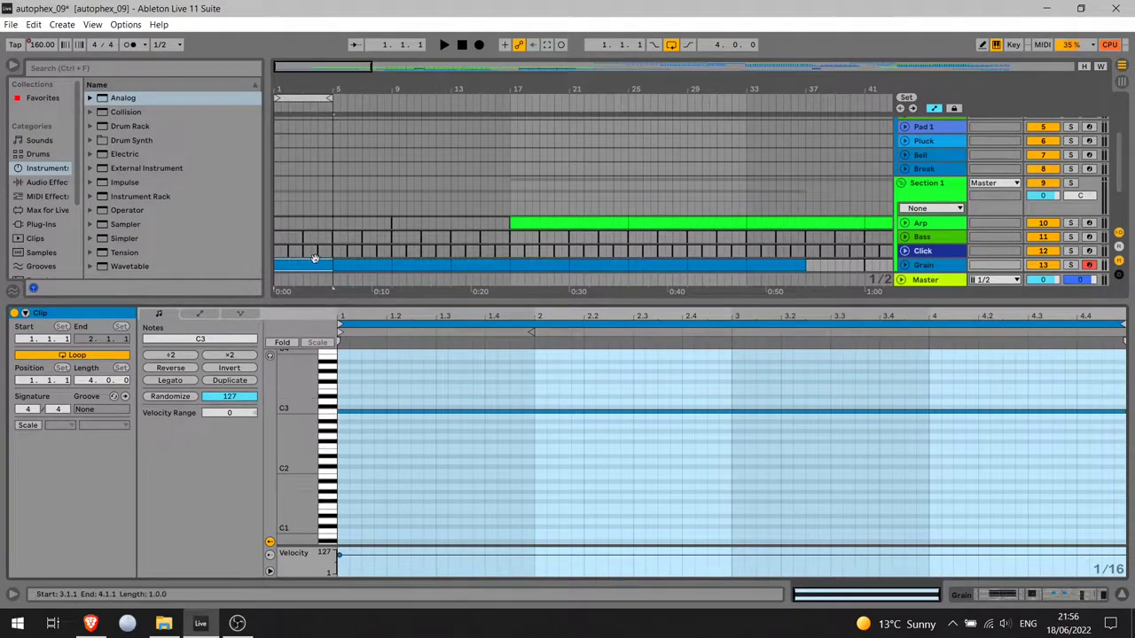
key("shift+Tab")
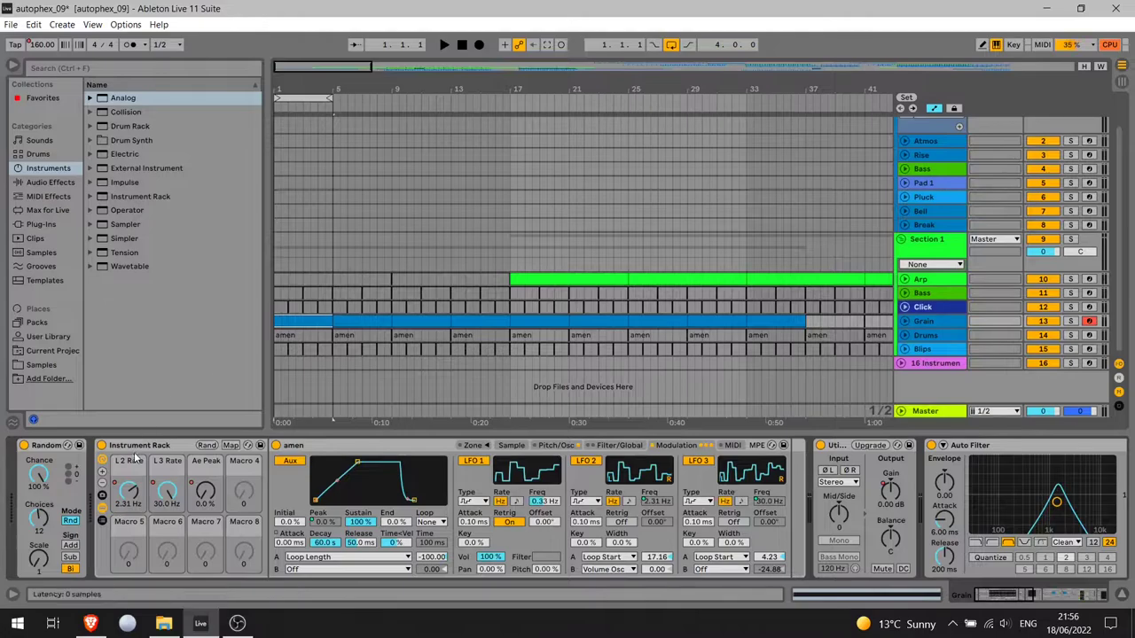
left_click(519, 447)
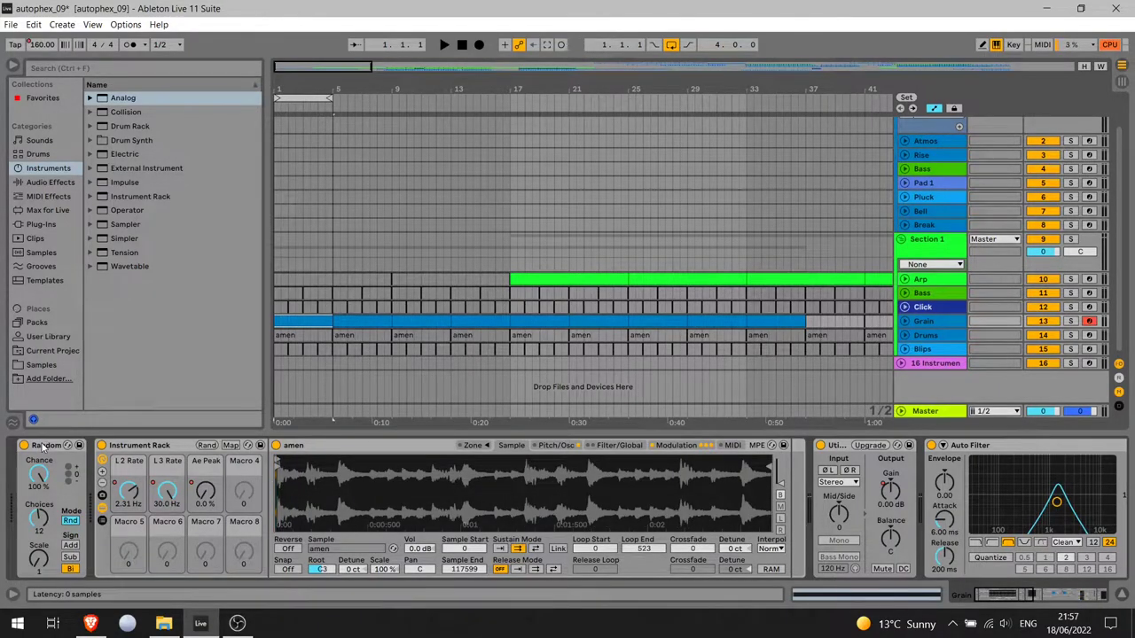
left_click(300, 325)
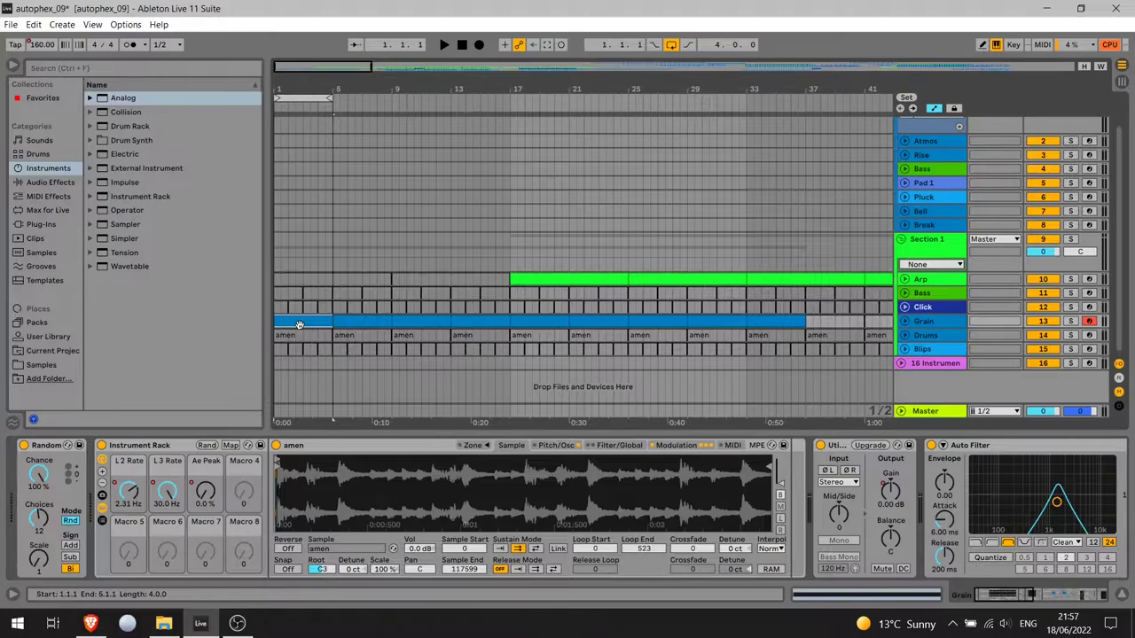
left_click(362, 324)
left_click(419, 325)
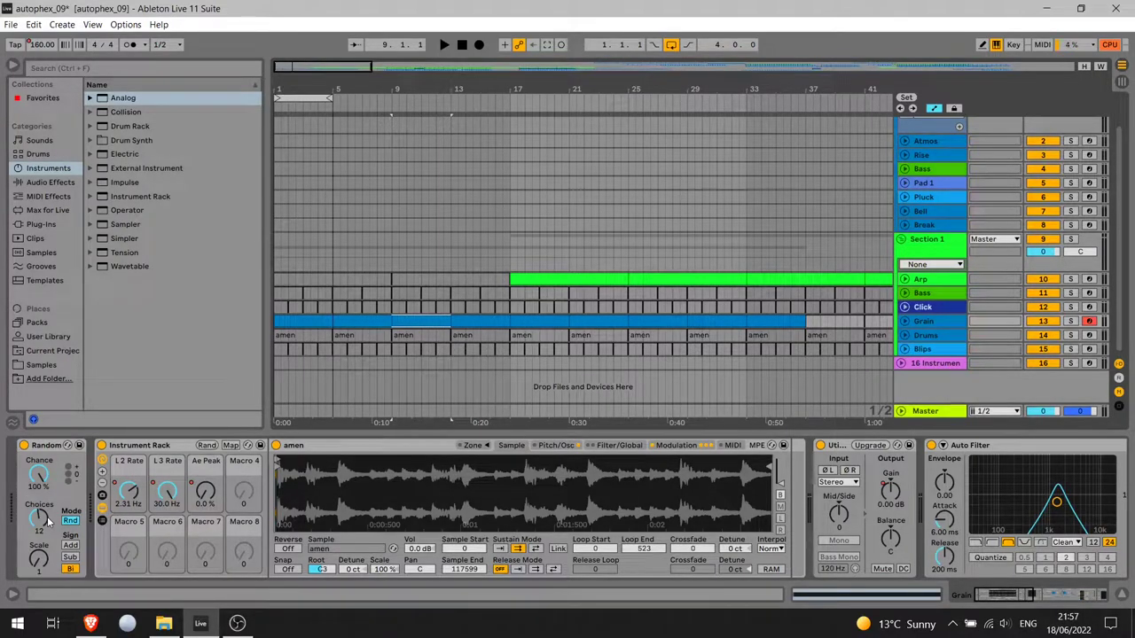
left_click(302, 321)
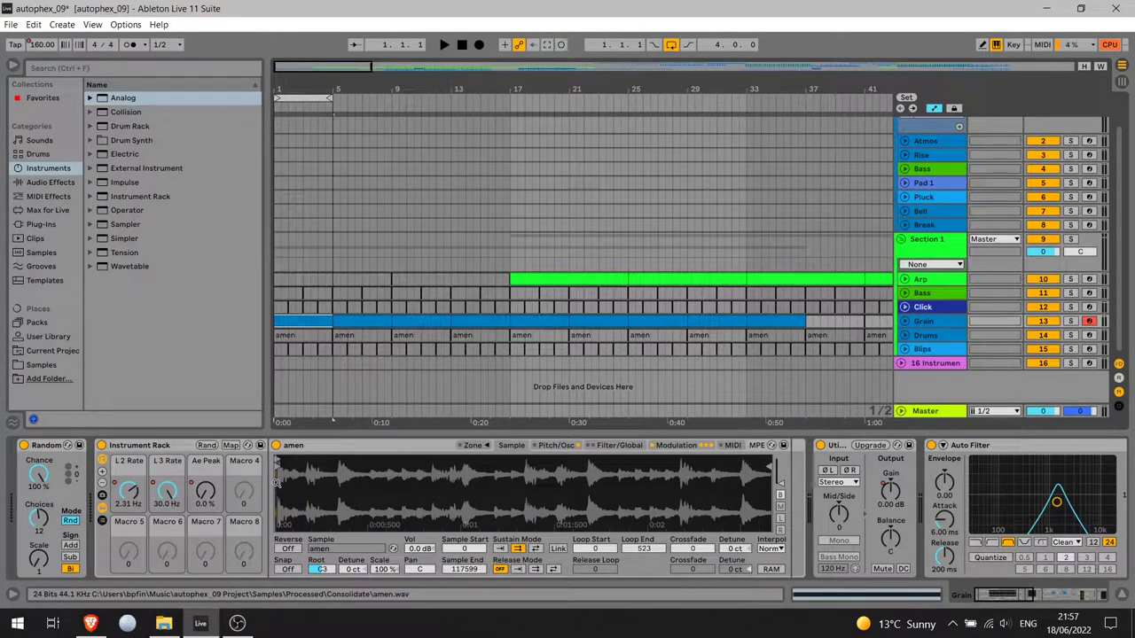
left_click_drag(277, 481, 277, 587)
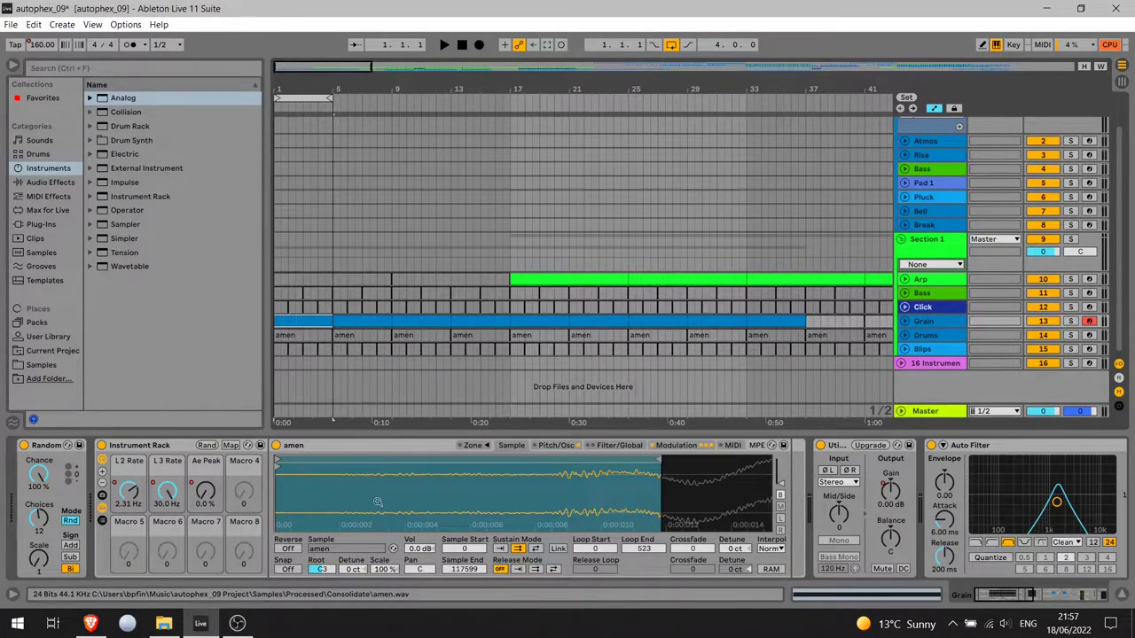
scroll(547, 501, "down", 5)
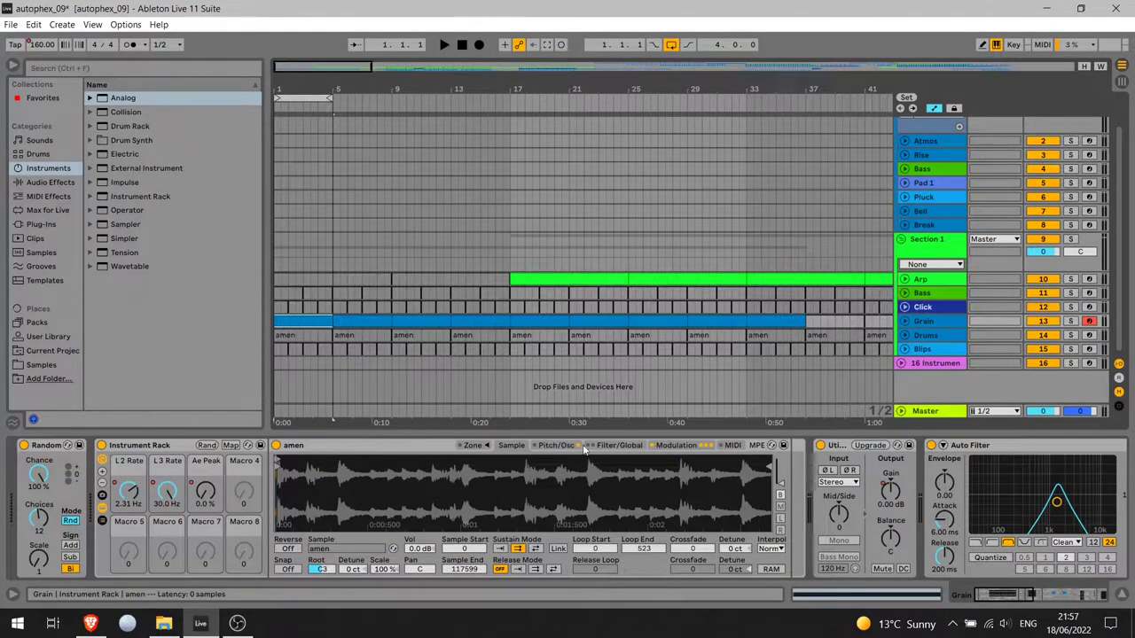
Set the Sampler's Aux envelope to Initial 0% with an attack of about 650 ms
left_click(686, 446)
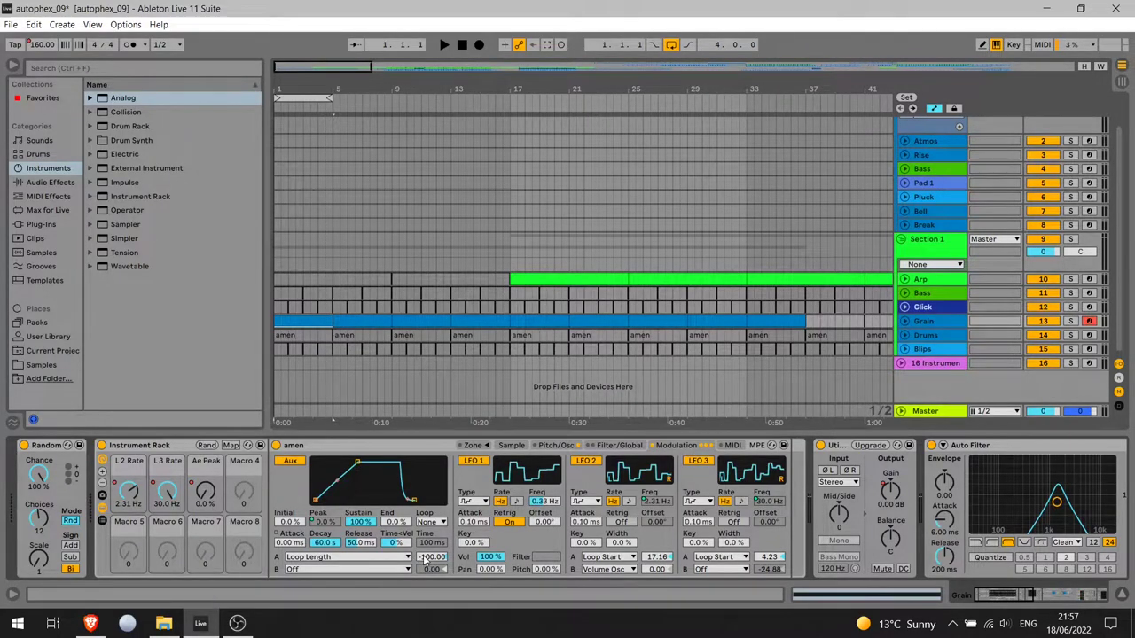
left_click(316, 501)
left_click_drag(317, 501, 317, 461)
left_click_drag(325, 499, 347, 500)
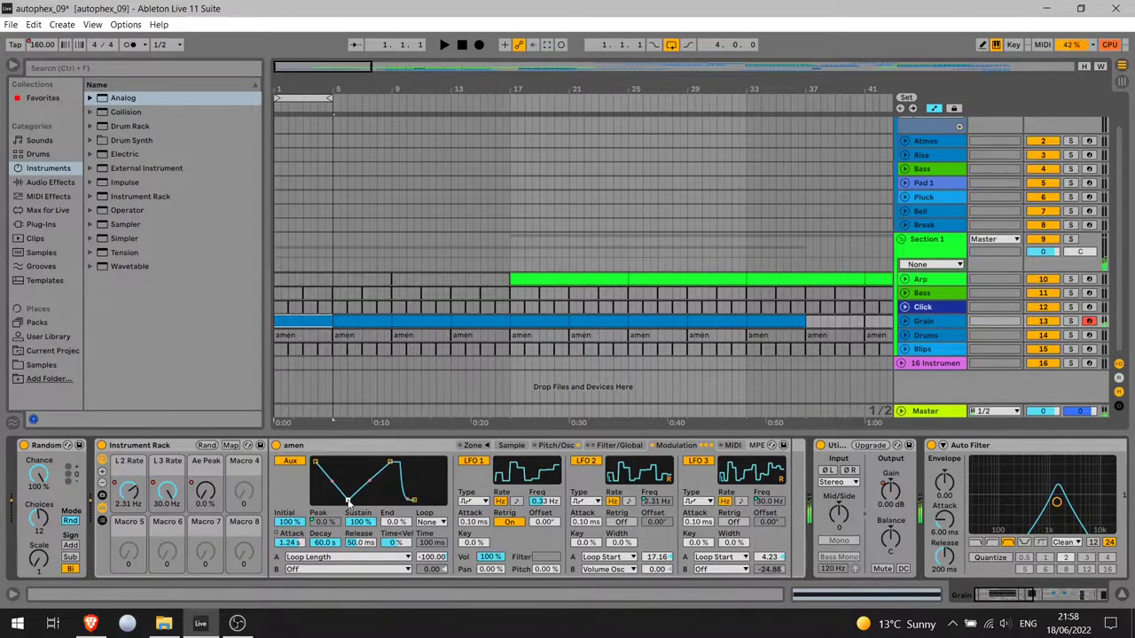
left_click(511, 447)
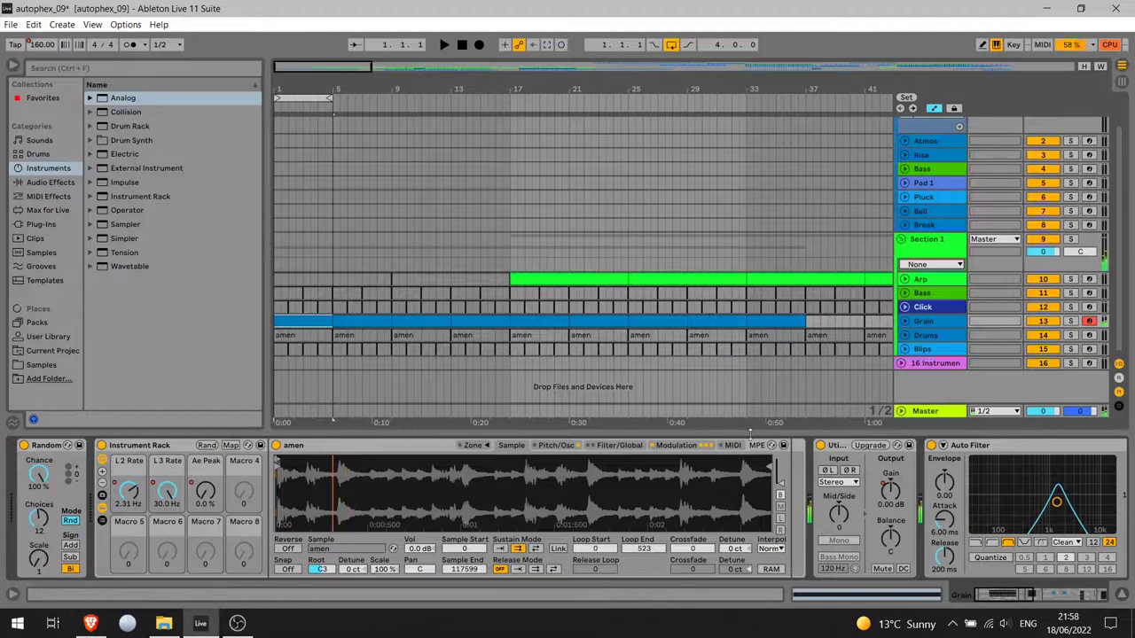
left_click(679, 446)
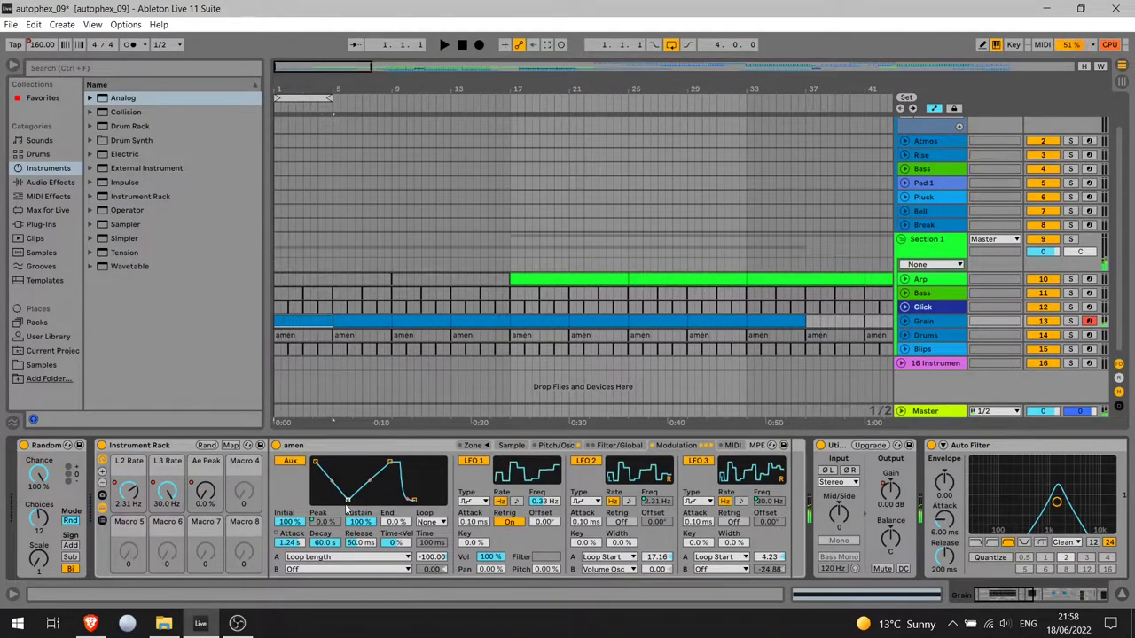
left_click_drag(347, 502, 334, 502)
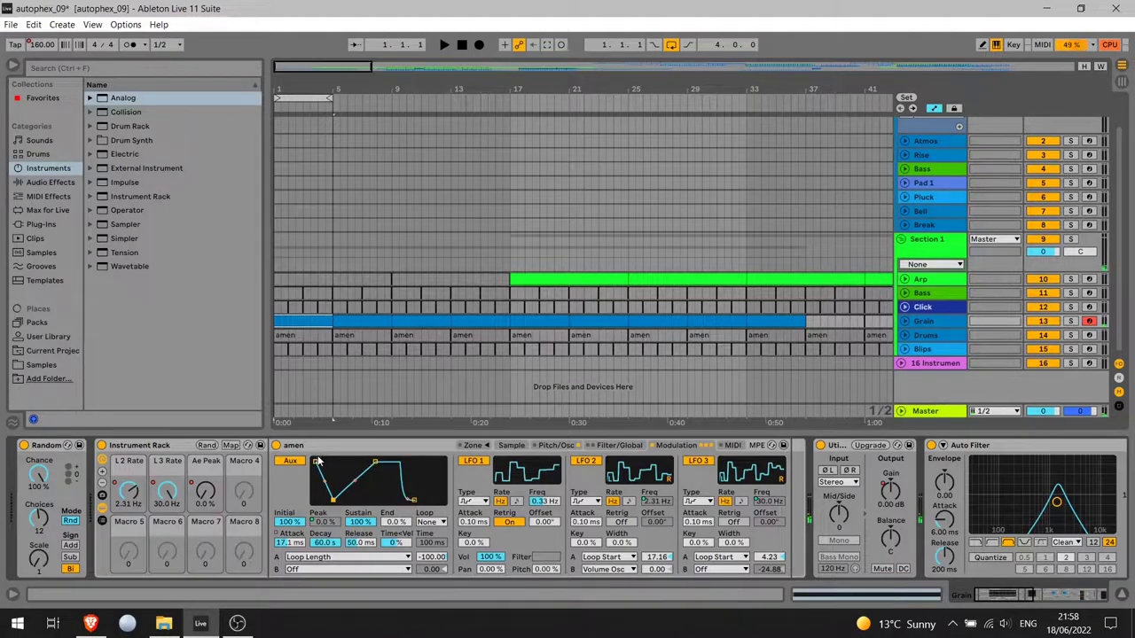
left_click_drag(314, 463, 352, 501)
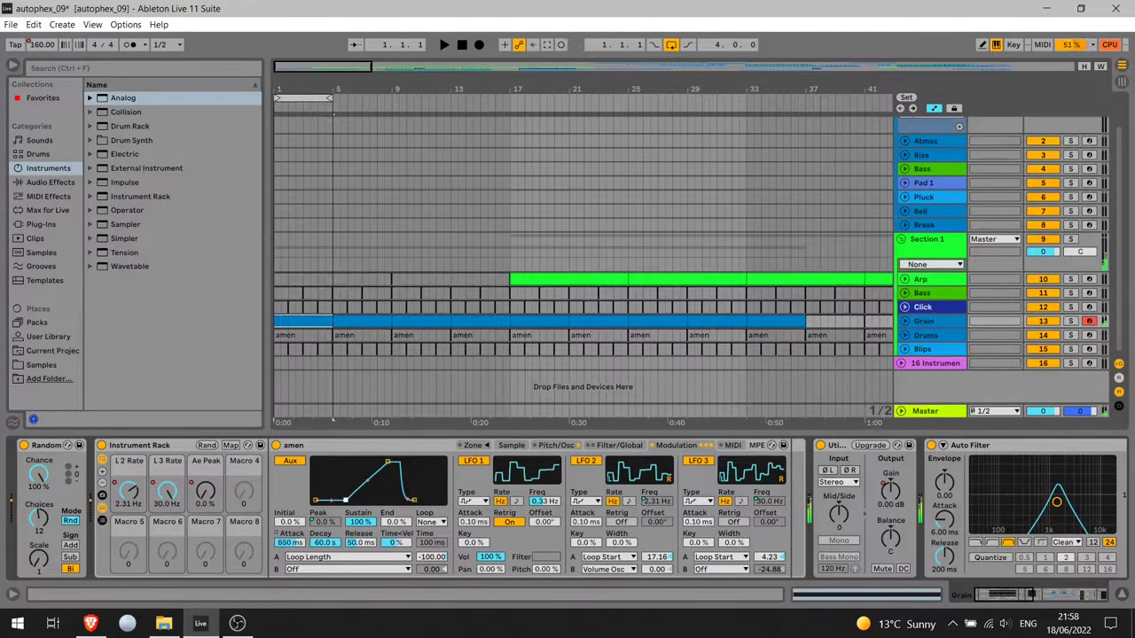
left_click_drag(388, 463, 358, 502)
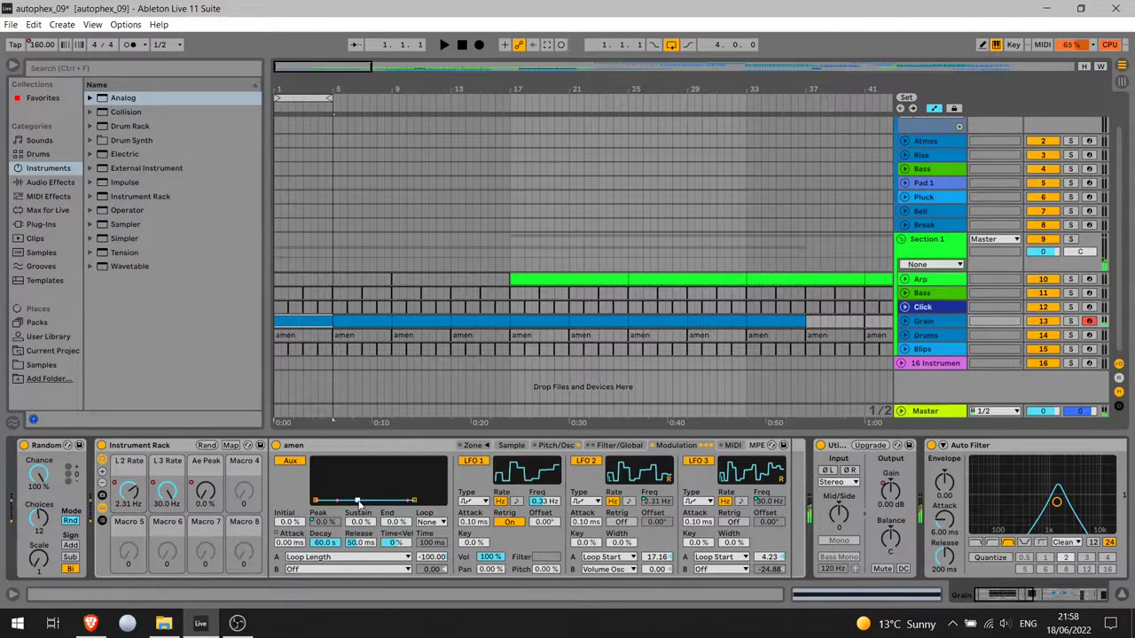
left_click(511, 445)
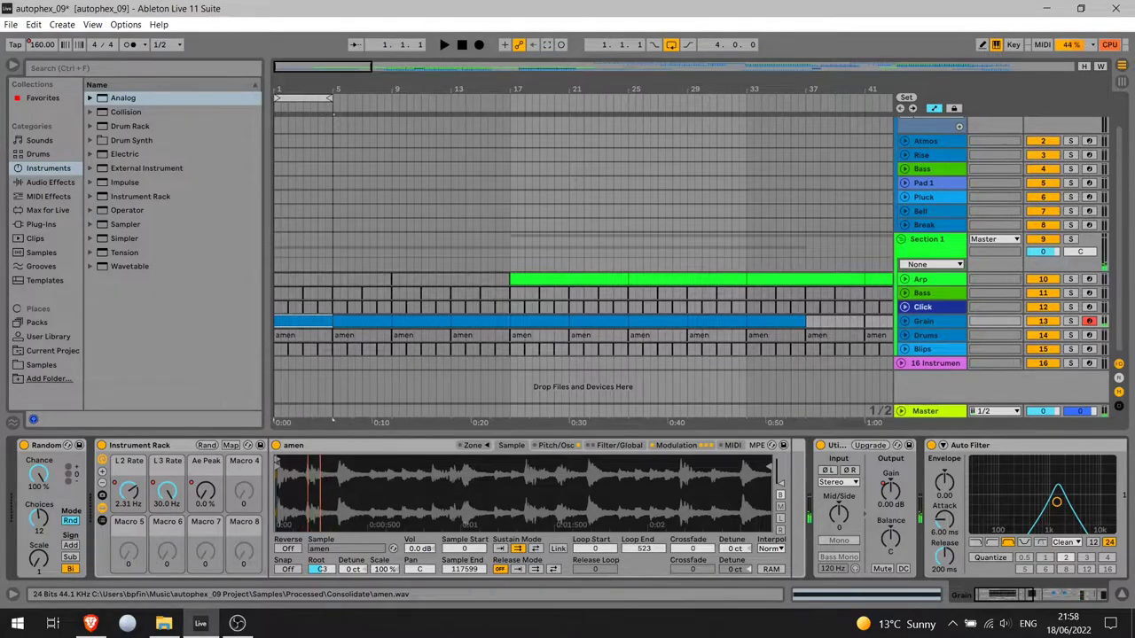
Zoom the amen waveform in and out, then show the Sampler's Modulation page
scroll(309, 488, "up", 8)
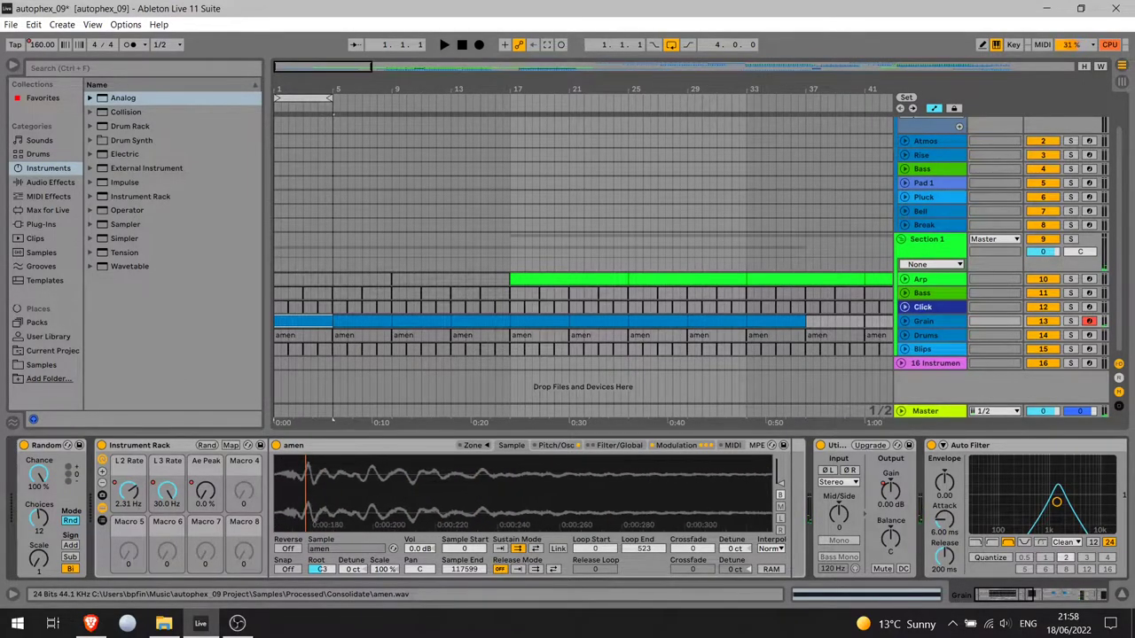
scroll(305, 477, "down", 4)
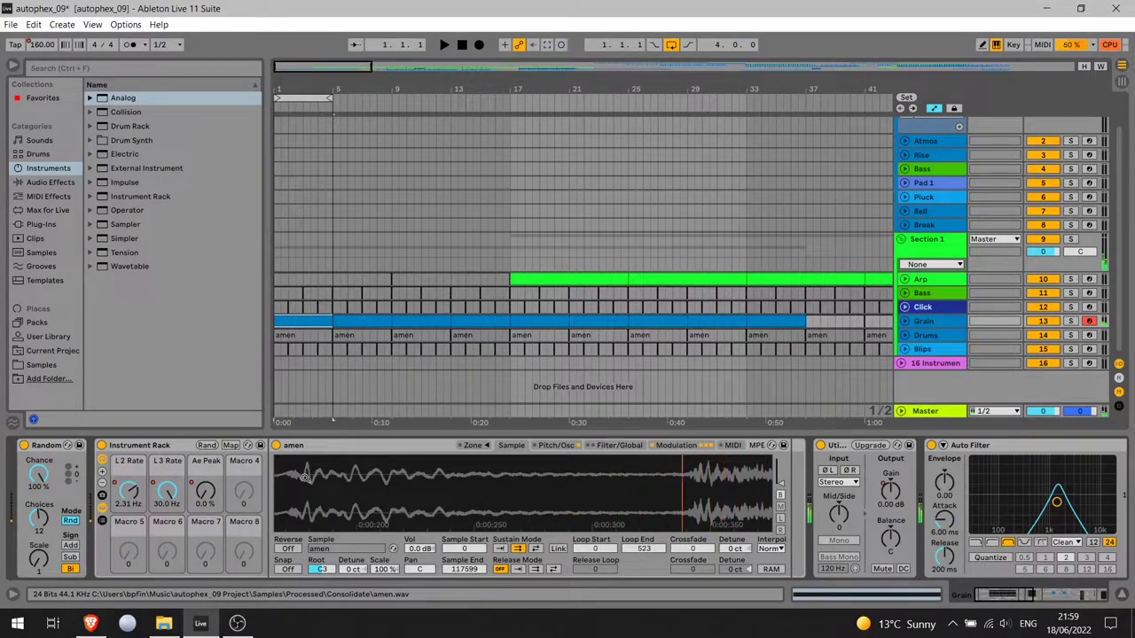
left_click(661, 447)
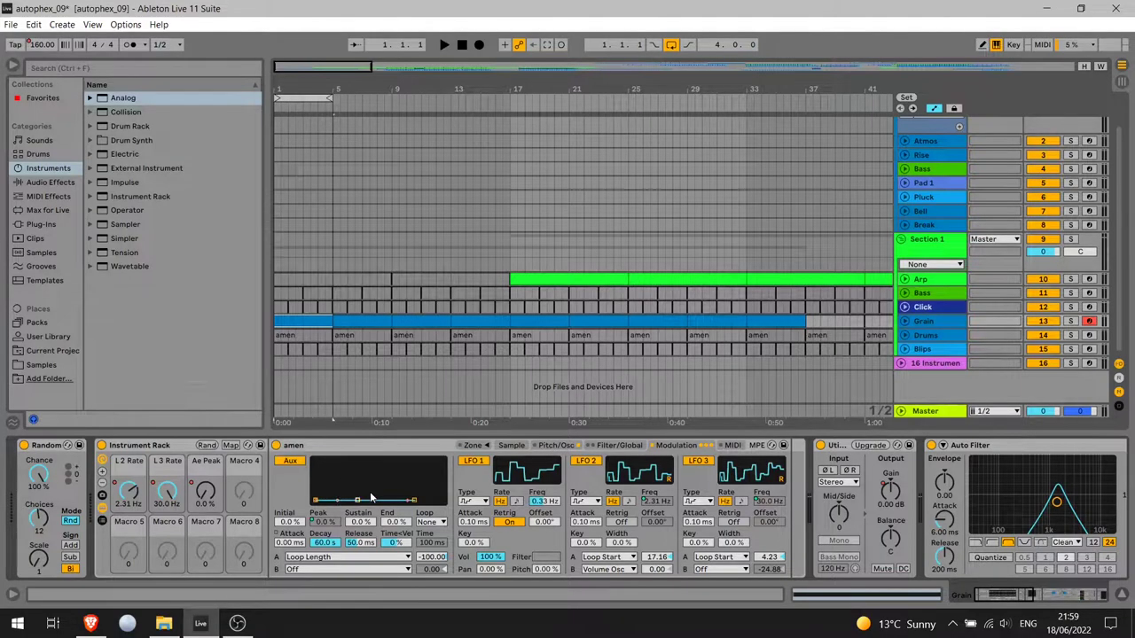
Raise the amen sampler's Aux envelope sustain to 100% and toggle its oscillator off and on
left_click_drag(370, 493, 370, 461)
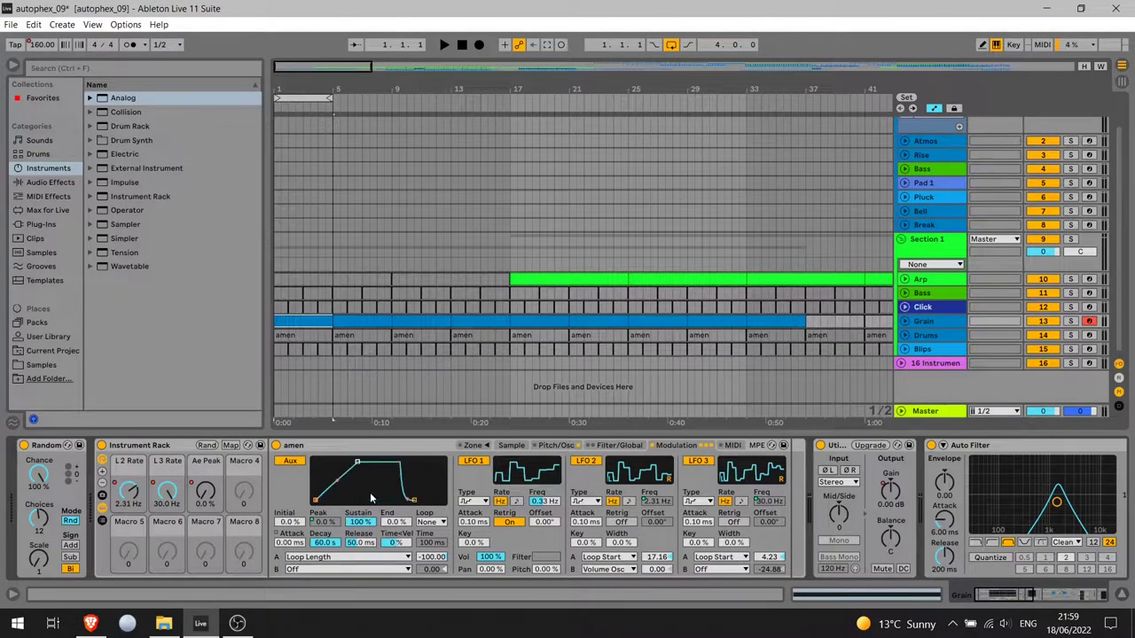
left_click(557, 448)
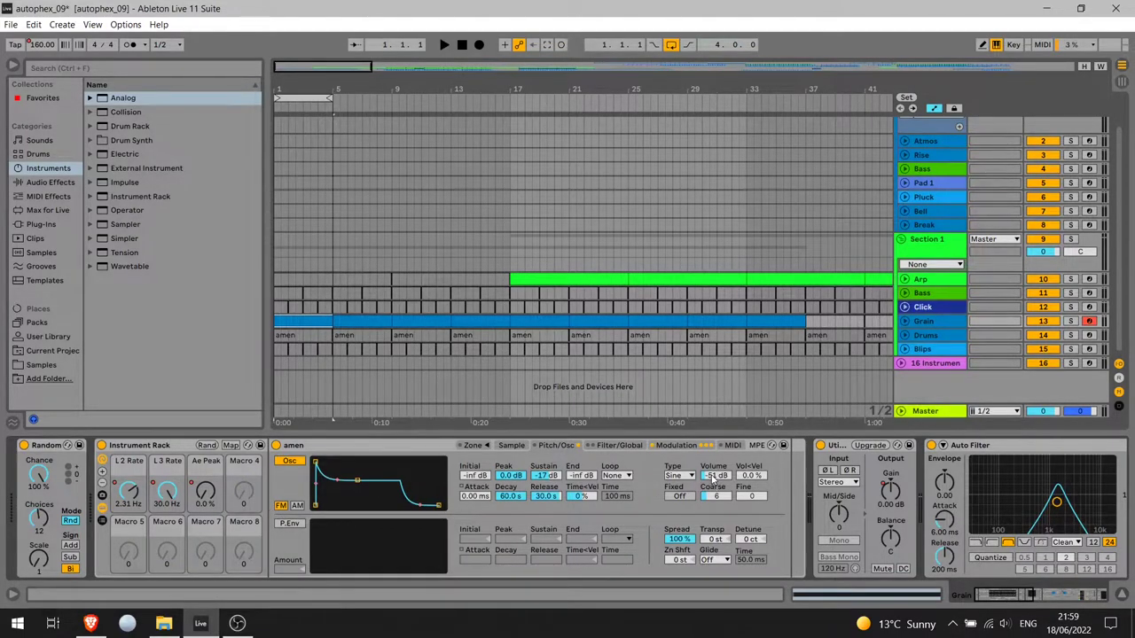
left_click(291, 461)
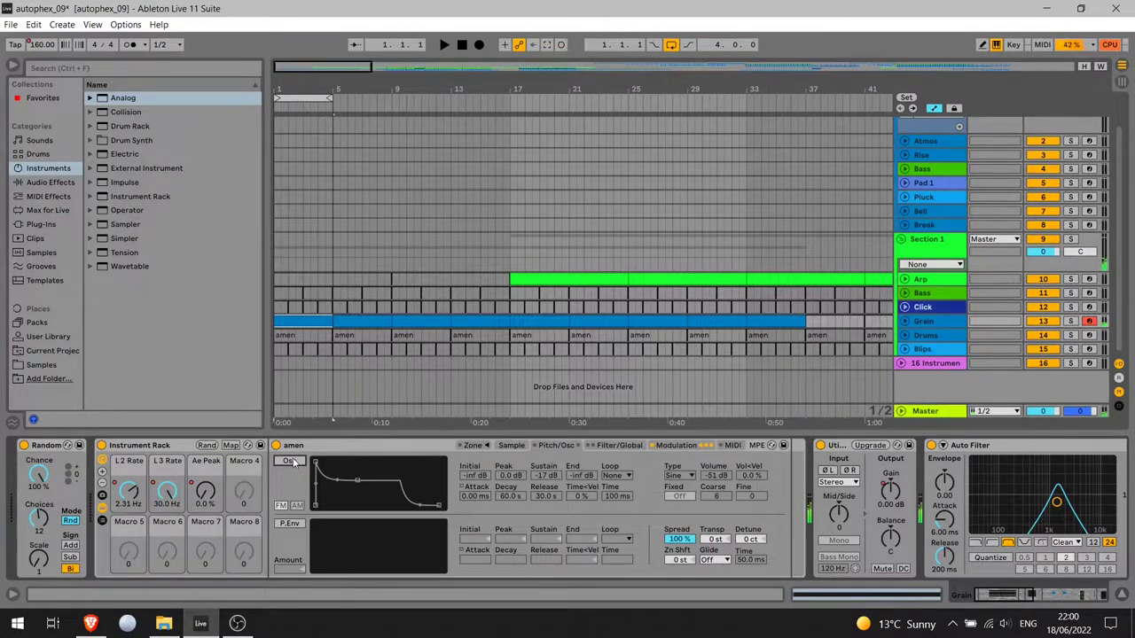
left_click(292, 462)
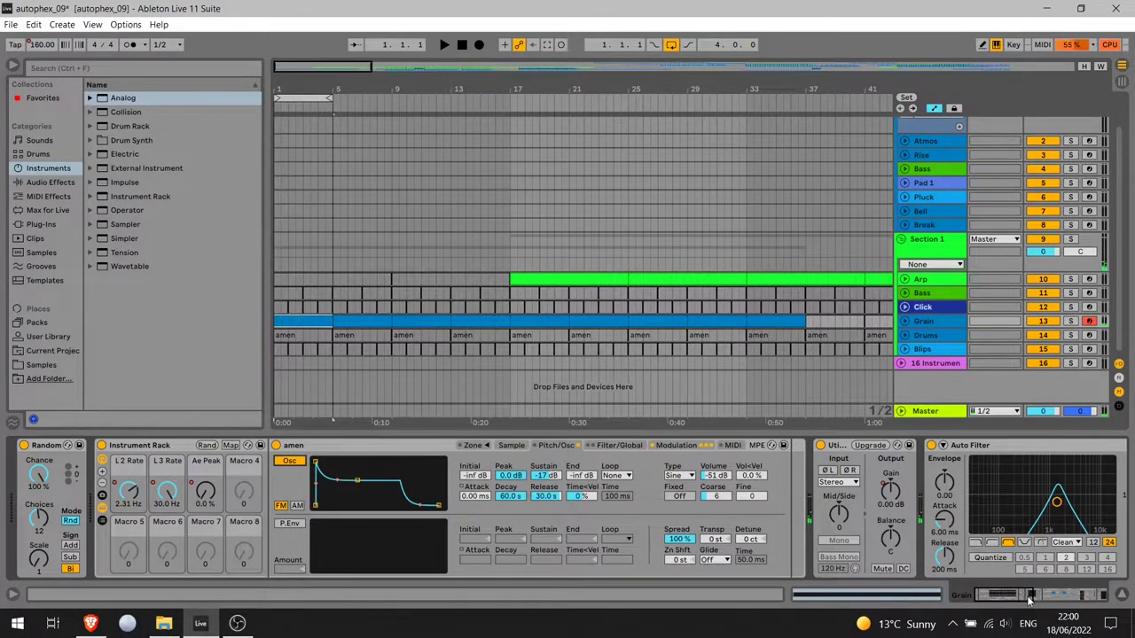
Scroll along the device chain and bring up the sampler's Filter/Global settings
left_click_drag(1040, 603, 1058, 603)
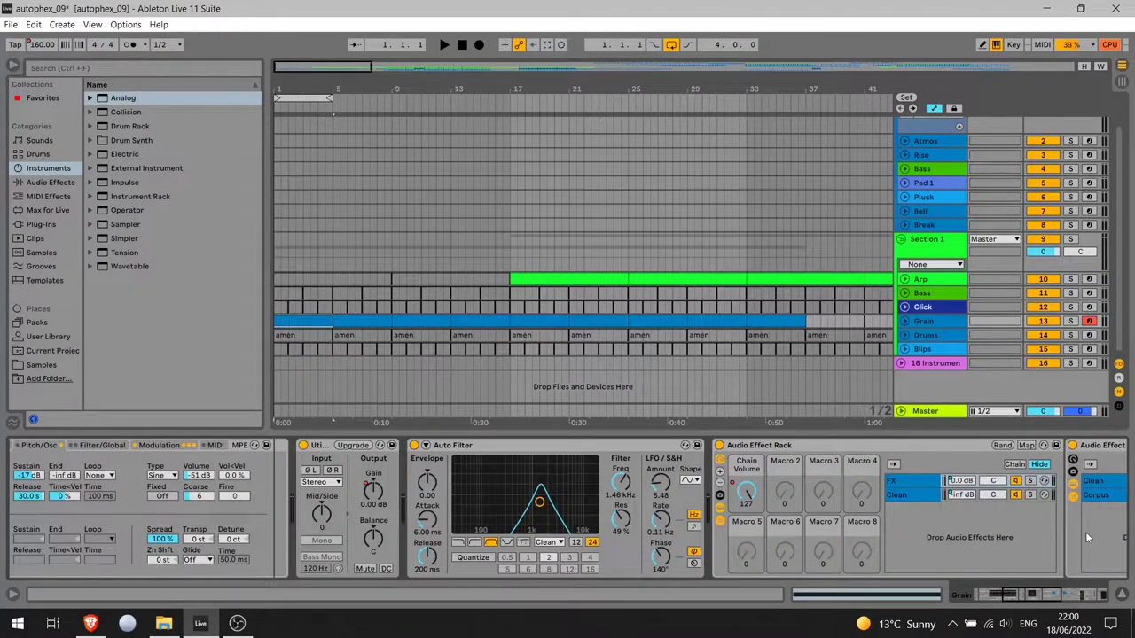
left_click_drag(1049, 594, 985, 603)
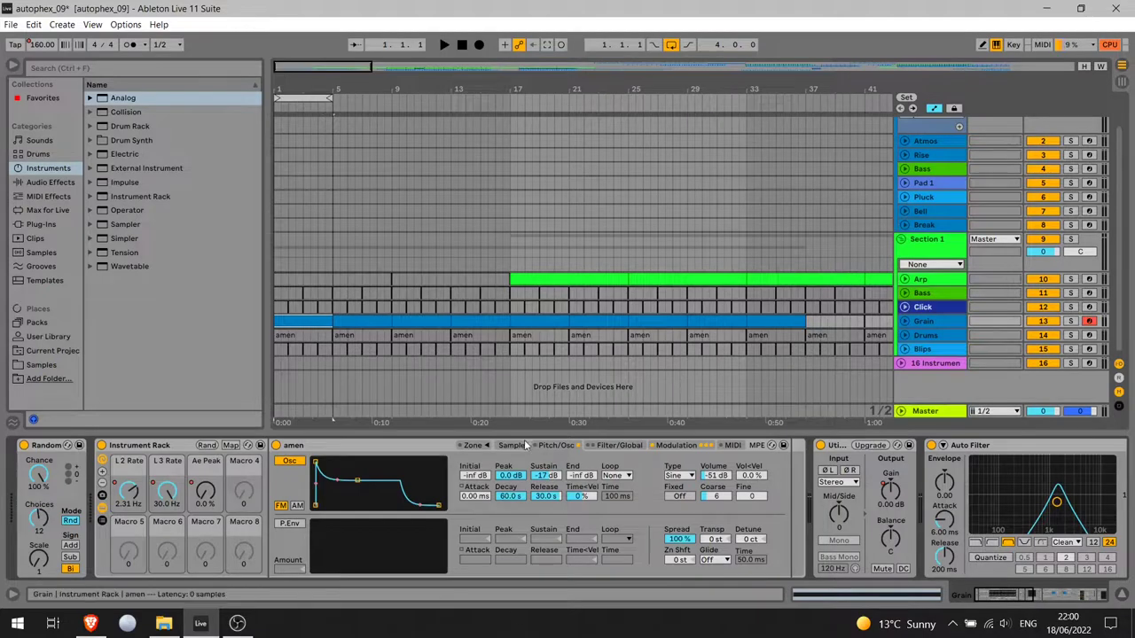
left_click(597, 446)
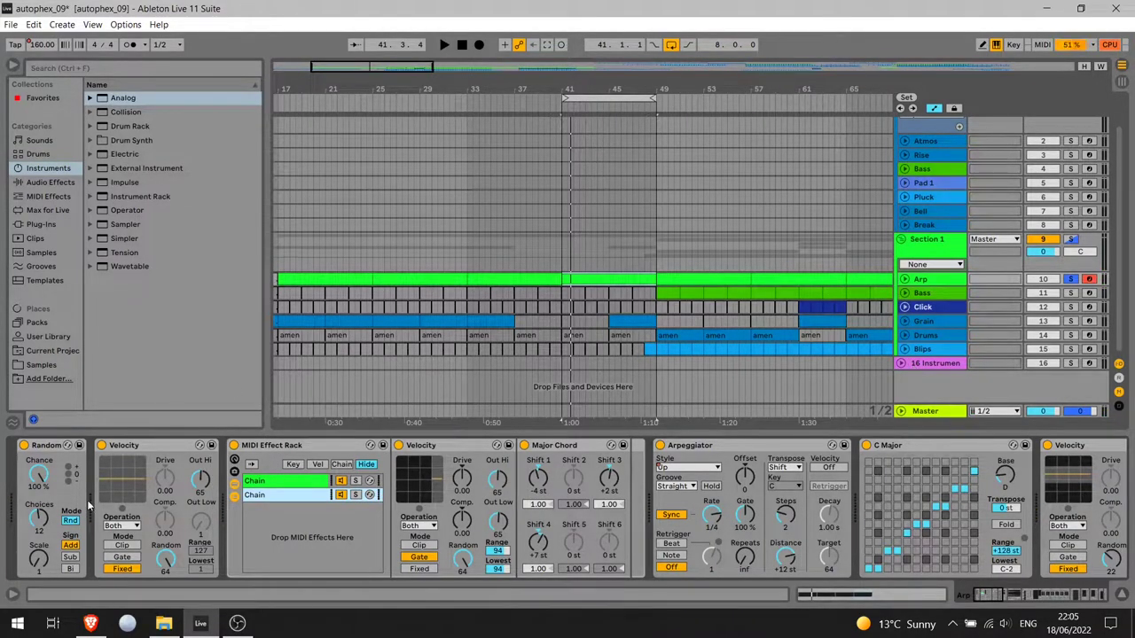
Open the Arp clip to show its four C2 notes at velocity 127
double_click(623, 279)
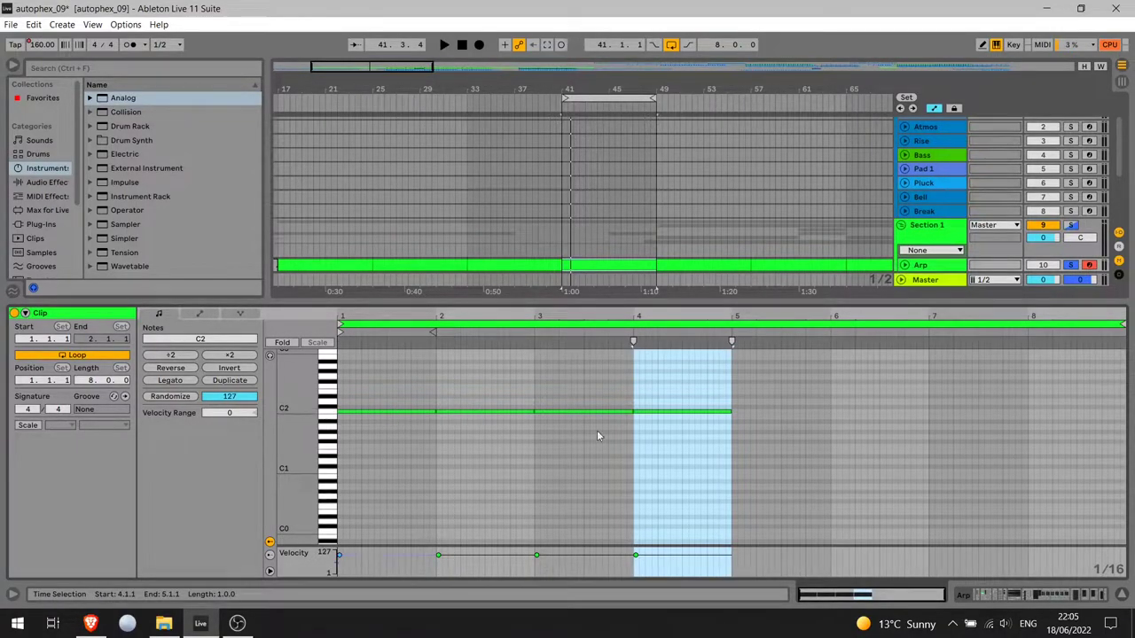
Switch back and forth between the Arp track's devices and its clip notes
key("shift+Tab")
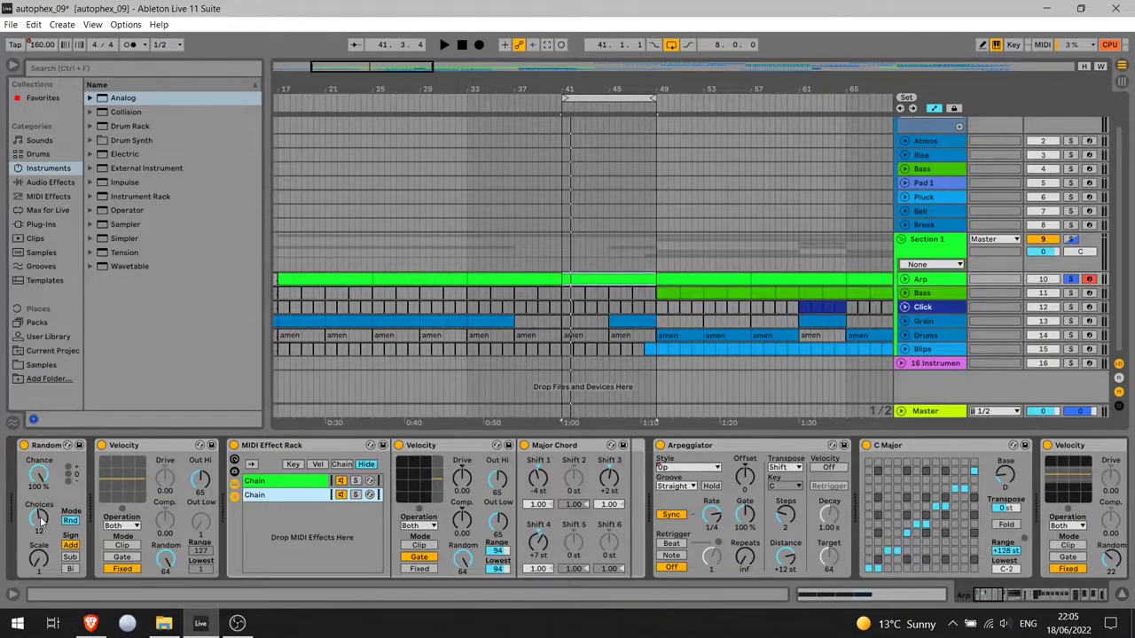
key("shift+Tab")
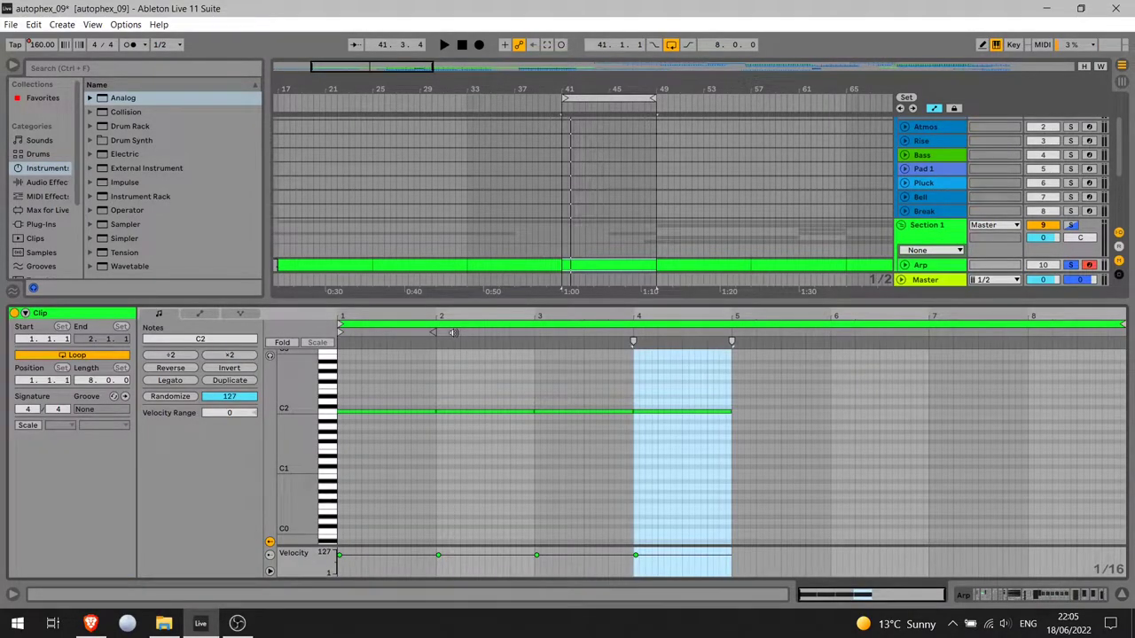
key("shift+Tab")
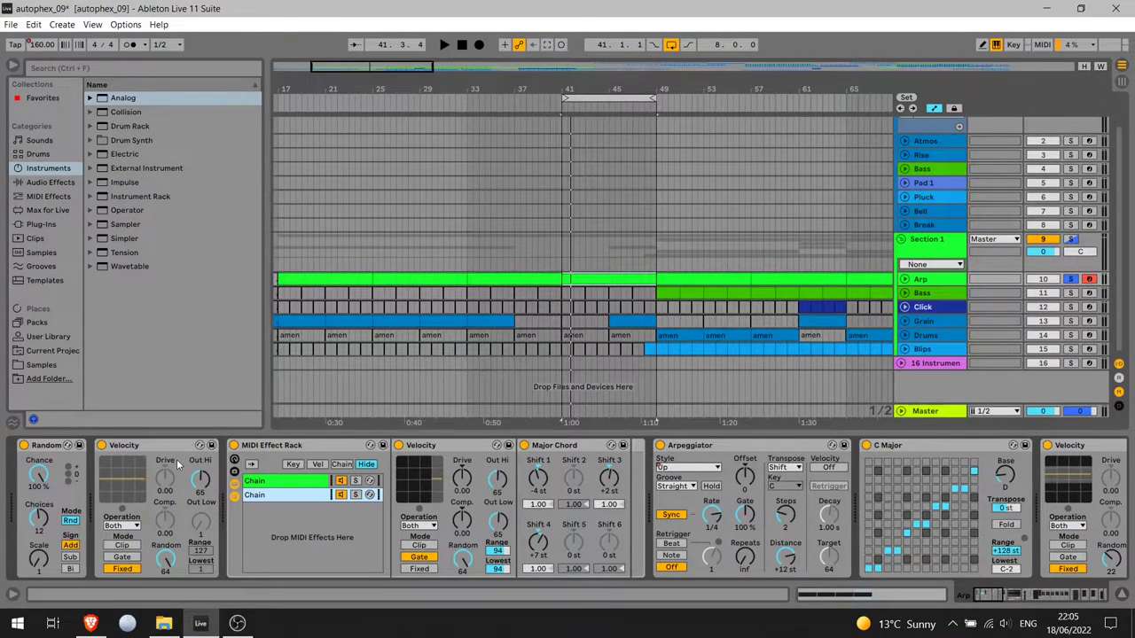
key("shift+Tab")
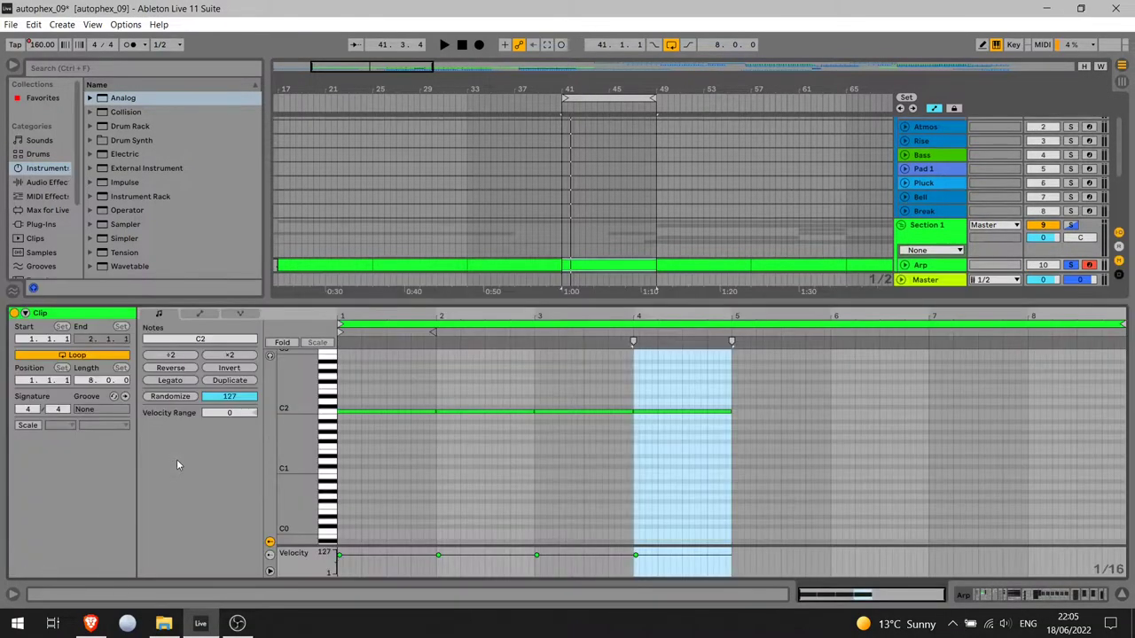
Nudge all the C2 notes down to B1 and back to C2, then return to the devices
left_click(331, 417)
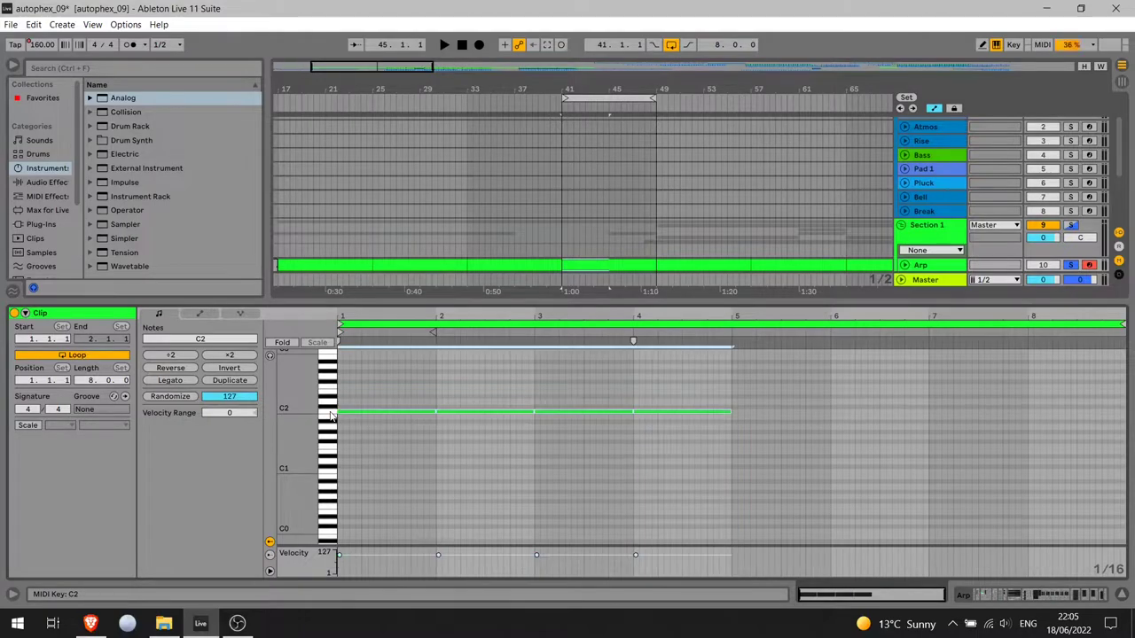
key("Down")
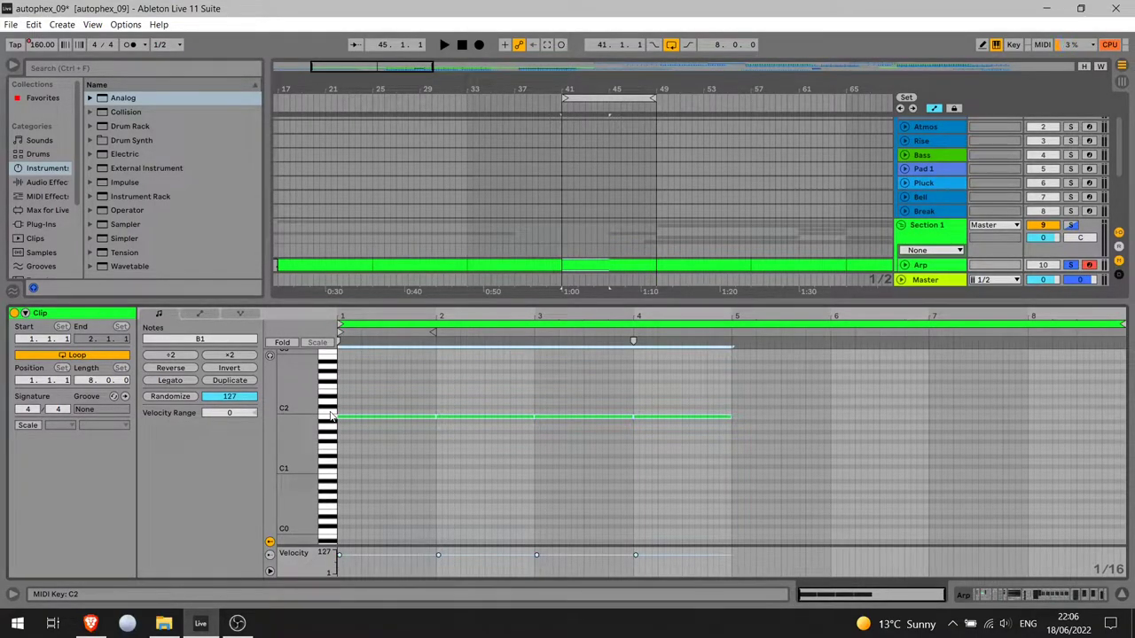
key("Up")
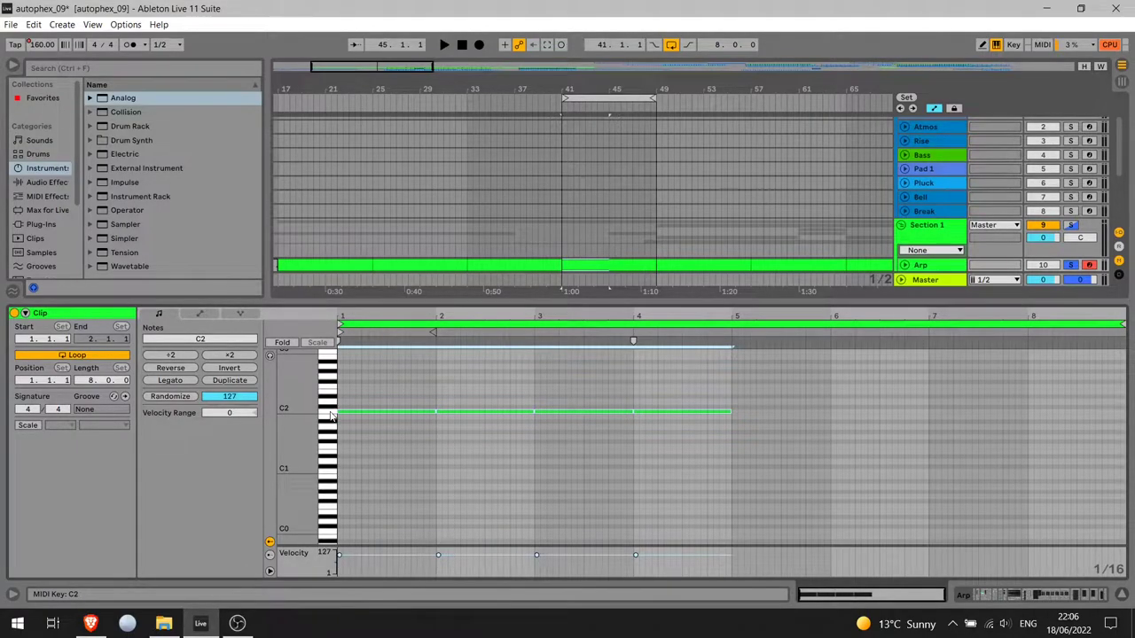
key("shift+Tab")
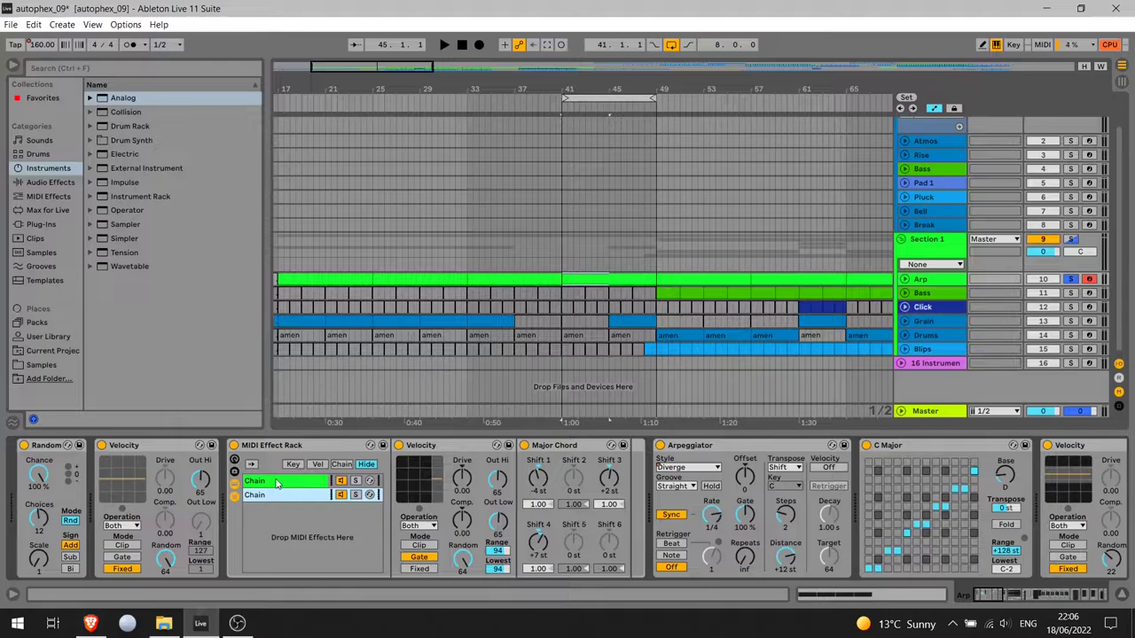
key("Down")
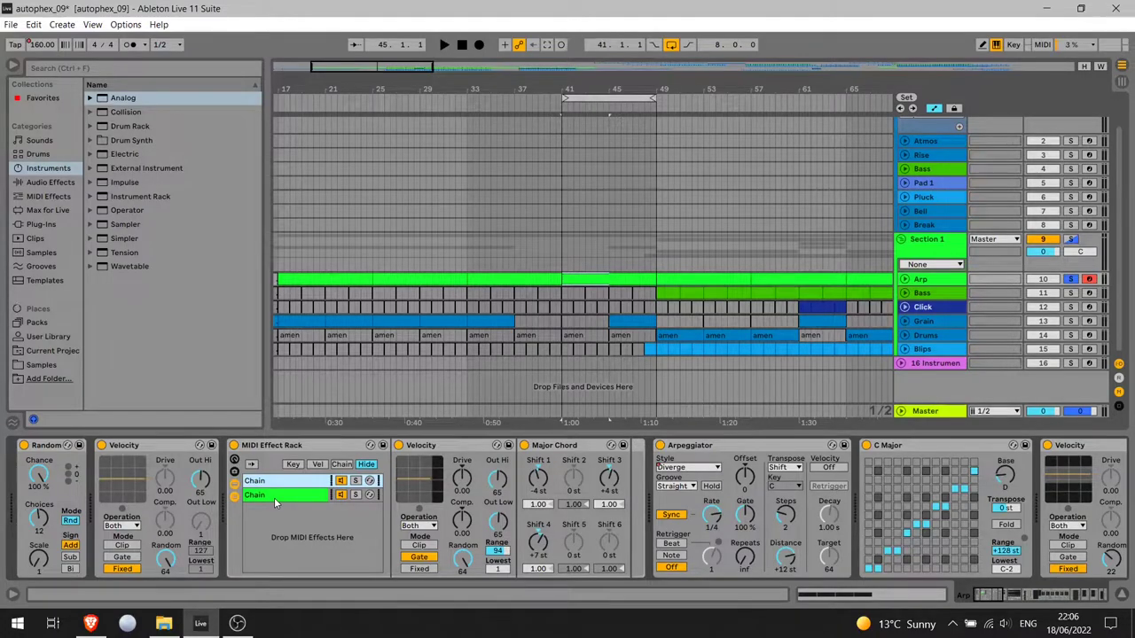
left_click(275, 481)
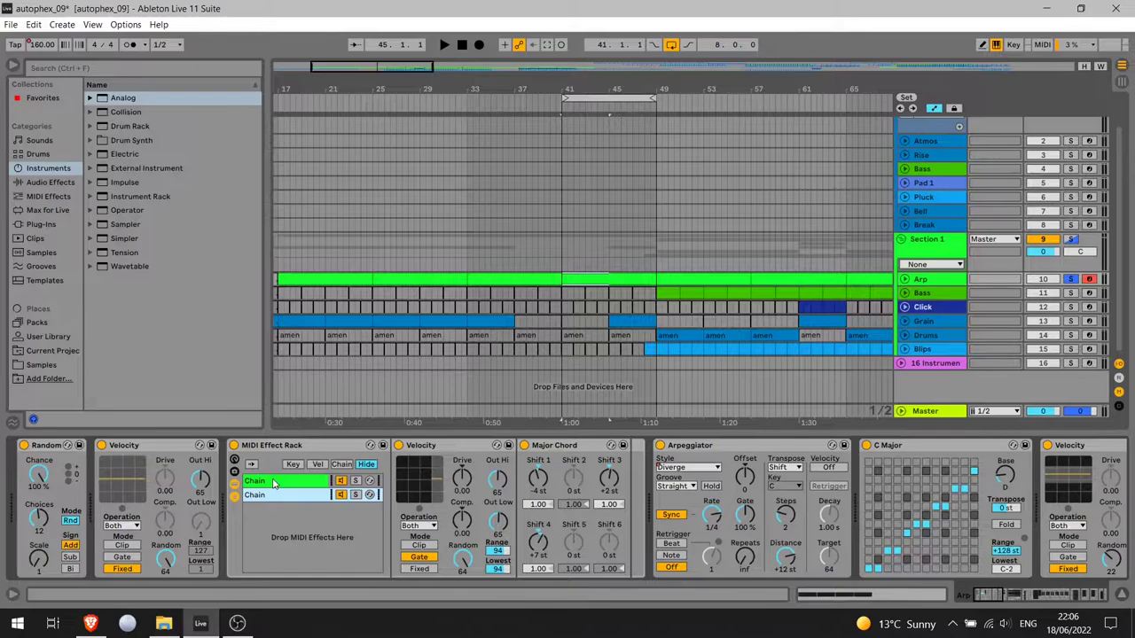
key("Down")
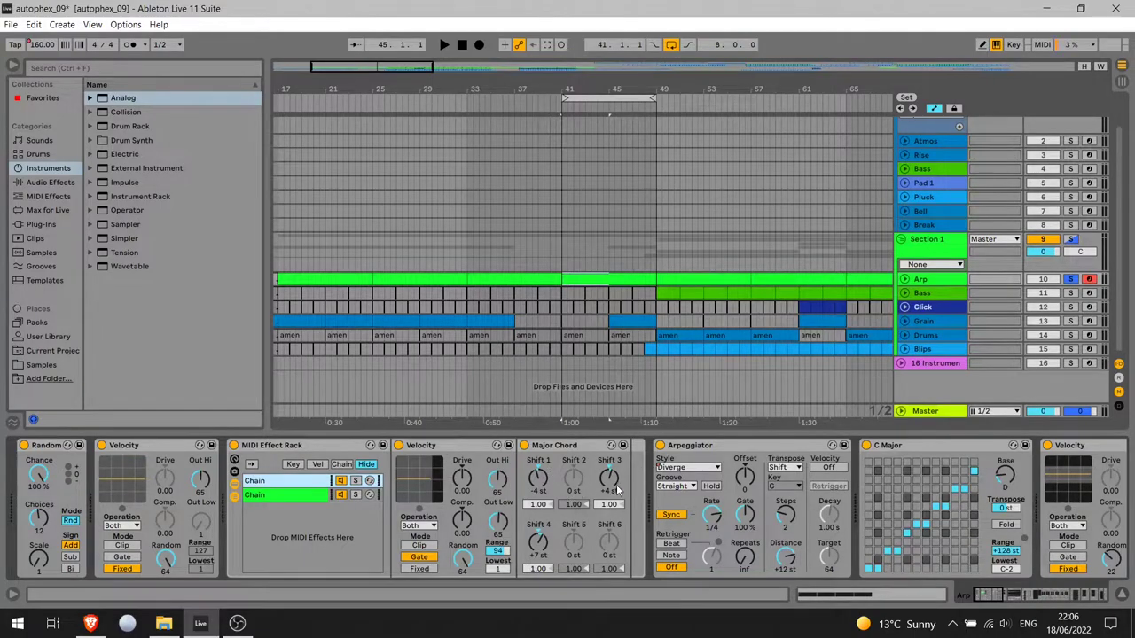
left_click(280, 496)
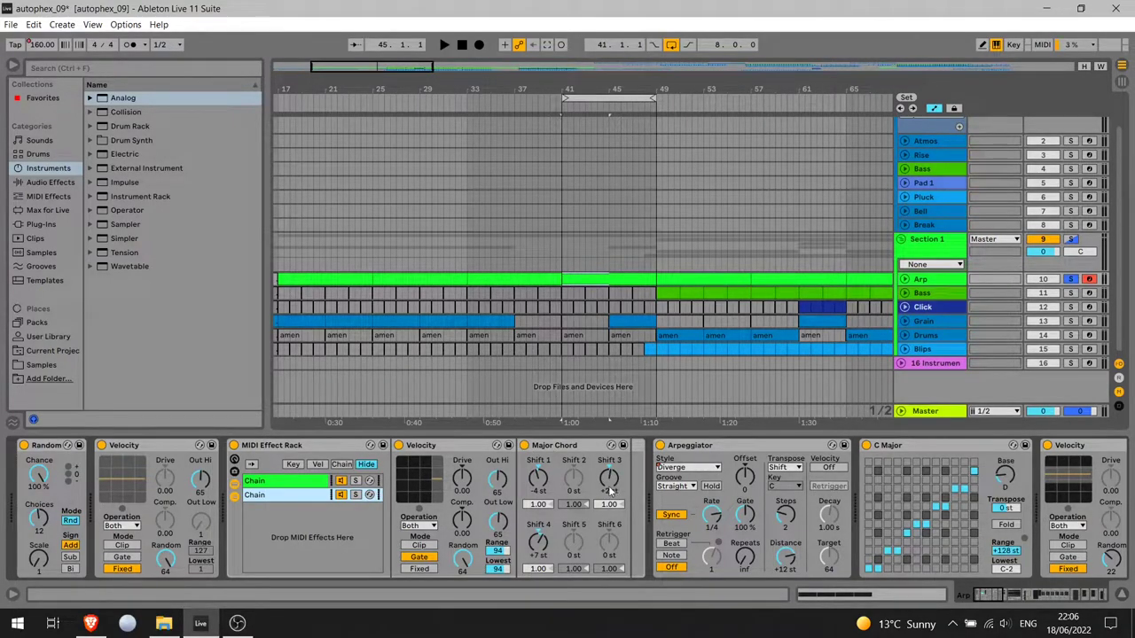
key("Down")
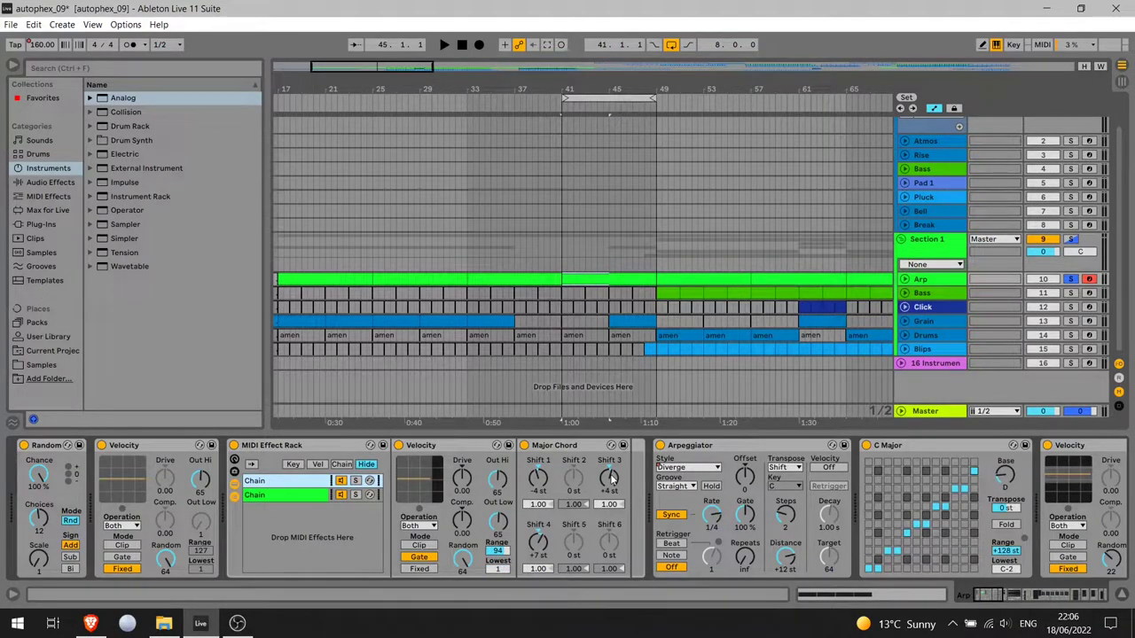
left_click(289, 497)
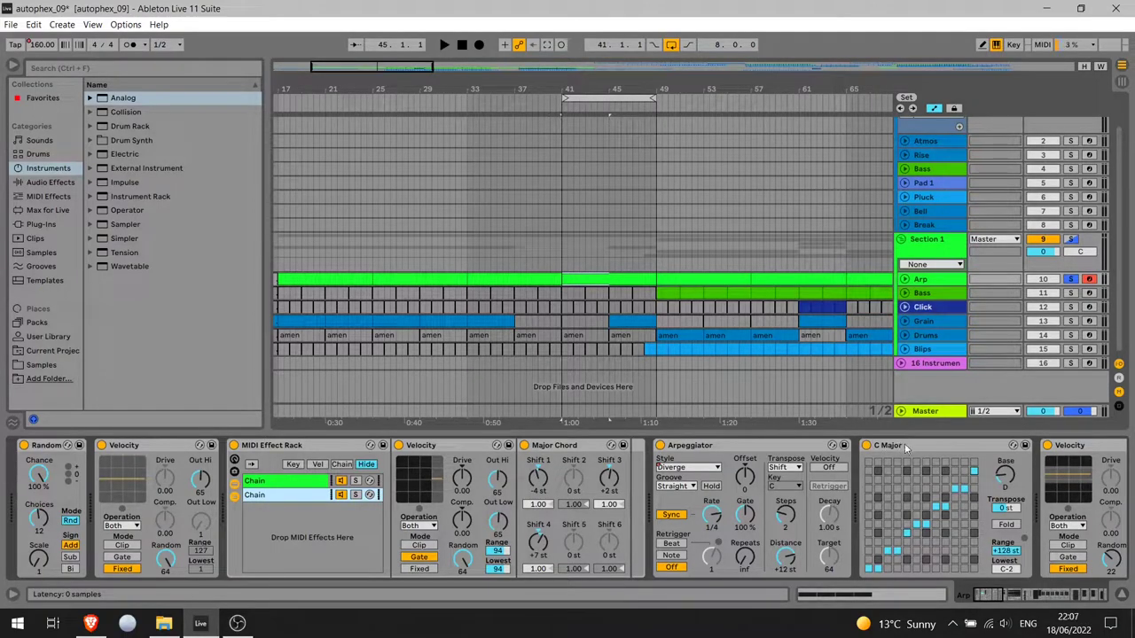
List the Max for Live MIDI Effects in the browser and inspect both rack chains
left_click(27, 212)
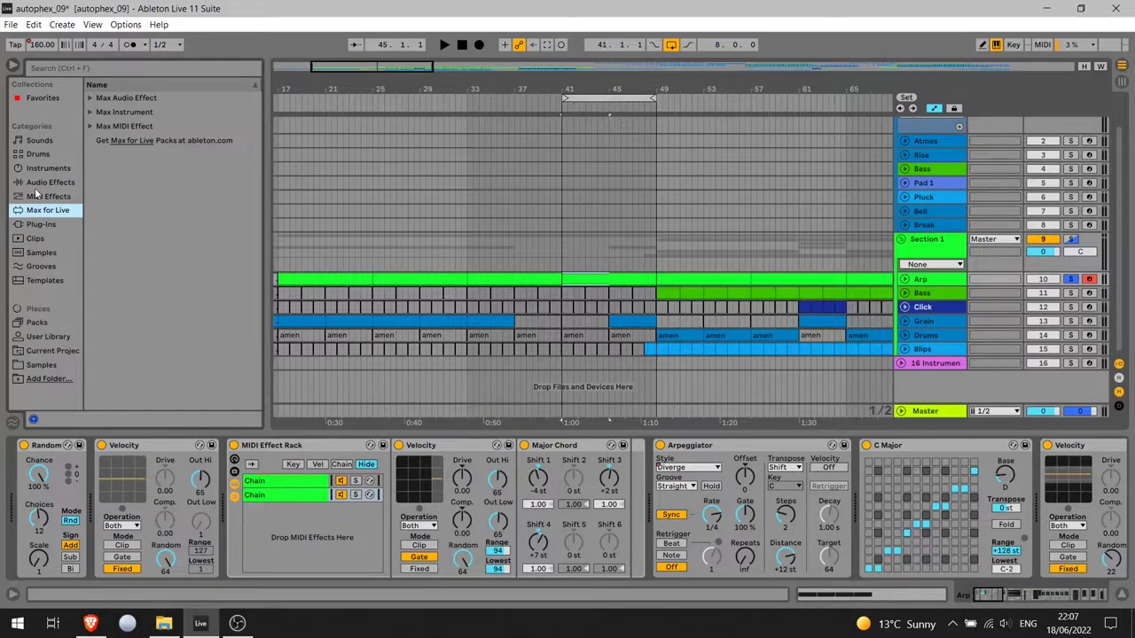
left_click(38, 198)
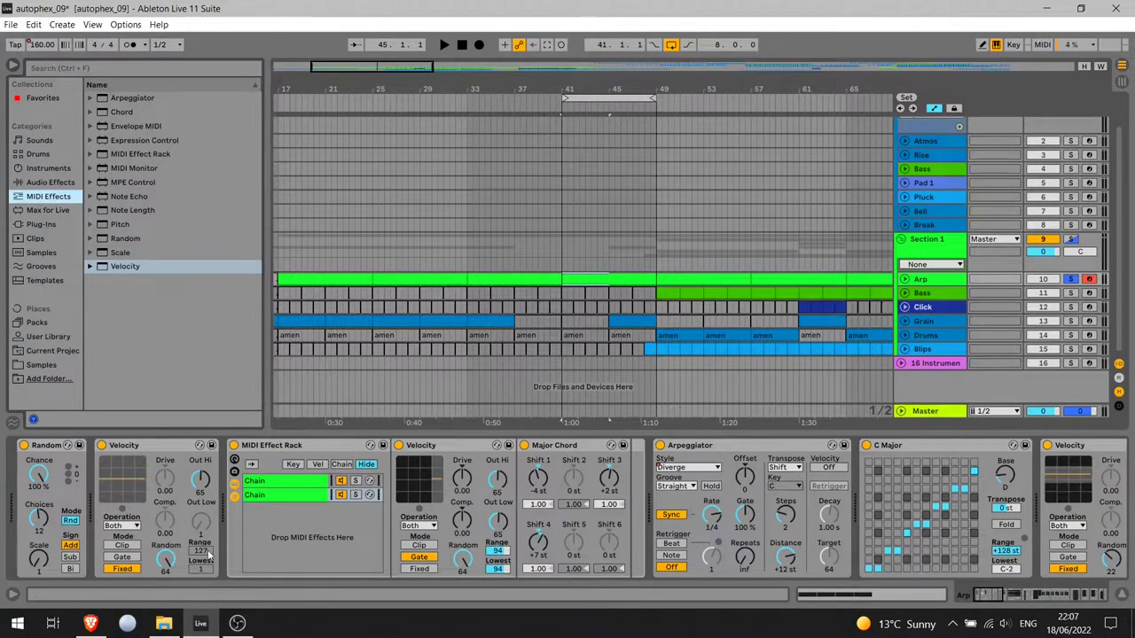
left_click(275, 481)
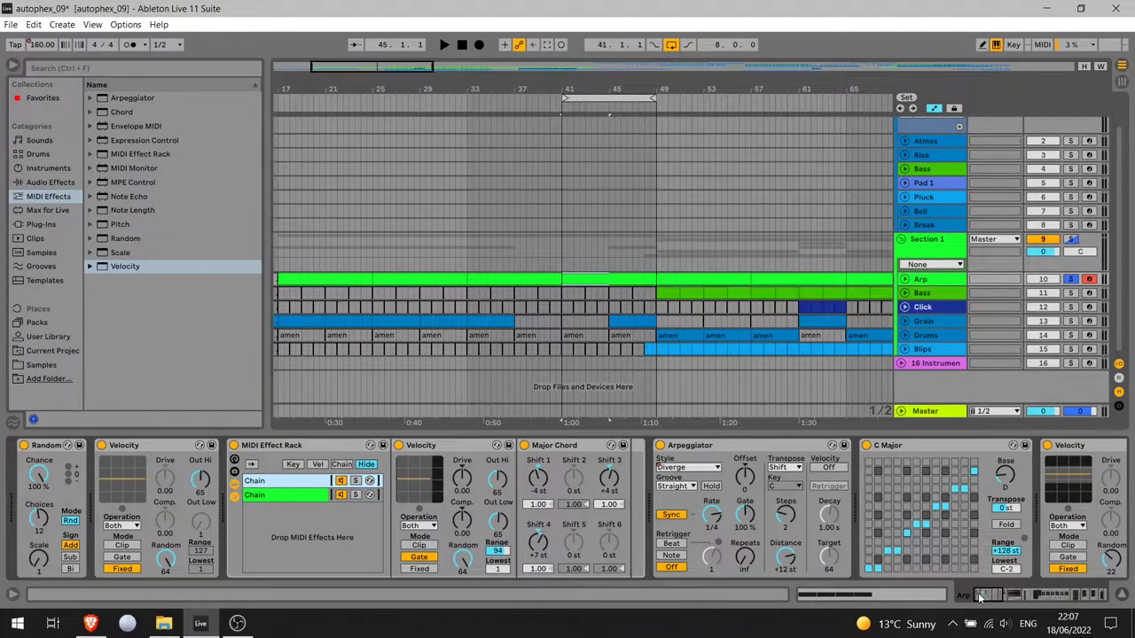
left_click(300, 497)
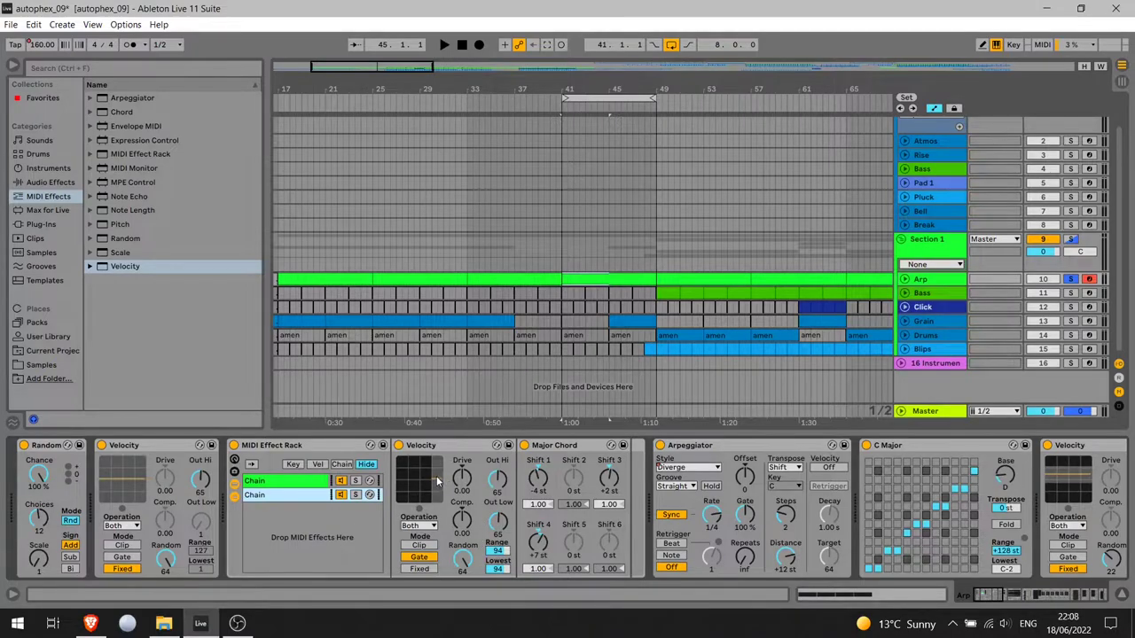
Compare the two rack chains' Velocity ranges, then jump along to the amen-11 Sampler
left_click(304, 482)
left_click(306, 495)
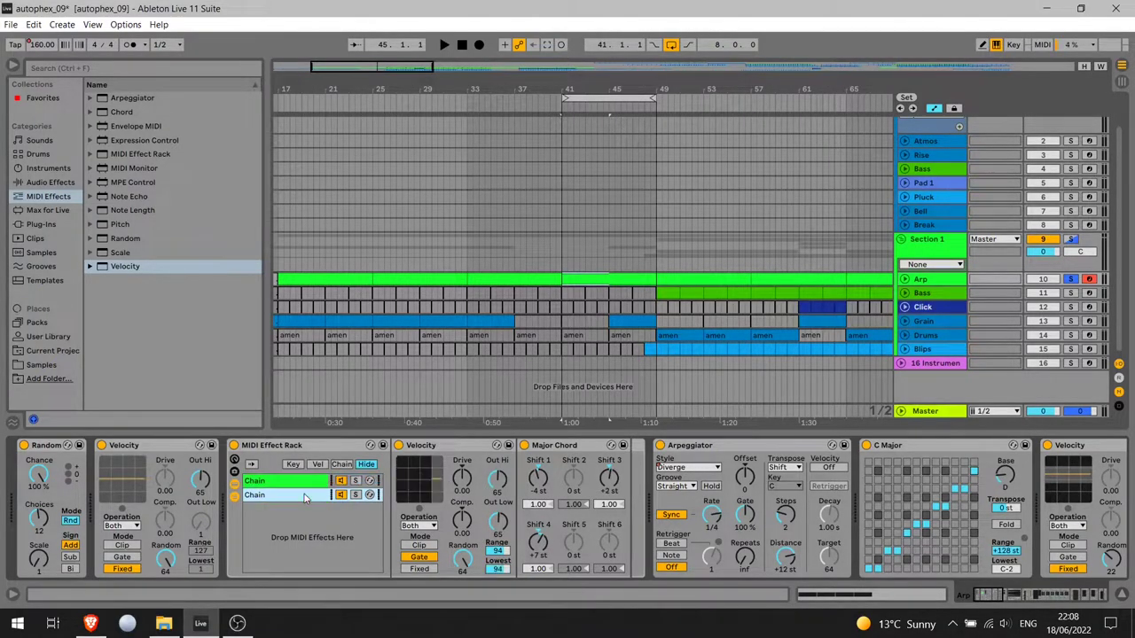
left_click(497, 572)
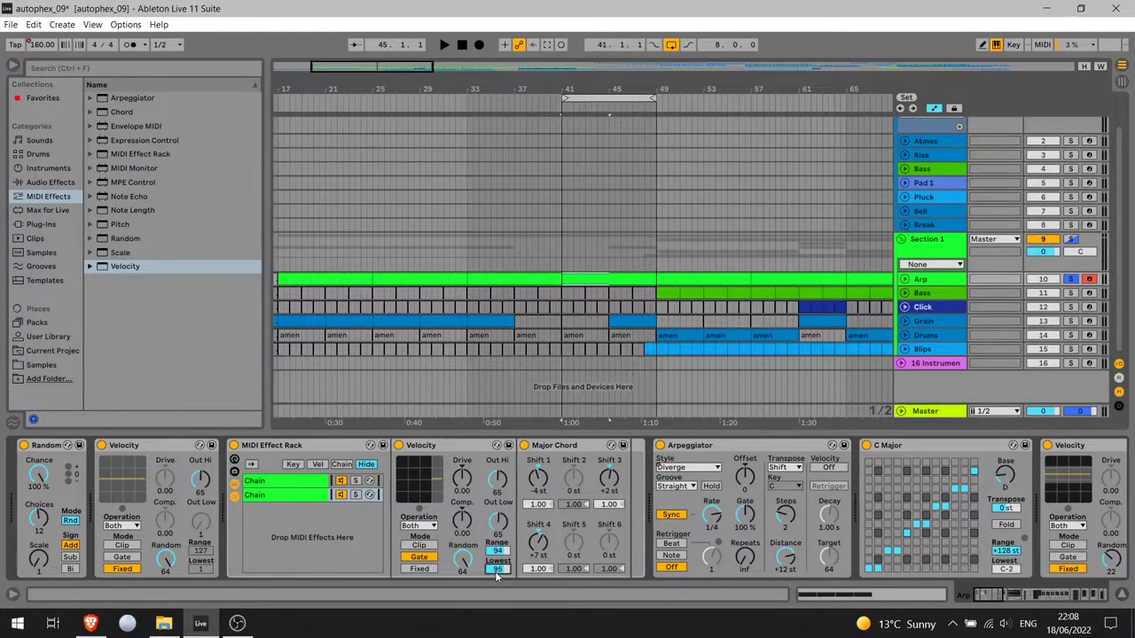
left_click(291, 483)
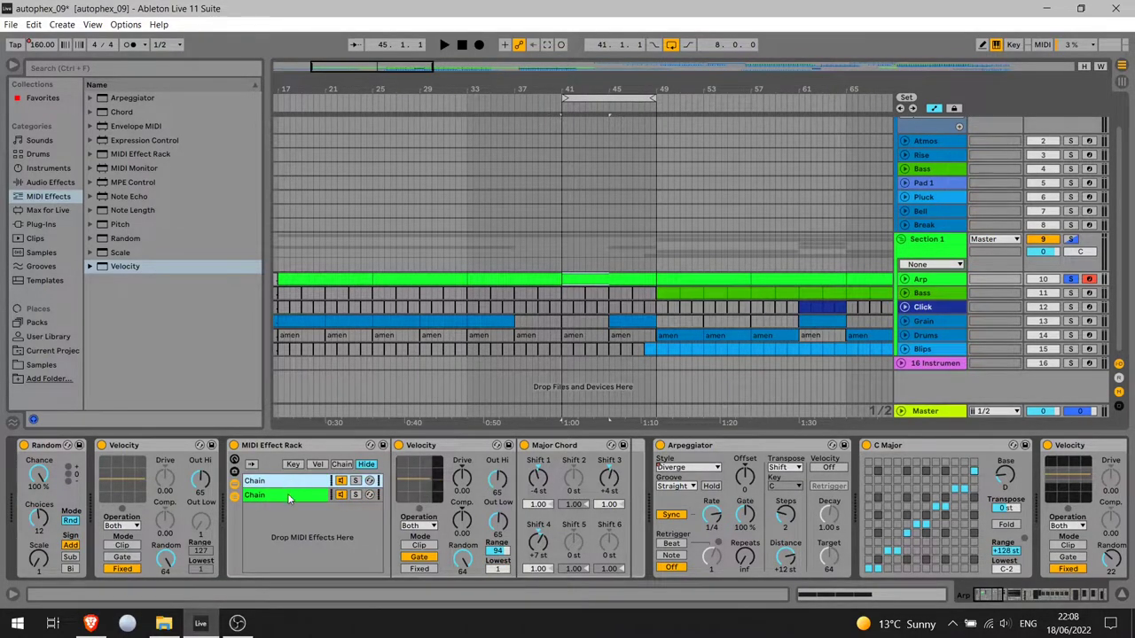
left_click(287, 493)
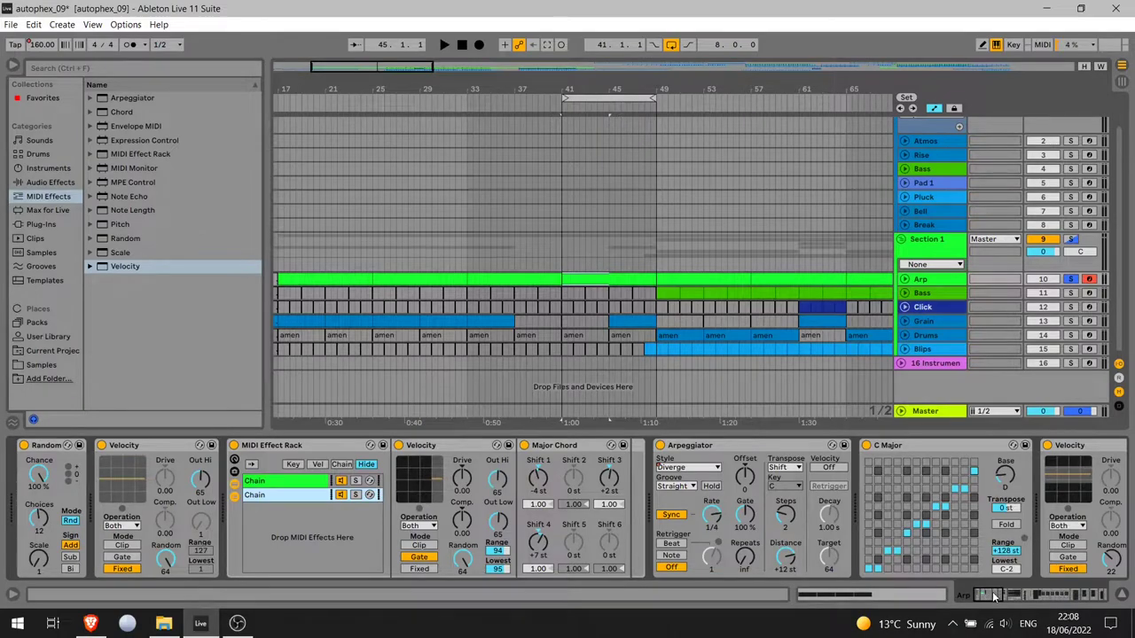
left_click(993, 596)
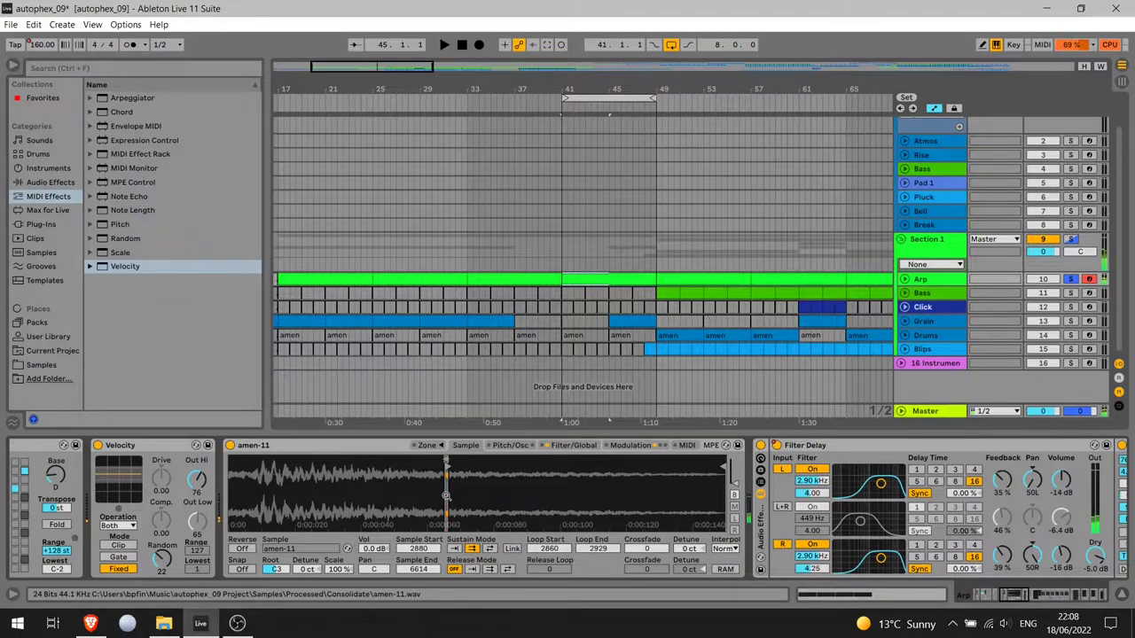
Review the amen-11 Sampler's Modulation, Filter/Global and MIDI tabs, then scroll back to the chain start
left_click(629, 445)
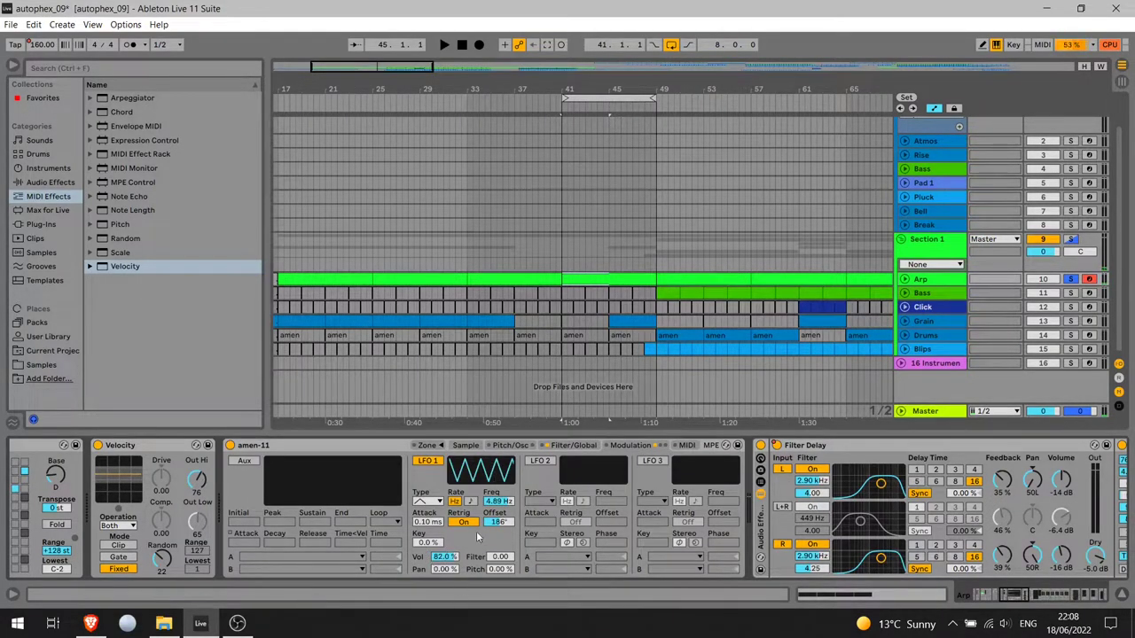
left_click(568, 445)
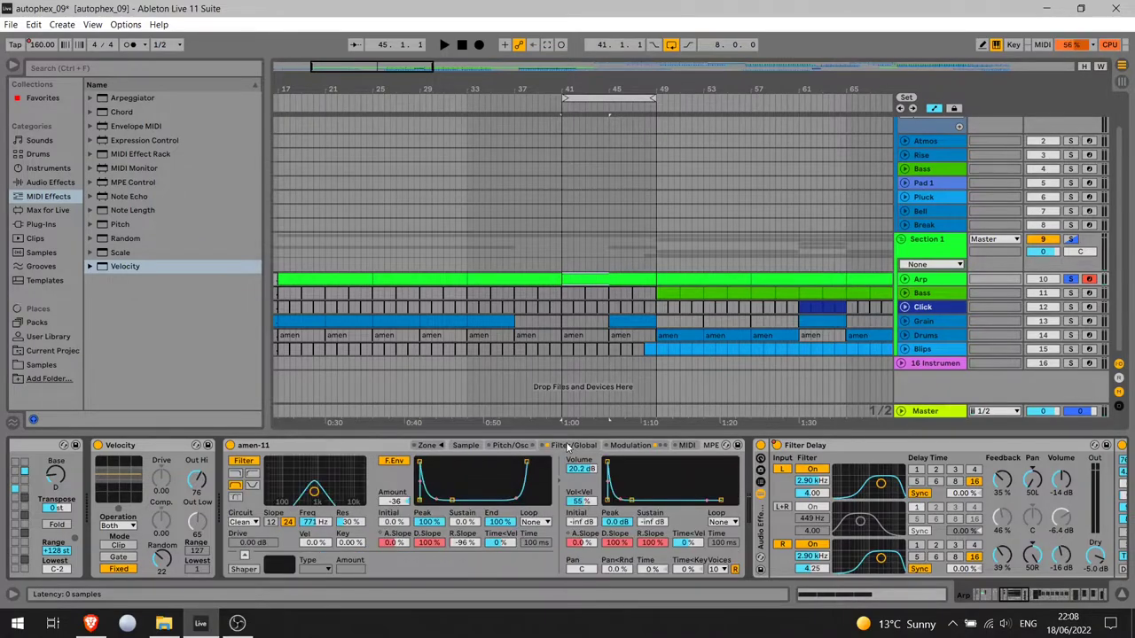
left_click(687, 446)
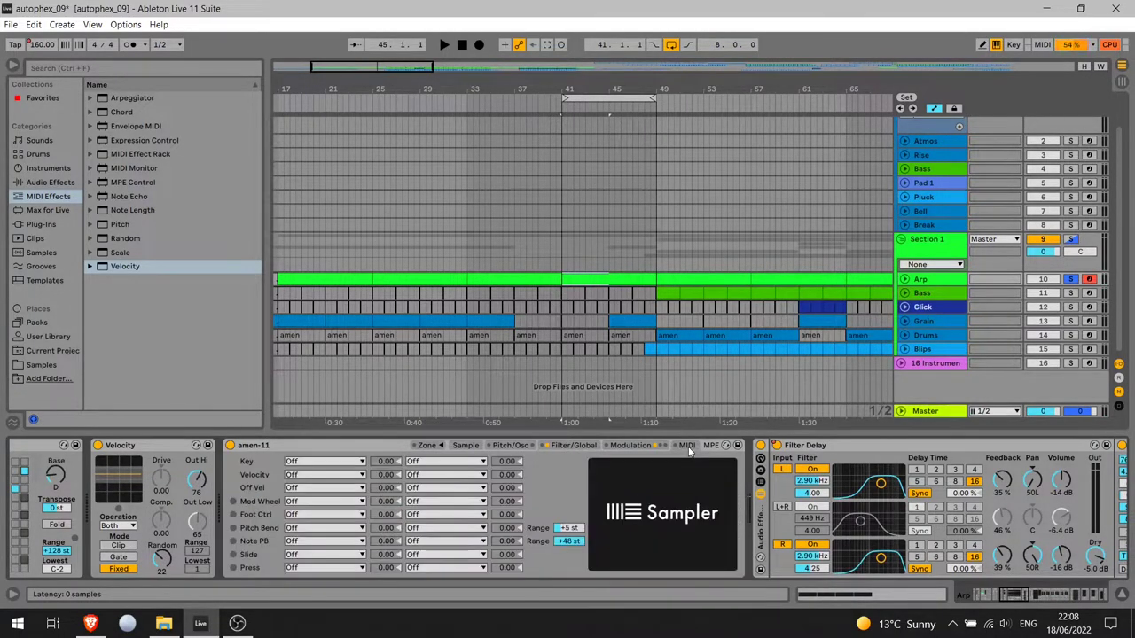
left_click(573, 446)
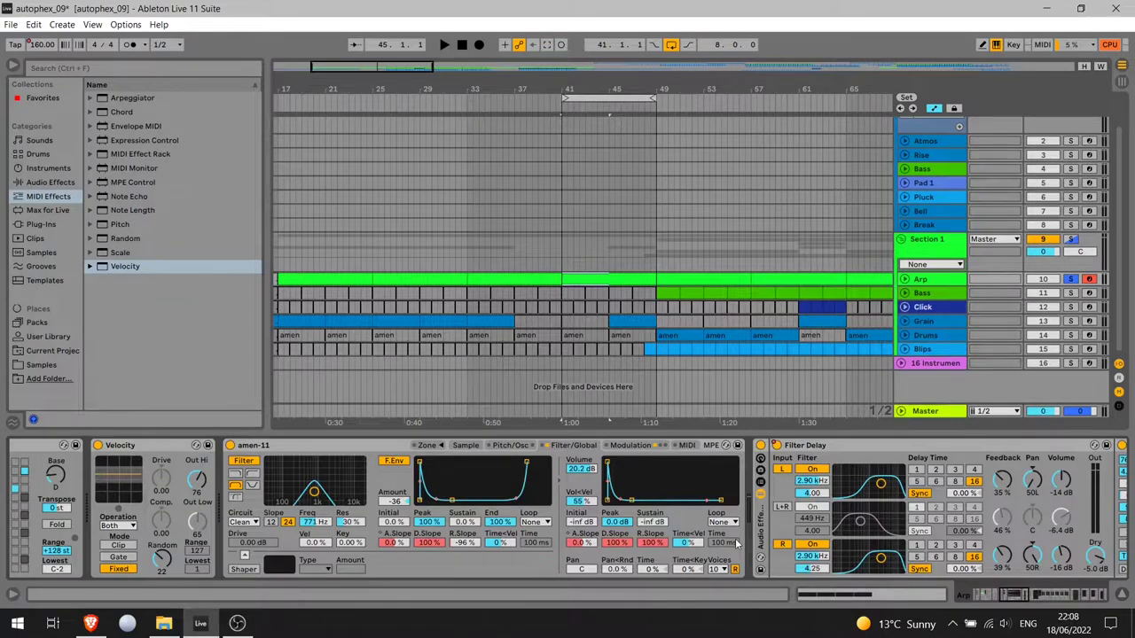
left_click_drag(1019, 594, 518, 637)
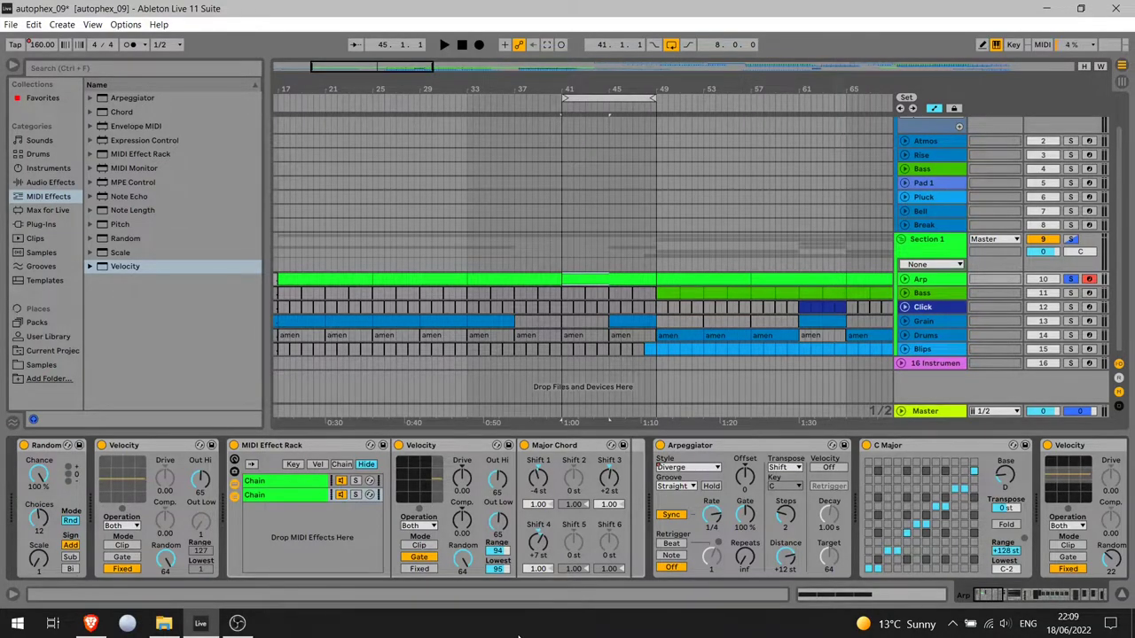
Arm the Blips track, view its clip notes, then show its Velocity, Random and amen rack devices
left_click(650, 349)
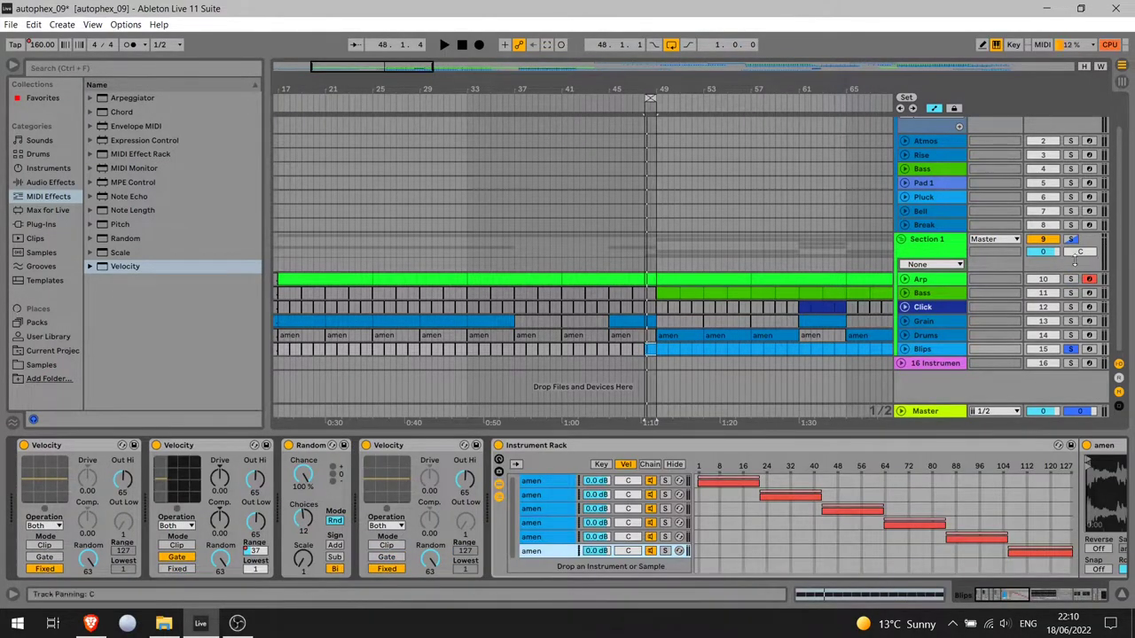
left_click(1089, 350)
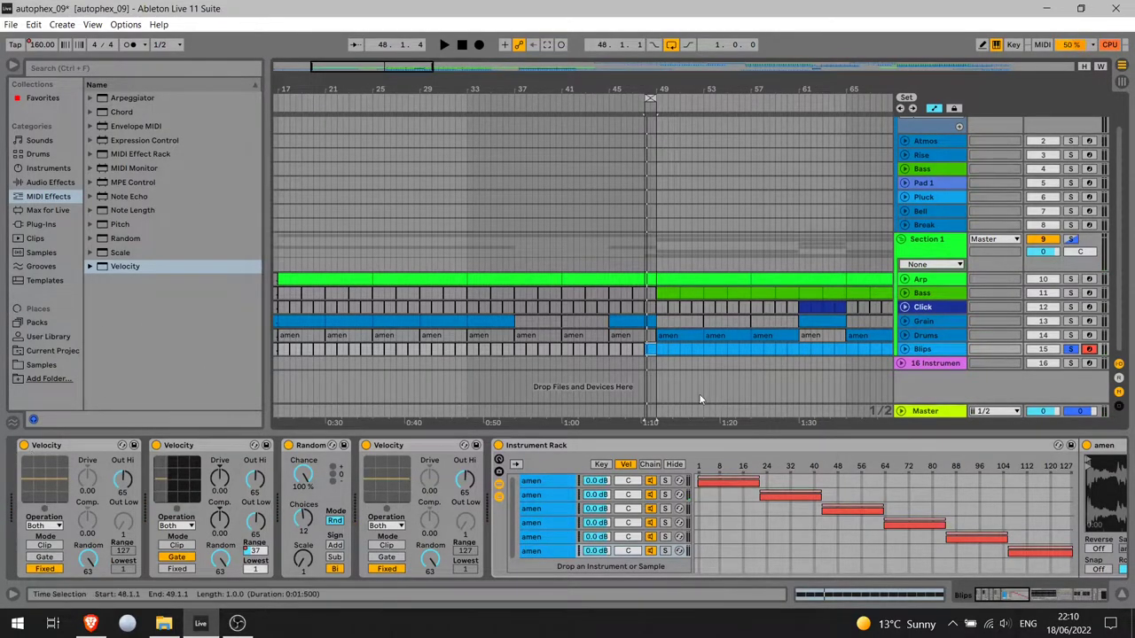
double_click(652, 349)
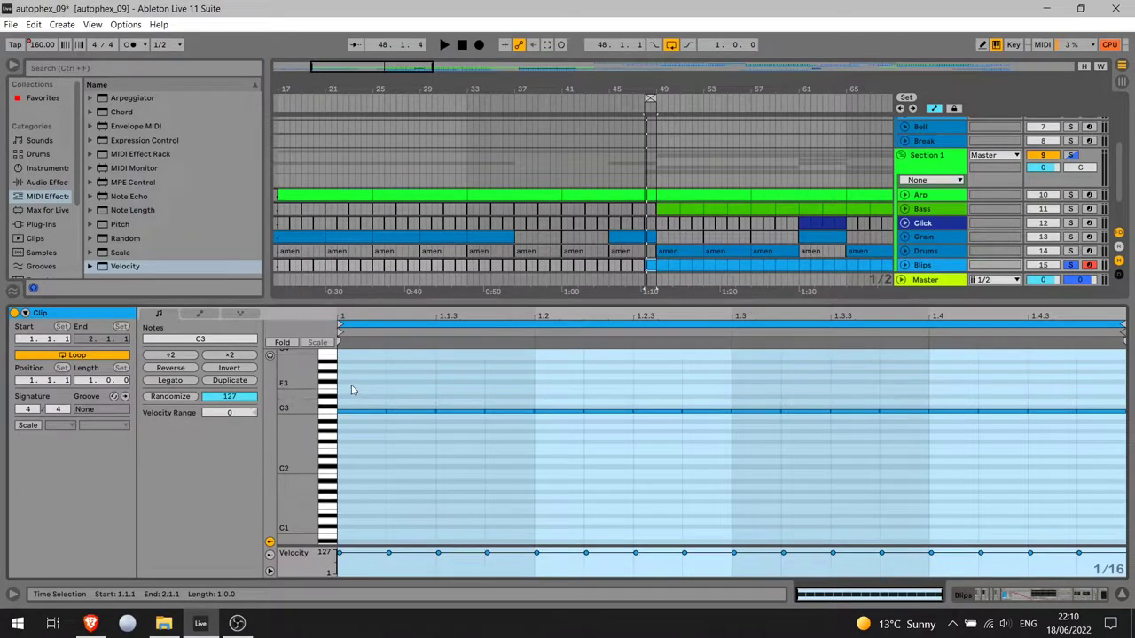
key("shift+Tab")
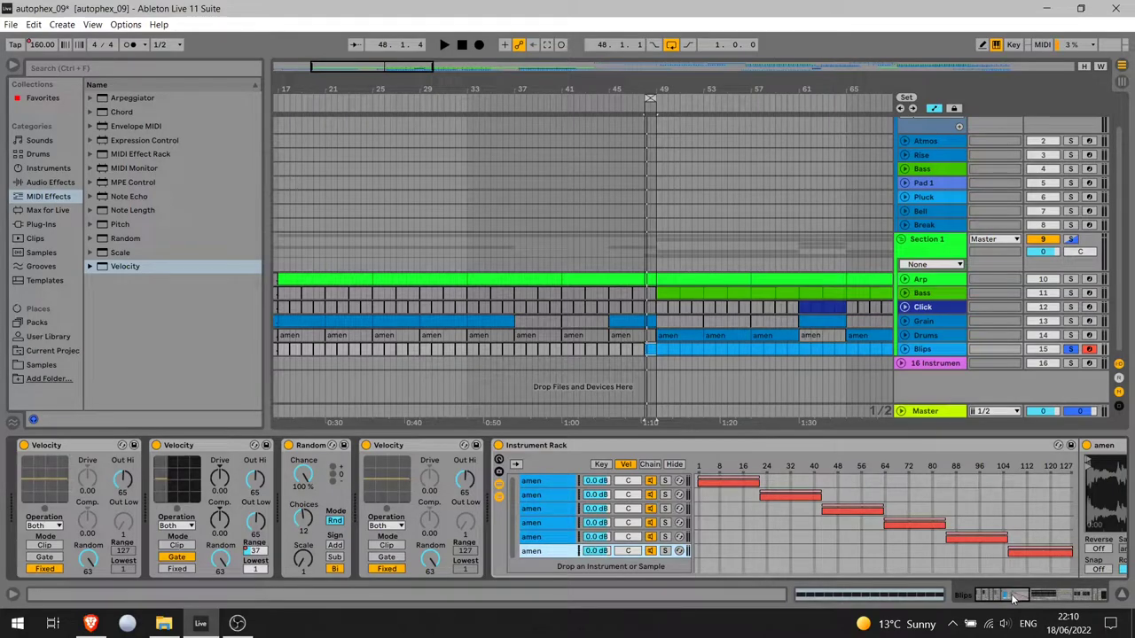
Play the Blips part with the Instrument Rack and amen Simpler in view, then stop
left_click_drag(1014, 599, 1033, 598)
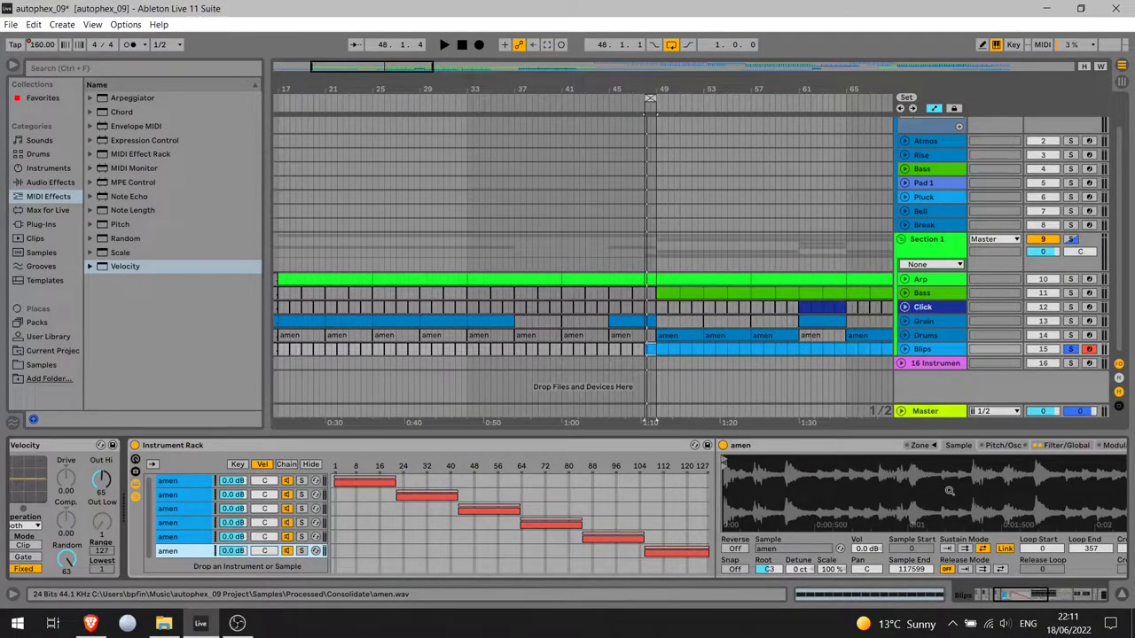
key("space")
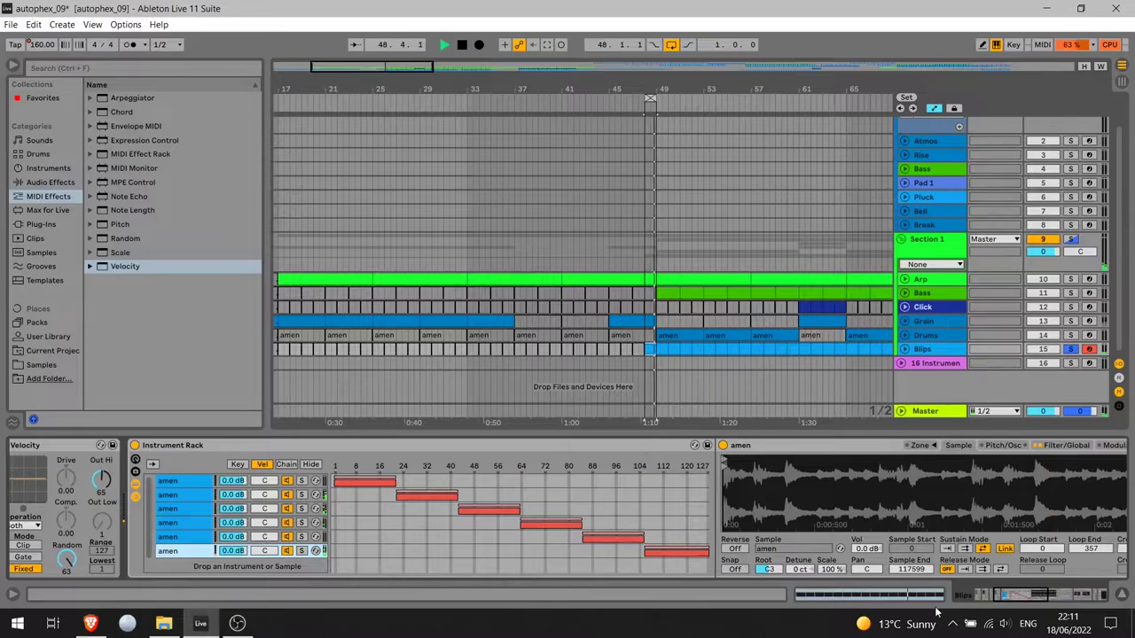
left_click_drag(997, 596, 1015, 602)
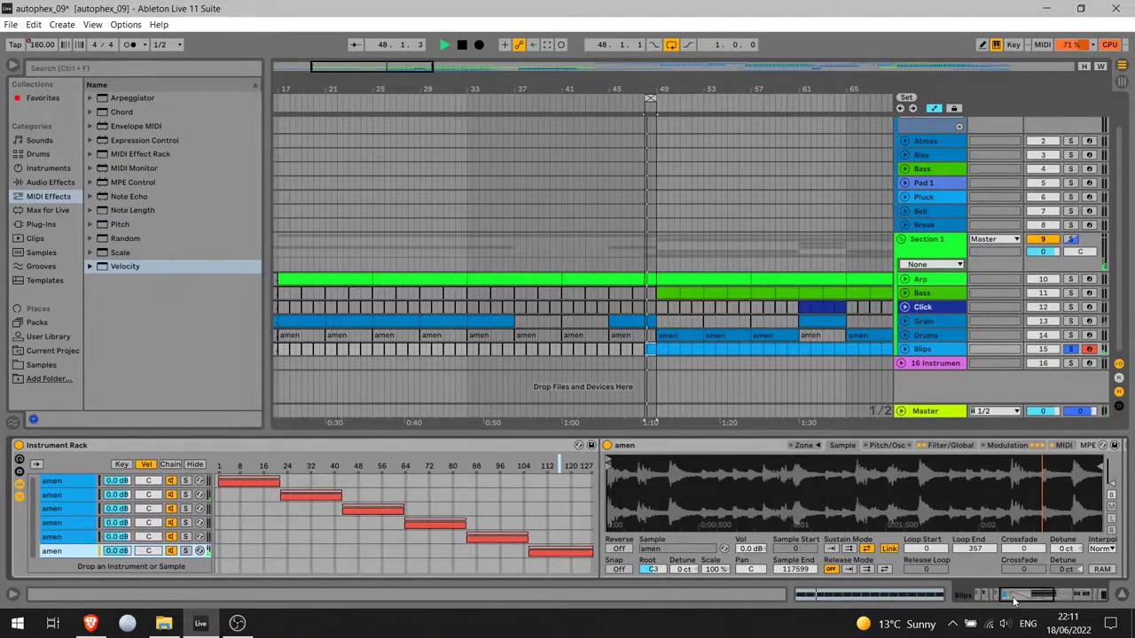
left_click(1015, 601)
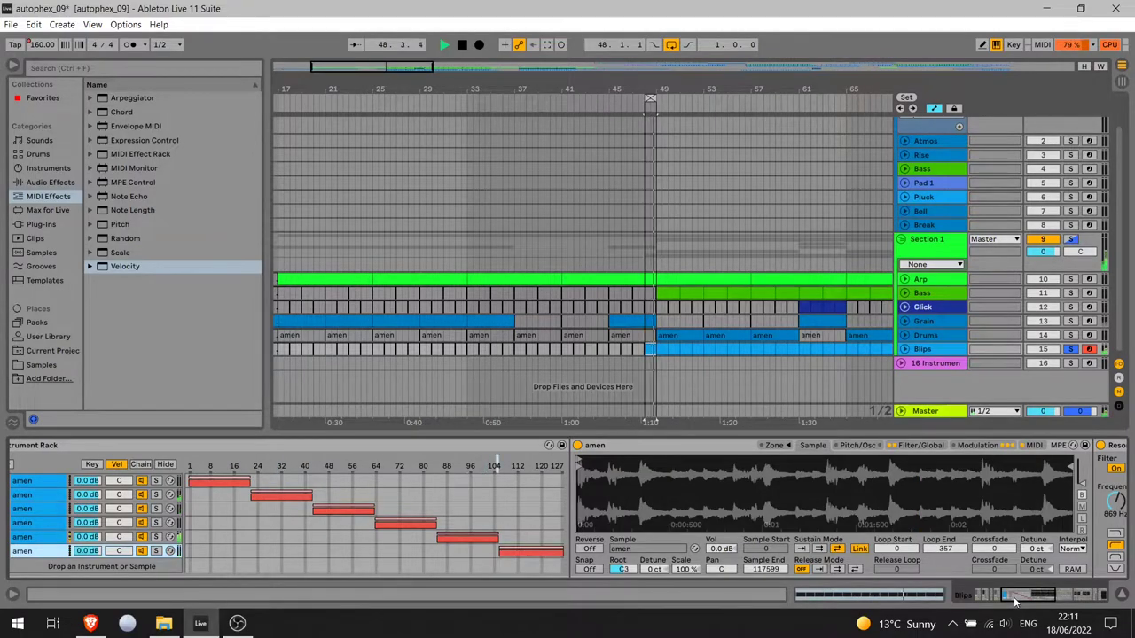
key("space")
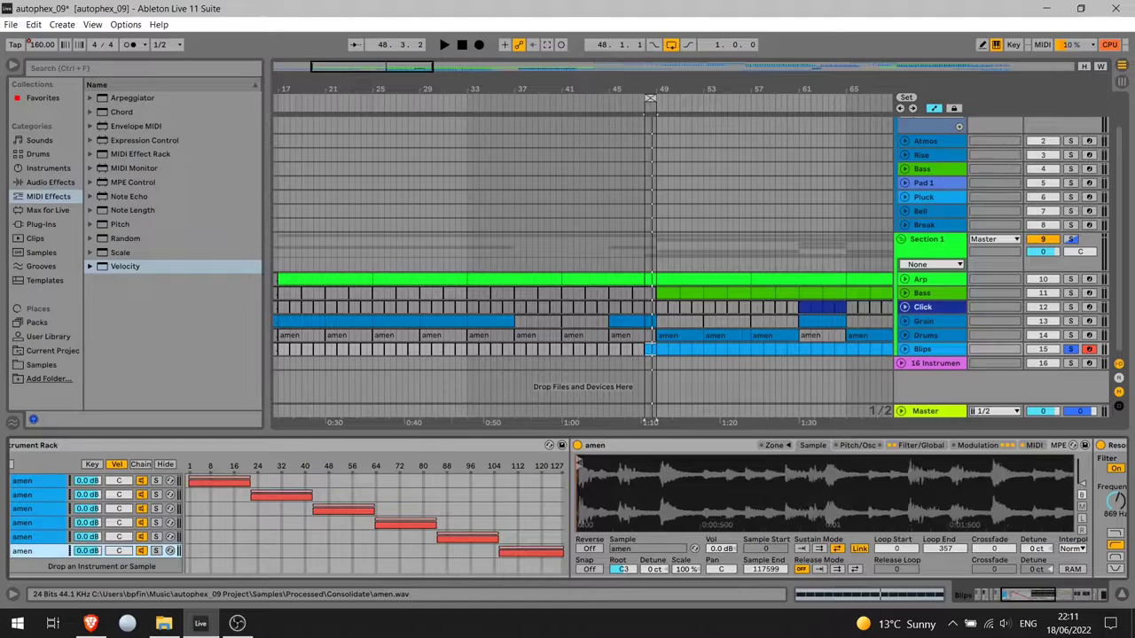
Zoom the amen Simpler waveform and show its LFO modulation routings
scroll(577, 479, "up", 10)
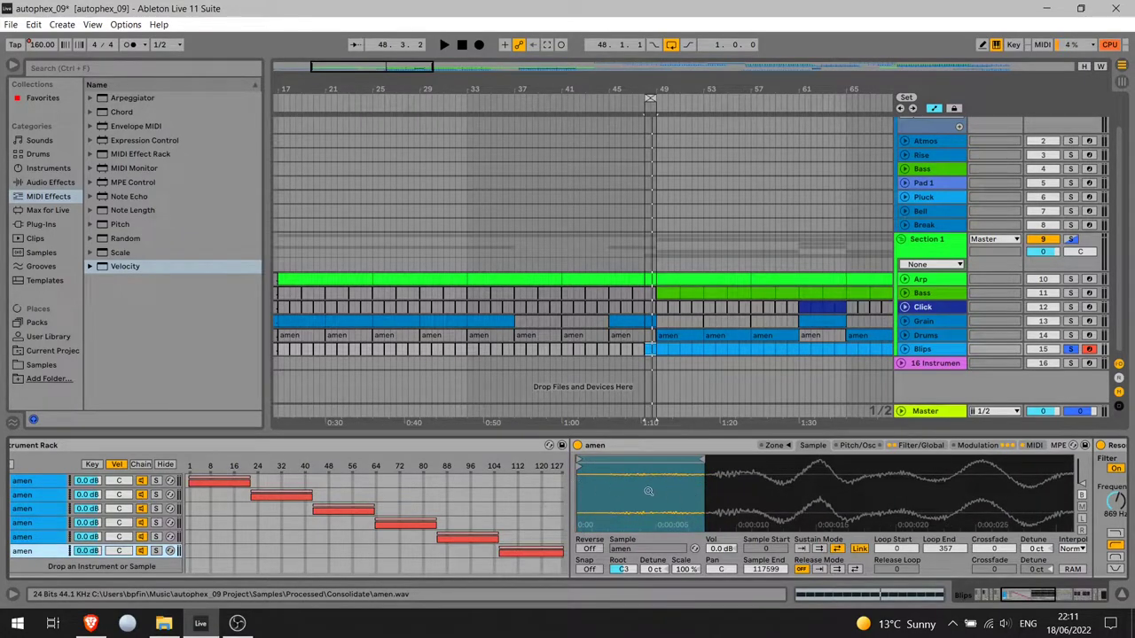
scroll(694, 488, "down", 10)
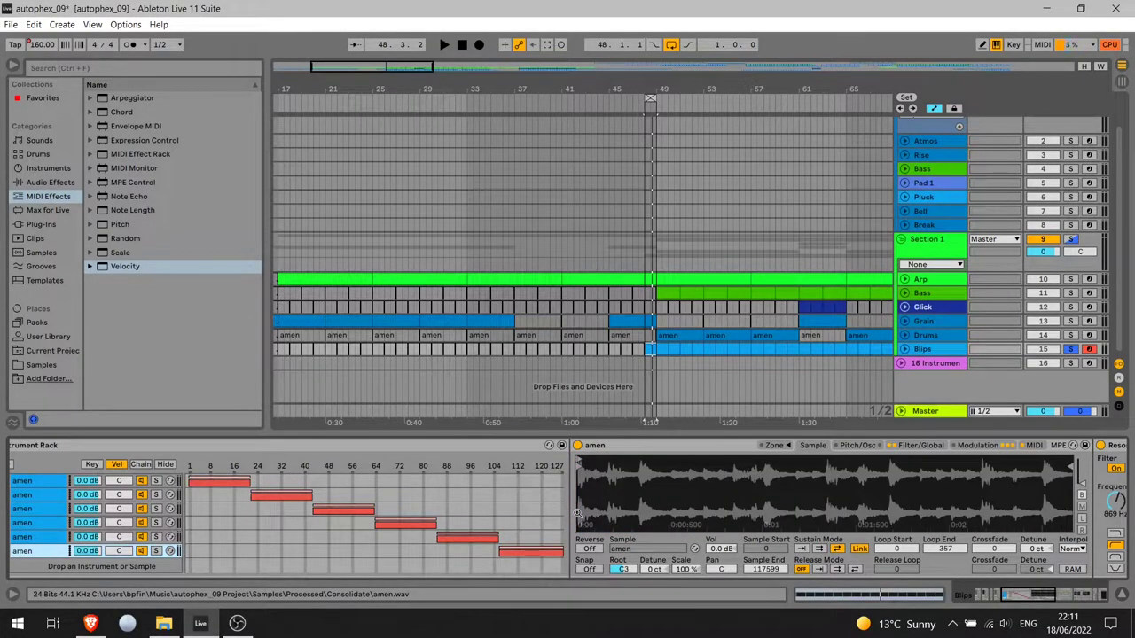
scroll(578, 505, "up", 7)
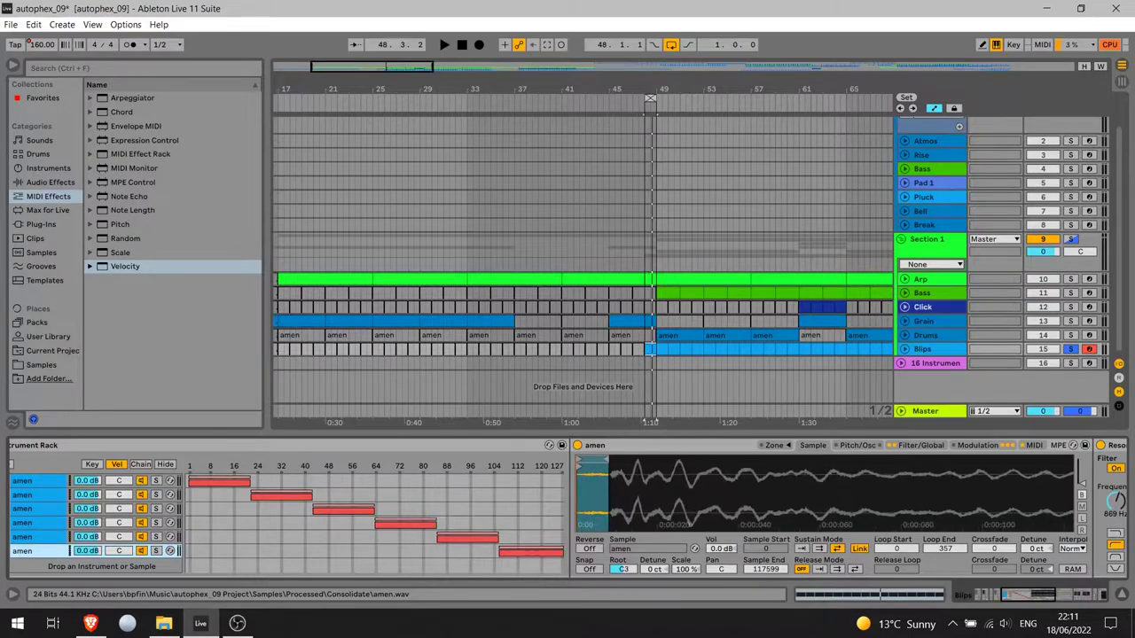
scroll(577, 506, "up", 3)
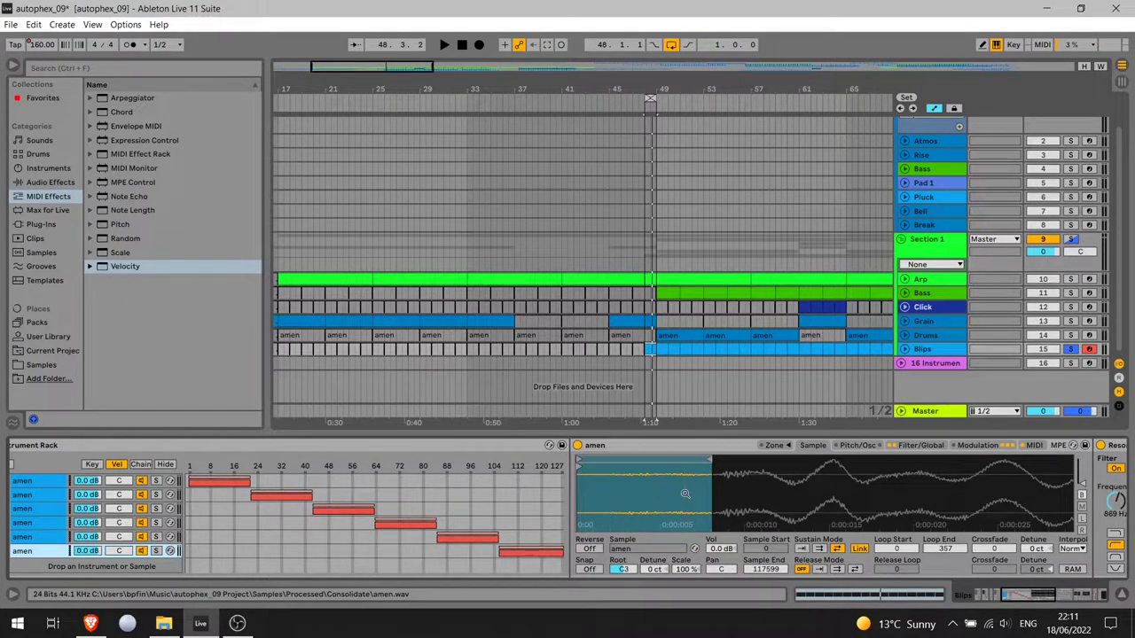
left_click(977, 448)
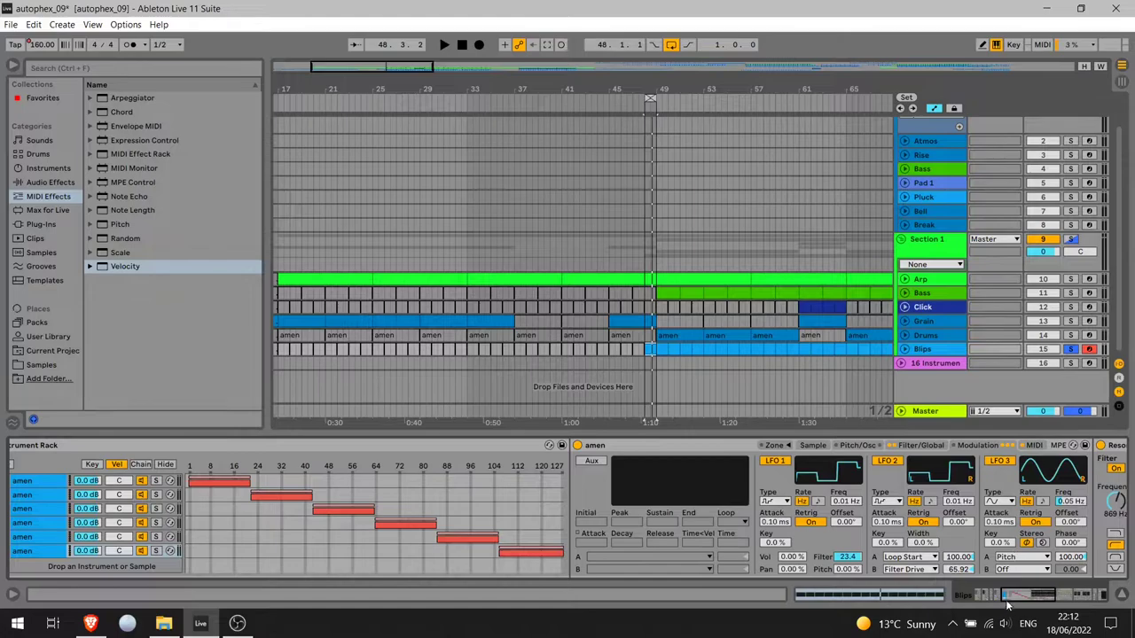
Select the rack's second amen chain and reveal its Filter Delay
left_click(1005, 604)
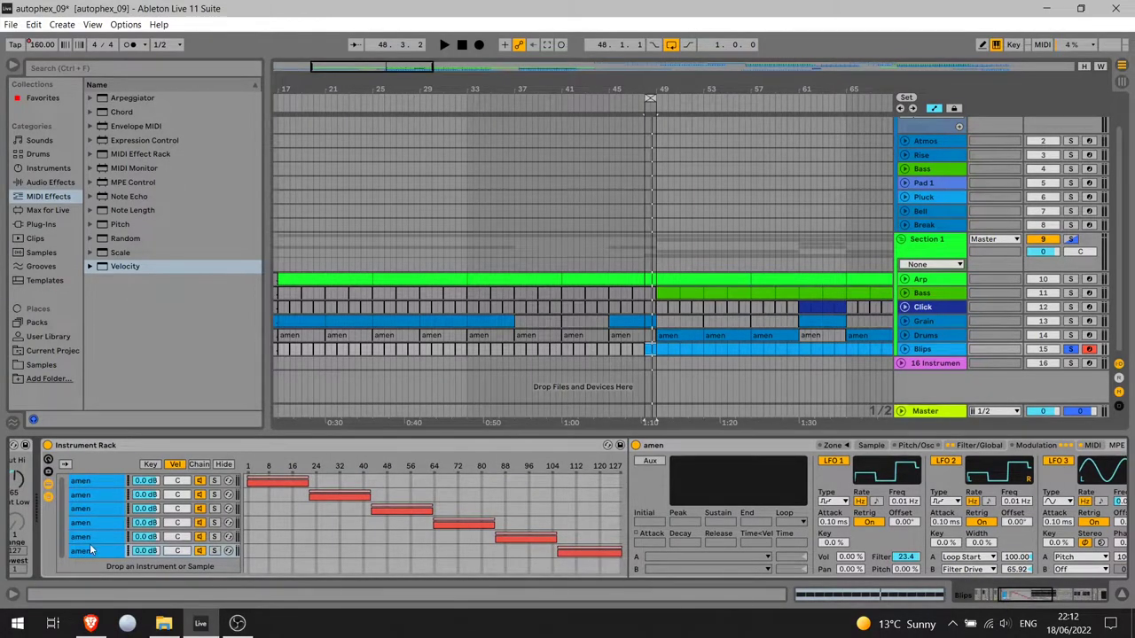
left_click(103, 492)
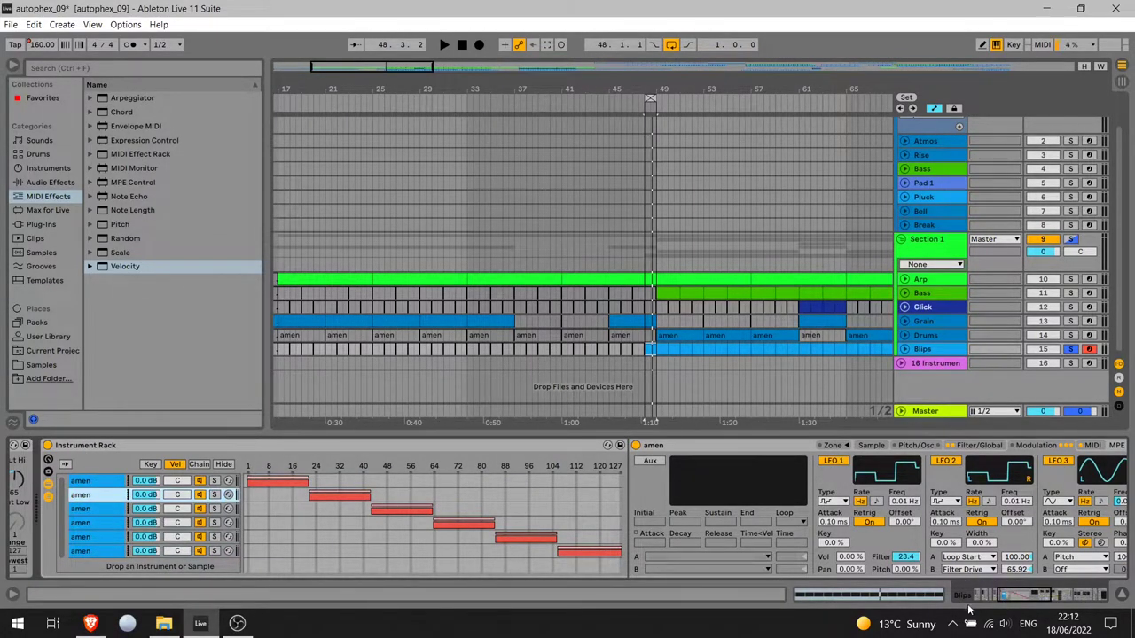
left_click(1035, 597)
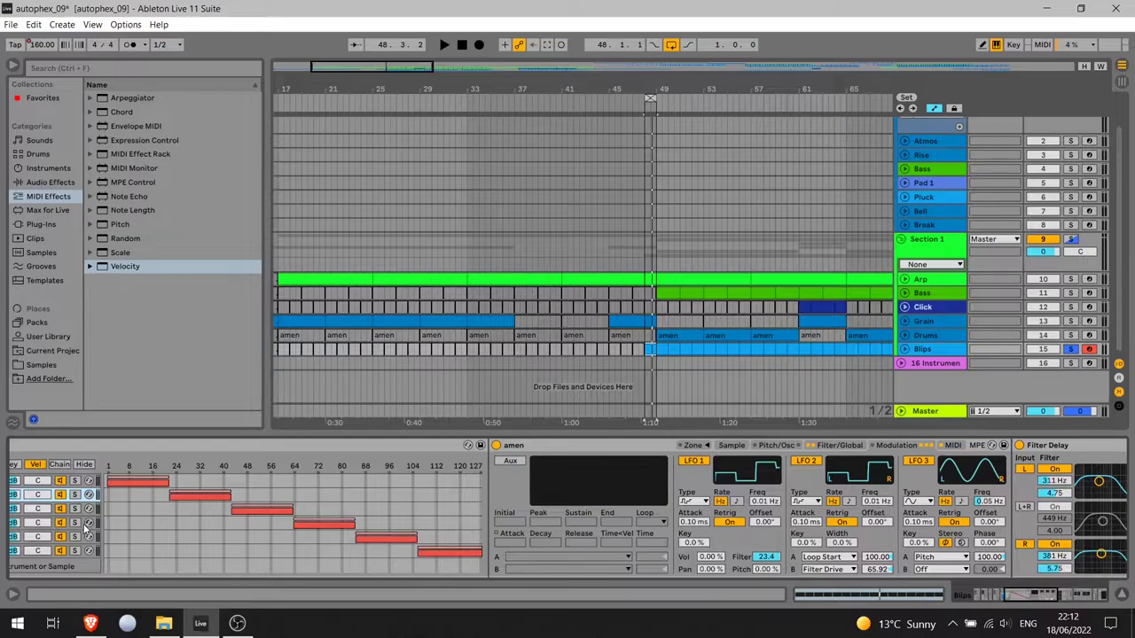
Select the Blips rack's fourth amen chain and scroll to view its Corpus and Reverb
left_click(59, 529)
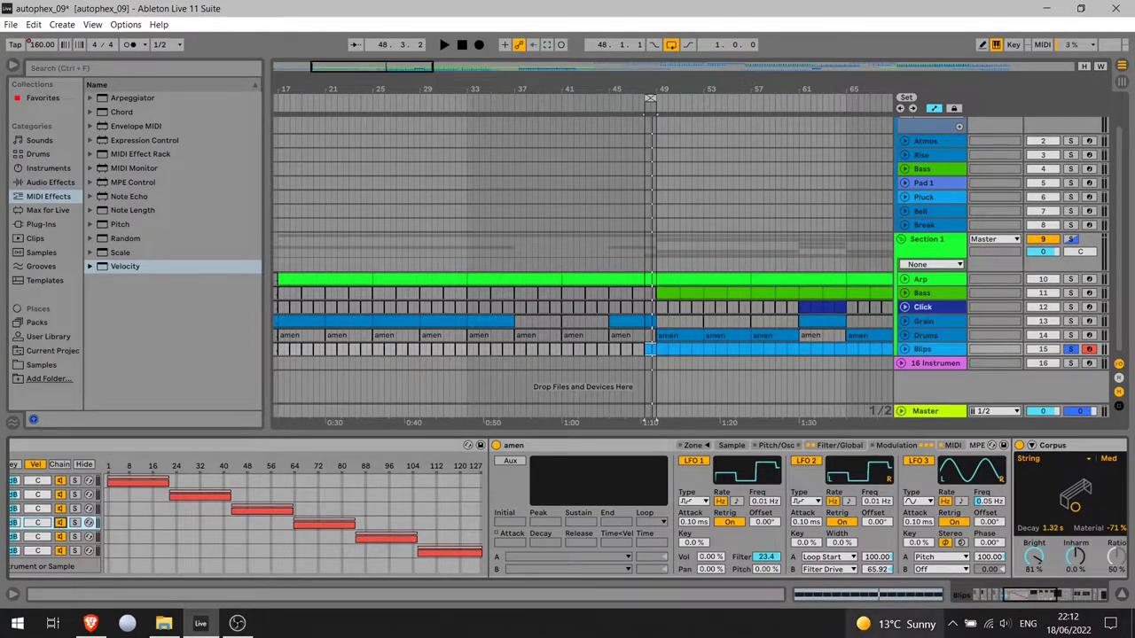
left_click_drag(1043, 602, 1056, 602)
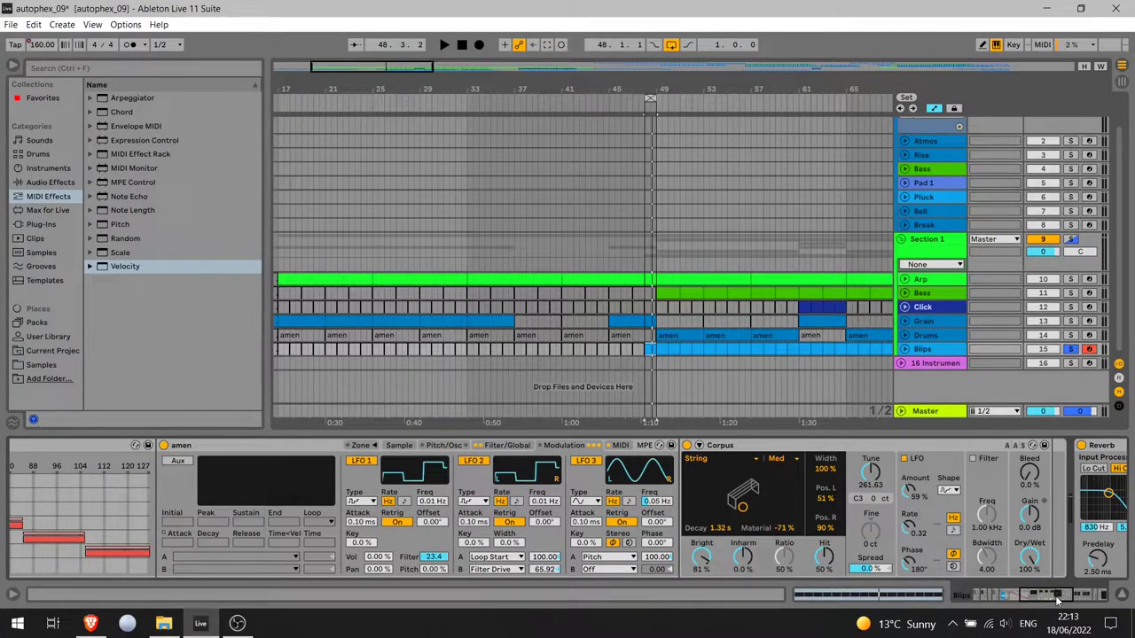
left_click_drag(1055, 602, 1036, 603)
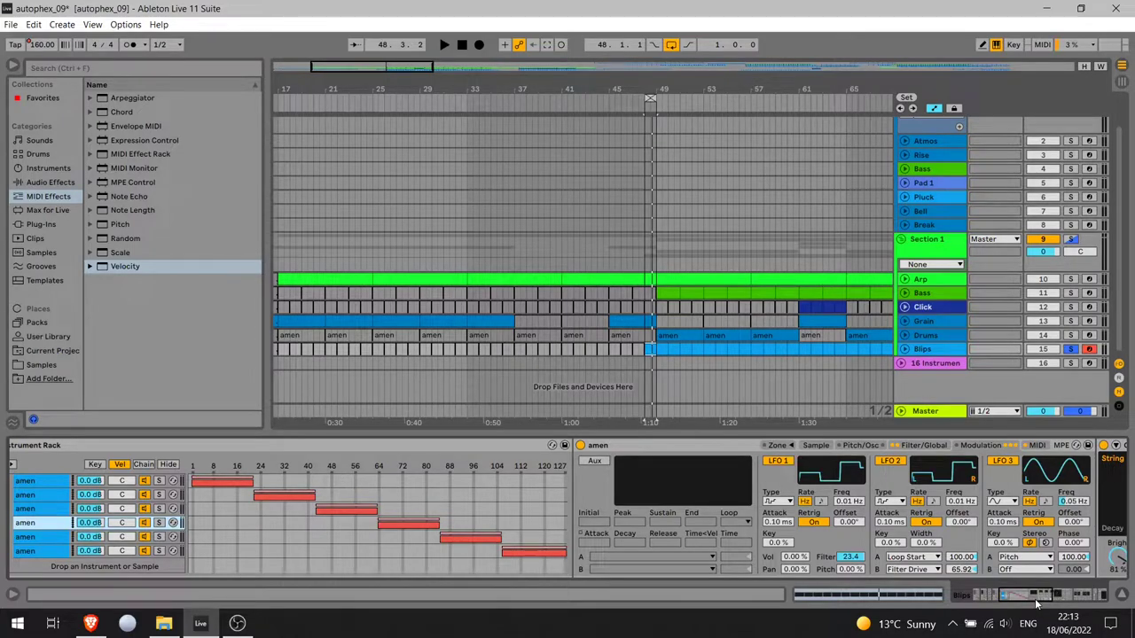
left_click_drag(1036, 603, 1027, 601)
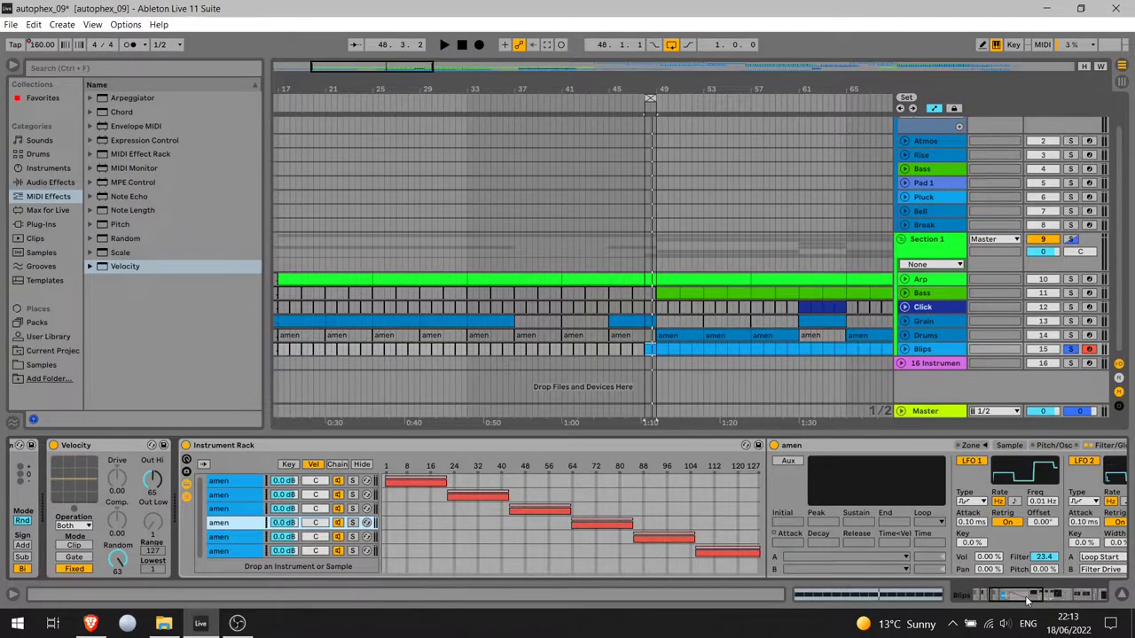
left_click(922, 293)
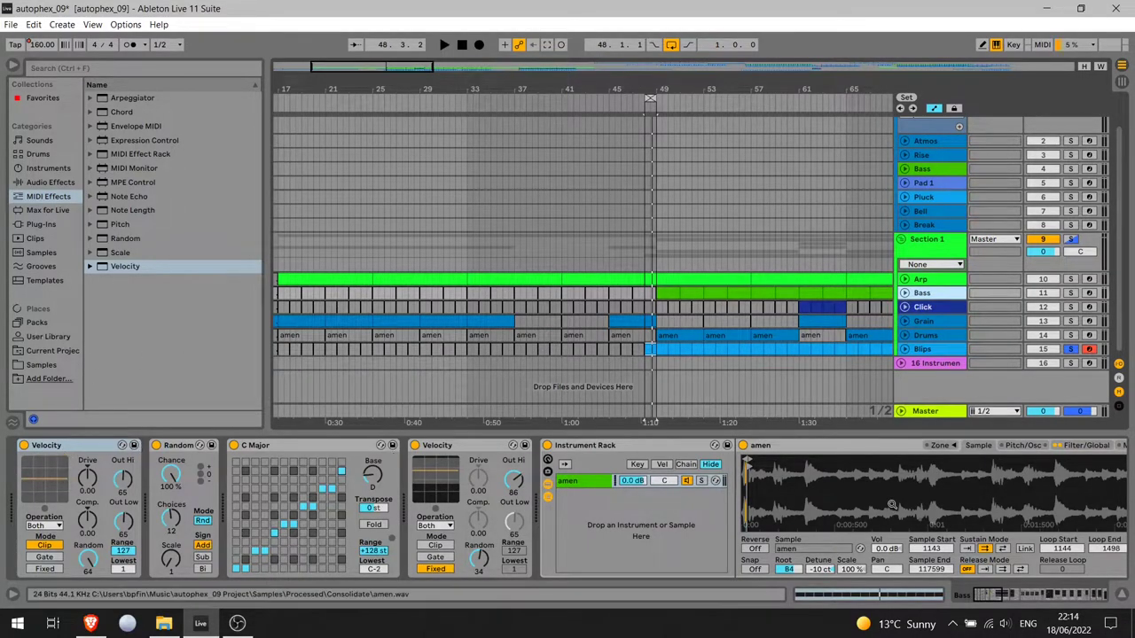
left_click(1026, 599)
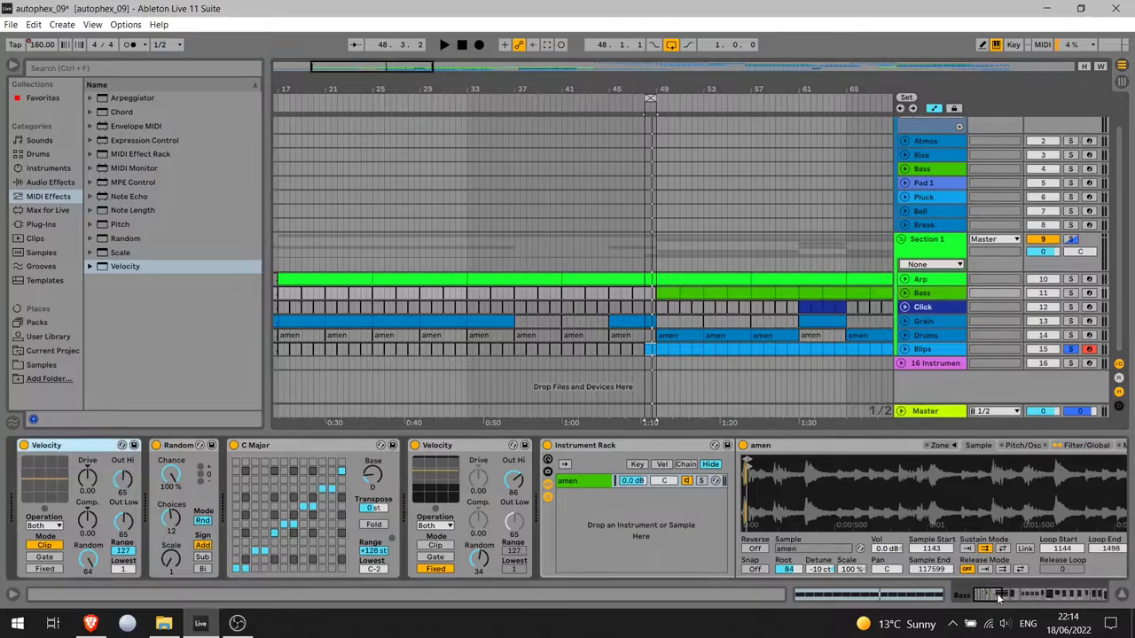
left_click_drag(1026, 599, 1051, 600)
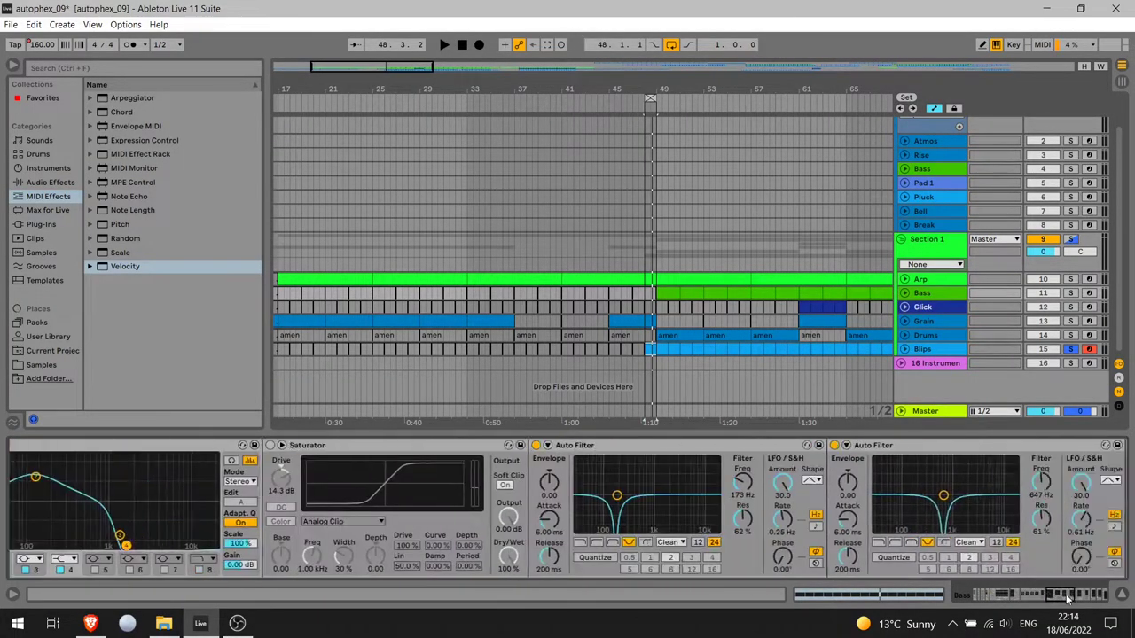
left_click_drag(1067, 600, 897, 612)
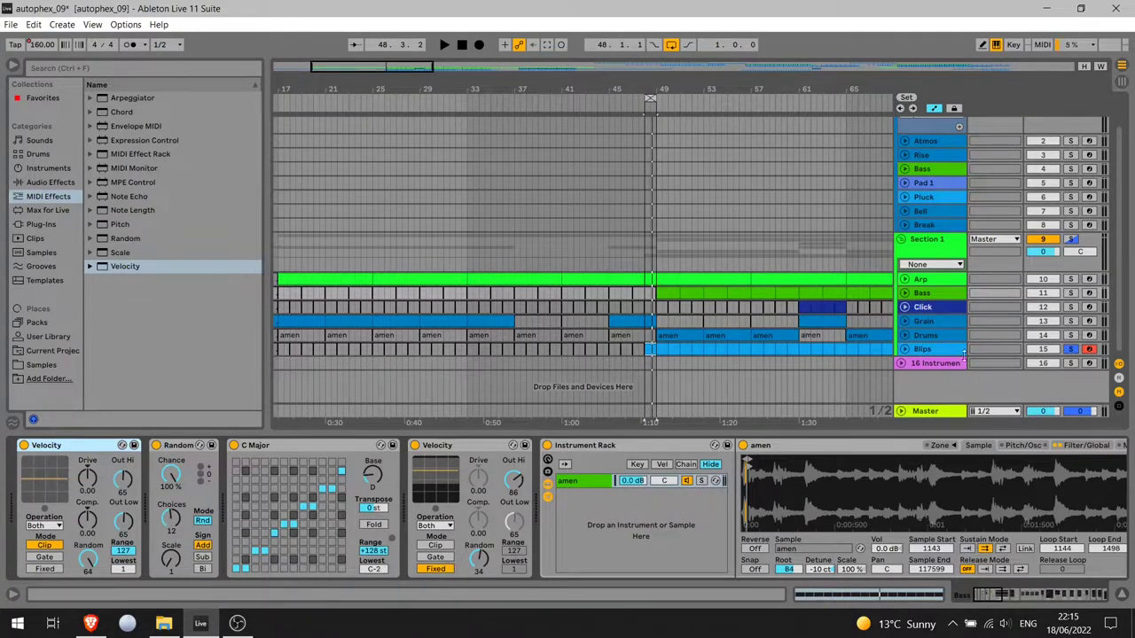
Solo and arm the Drums track, audition slices, and inspect the Slice 2 and Slice 1 chains
left_click(929, 337)
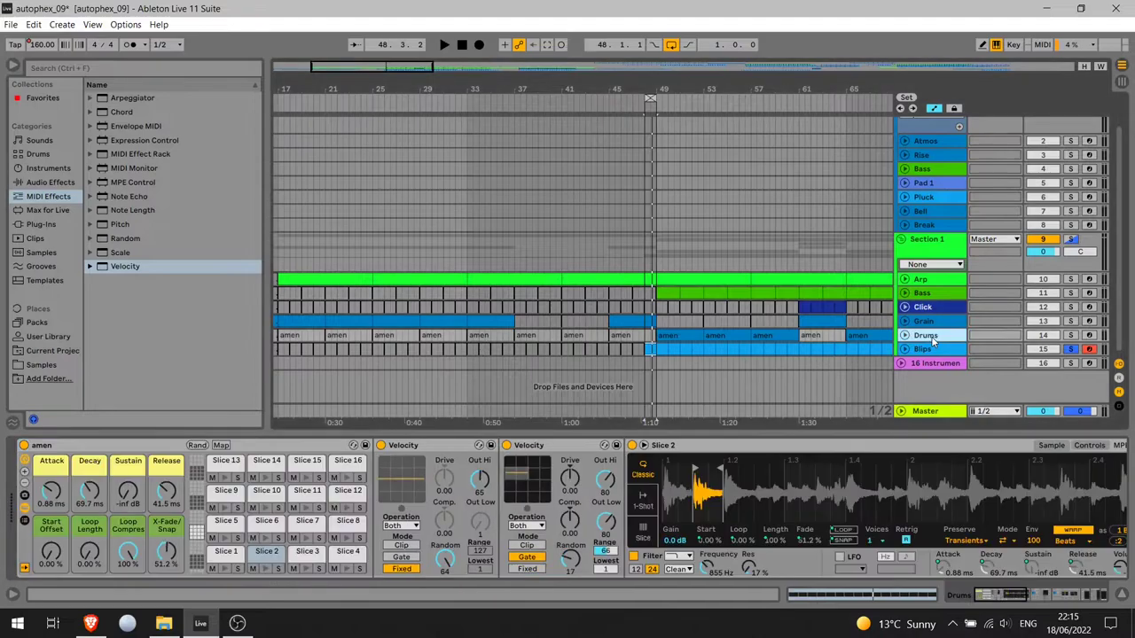
left_click(1071, 335)
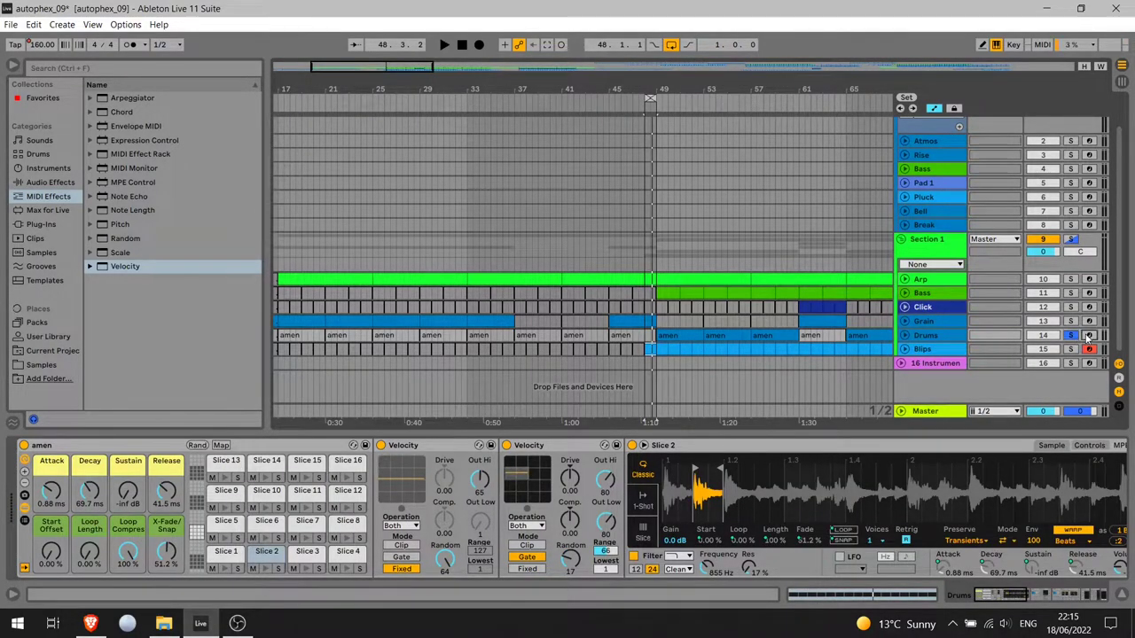
left_click(1089, 336)
key("z")
key("a")
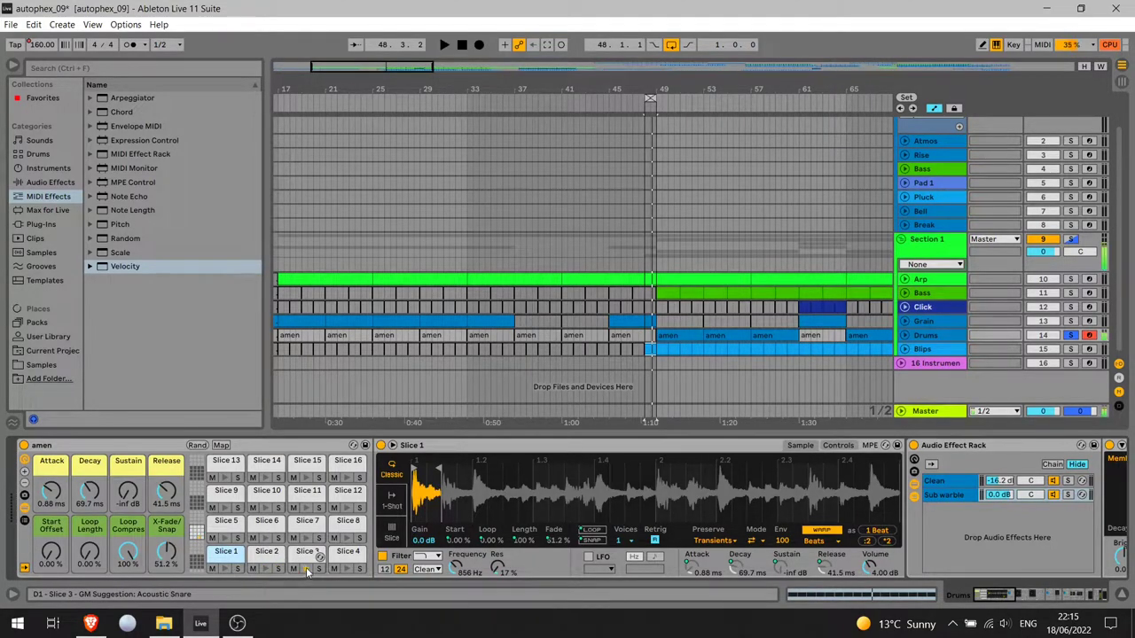
left_click(266, 552)
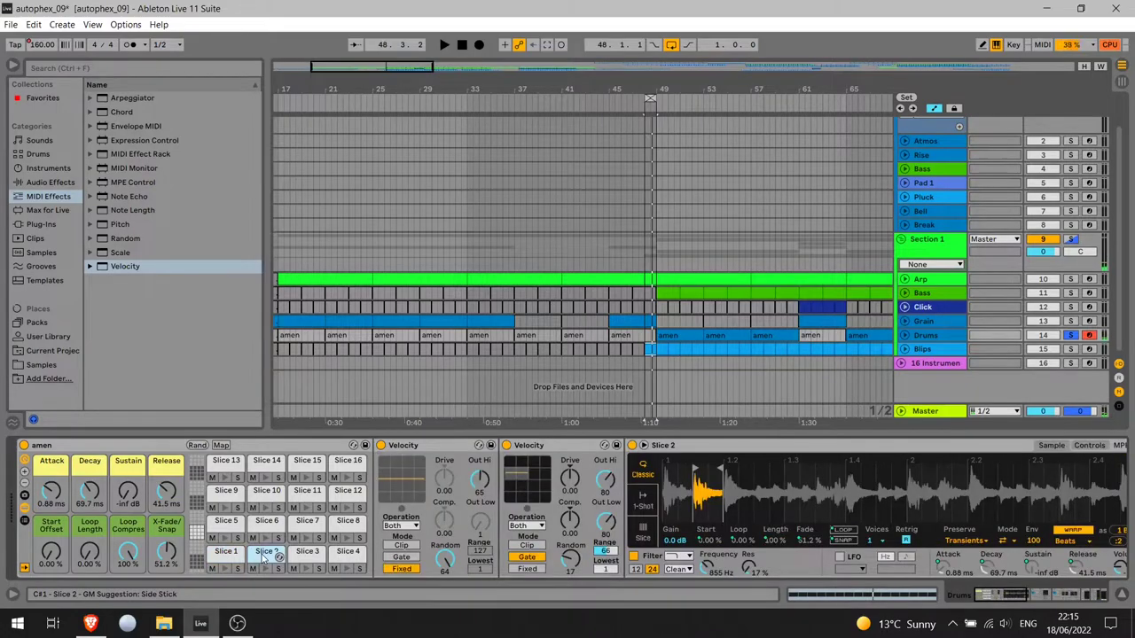
left_click(221, 554)
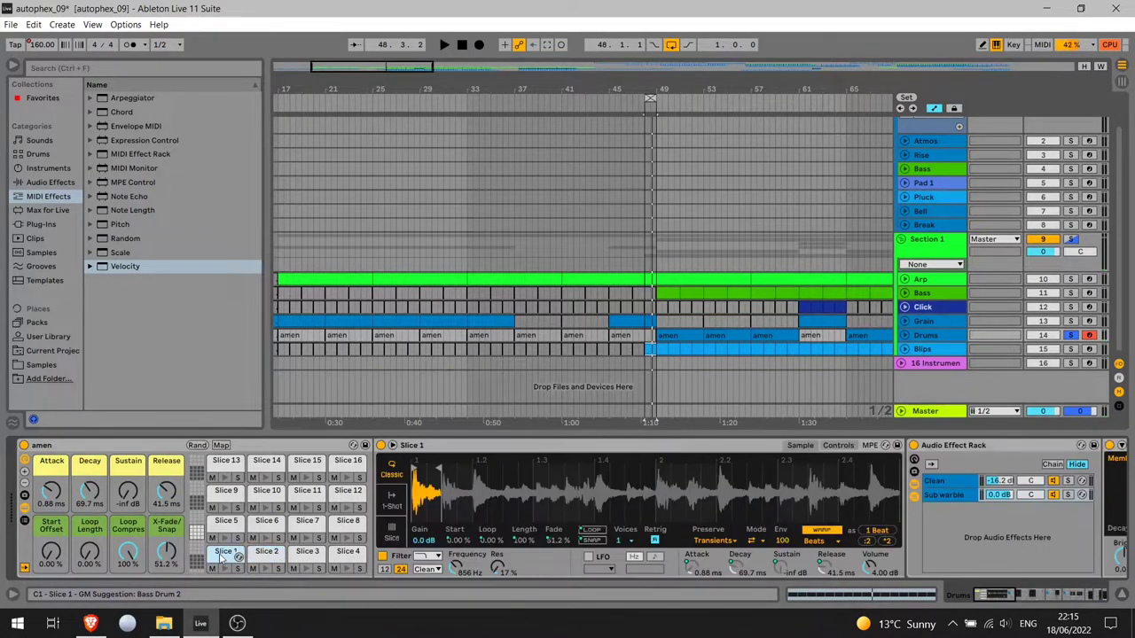
Open the amen clip's notes and loop playback over bars 49–53 with Ctrl+L
double_click(674, 335)
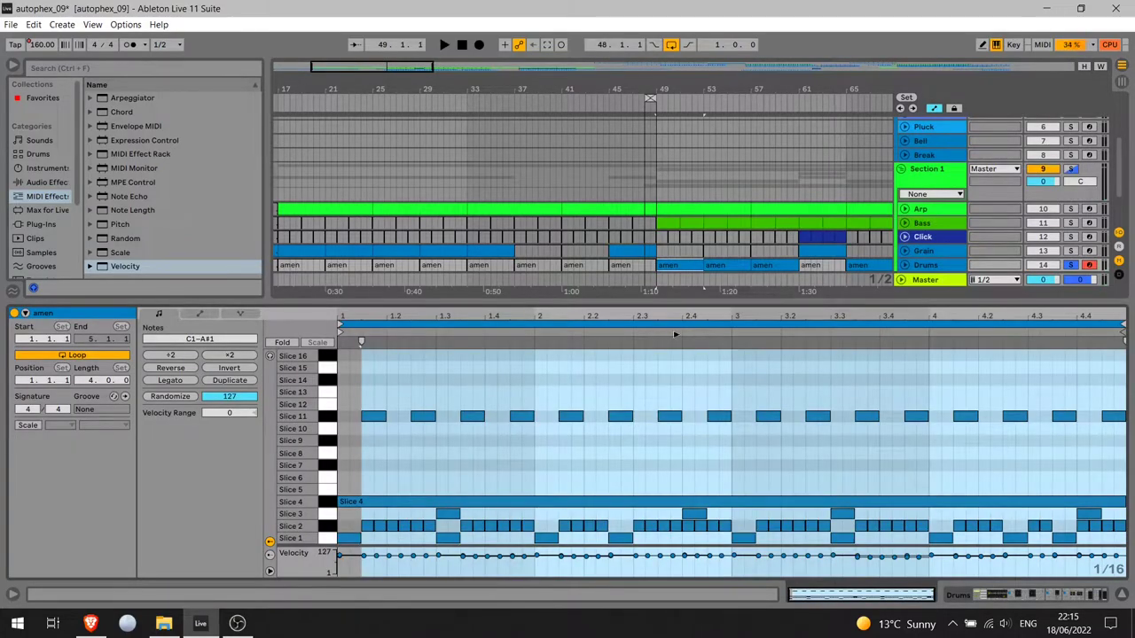
key("ctrl+l")
key("ctrl+z")
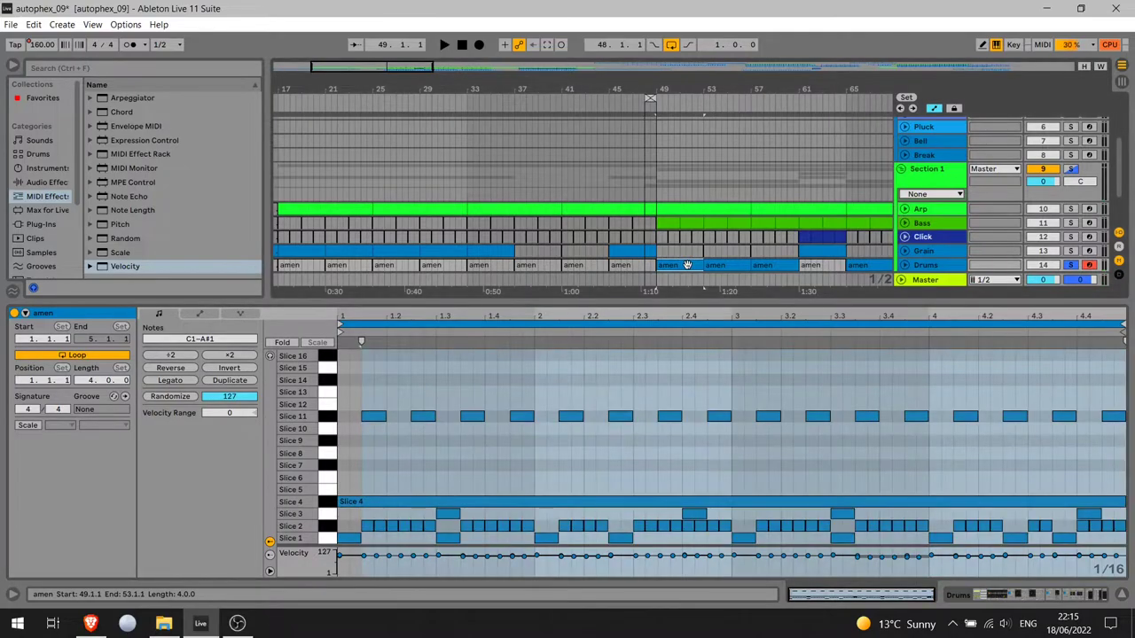
key("ctrl+l")
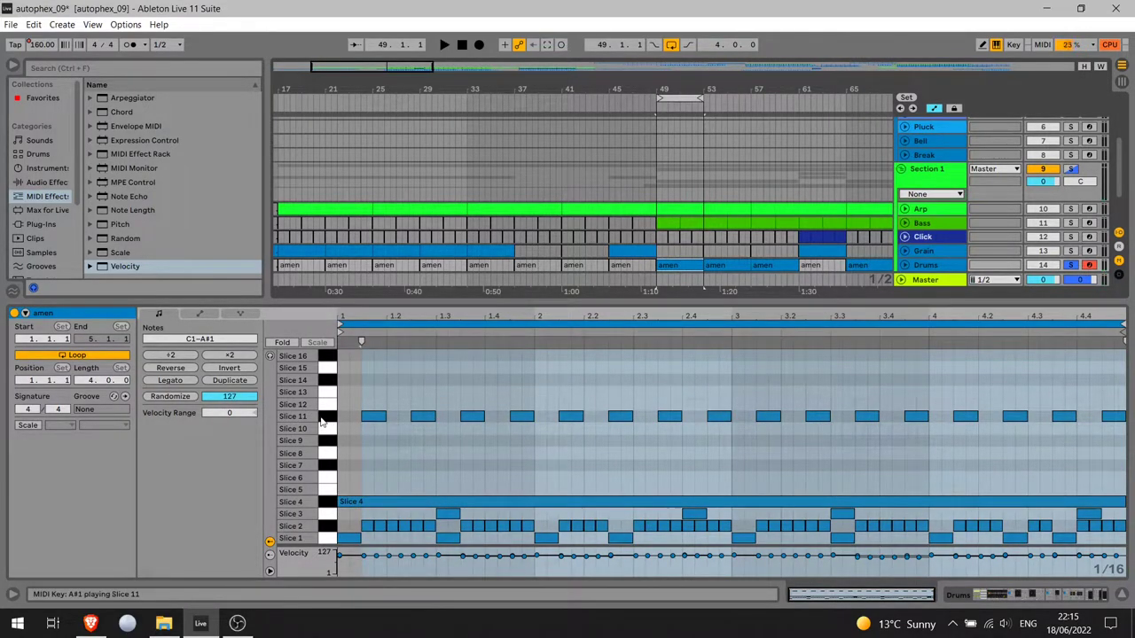
Select the Slice 3 notes, return to the drum rack devices, and audition a slice
left_click(328, 516)
key("shift+Tab")
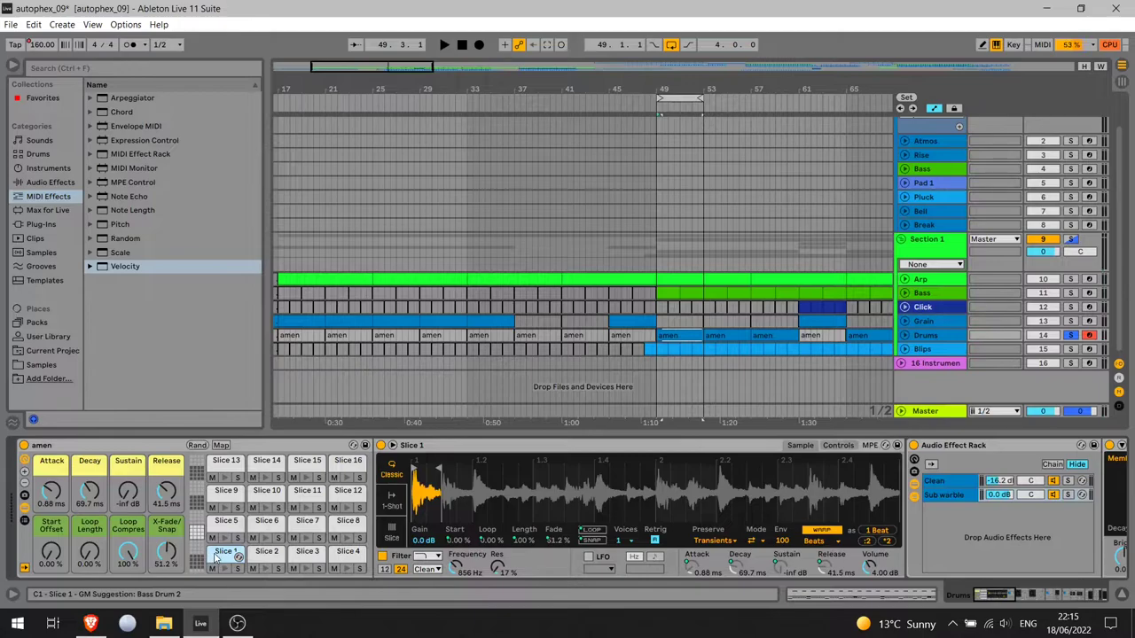
key("z")
key("a")
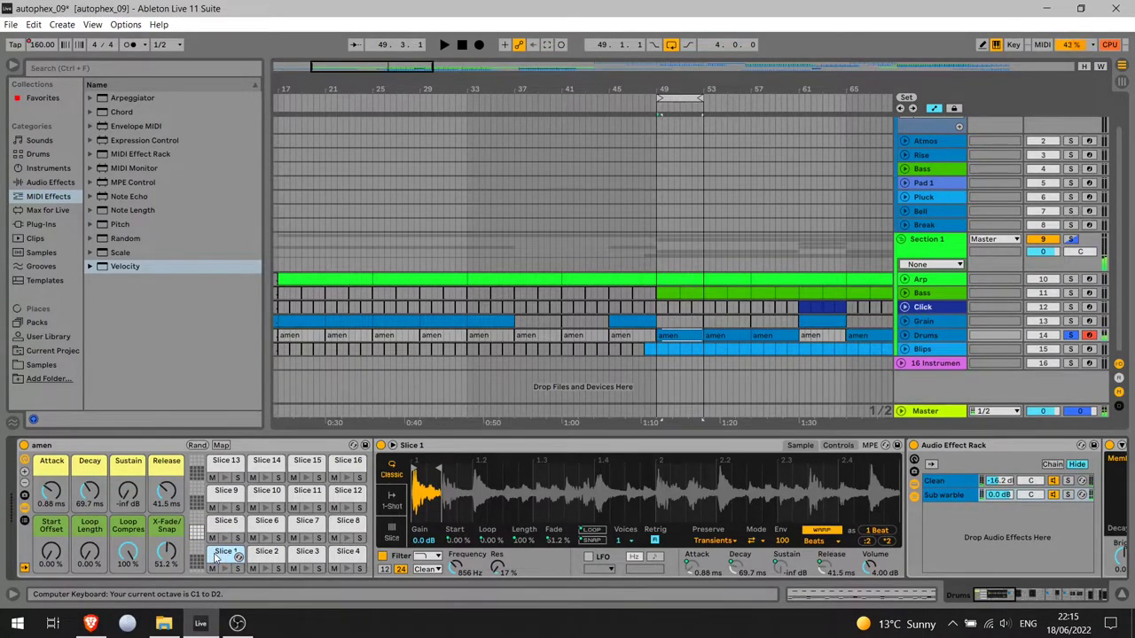
Browse the Clean and Sub warble chains, then solo Sub warble to hear its Corpus alone
left_click(997, 598)
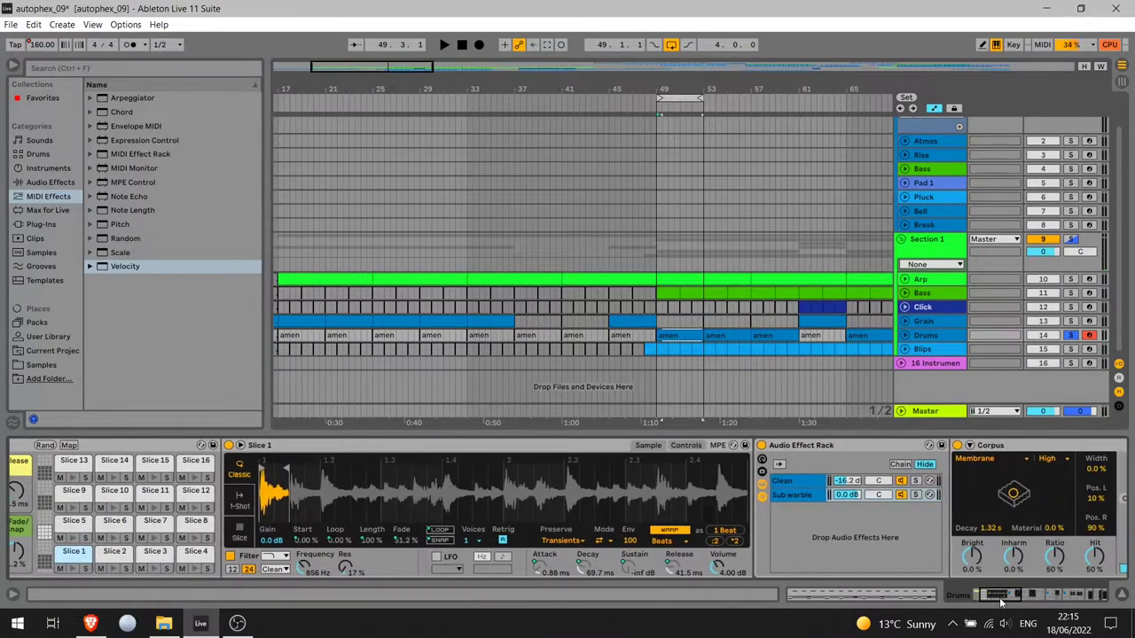
left_click(1018, 605)
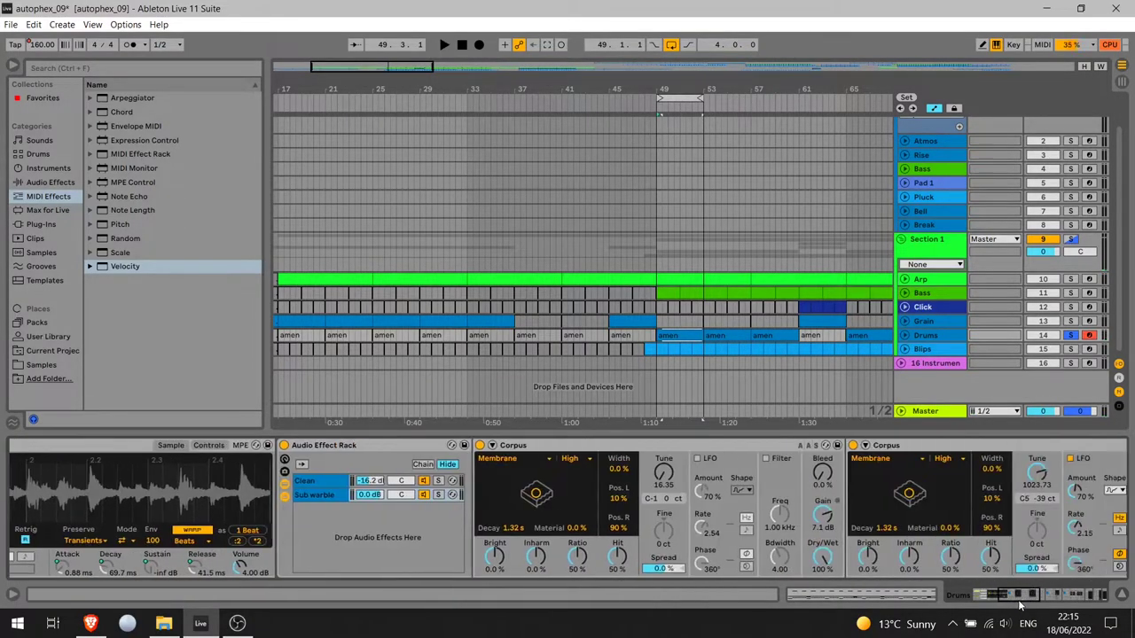
left_click(319, 483)
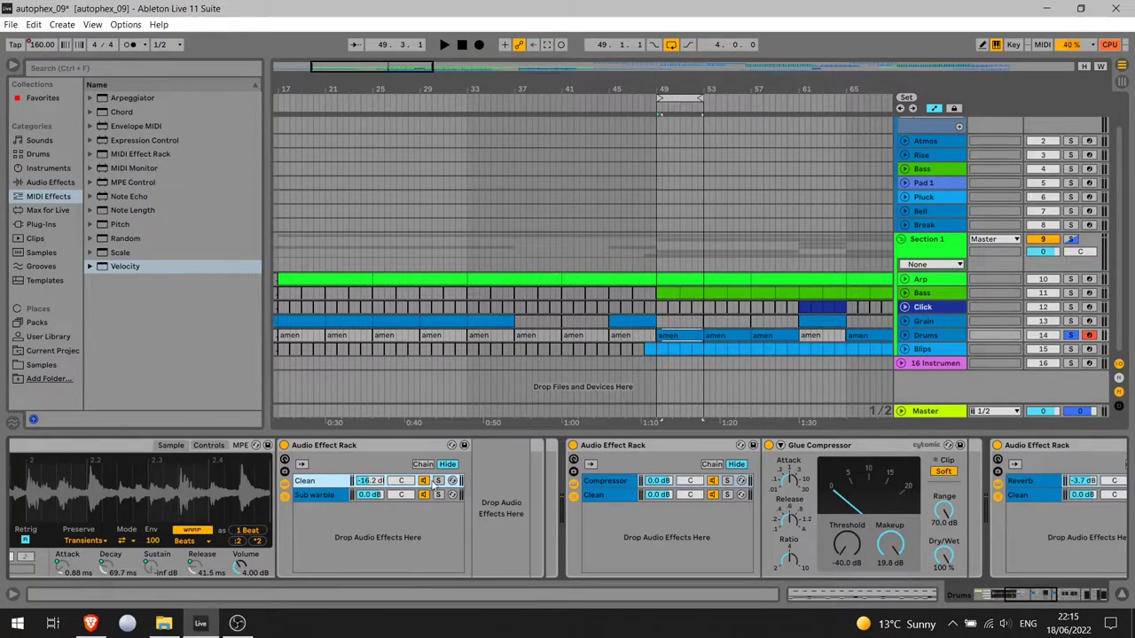
left_click(317, 496)
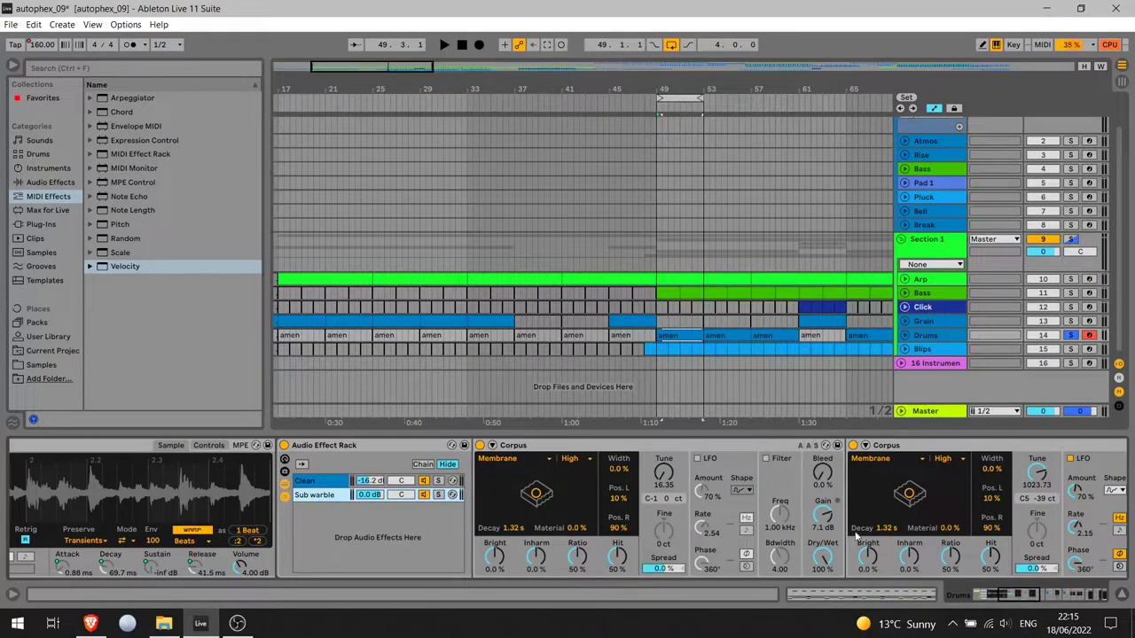
left_click_drag(1017, 596, 1016, 597)
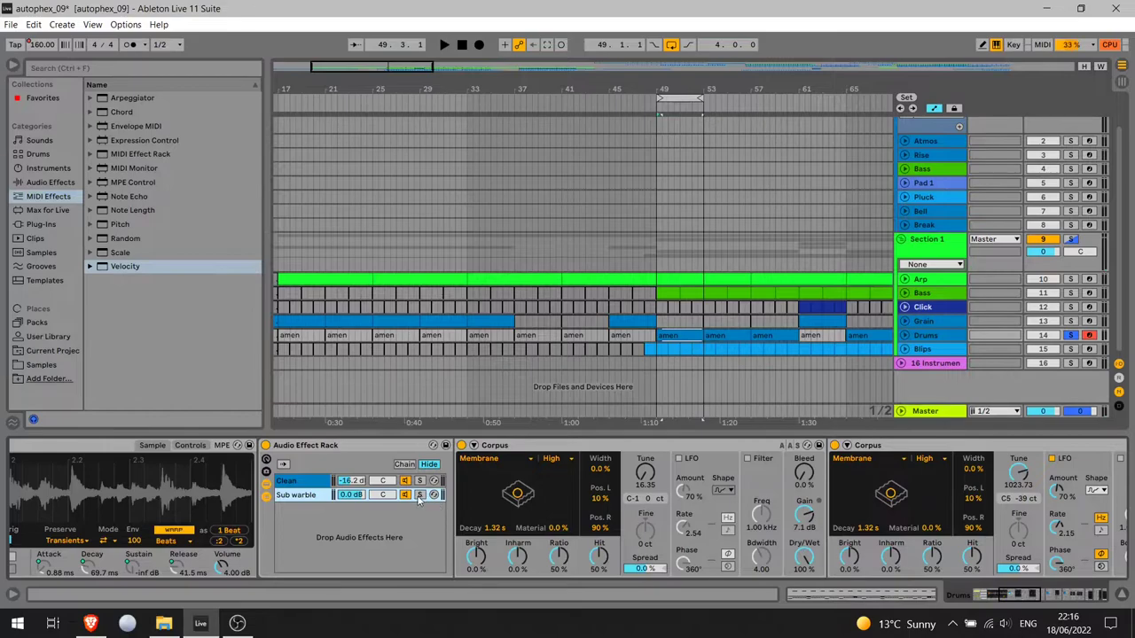
left_click(420, 495)
scroll(1028, 603, "right", 3)
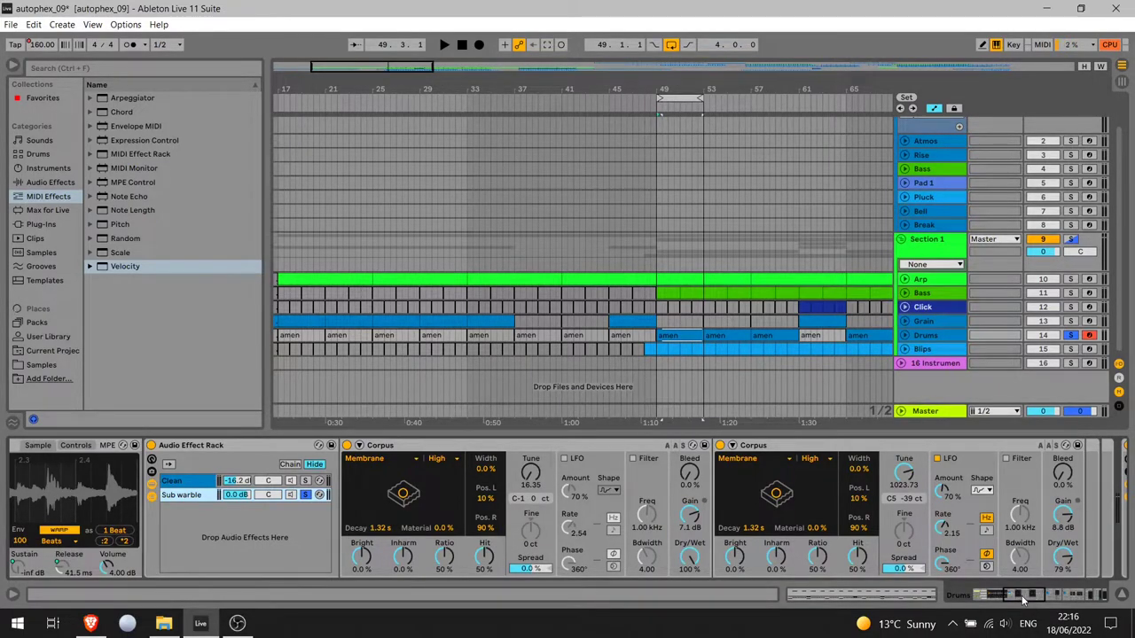
left_click_drag(1023, 600, 995, 609)
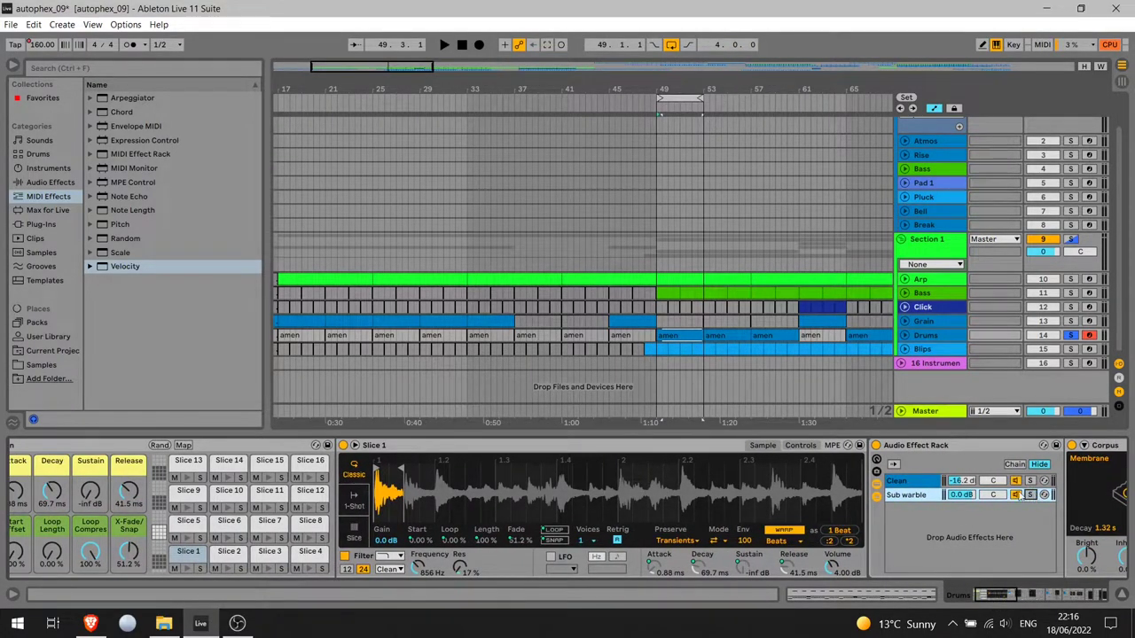
Audition Slices 3 and 1, view Slice 2, then show Slice 4's arpeggiator and Velocity chain
left_click(277, 555)
left_click(277, 555)
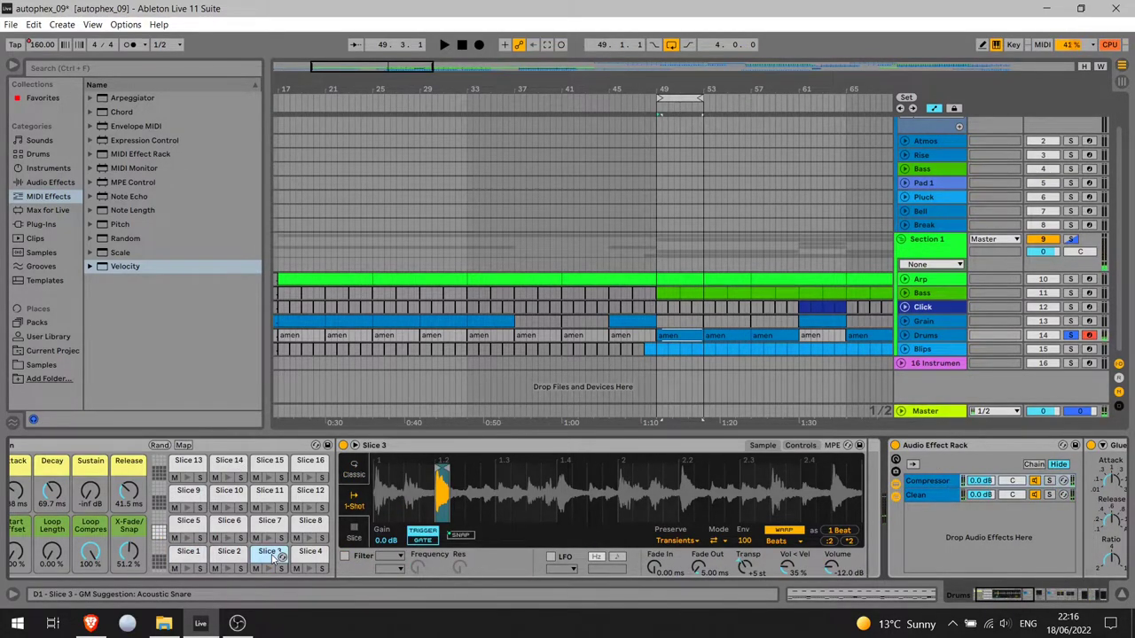
left_click(195, 555)
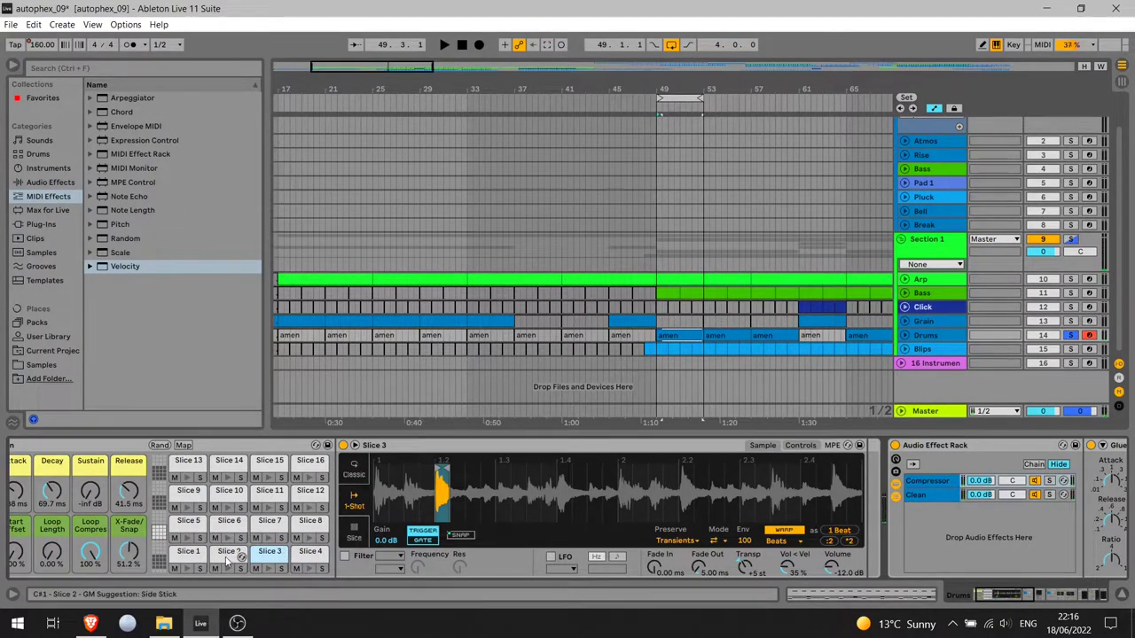
left_click(228, 557)
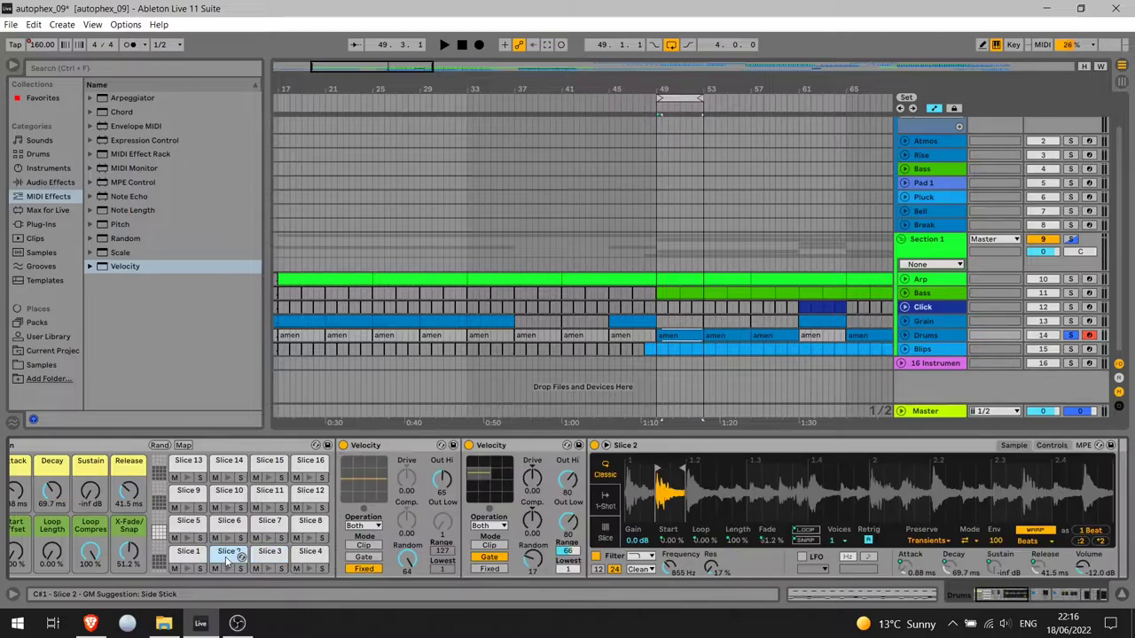
left_click(310, 553)
key("shift+Tab")
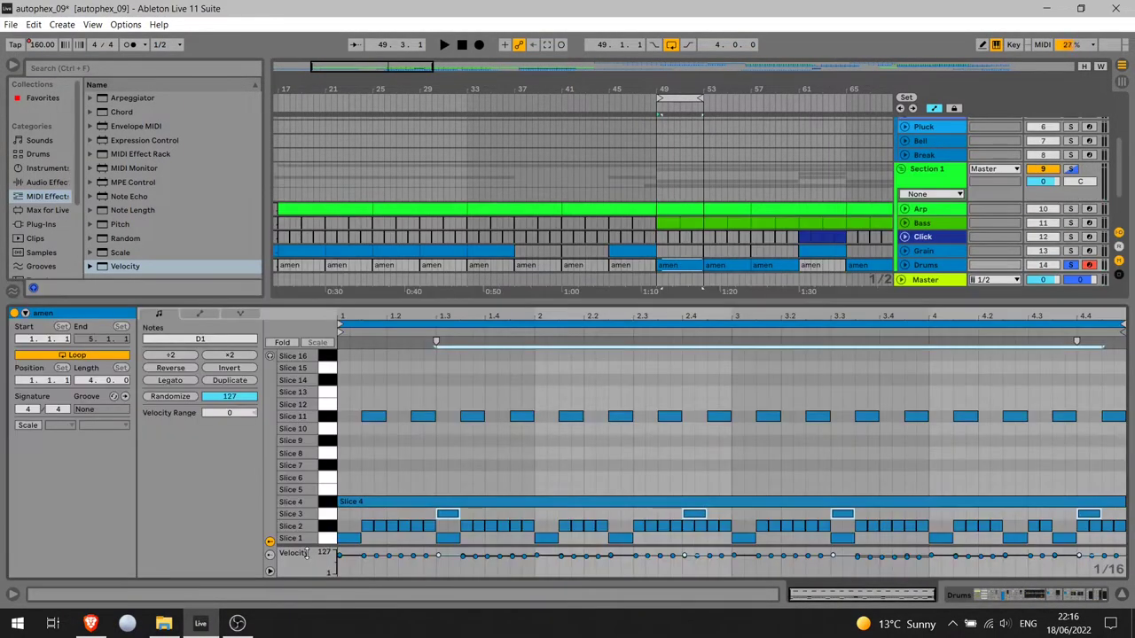
key("shift+Tab")
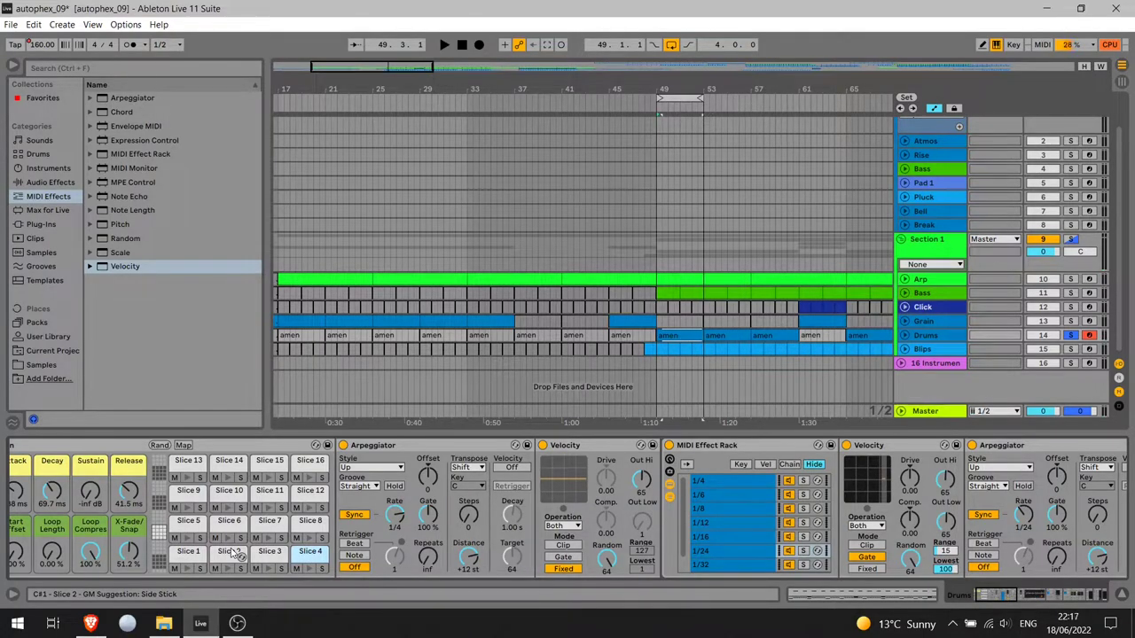
Browse the Slice 11 and Slice 10 chains, then settle on Slice 2's Velocity-to-Simpler chain
key("shift+Tab")
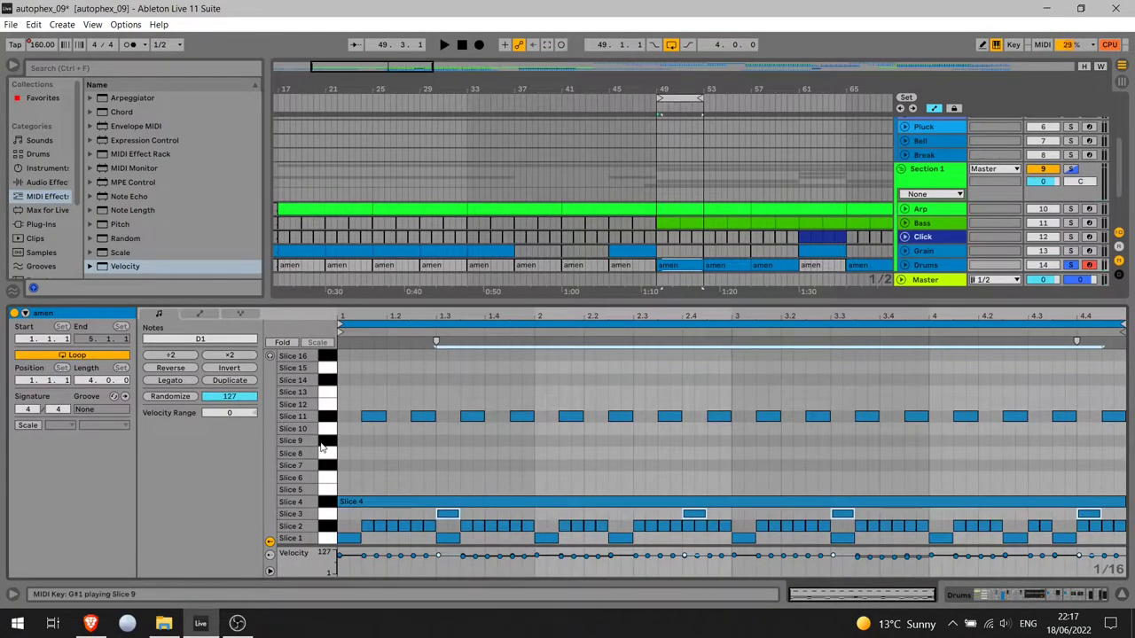
key("shift+Tab")
left_click(268, 494)
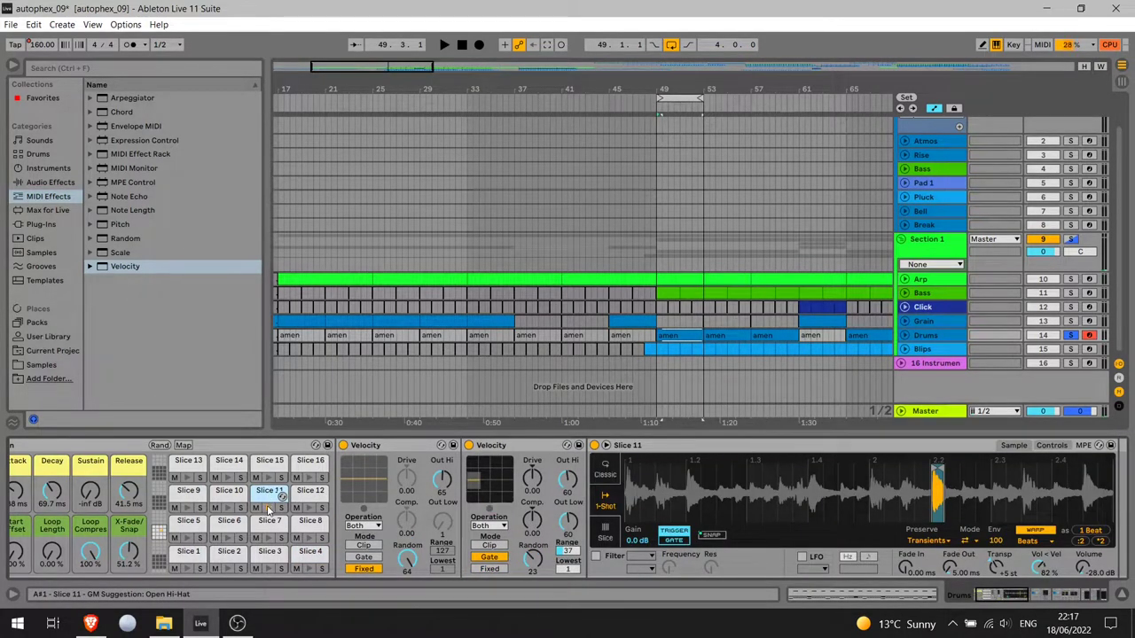
key("Left")
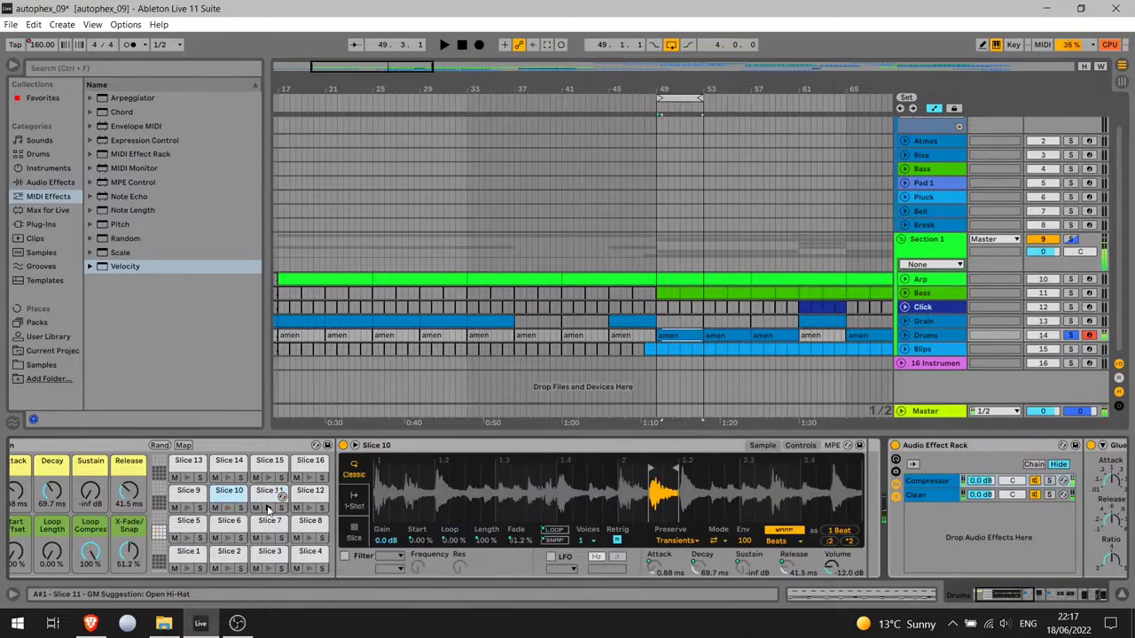
key("Right")
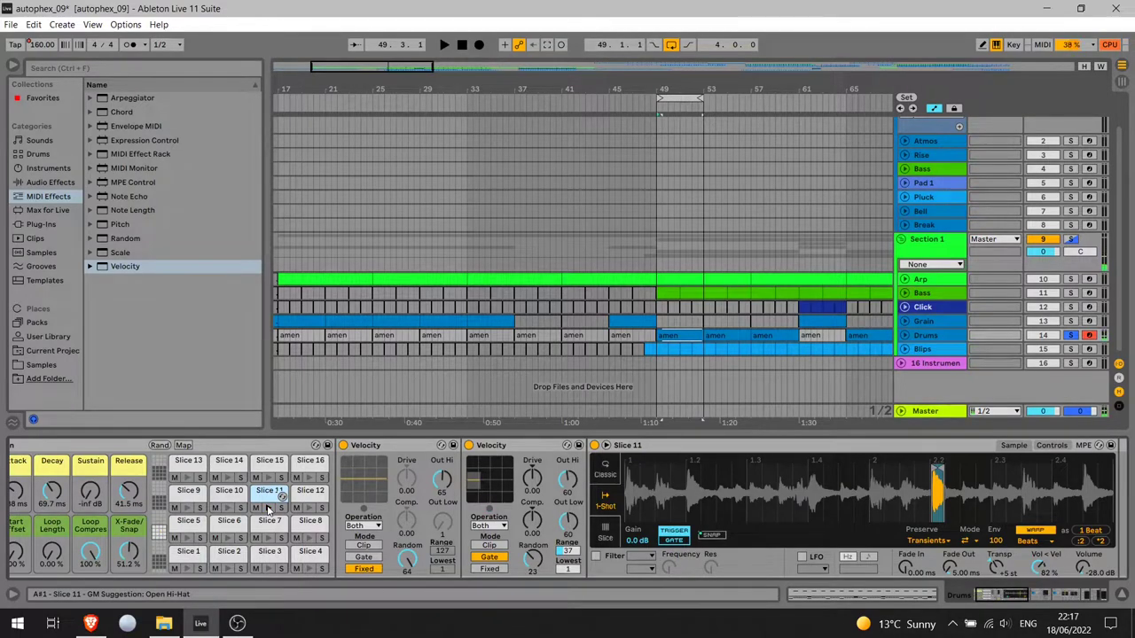
left_click(224, 552)
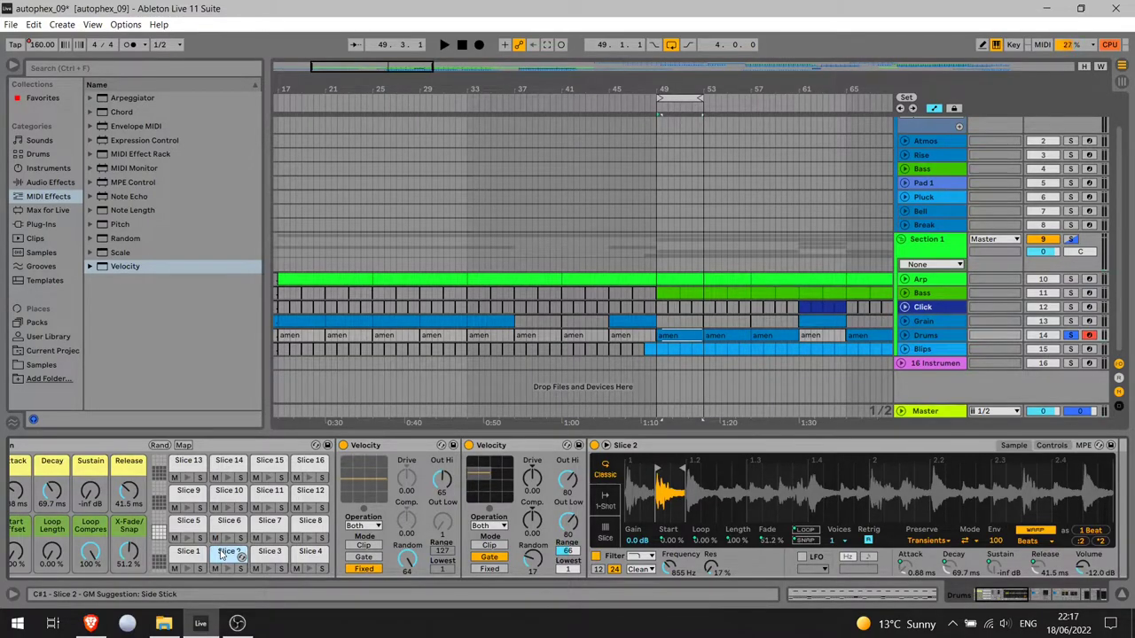
key("shift+Tab")
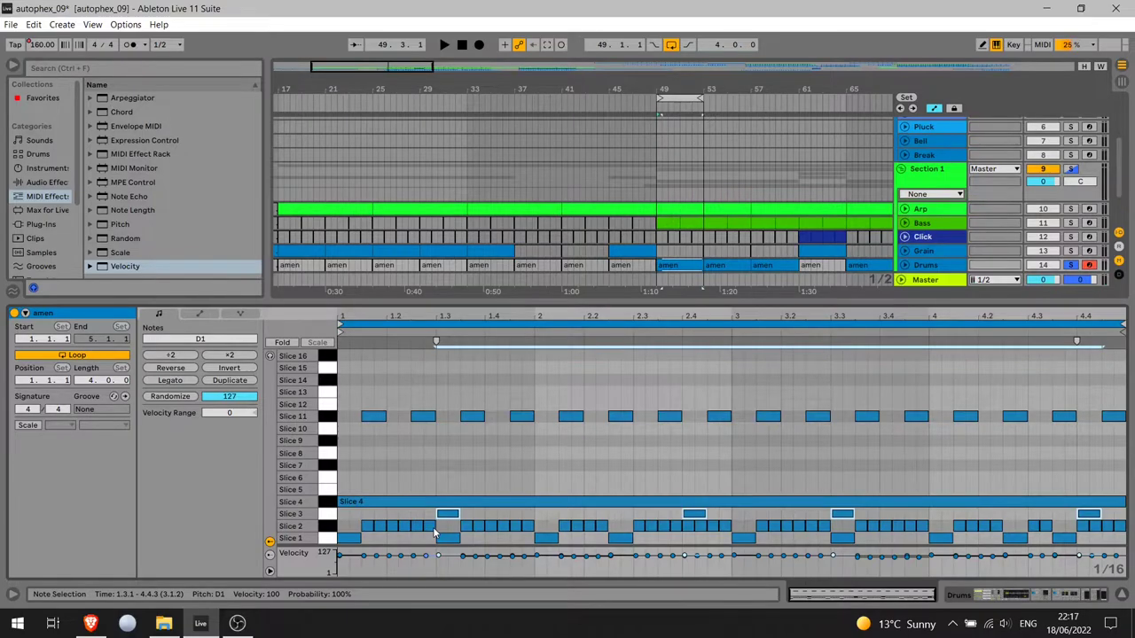
key("shift+Tab")
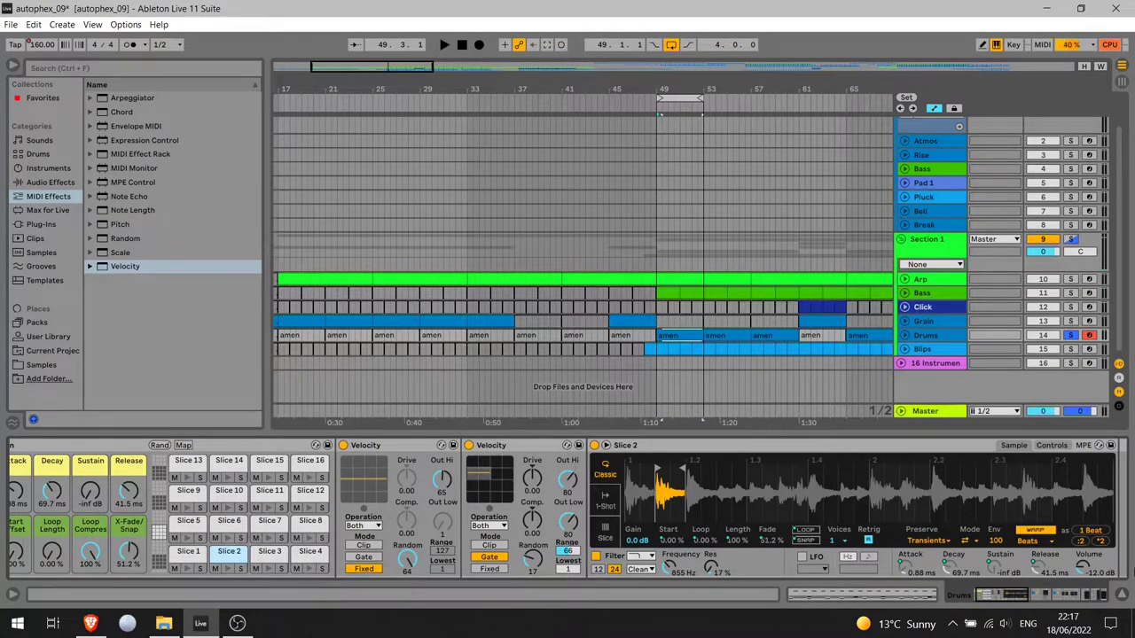
Show Simpler's controls, solo Slices 2 and 1, and start playback to hear them
left_click(1049, 446)
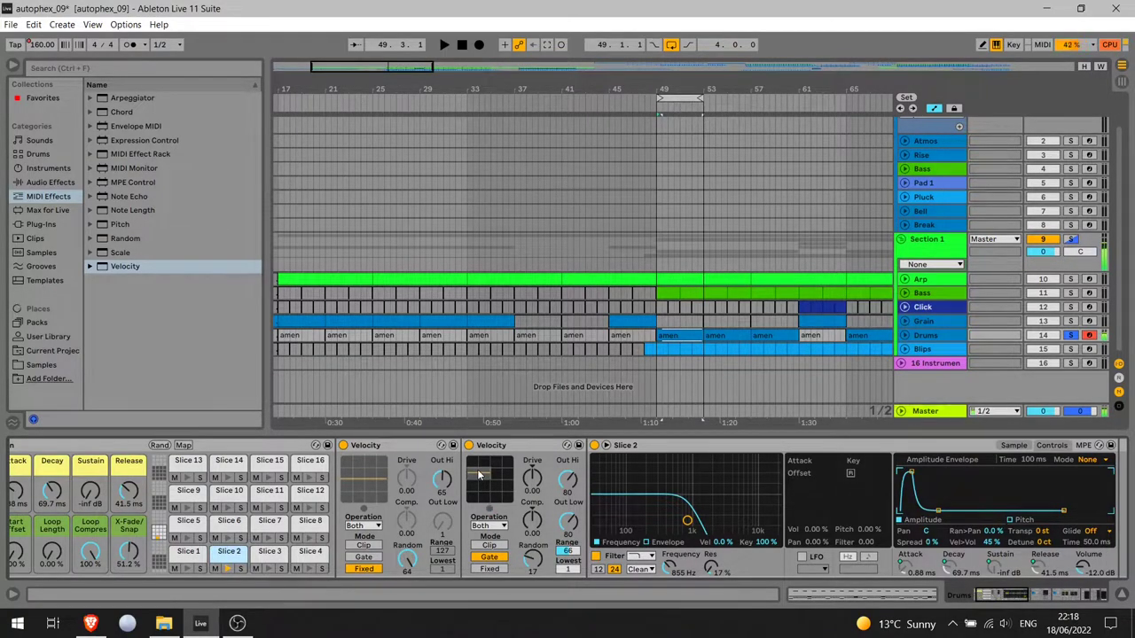
left_click(240, 568)
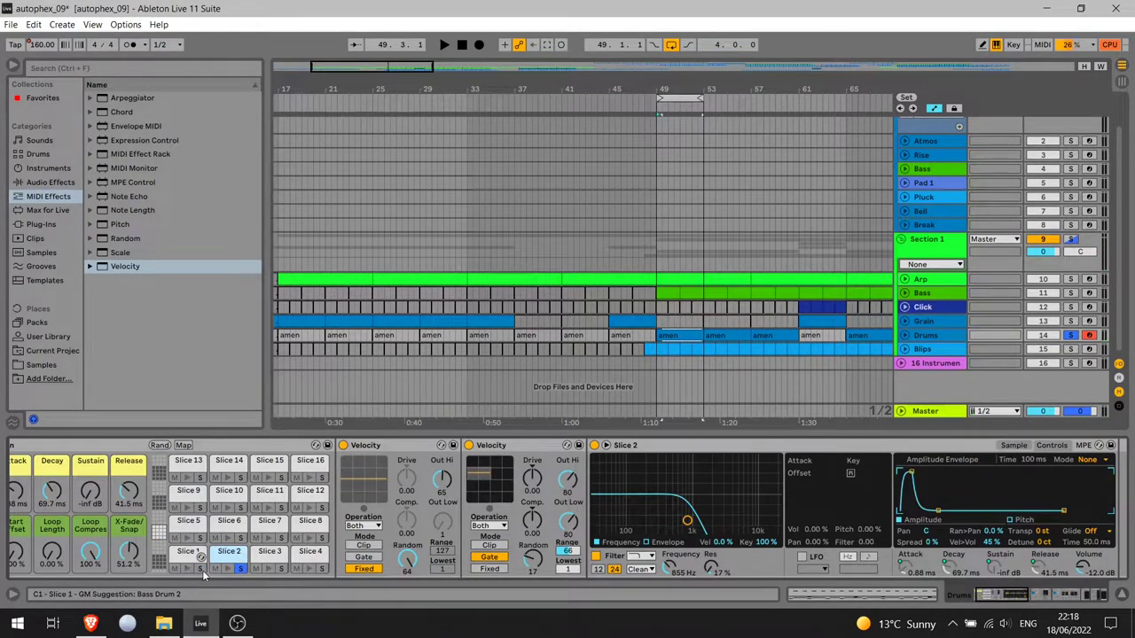
left_click(201, 570)
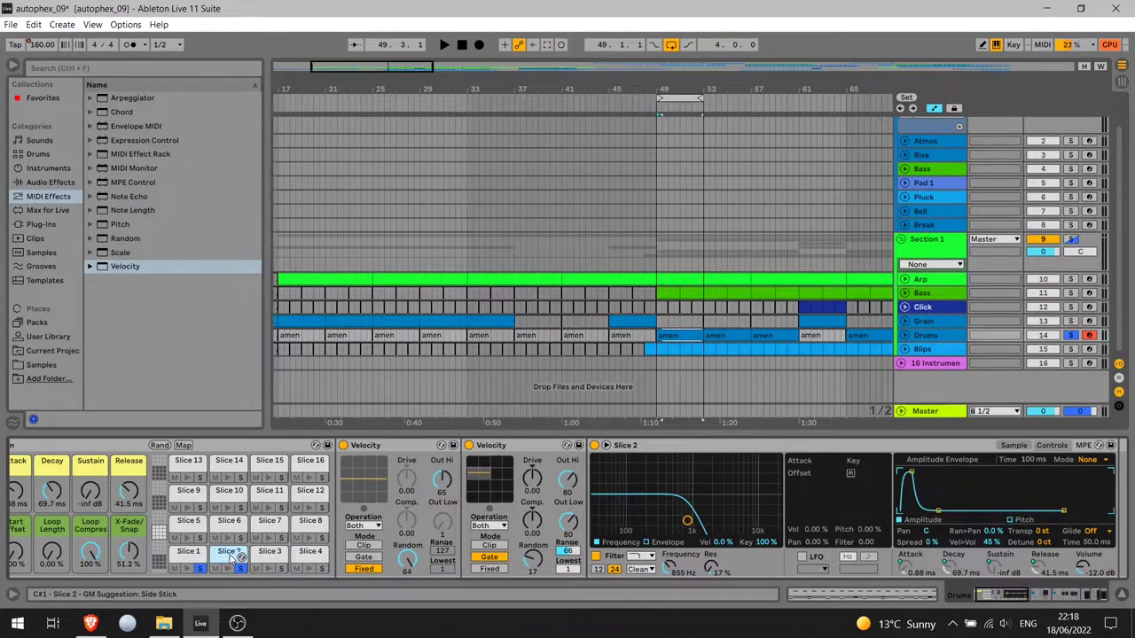
key("space")
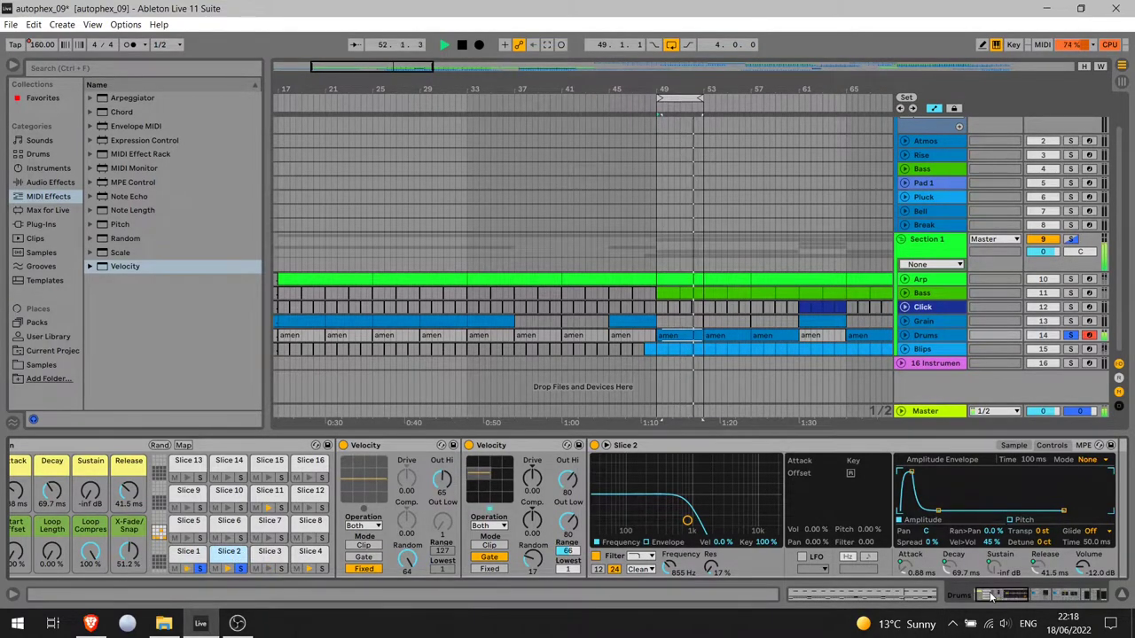
Lower Slice 2's Simpler volume to -28.0 dB and replay to hear the quieter slice
left_click_drag(967, 601, 991, 600)
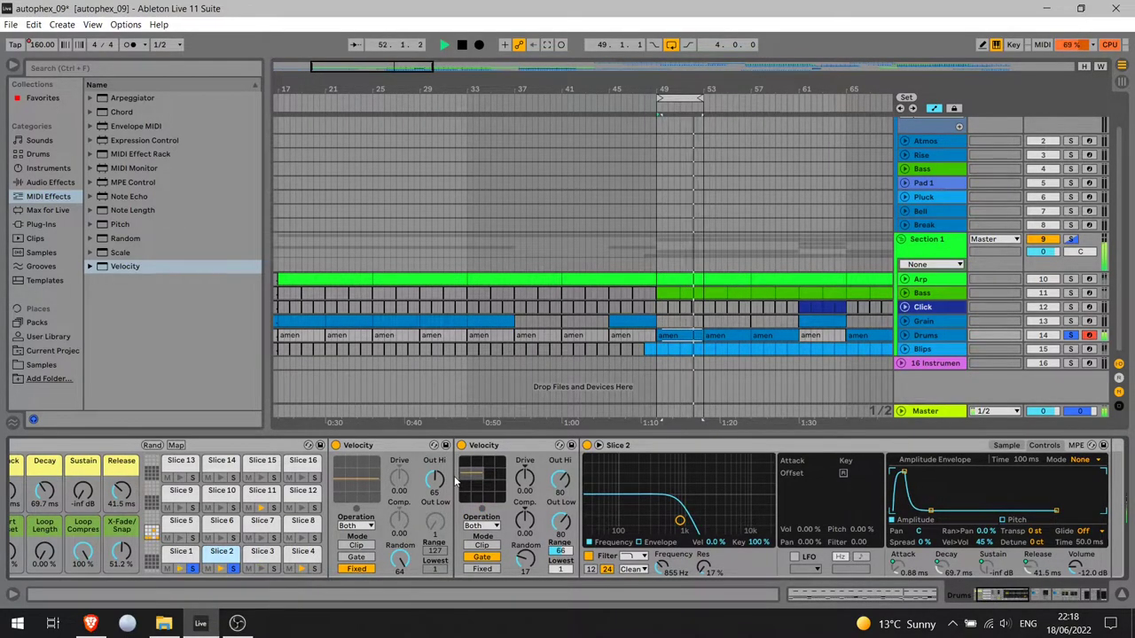
key("space")
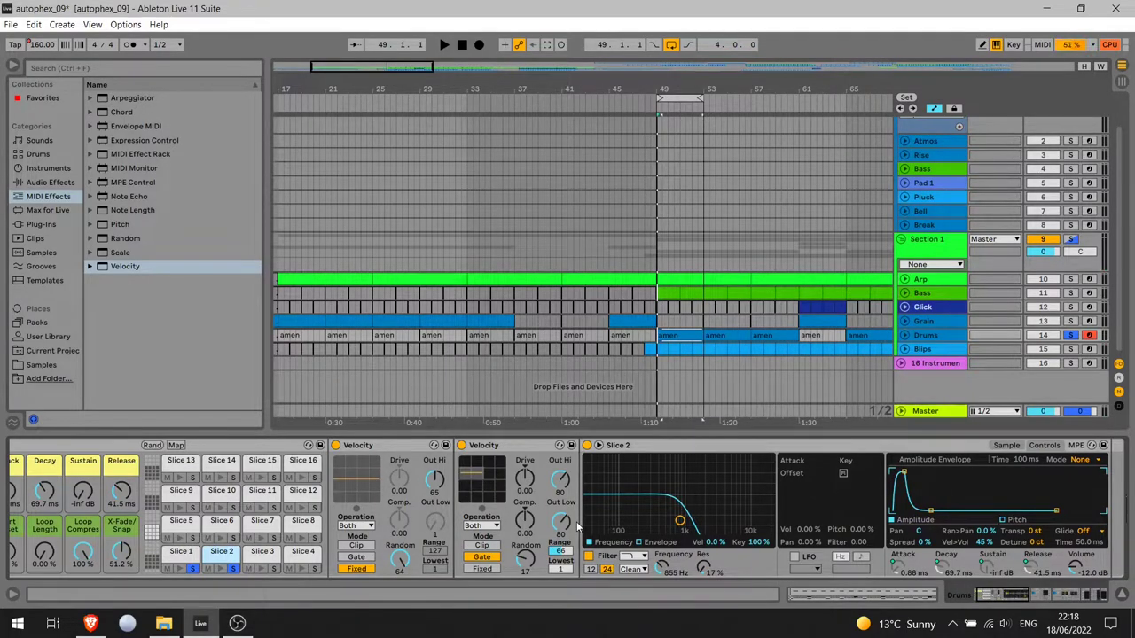
left_click_drag(1082, 566, 1080, 570)
key("space")
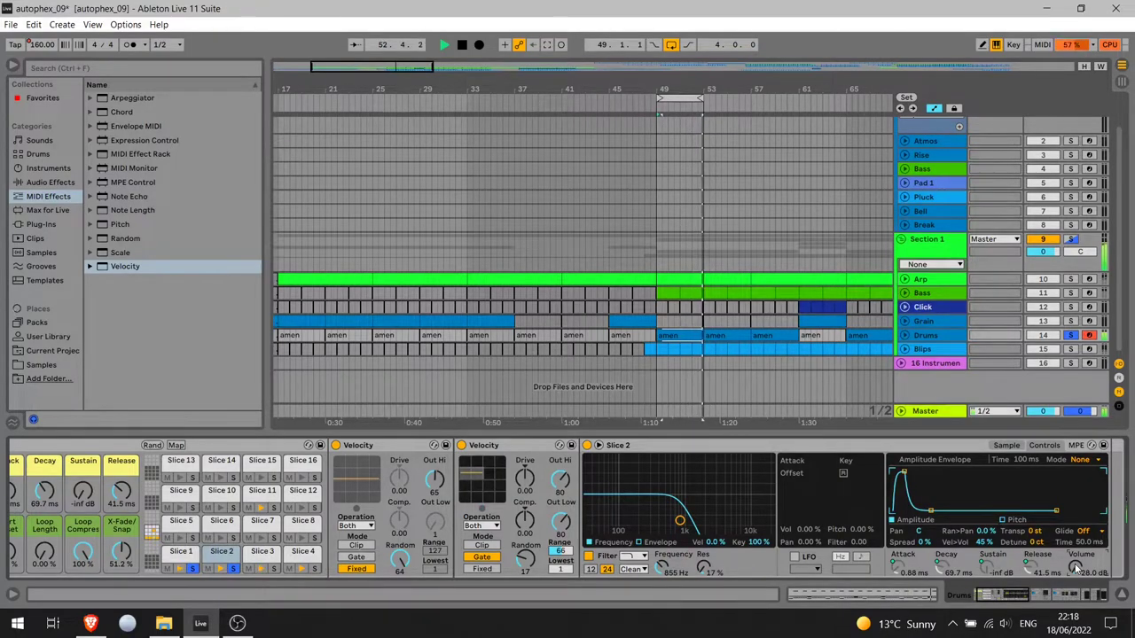
Show Slice 3's Simpler waveform, then play the amen clip from the loop start and stop
key("space")
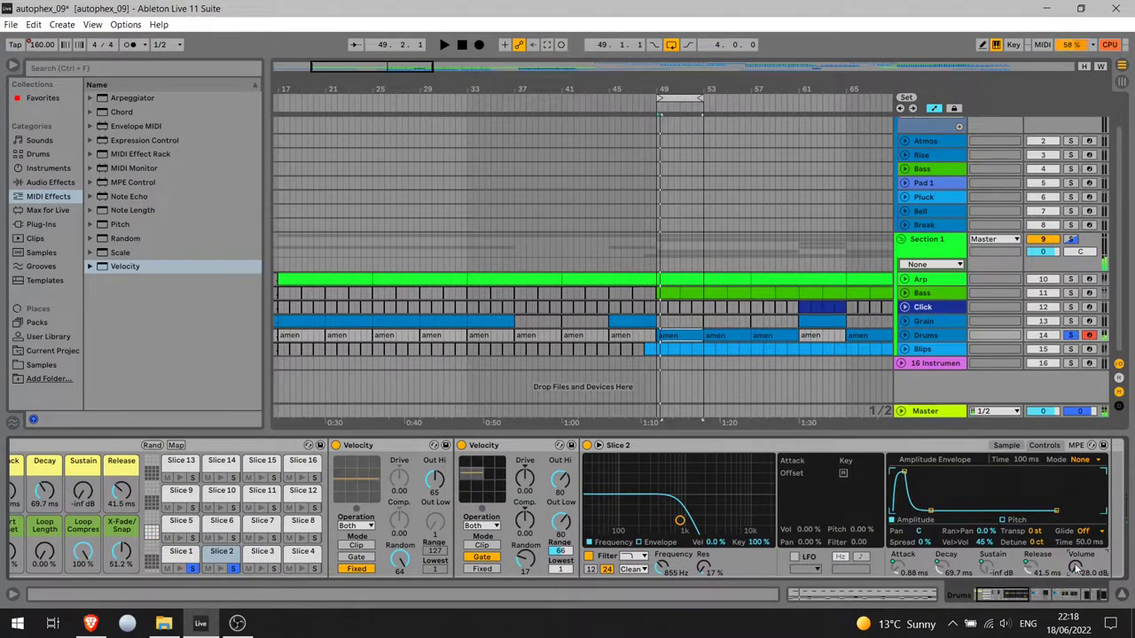
left_click(263, 553)
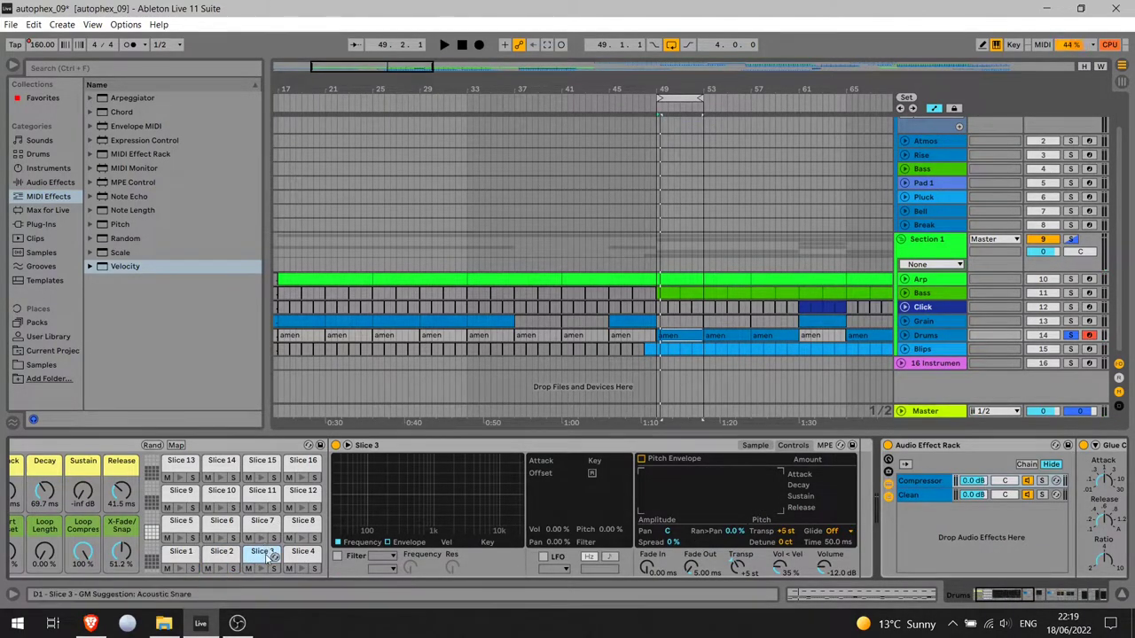
left_click(757, 446)
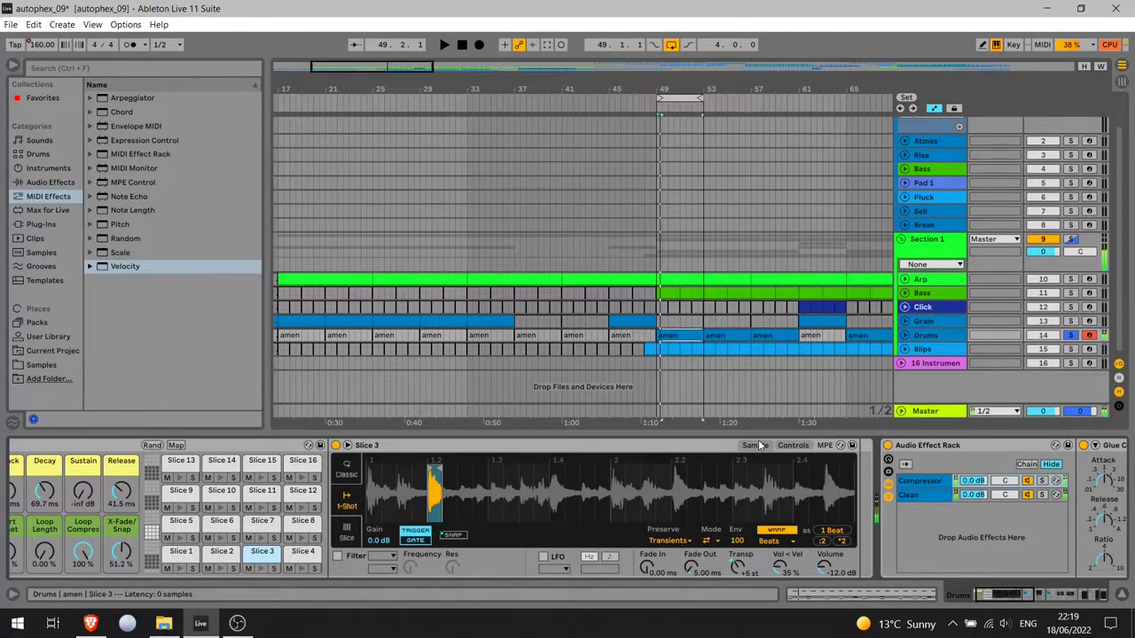
key("shift+Tab")
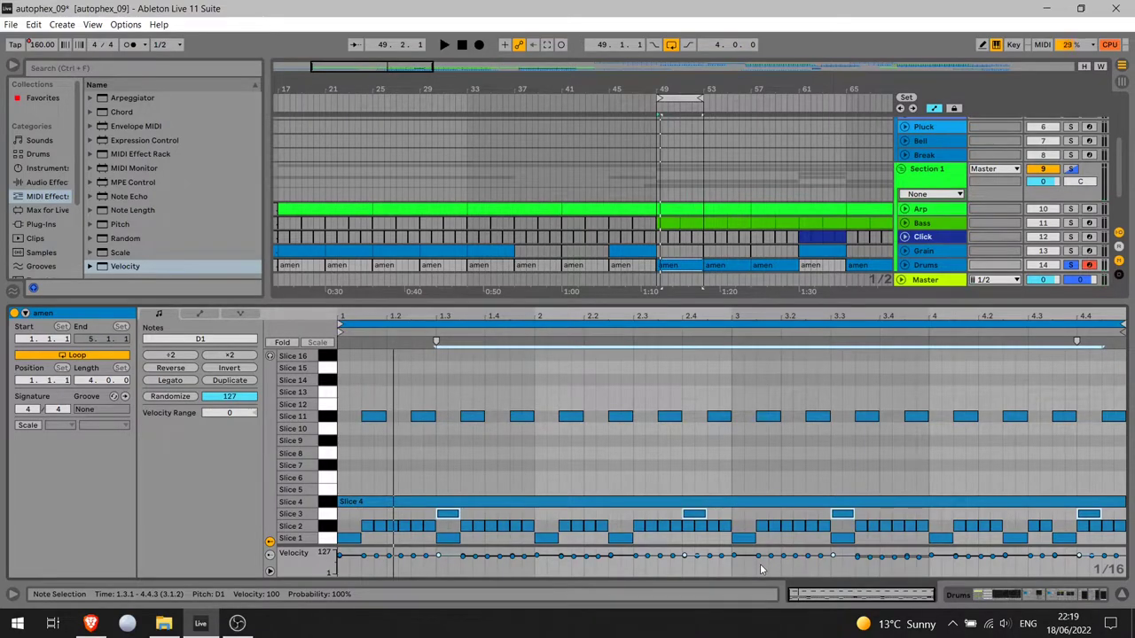
key("space")
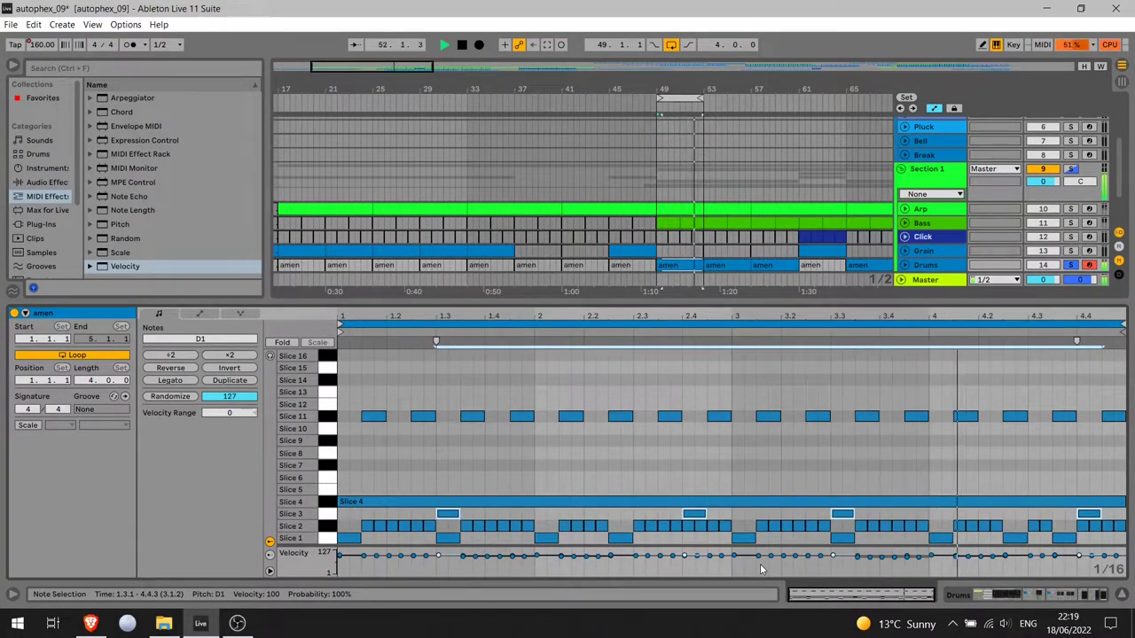
key("space")
Open Slice 4's devices, glancing at the amen clip's notes along the way
key("shift+Tab")
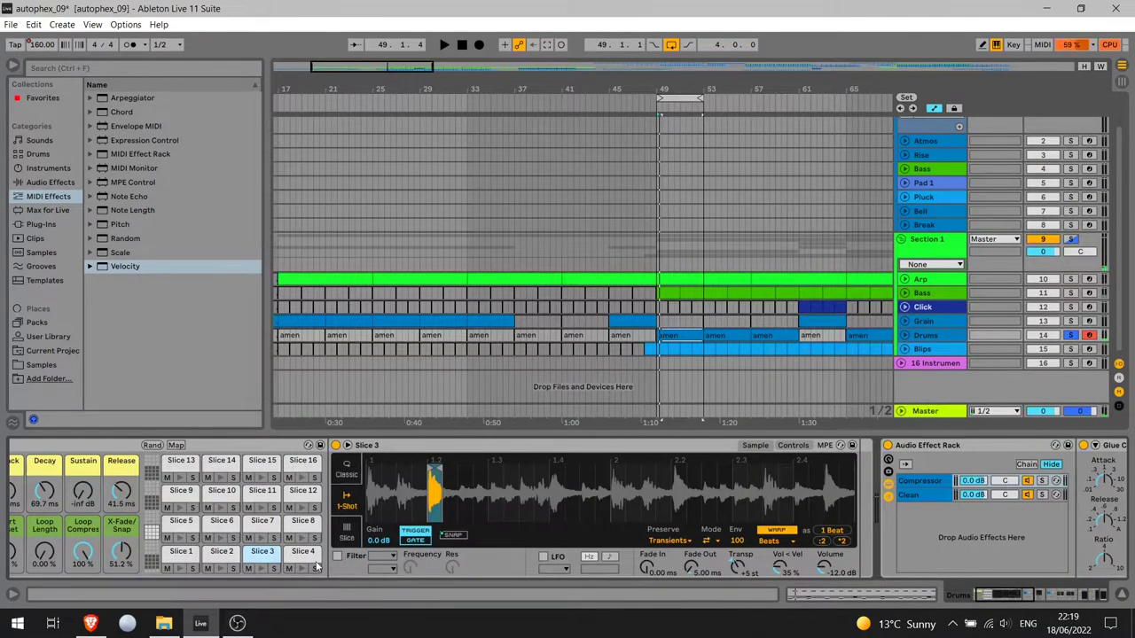
left_click(302, 554)
key("shift+Tab")
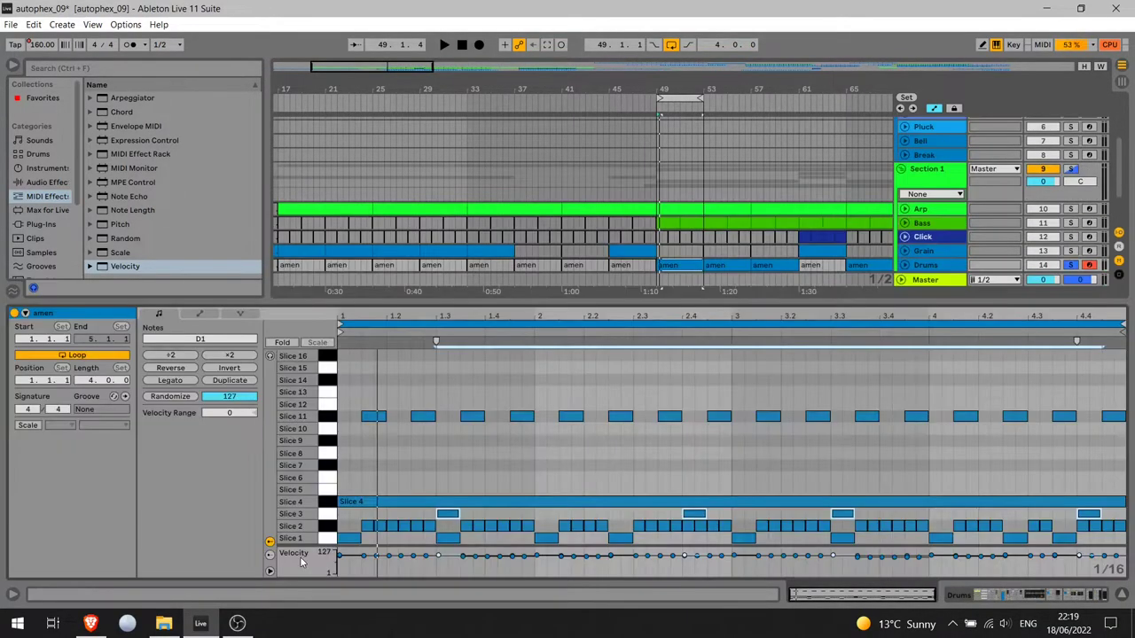
key("shift+Tab")
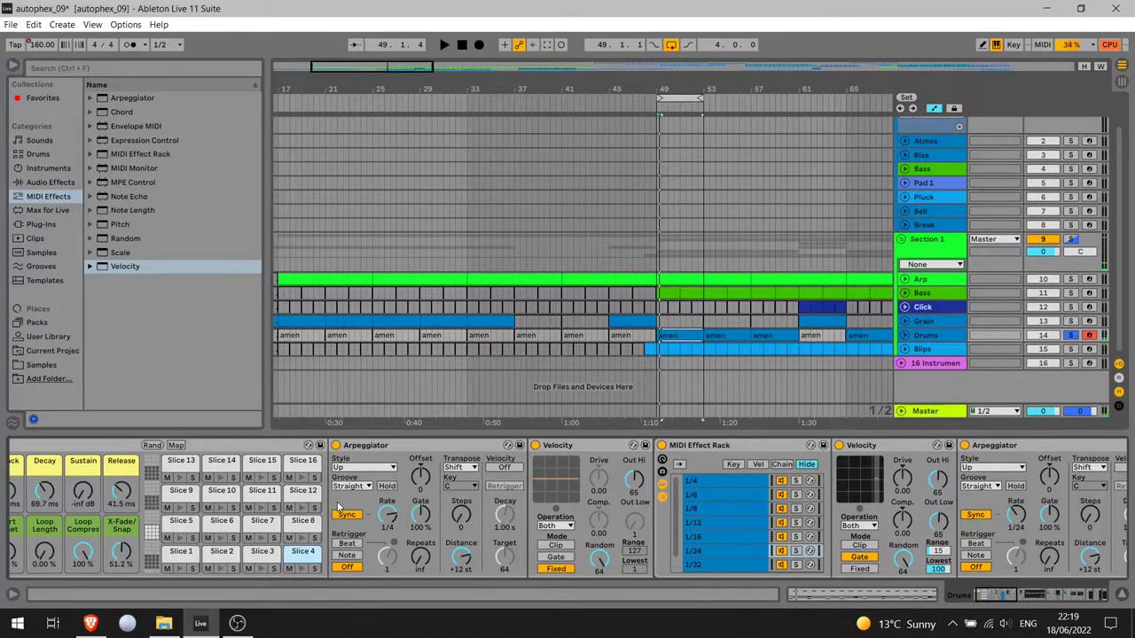
key("shift+Tab")
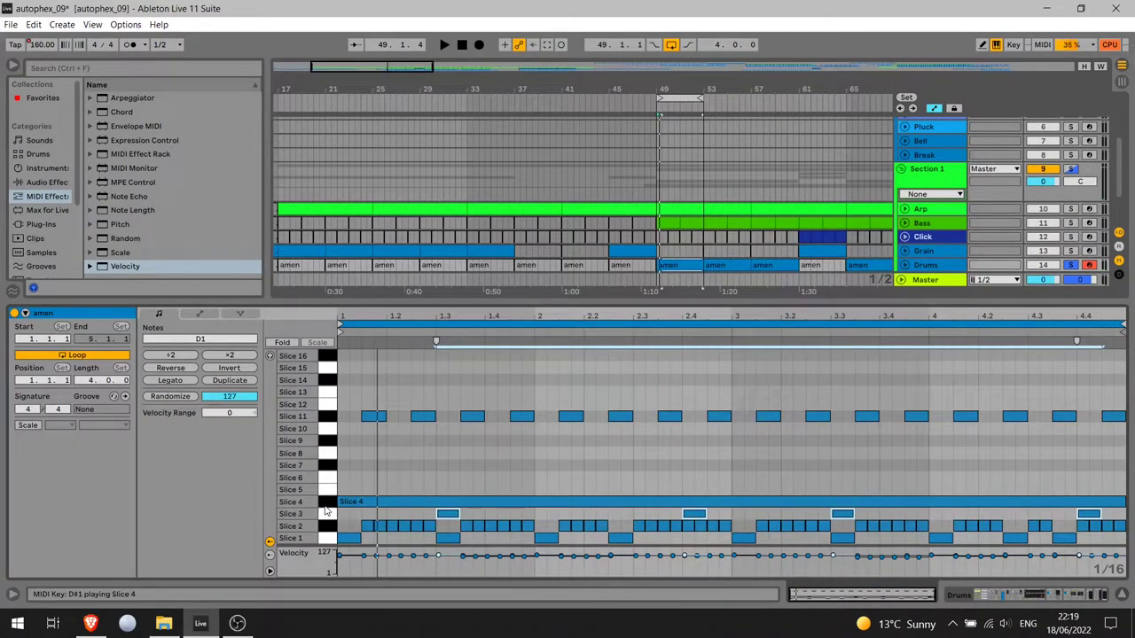
key("shift+Tab")
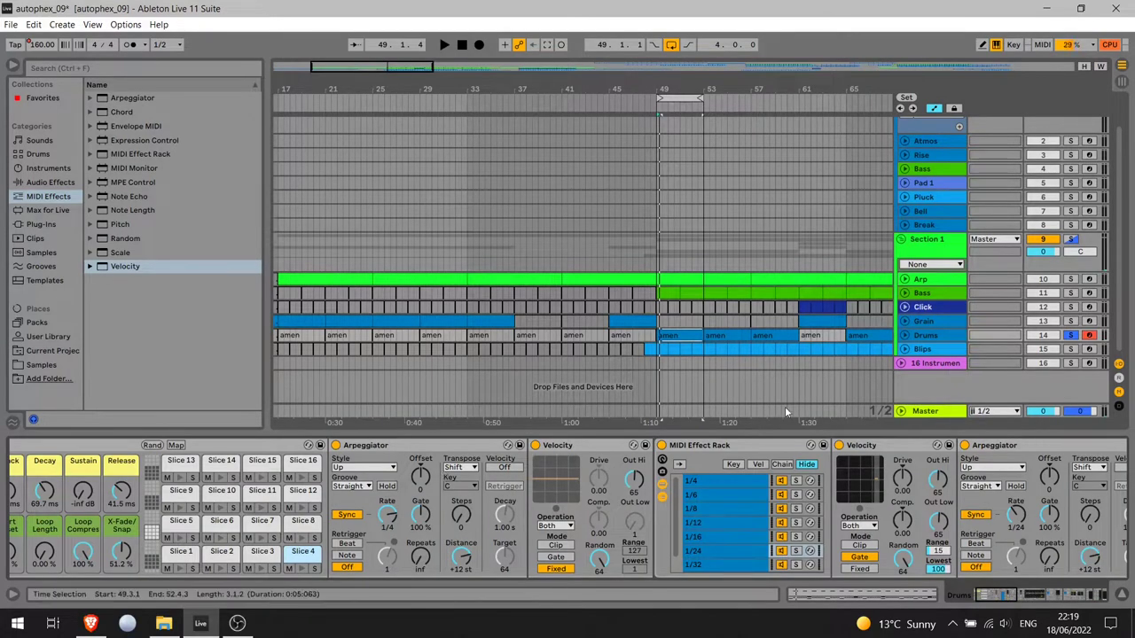
Bypass and re-enable Slice 4's MIDI Effect Rack, then view its 1/24 and 1/4 chains
left_click(661, 445)
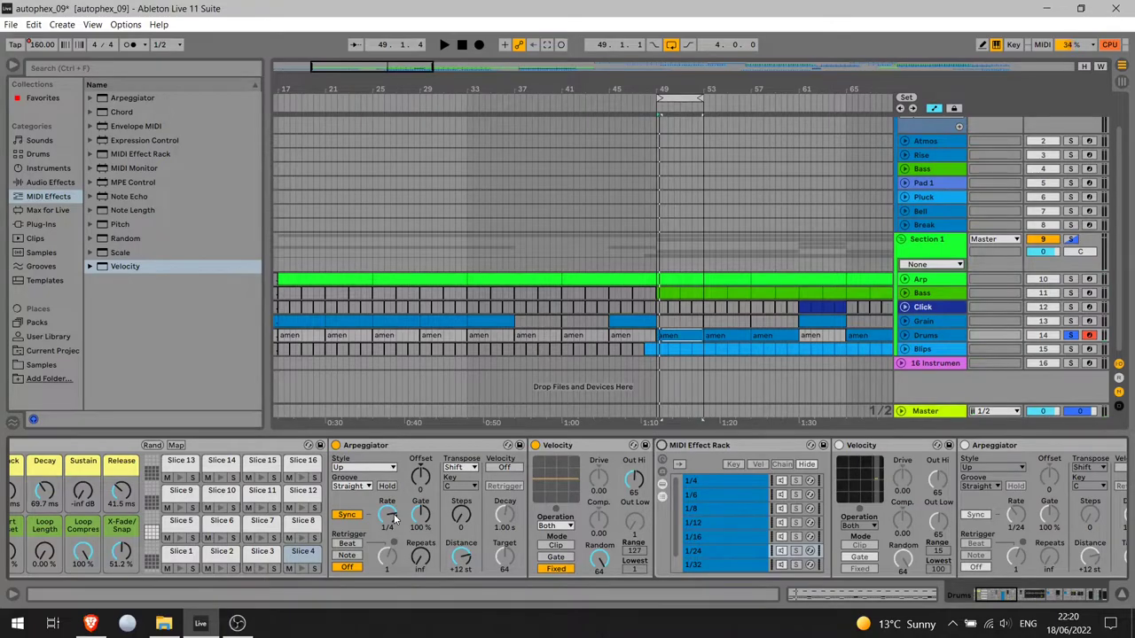
left_click(661, 445)
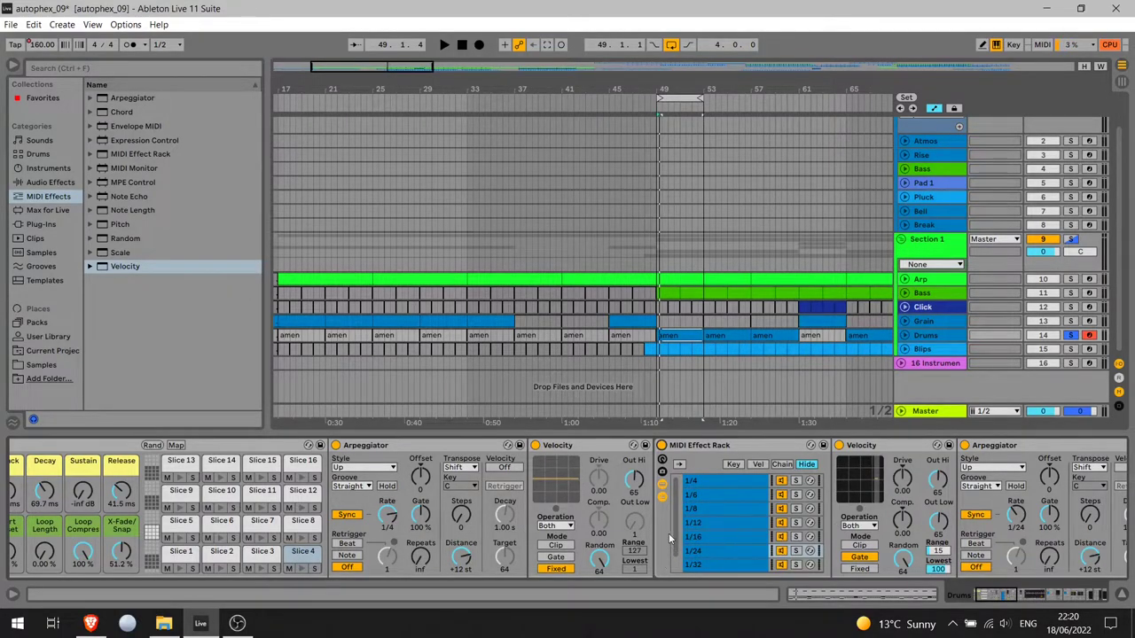
left_click(696, 551)
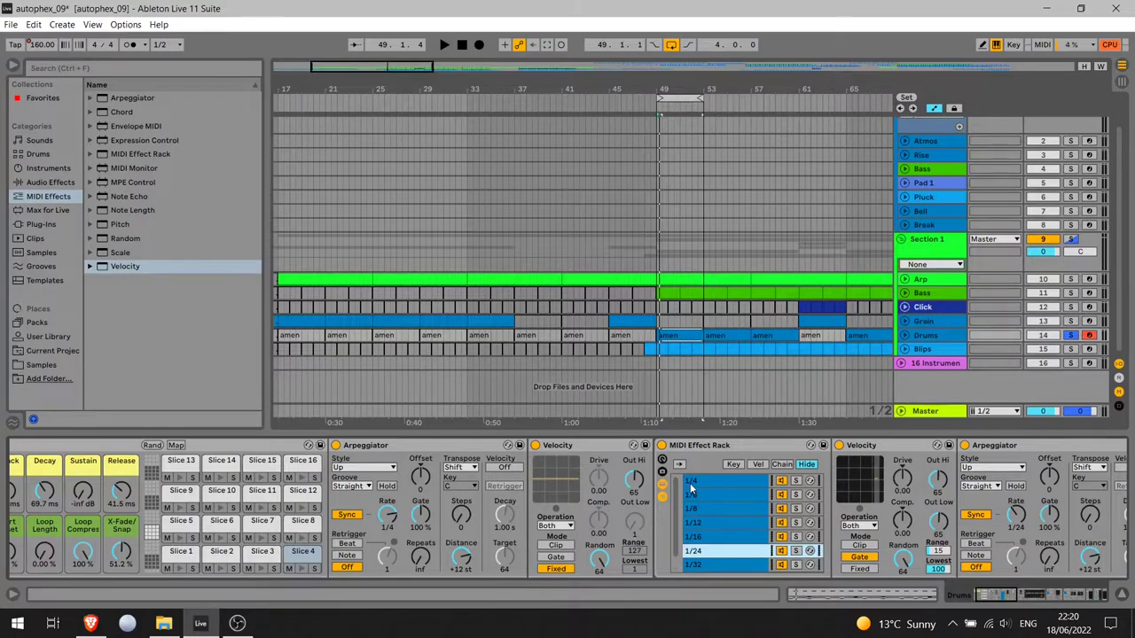
left_click(692, 483)
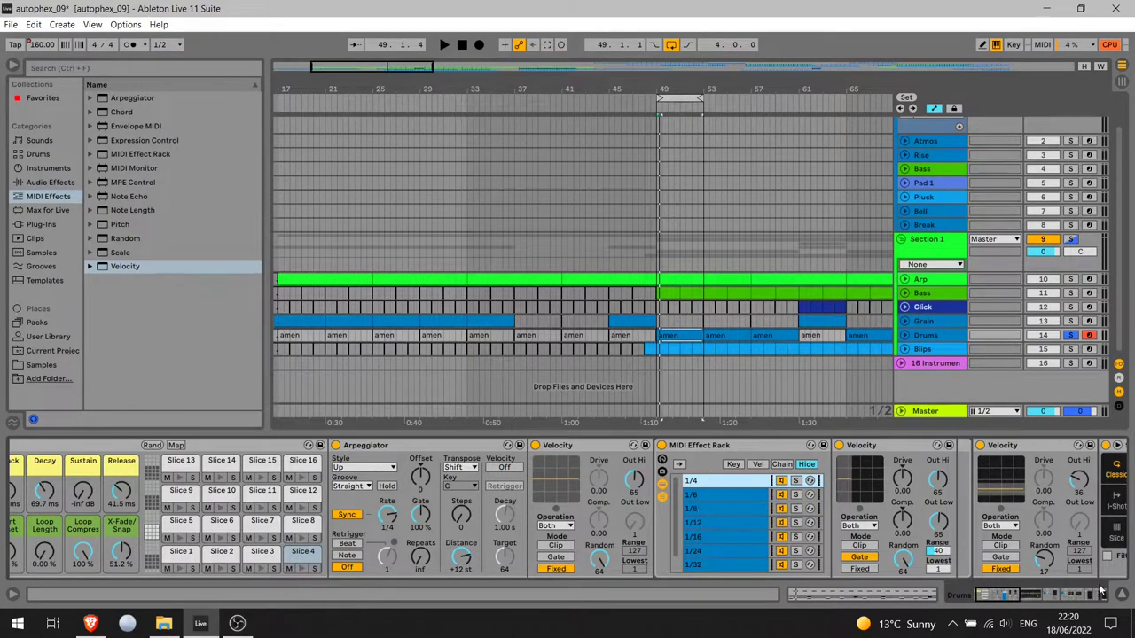
left_click_drag(993, 598, 995, 599)
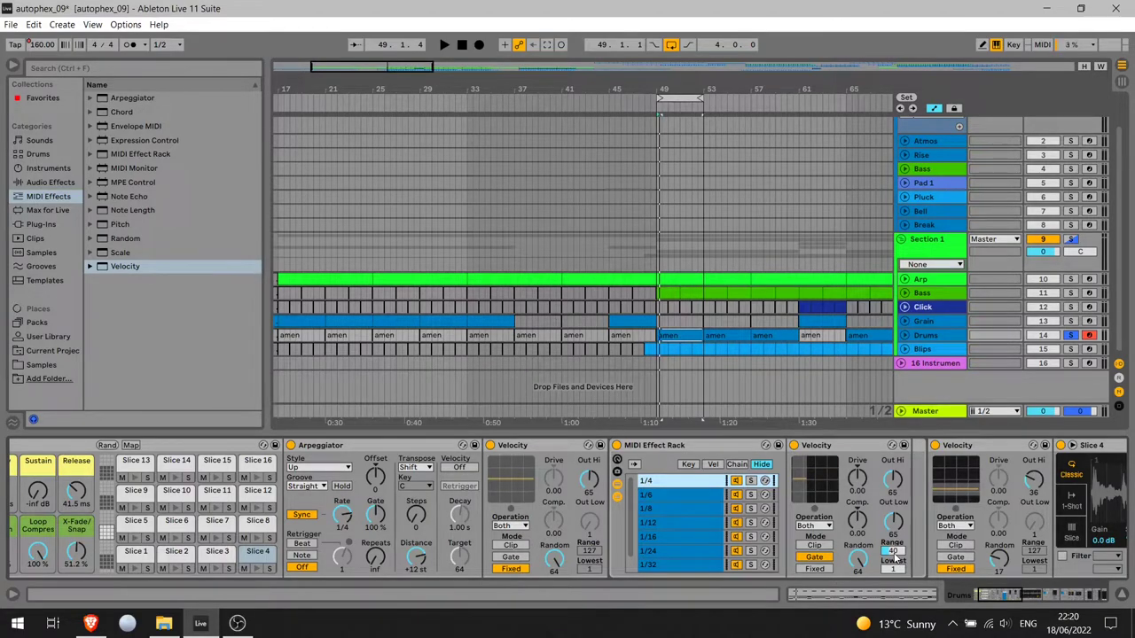
Step through the MIDI Effect Rack's 1/4, 1/6, 1/8, 1/12, 1/24 and 1/32 rate chains
left_click(646, 495)
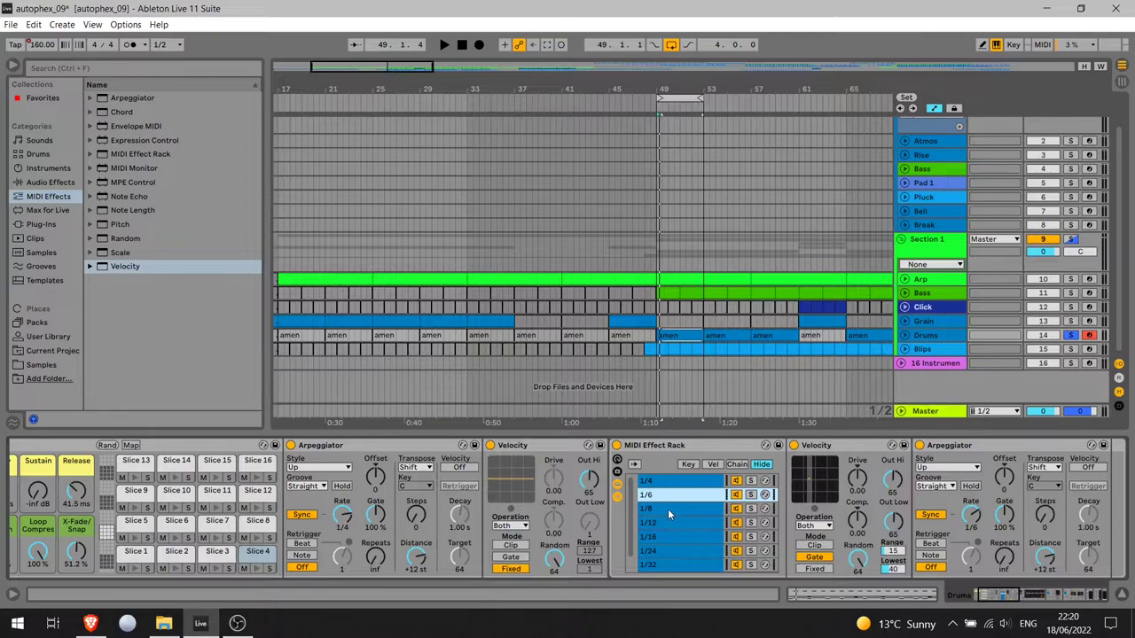
left_click(667, 509)
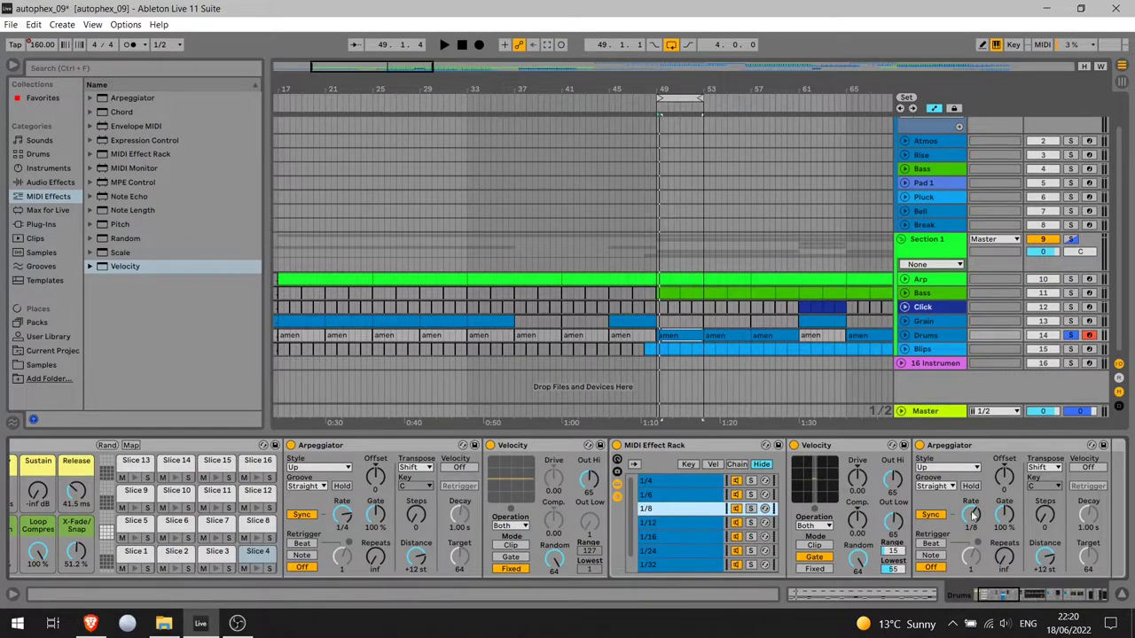
left_click(666, 495)
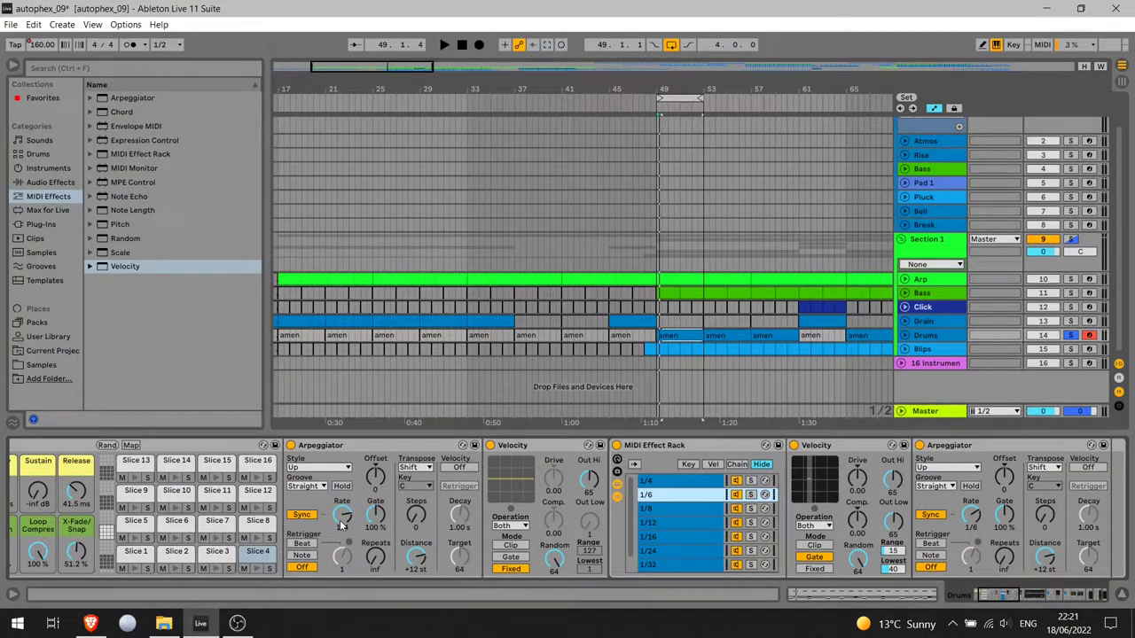
left_click(654, 482)
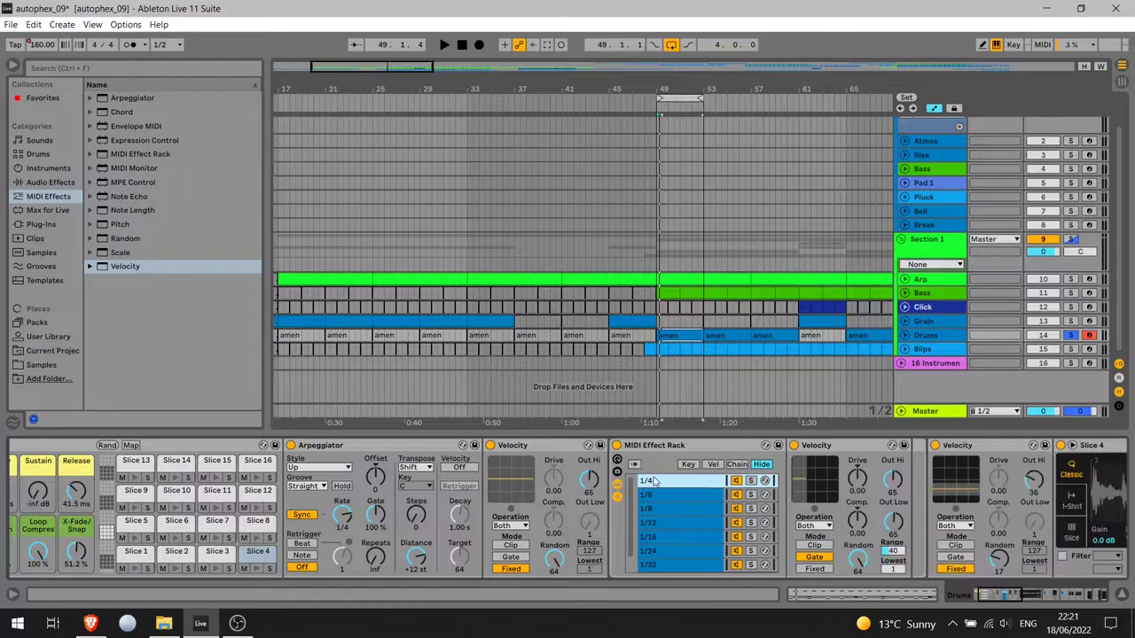
key("Down")
key("Down")
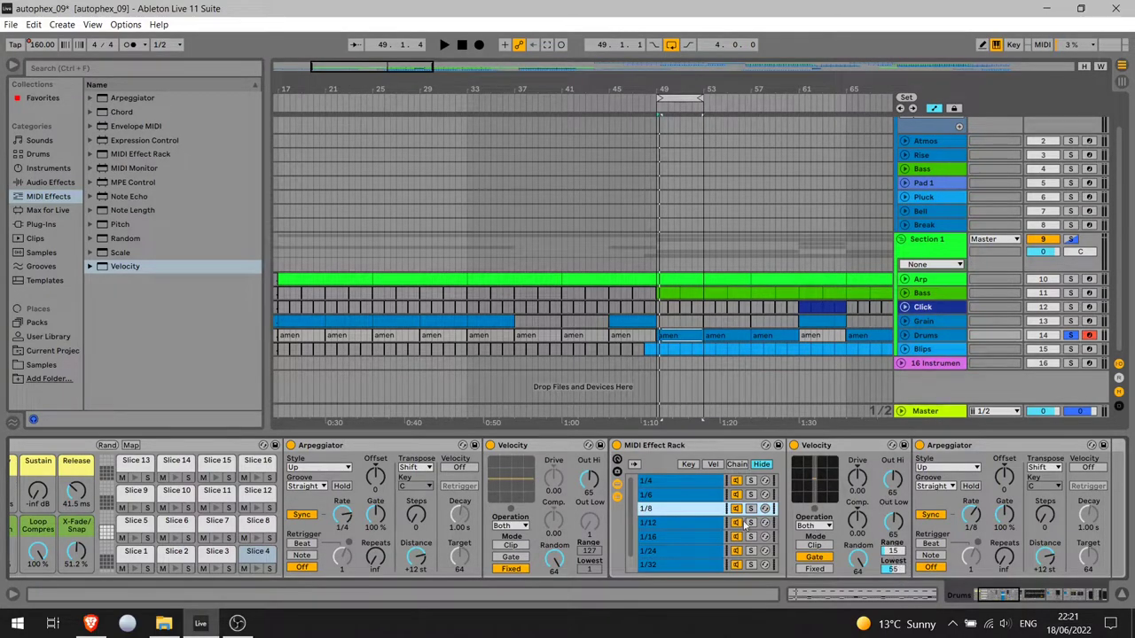
key("Down")
key("Down")
key("Down")
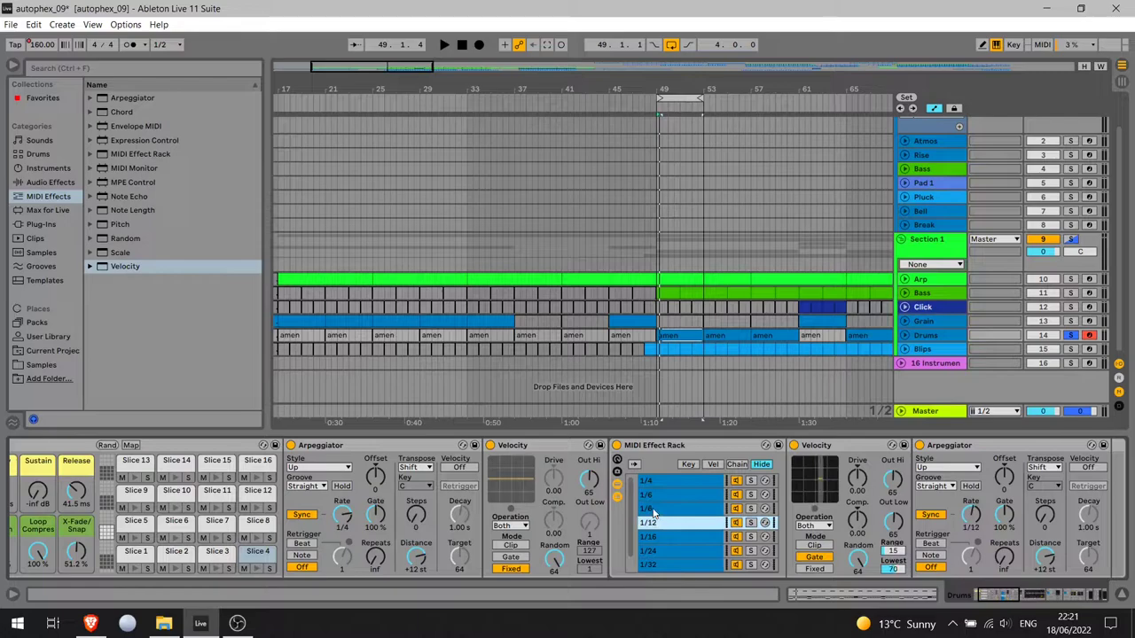
key("Down")
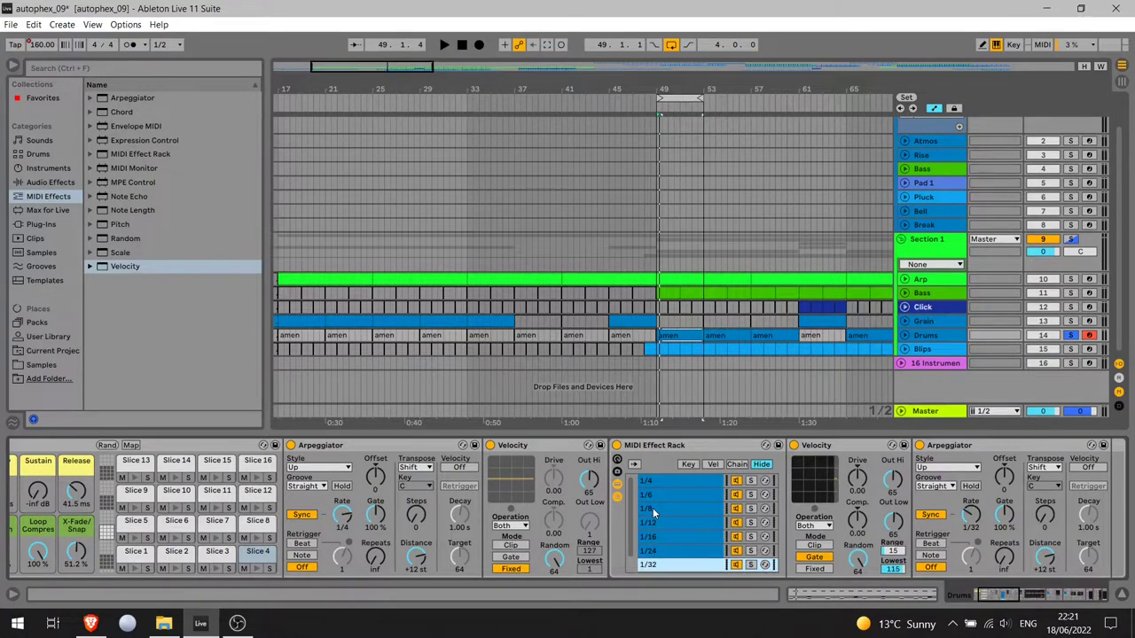
key("Up")
key("Up")
key("Up")
key("Up")
key("Up")
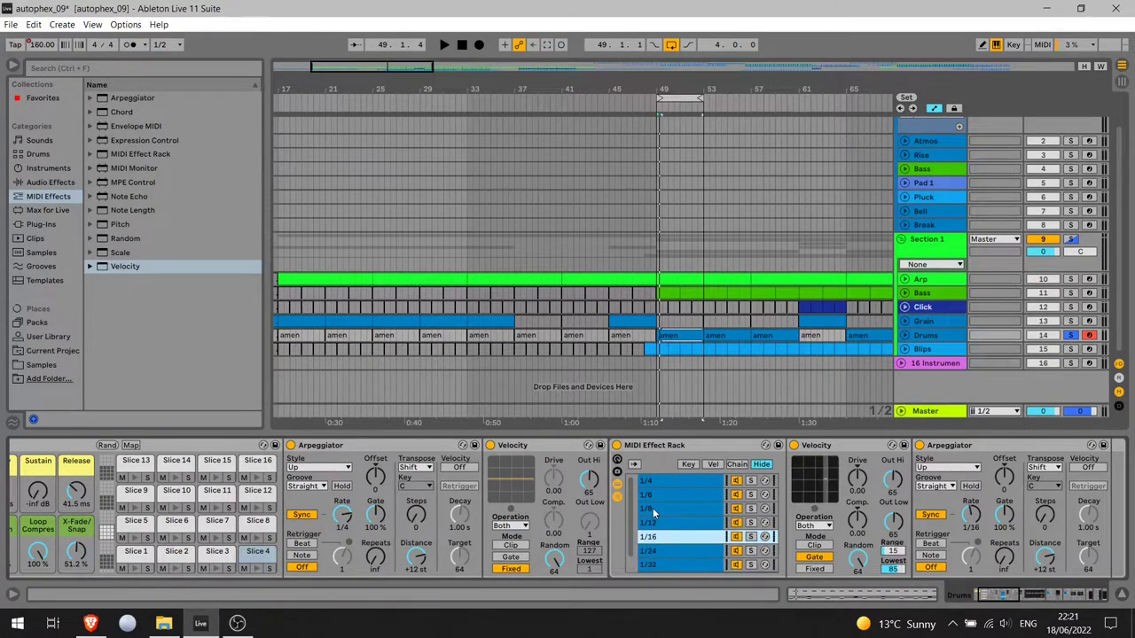
key("Down")
key("Down")
key("Down")
key("Down")
key("Down")
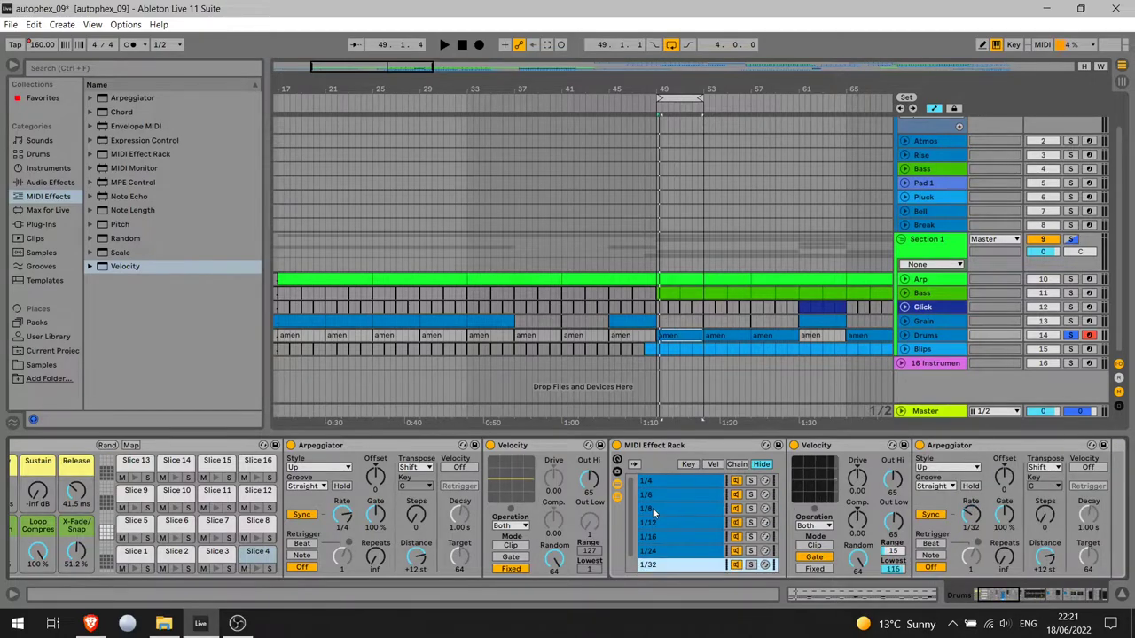
key("Up")
key("Up")
key("Up")
key("Up")
key("Up")
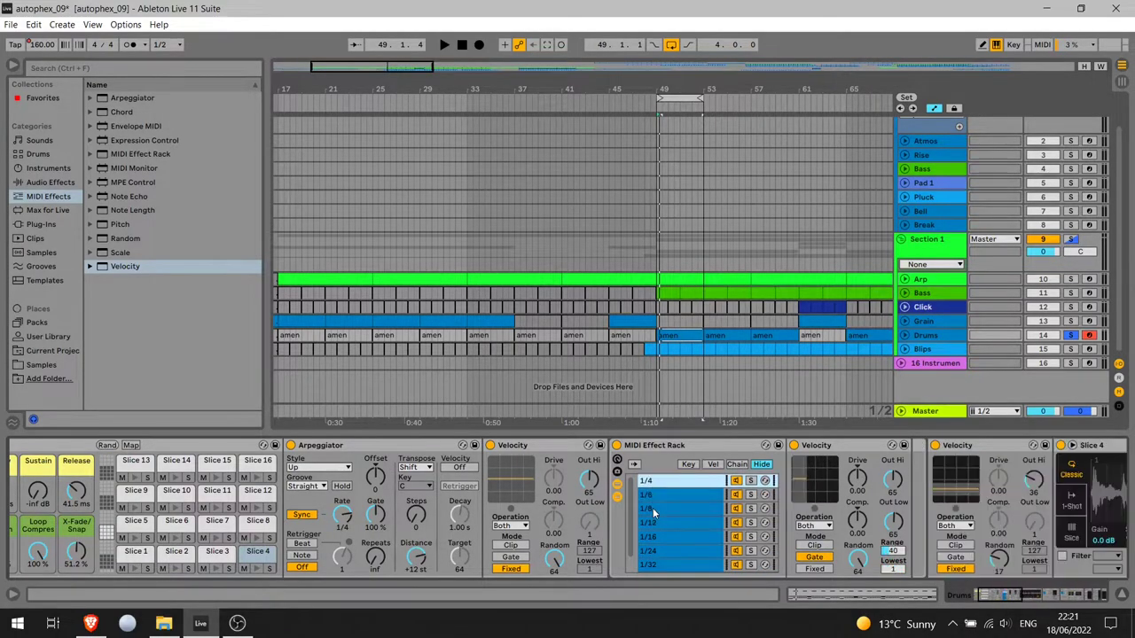
key("Down")
key("Down")
key("Down")
key("Down")
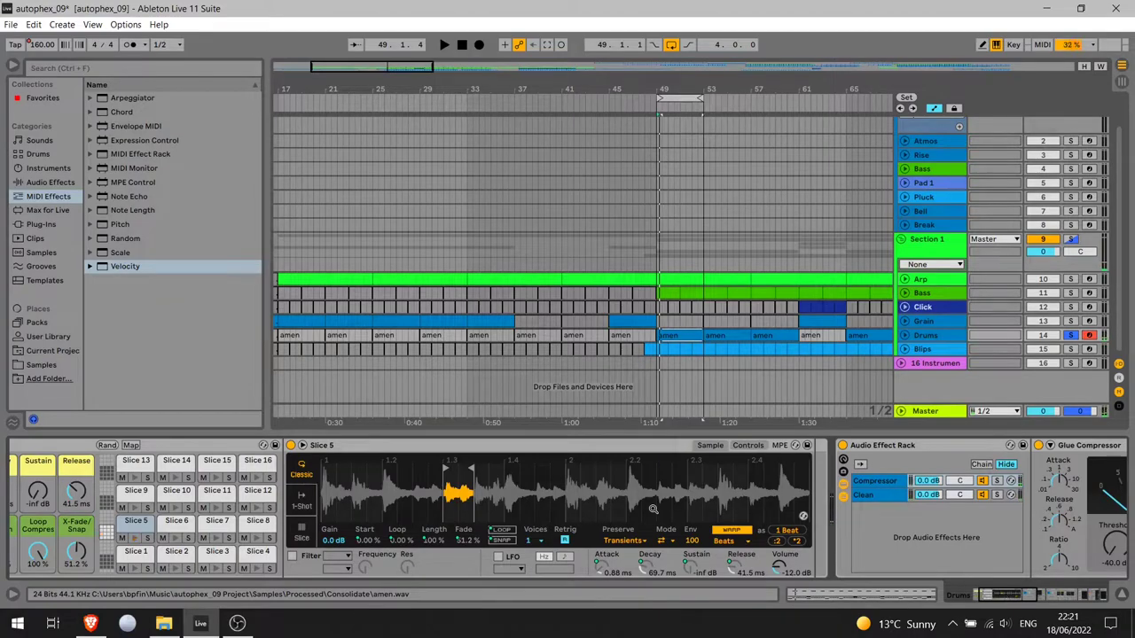
Move from Slice 5 to Slice 9, return to the MIDI effects, and scroll to the chain's start
key("y")
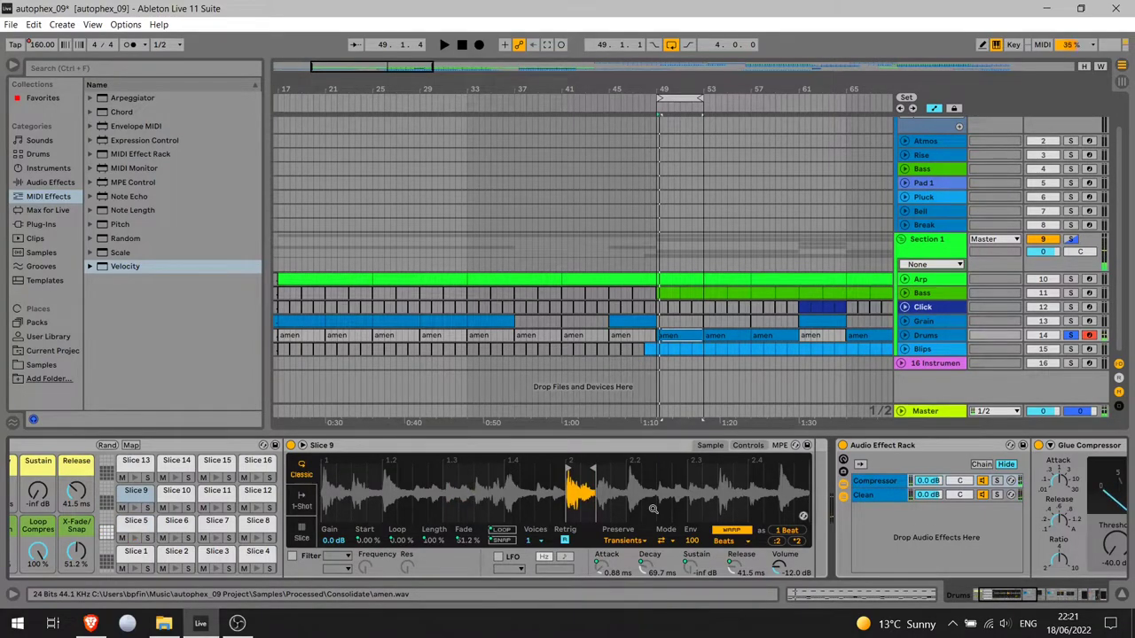
key("e")
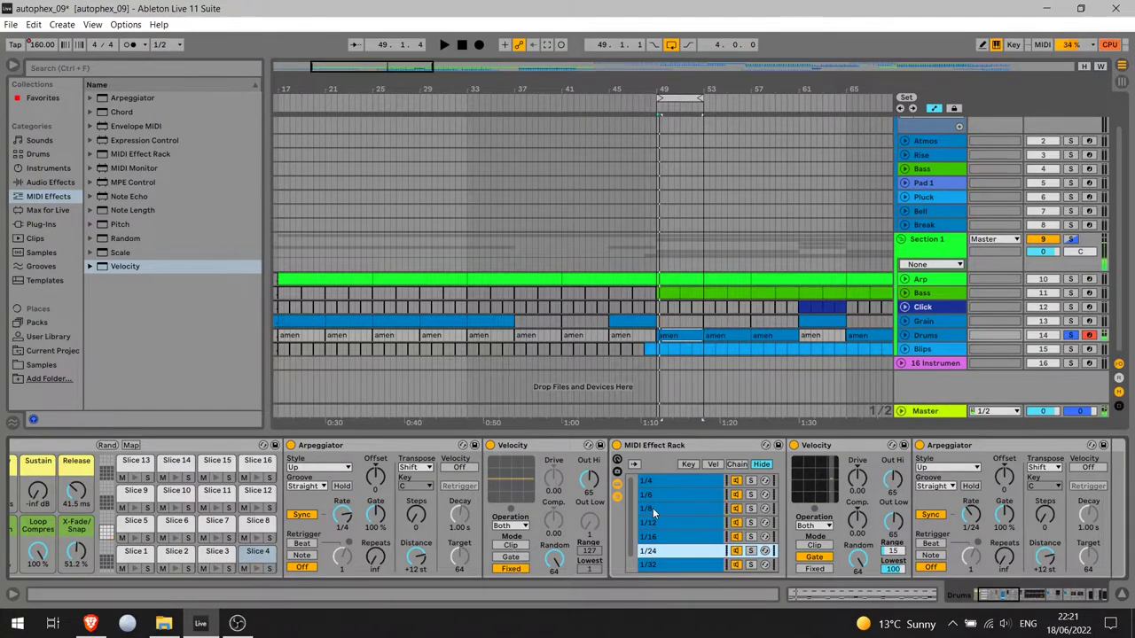
left_click_drag(998, 596, 1026, 602)
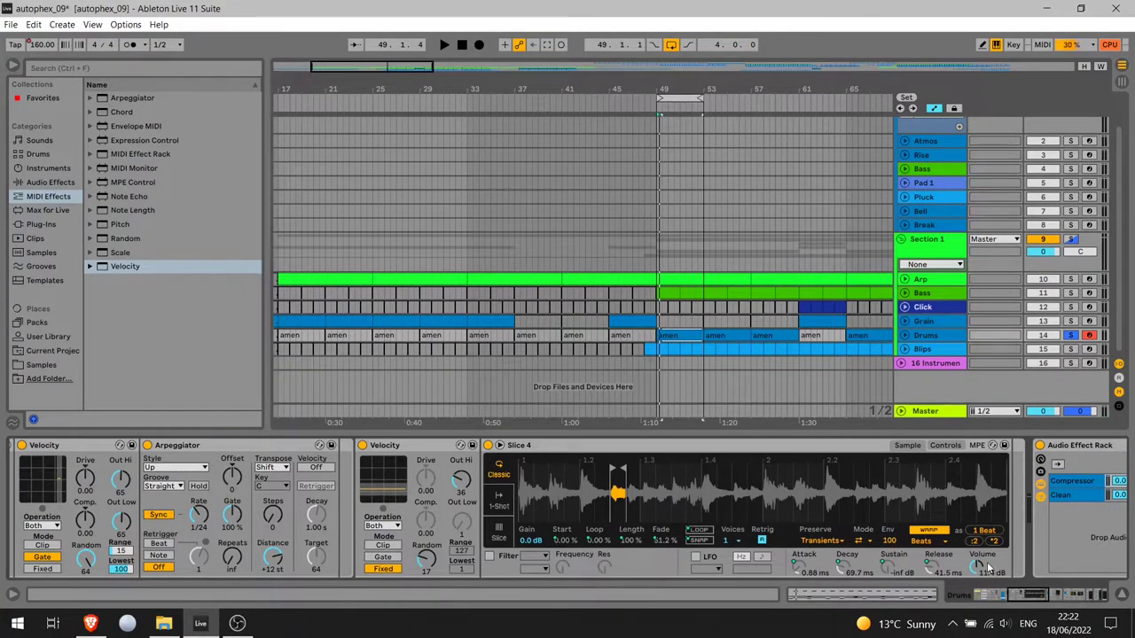
left_click(919, 599)
Select the amen clip's Slice 11 notes and show Slice 11's own Velocity and Simpler chain
key("shift+Tab")
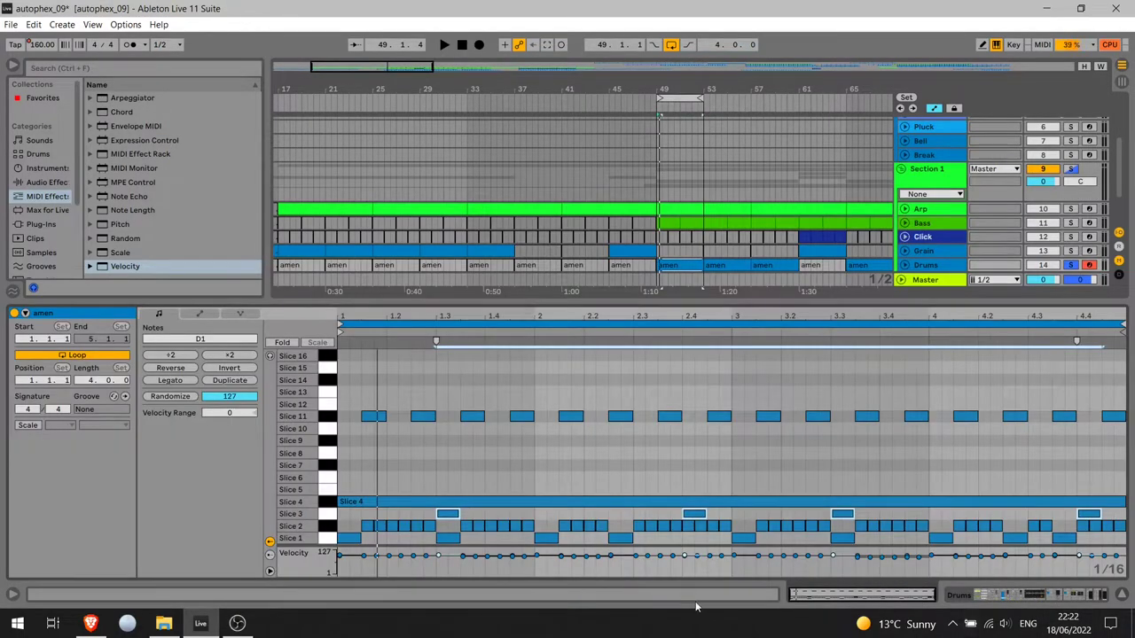
left_click(324, 417)
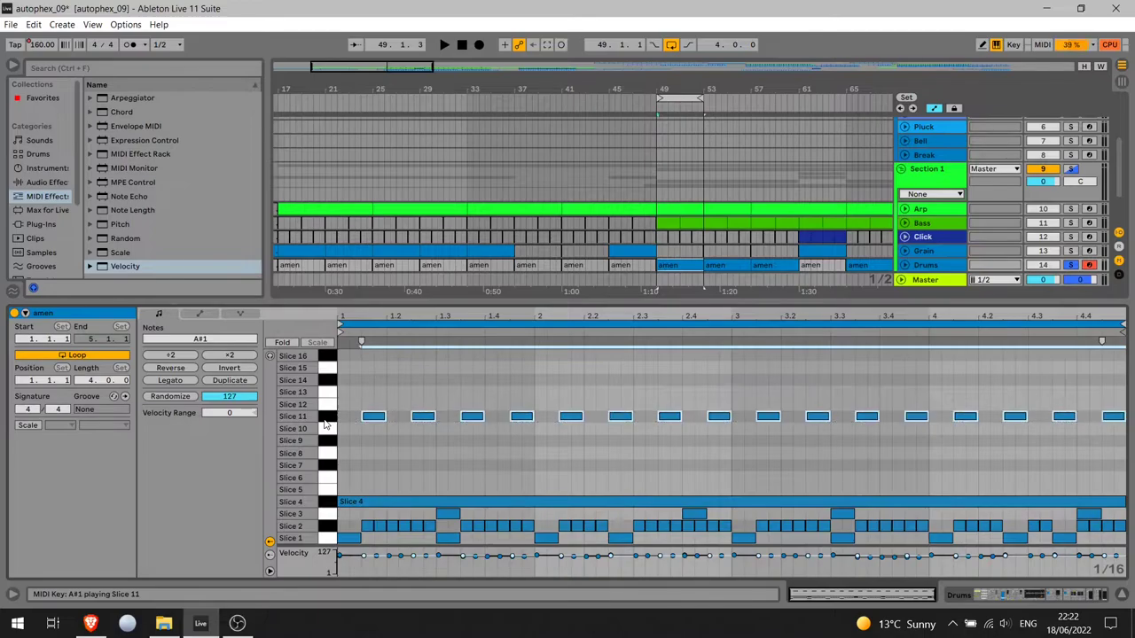
key("shift+Tab")
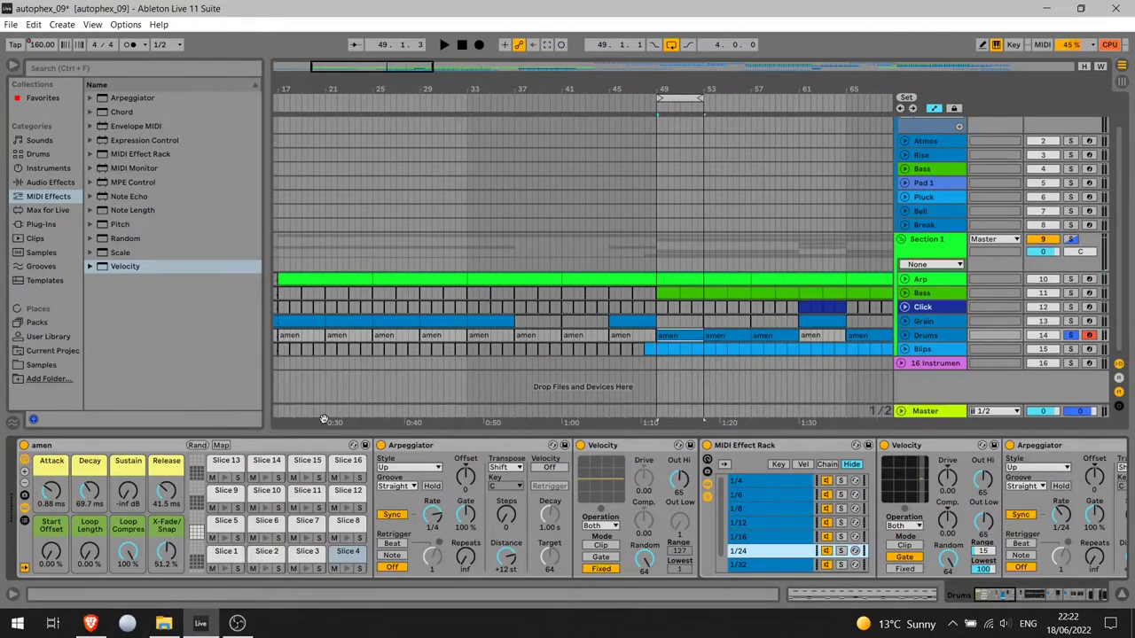
left_click(307, 494)
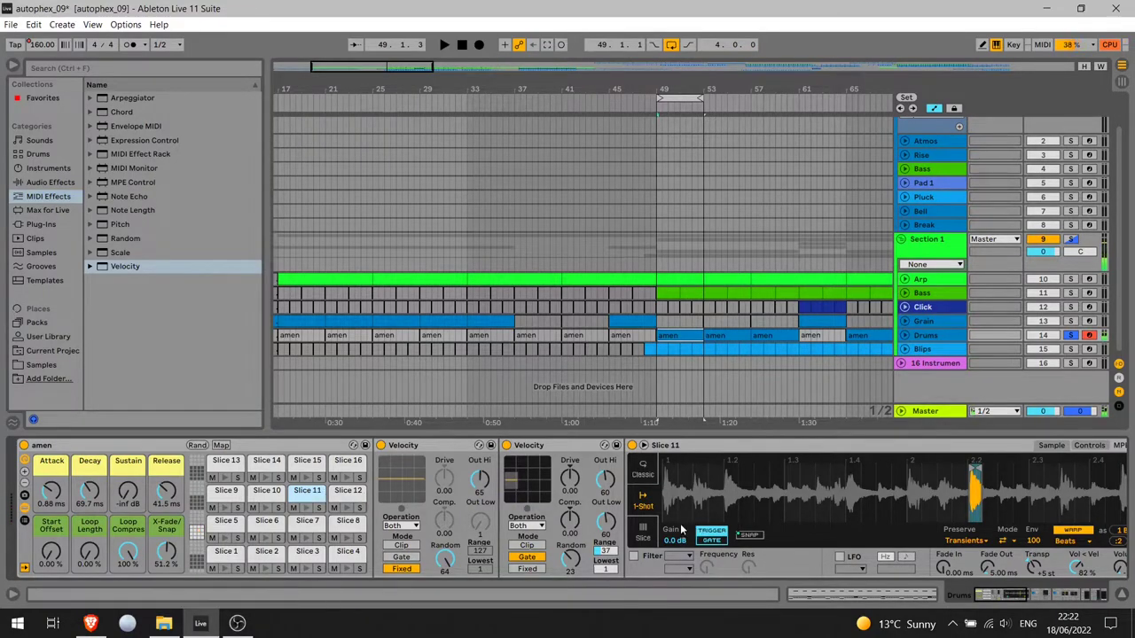
key("shift+Tab")
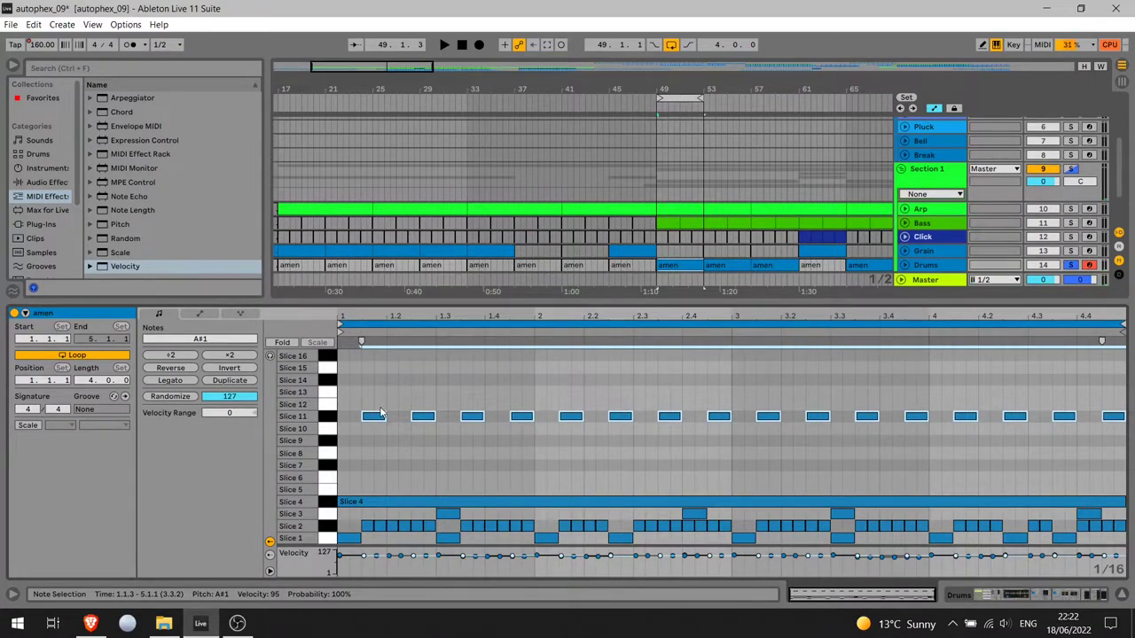
left_click(329, 415)
left_click(447, 518)
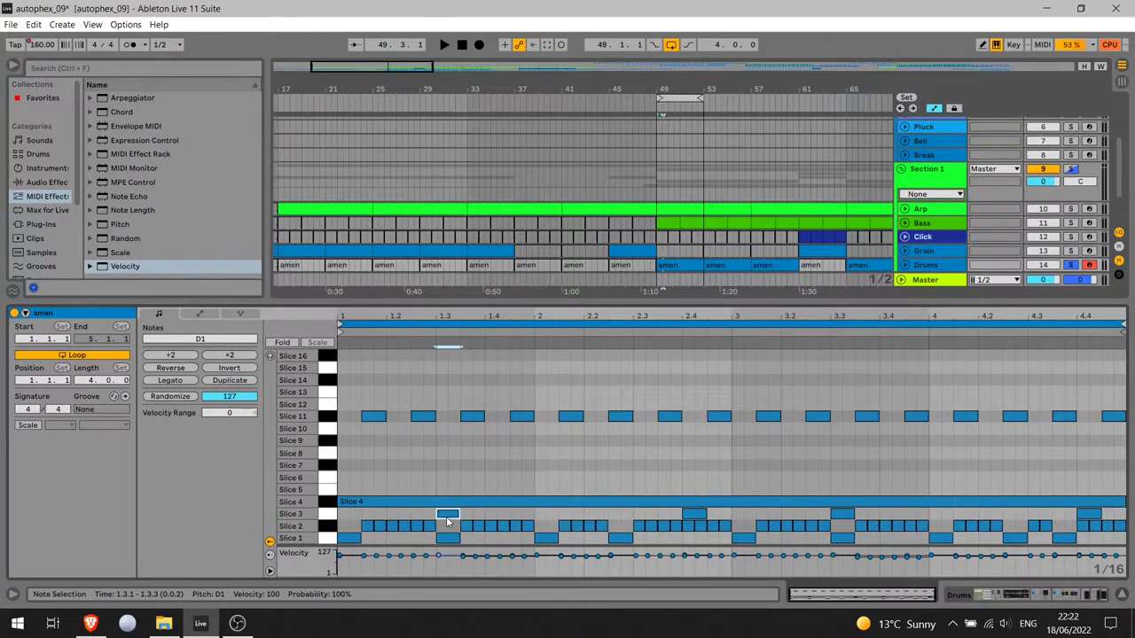
key("shift+Tab")
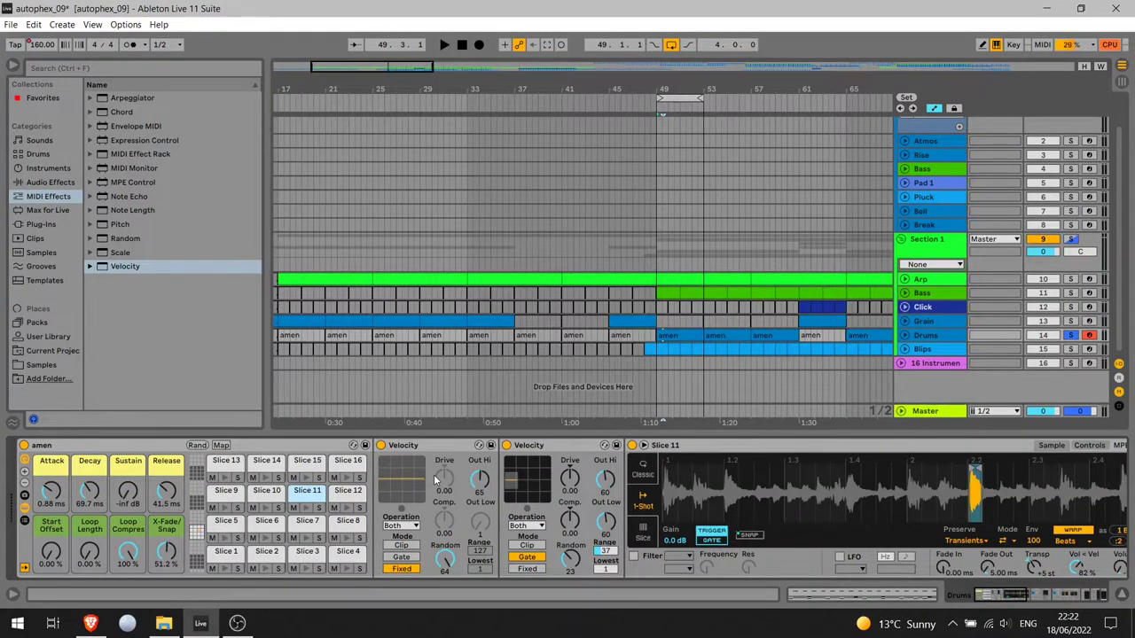
Check the Slice 2 pad, return to Slice 11, and audition the break with playback
left_click(259, 556)
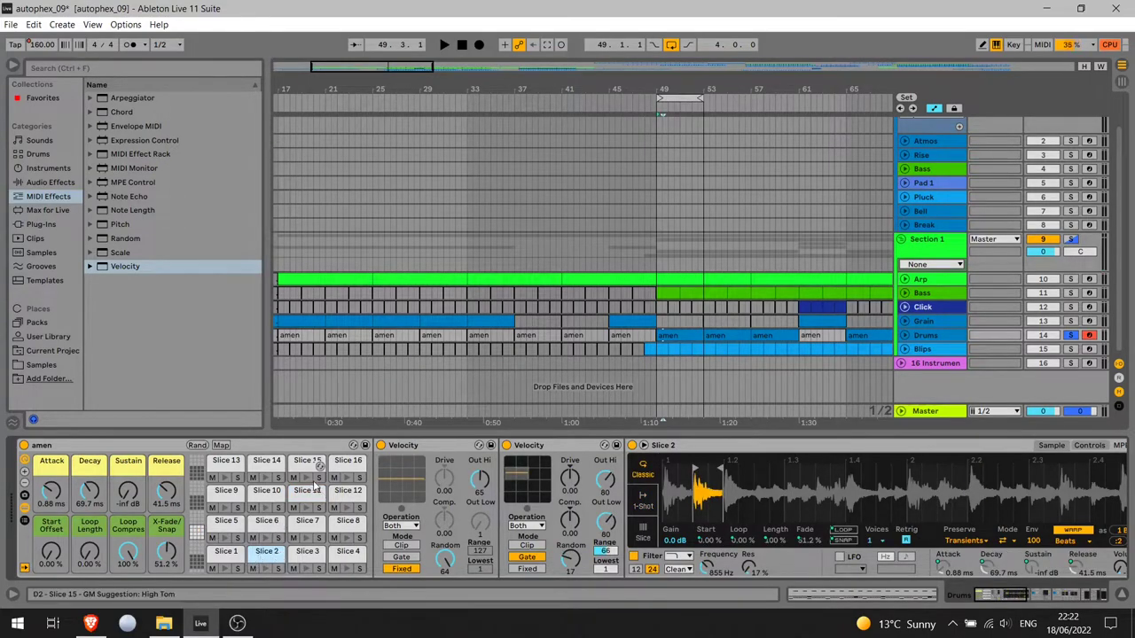
left_click(312, 493)
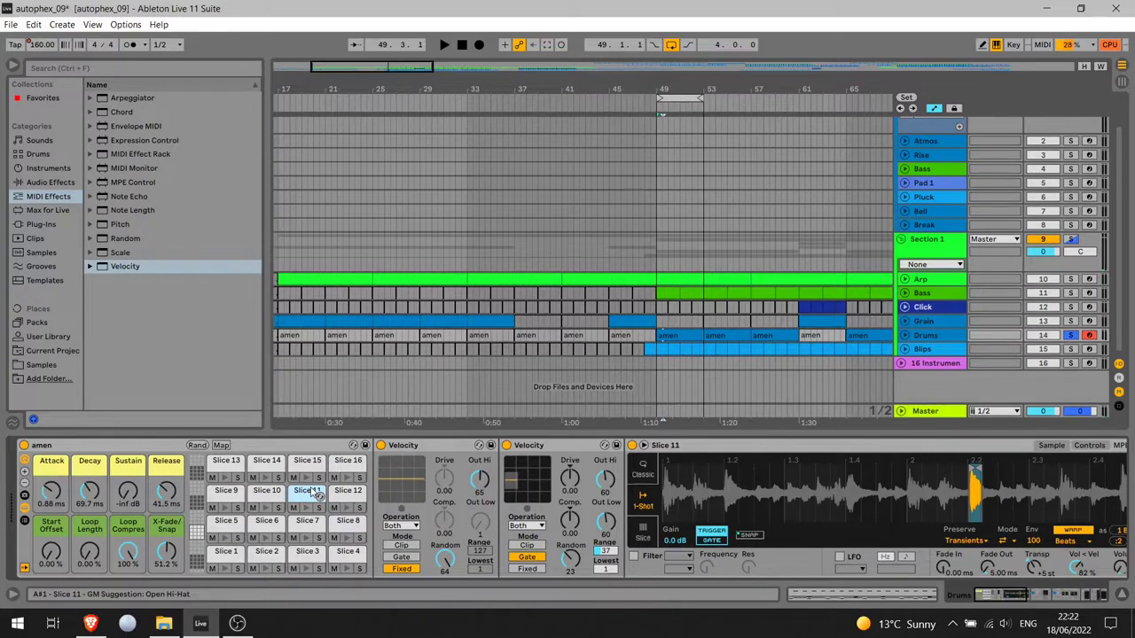
key("space")
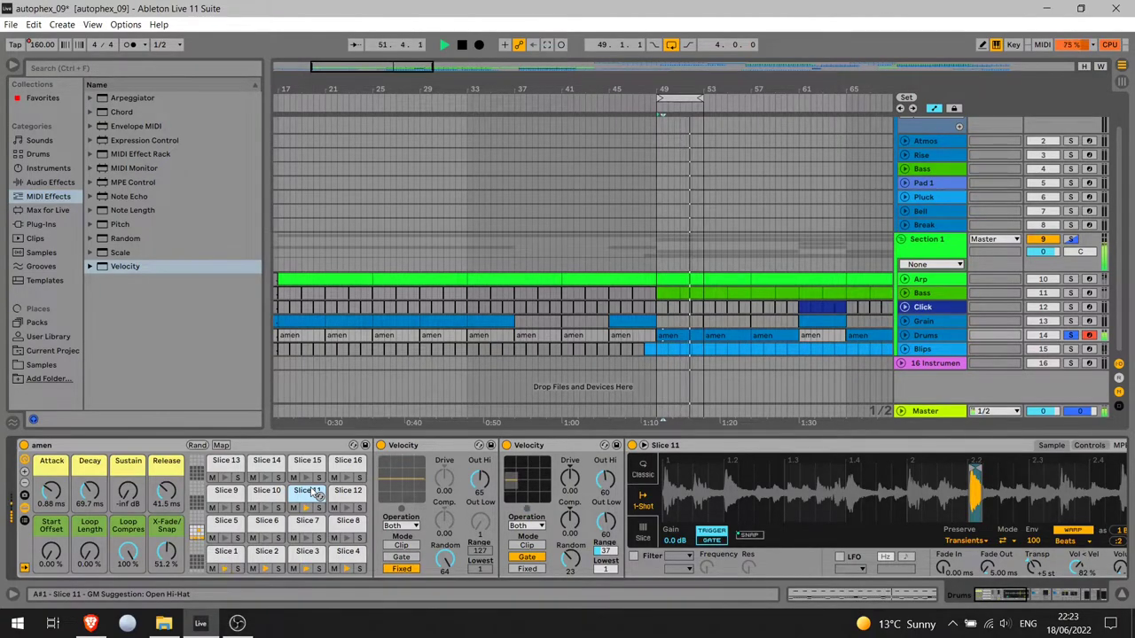
key("space")
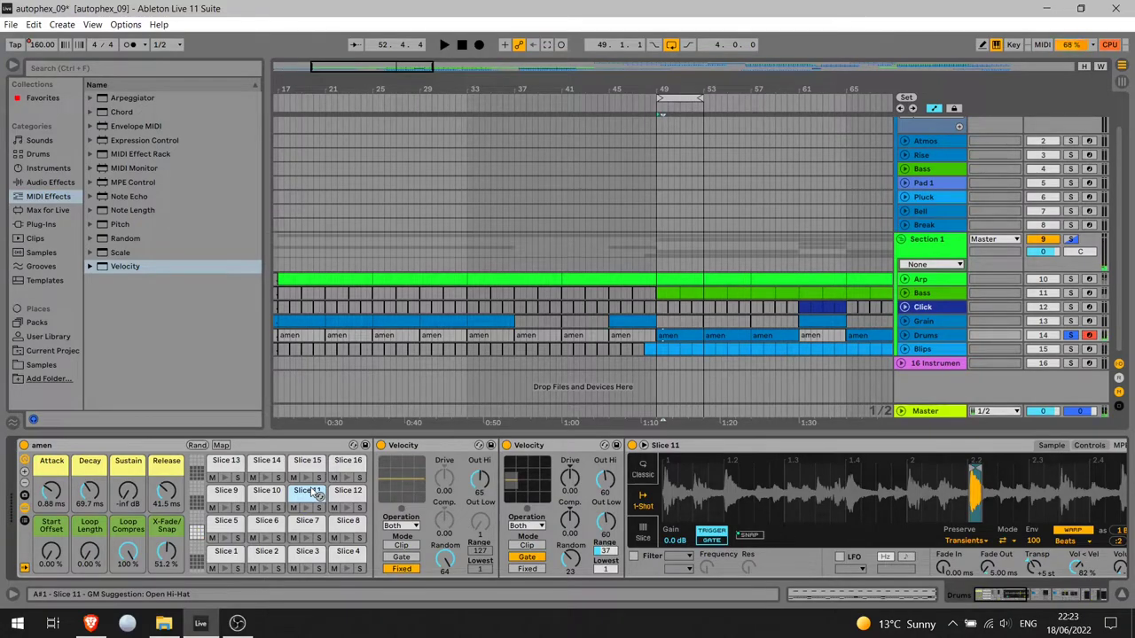
left_click(317, 493)
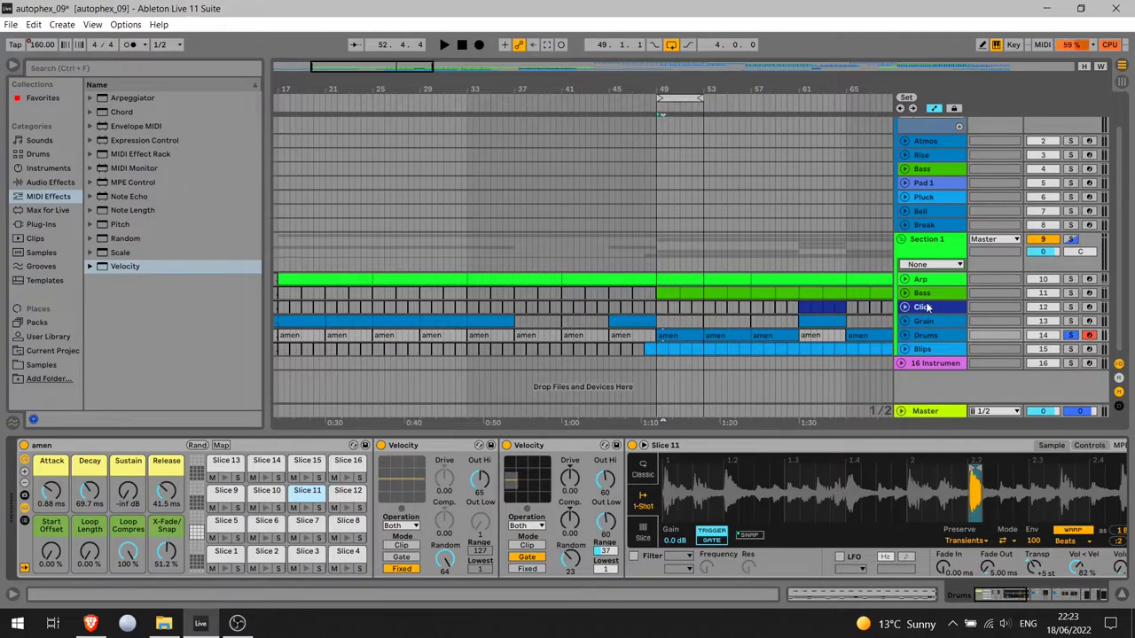
Select the Click clip at bar 61 and preview its rack's Clean chain and the other chains
left_click(806, 306)
left_click(806, 306)
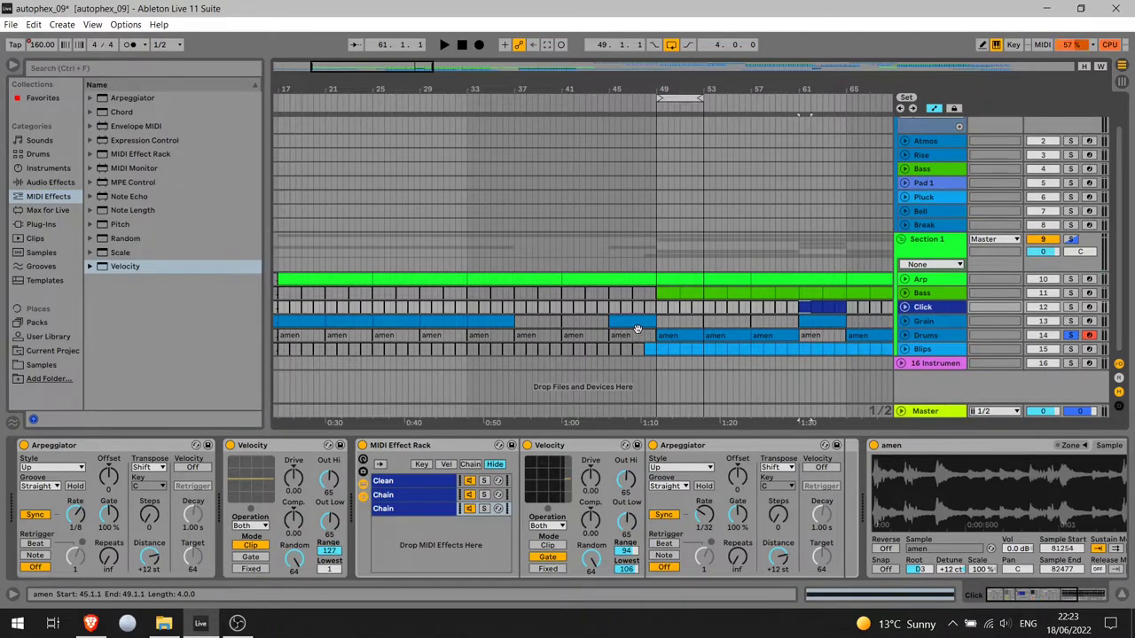
left_click(412, 483)
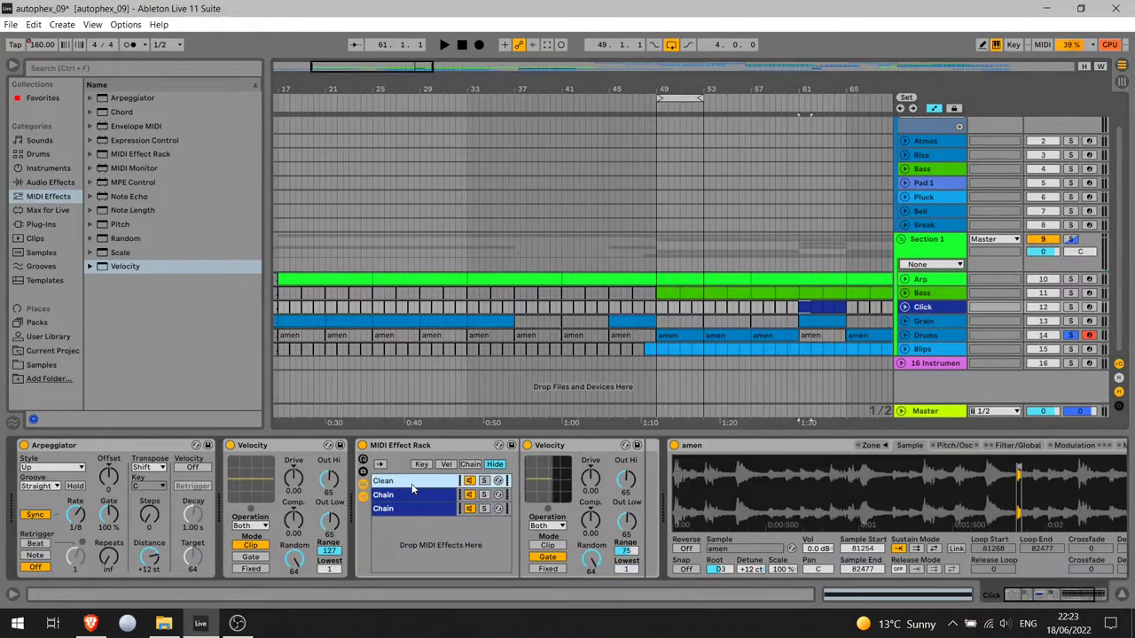
key("Down")
key("Down")
key("Up")
key("Up")
key("Down")
key("Down")
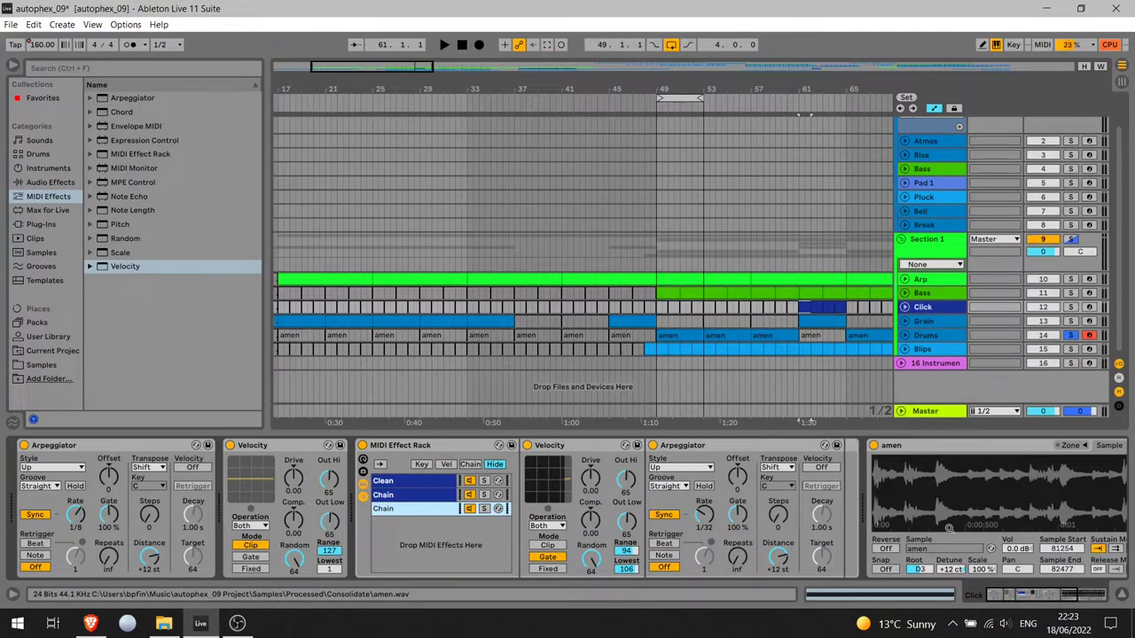
Loop the Click clip with Ctrl+L, solo its track, and audition it while viewing the amen Sampler
left_click(804, 308)
key("ctrl+l")
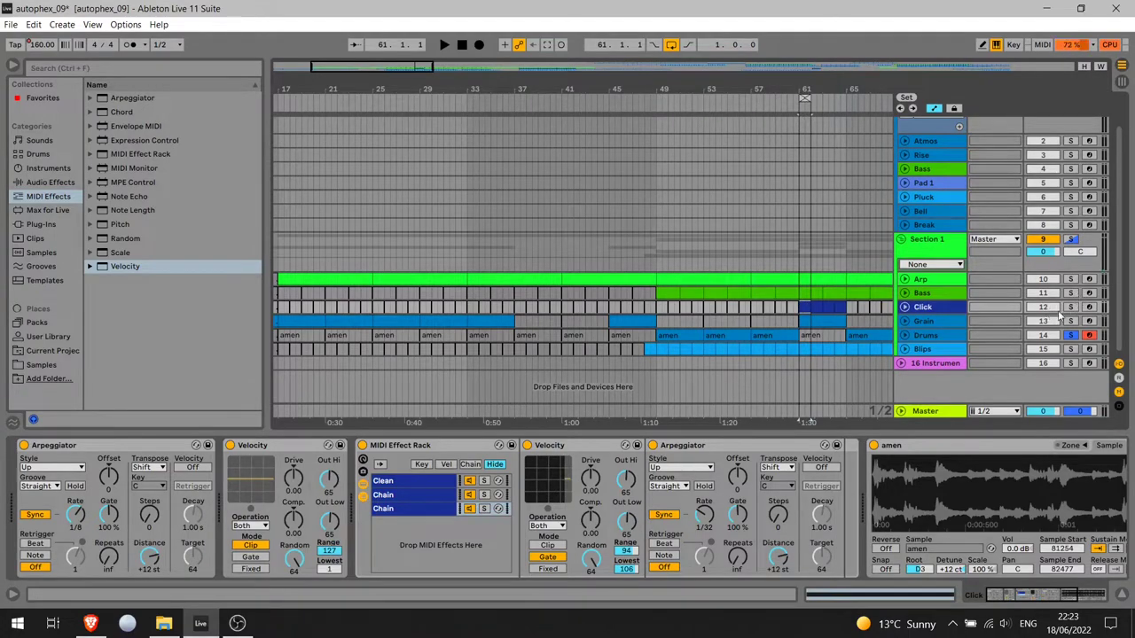
left_click(1070, 308)
key("space")
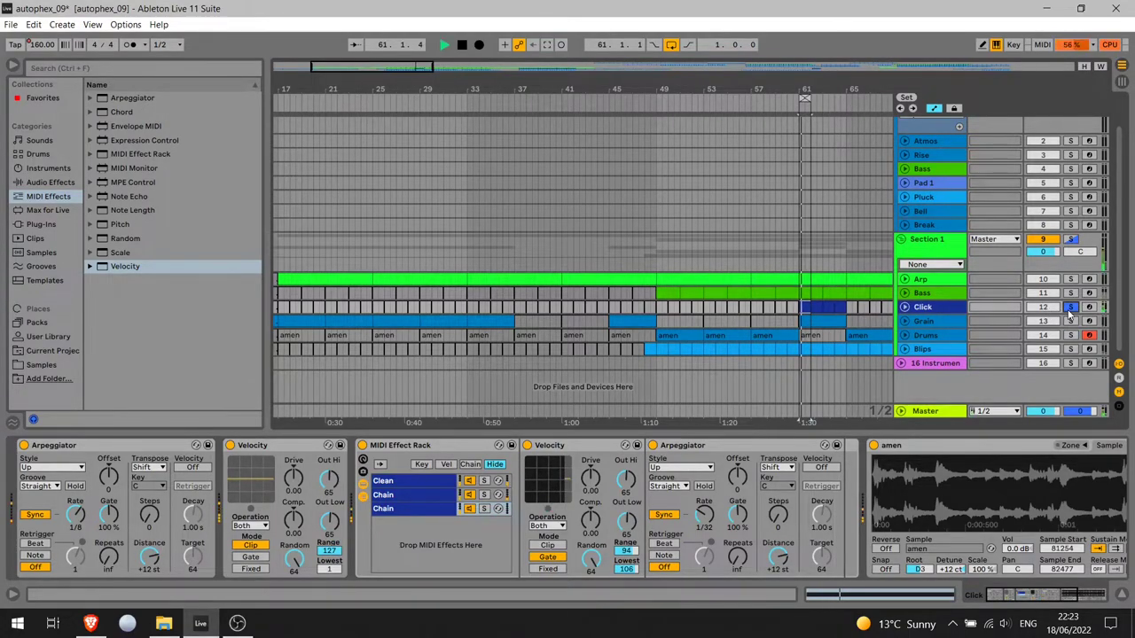
left_click(1062, 599)
scroll(1062, 599, "down", 3)
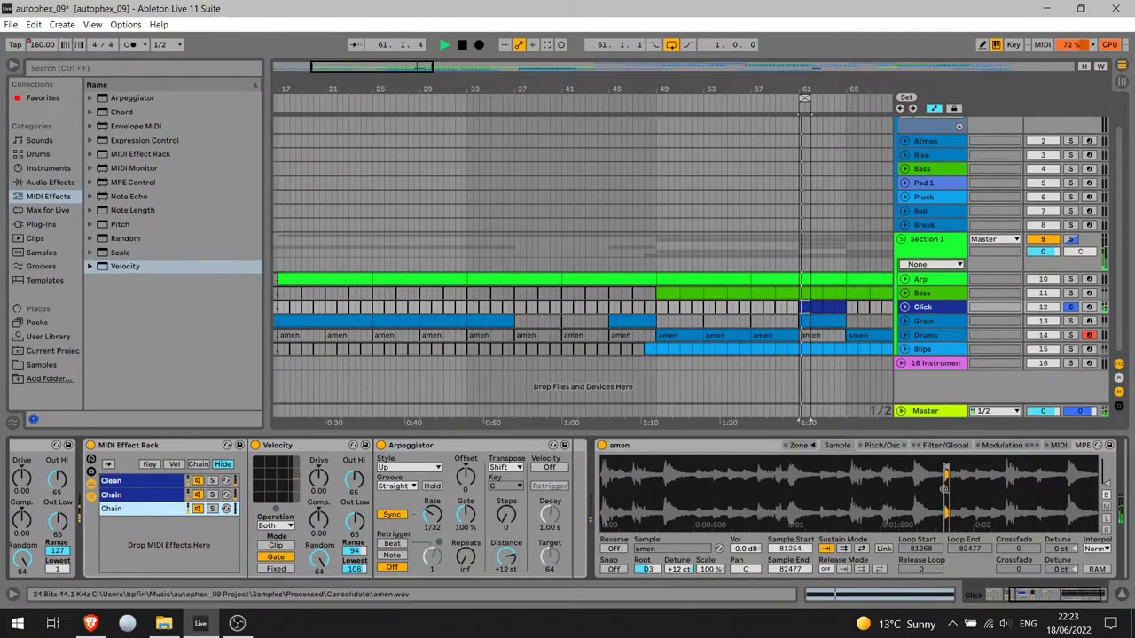
scroll(967, 497, "up", 3)
scroll(944, 489, "up", 2)
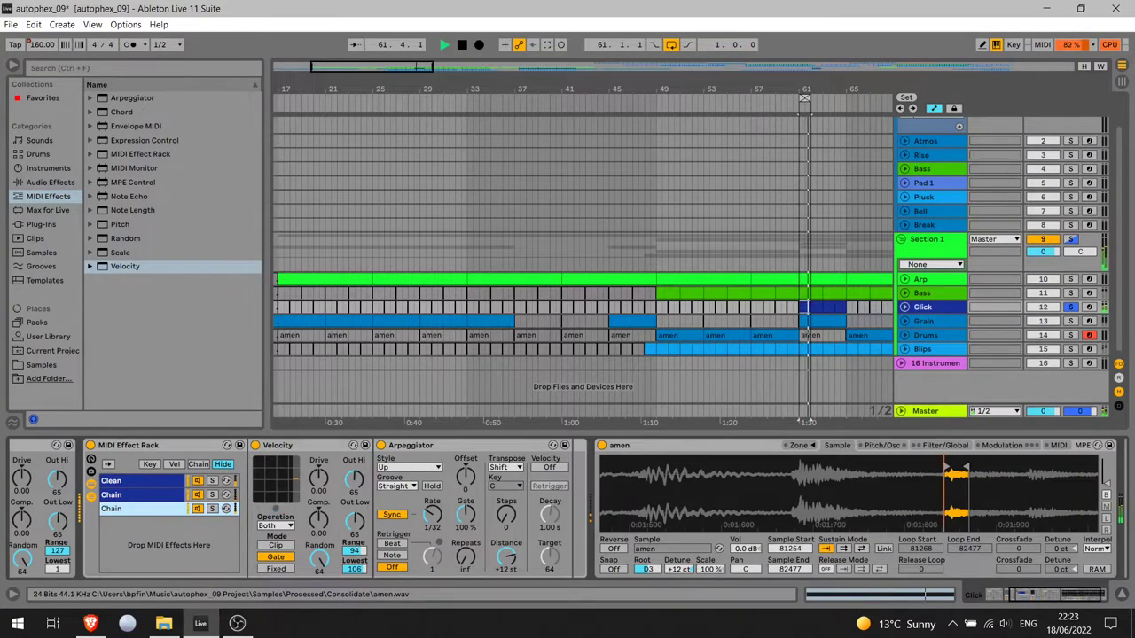
scroll(944, 483, "down", 5)
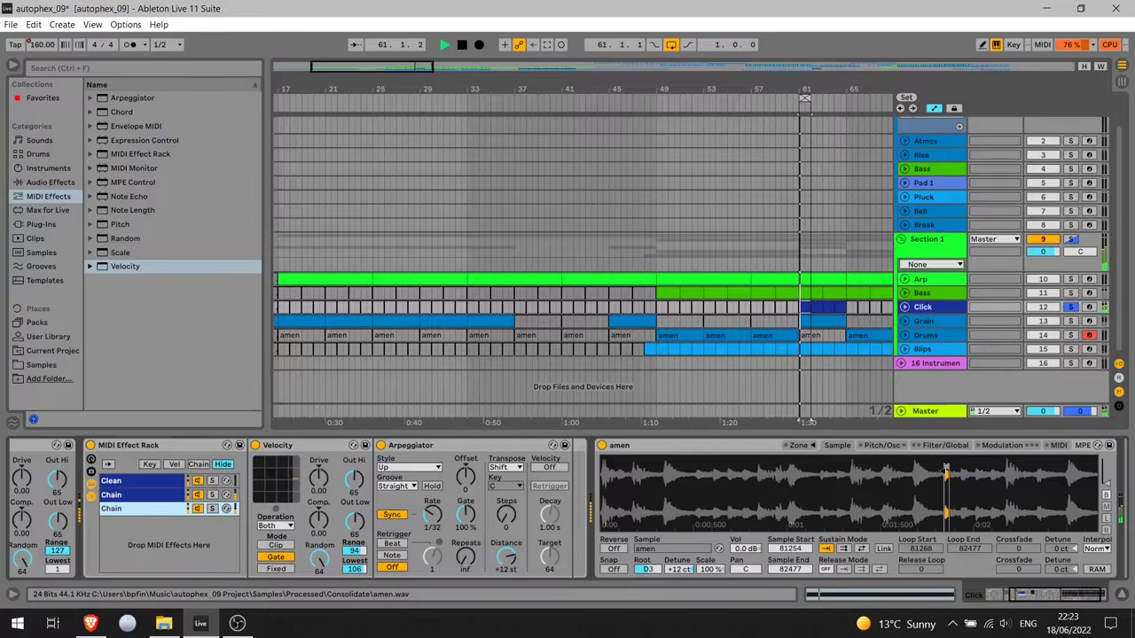
key("space")
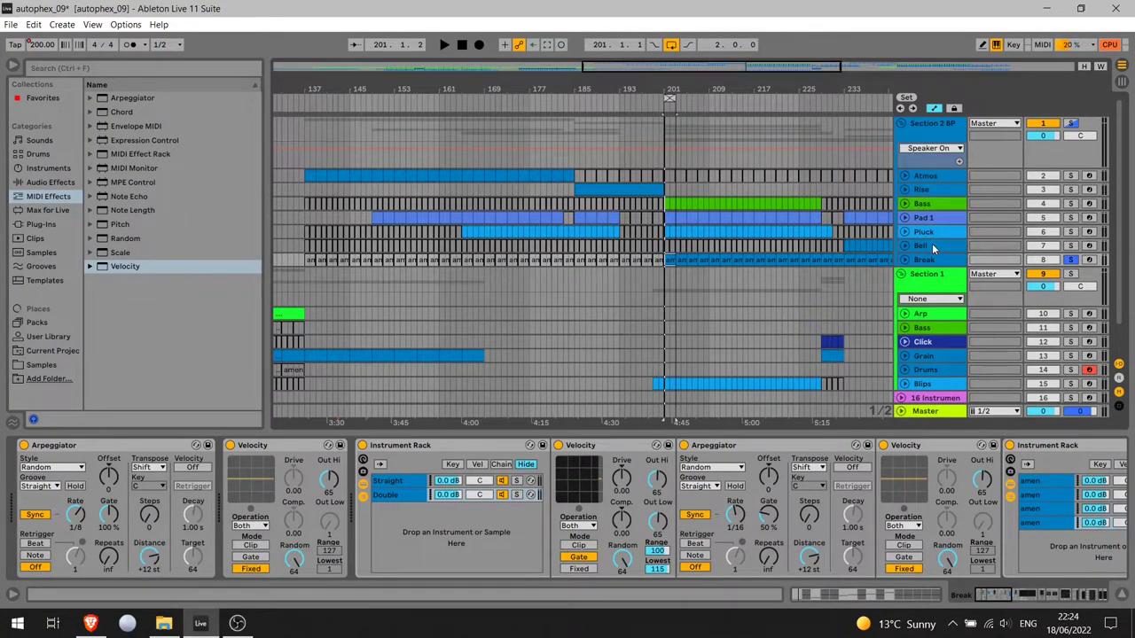
left_click(933, 246)
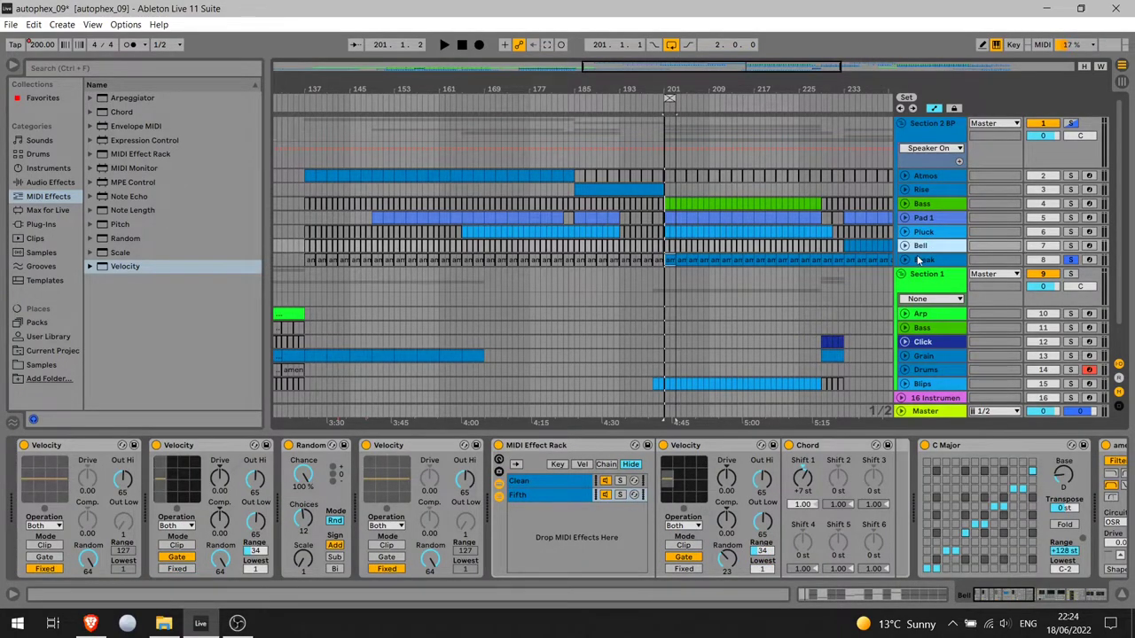
left_click(921, 259)
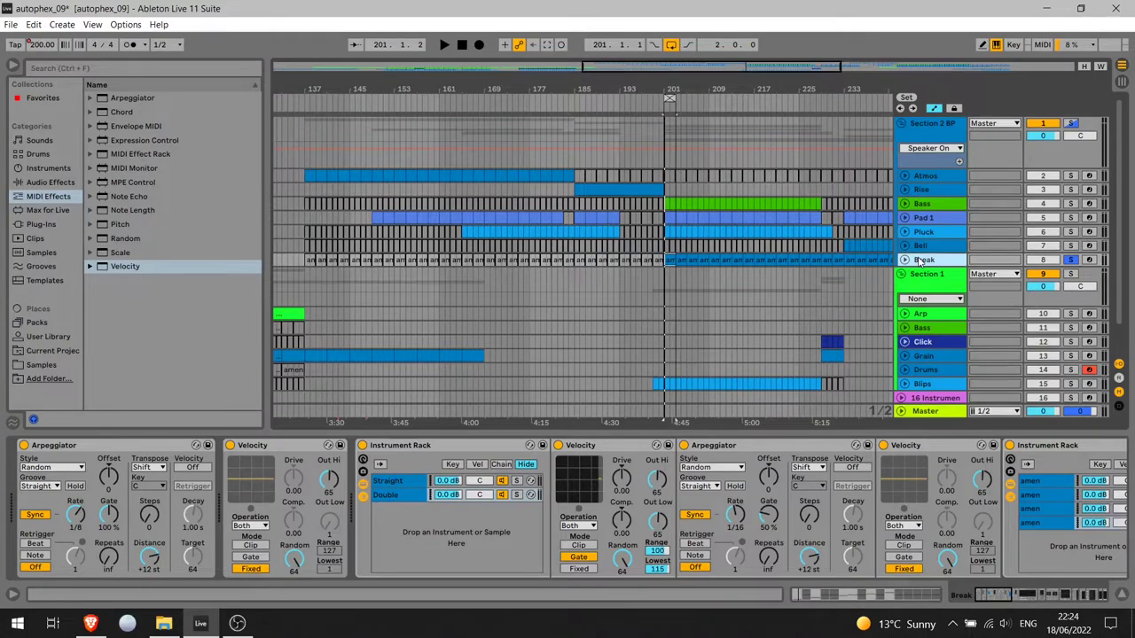
Start transport playback from bar 201 in Arrangement view
key("space")
Zoom in around bar 201 and open the amen clip's piano roll to view its slice notes
left_click_drag(678, 82, 555, 86)
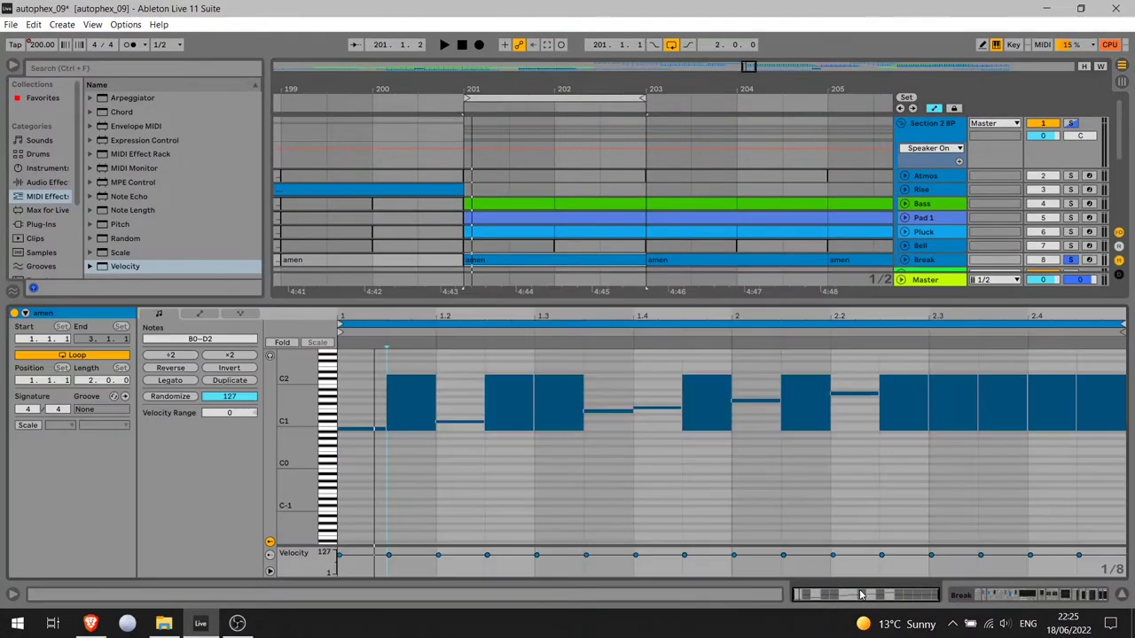
left_click(862, 593)
left_click_drag(302, 391, 329, 462)
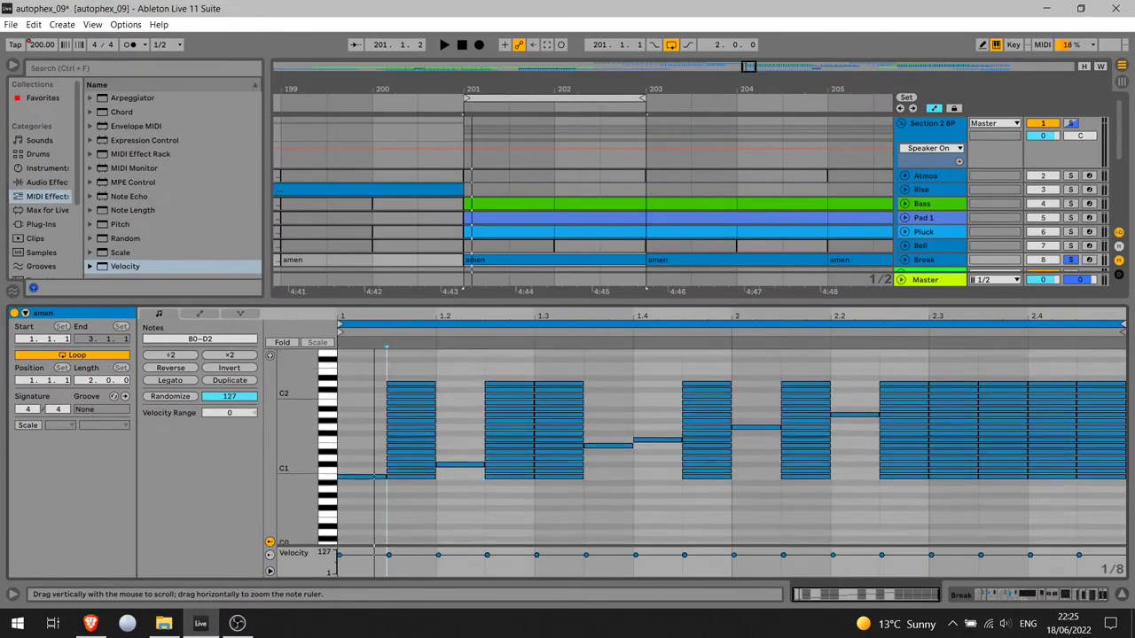
scroll(302, 425, "down", 1)
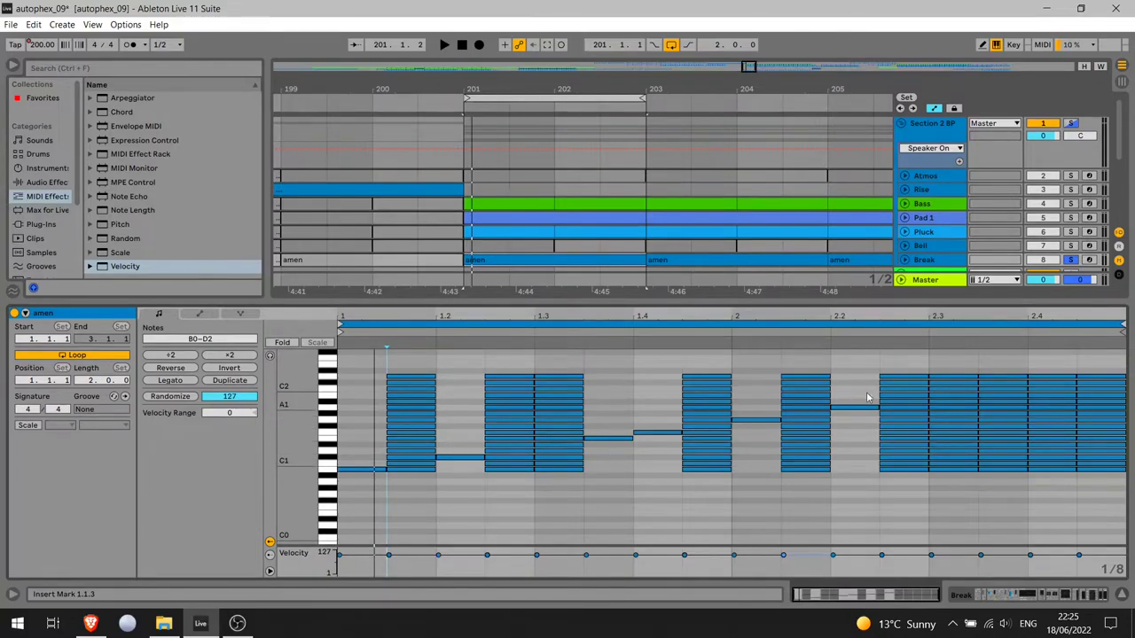
Toggle between clip notes and devices, select then deselect one slice-note stack, ending on the device chain
key("shift+Tab")
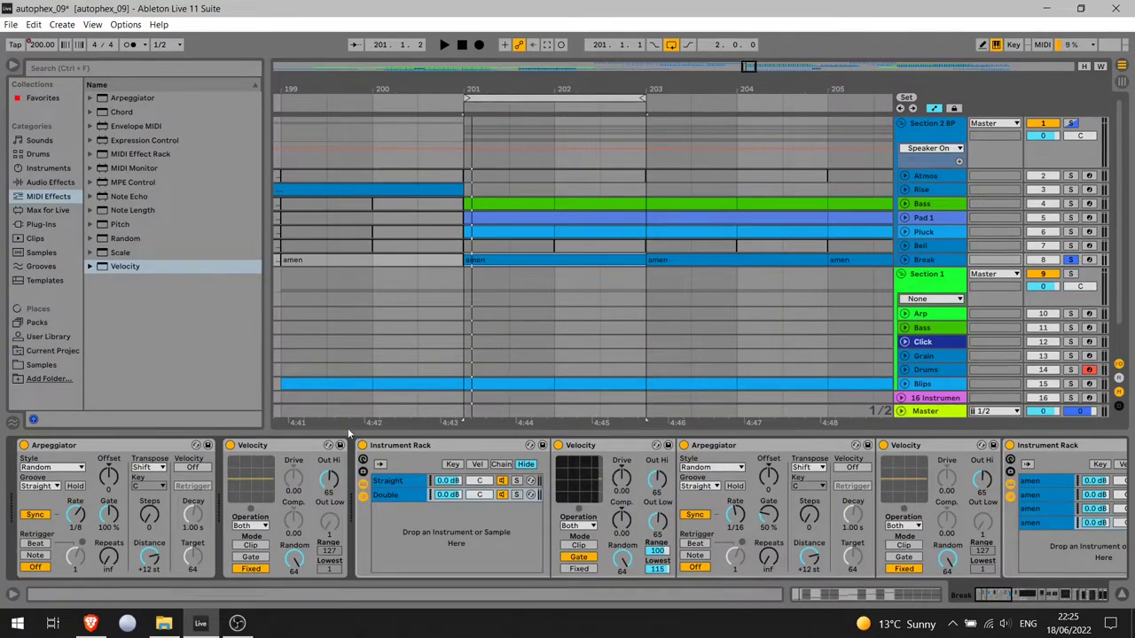
key("shift+Tab")
key("shift+Tab")
key("shift+Tab")
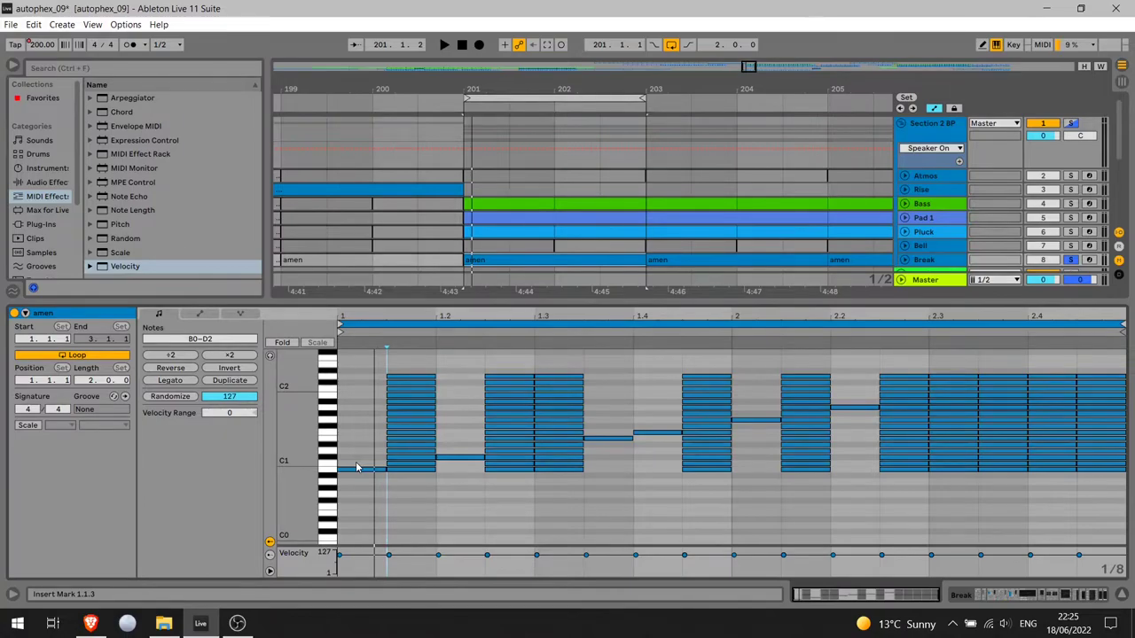
key("shift+Tab")
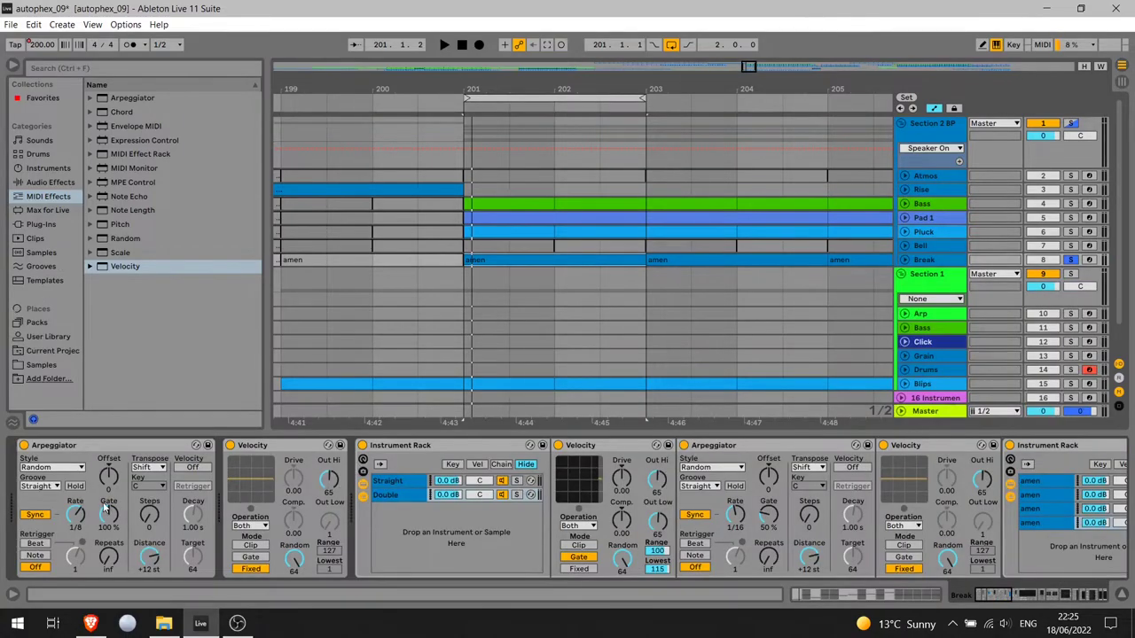
key("shift+Tab")
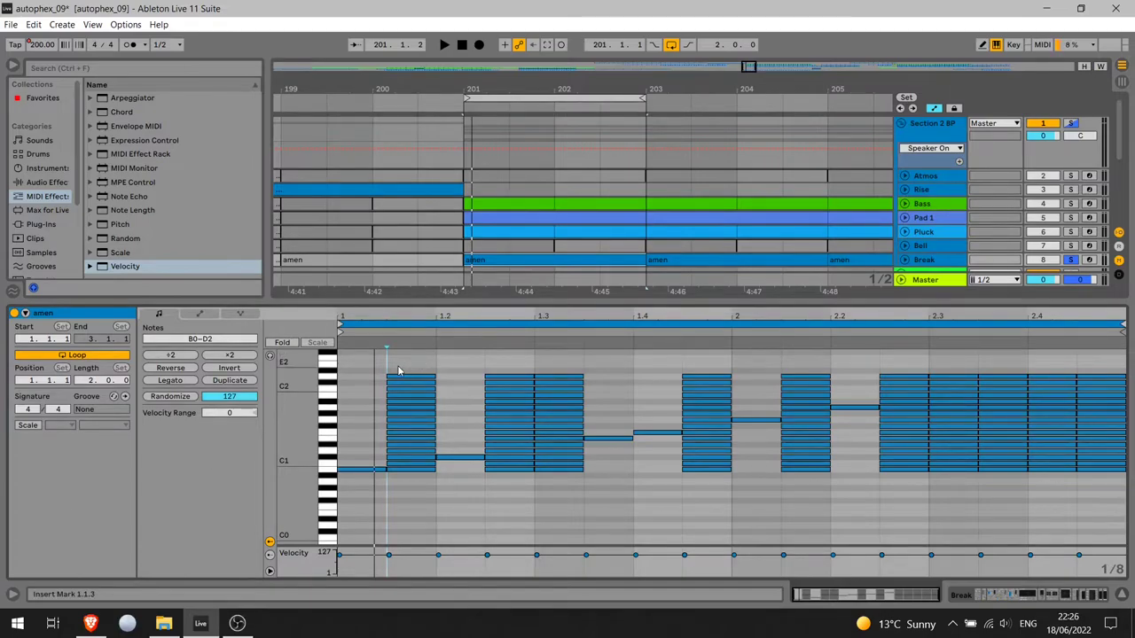
left_click_drag(398, 375, 409, 629)
left_click(392, 522)
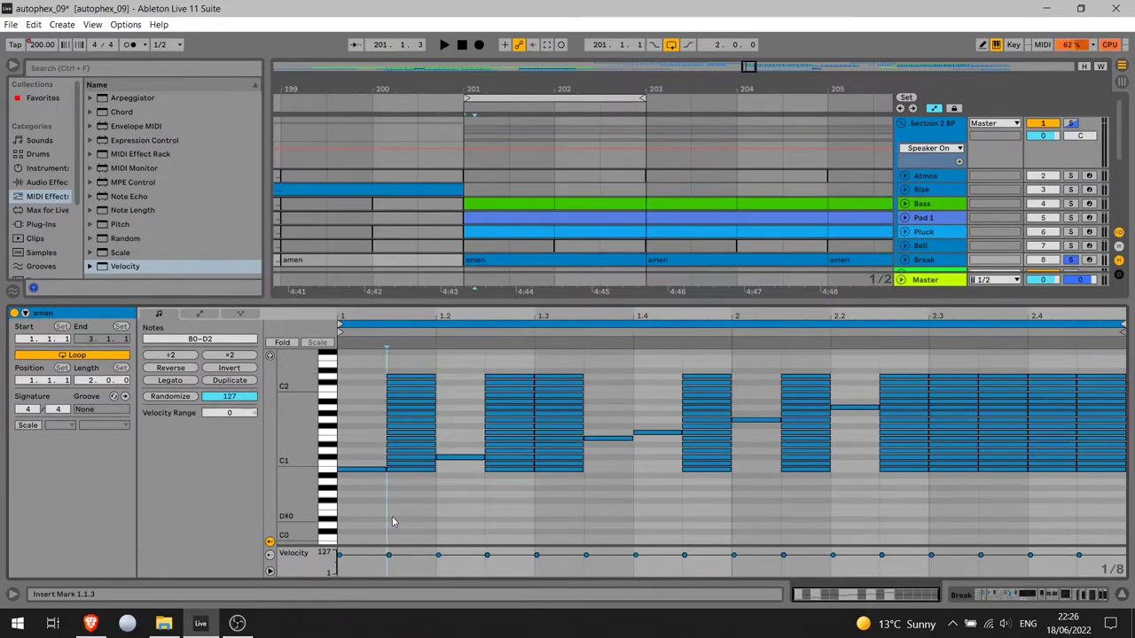
key("shift+Tab")
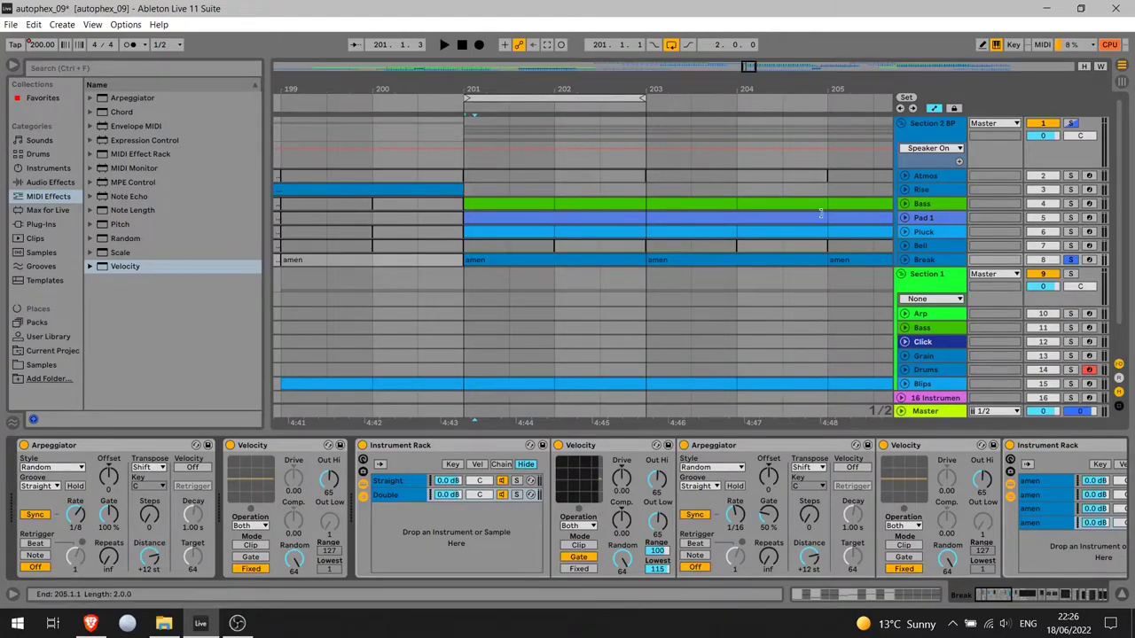
Unfold the Break track, trim the loop near bar 202.3, then loop the amen clip over bars 201–203
left_click(906, 260)
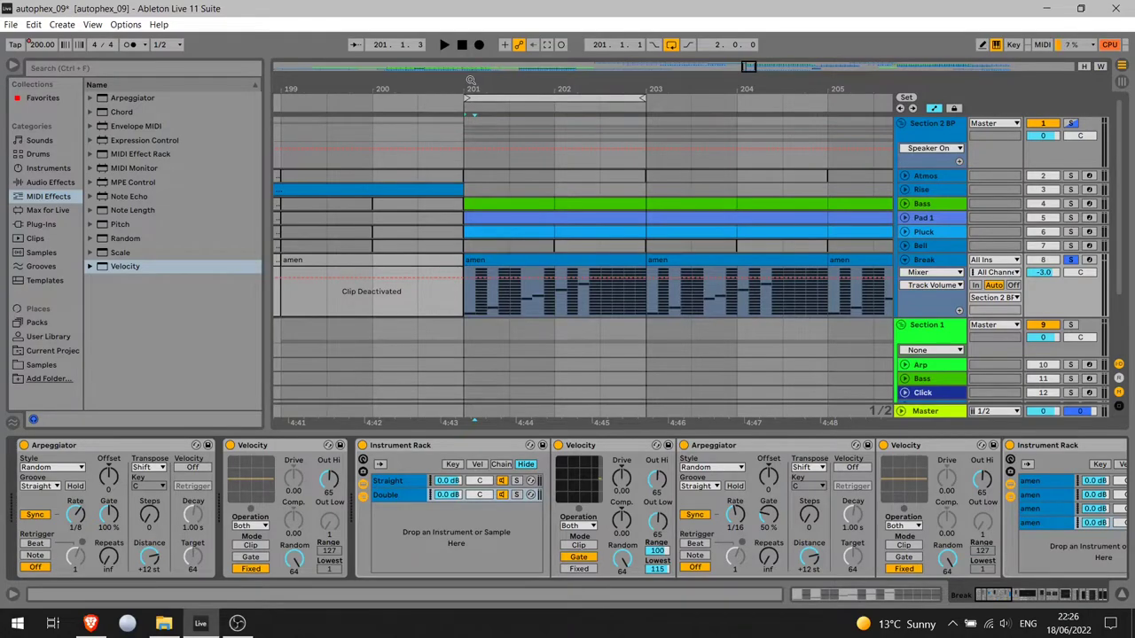
left_click_drag(472, 86, 699, 126)
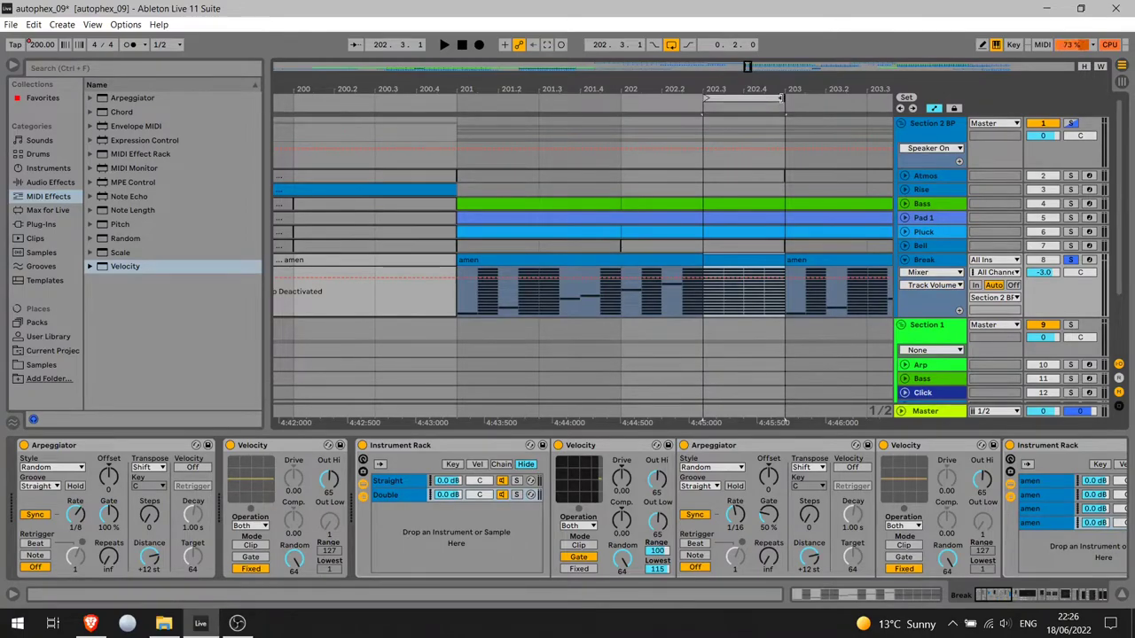
key("ctrl+Left")
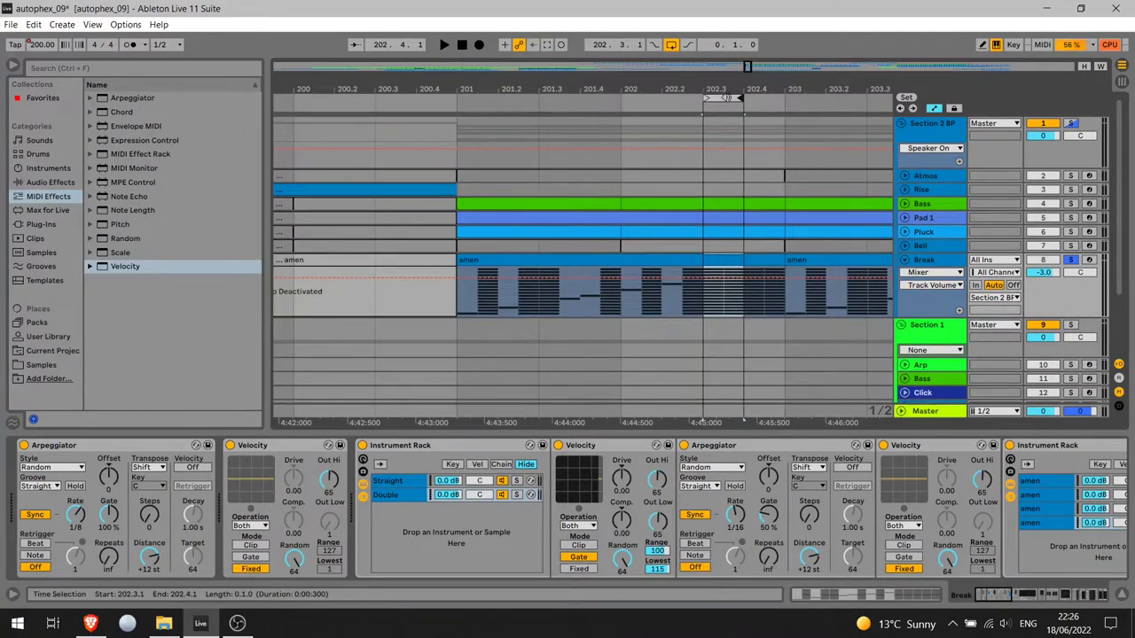
left_click_drag(728, 81, 752, 104)
left_click(752, 99)
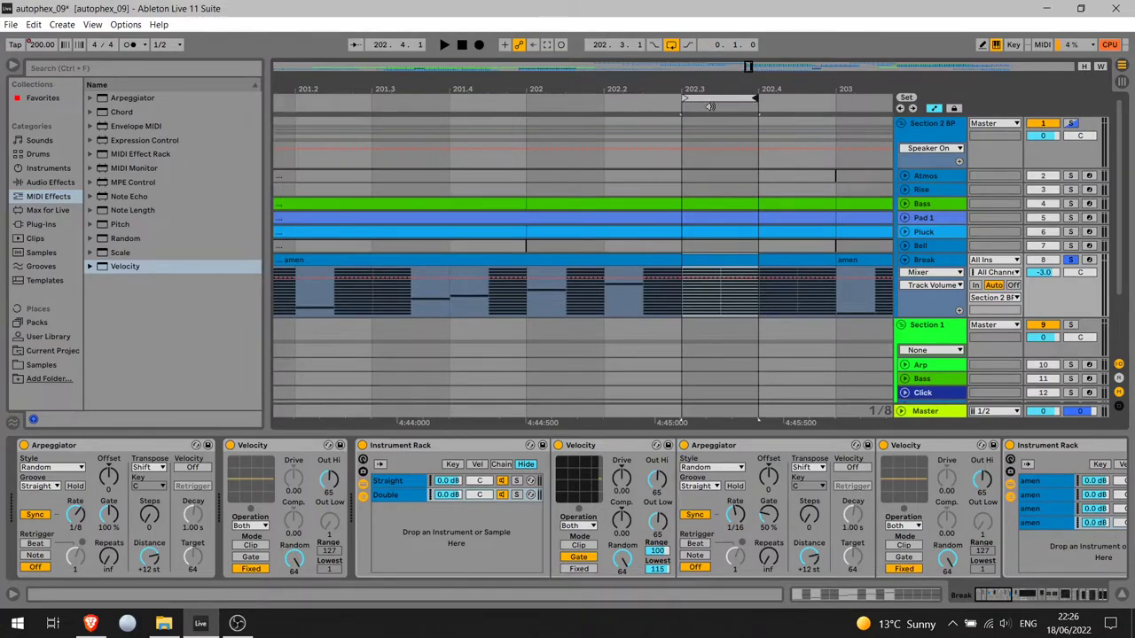
key("ctrl+1")
left_click_drag(717, 306, 683, 310)
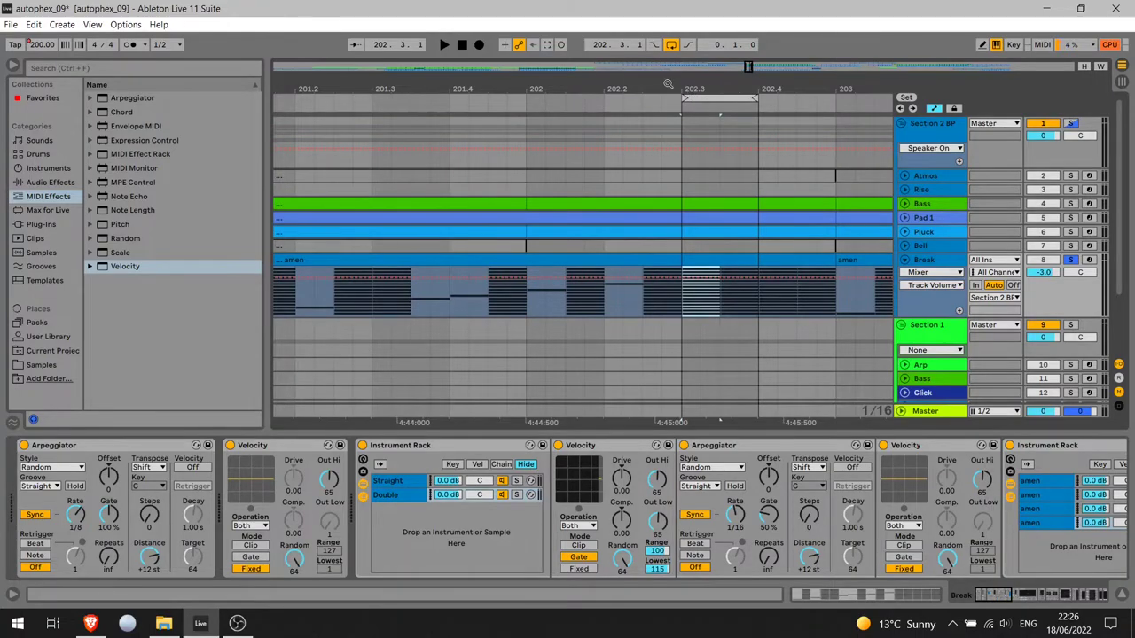
left_click_drag(669, 84, 667, 71)
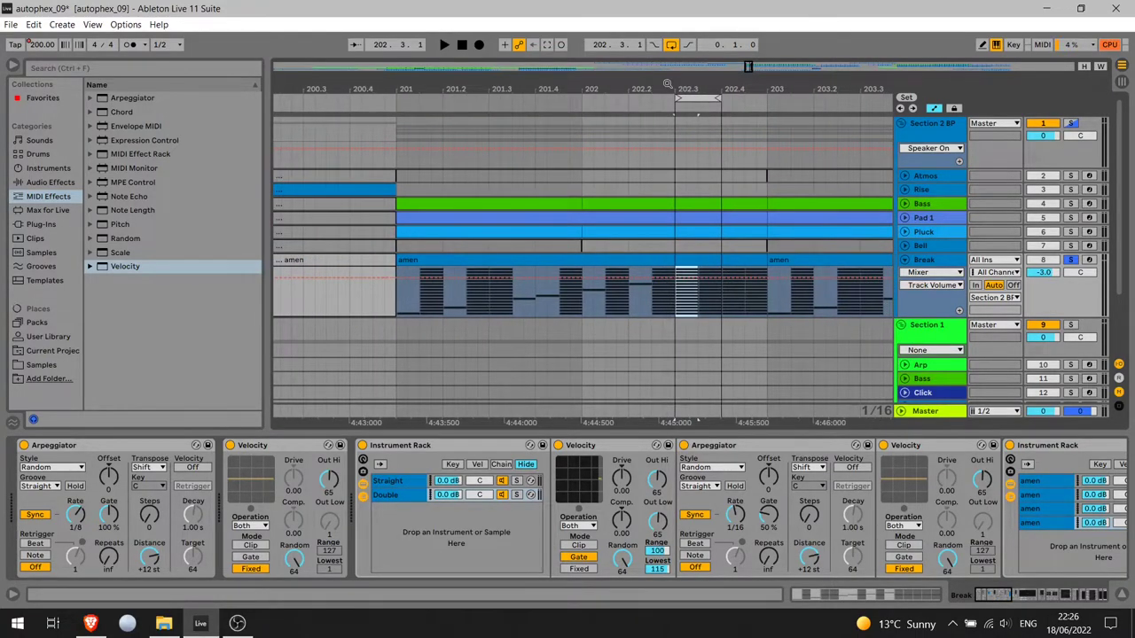
left_click(559, 259)
key("ctrl+l")
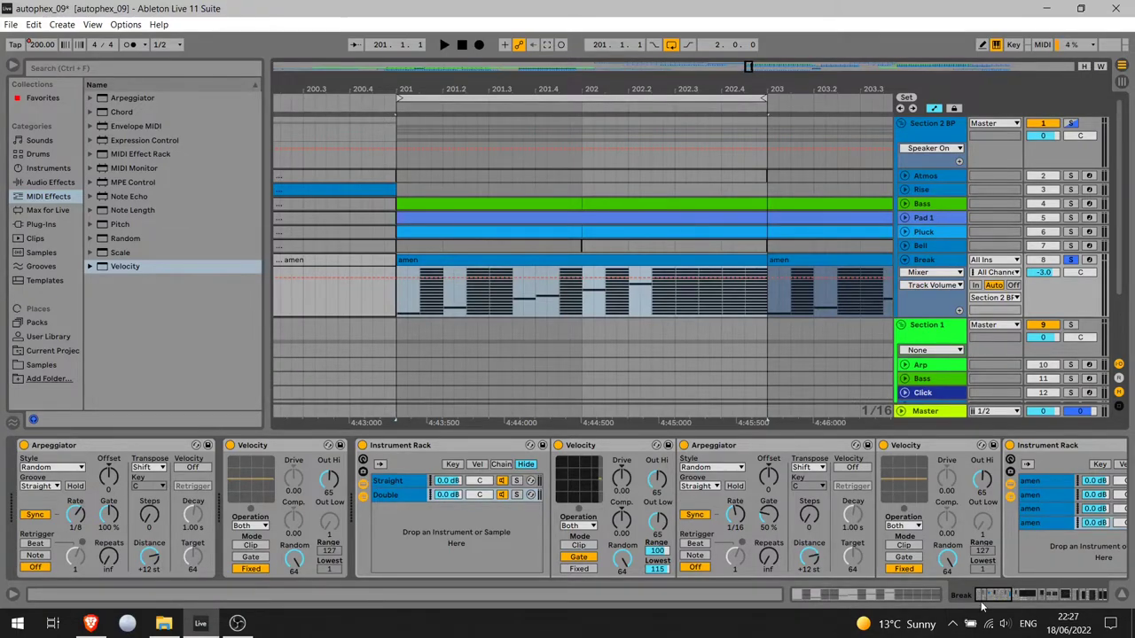
Select all amen chains and briefly open the Simpler's key zone editor to view the 16 slices
left_click_drag(982, 606, 1029, 608)
left_click(386, 483)
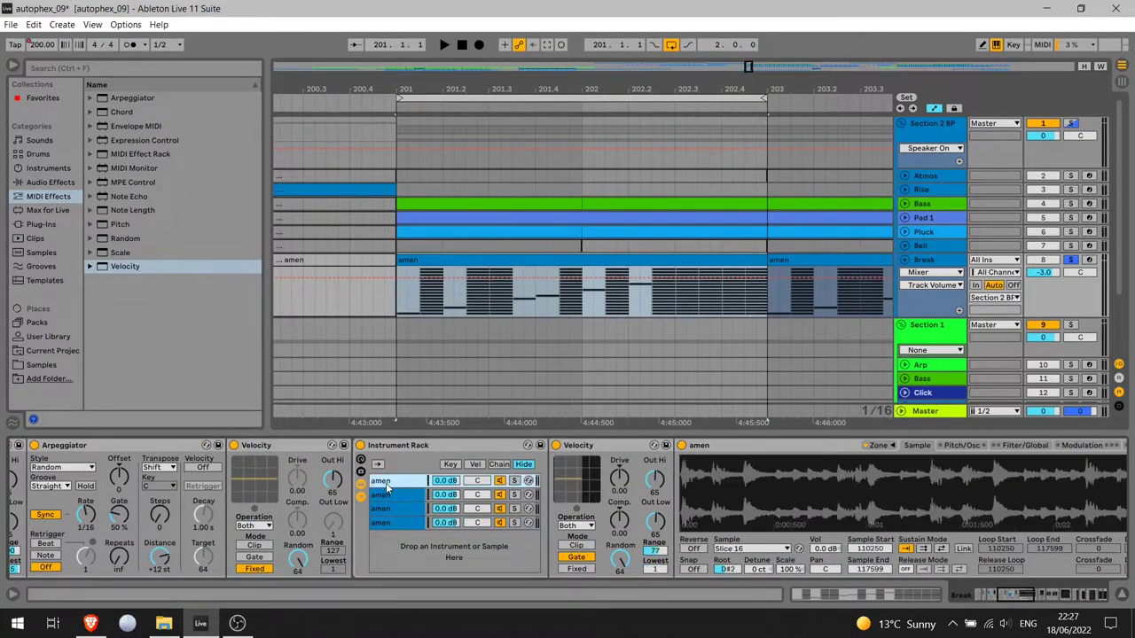
key("ctrl+a")
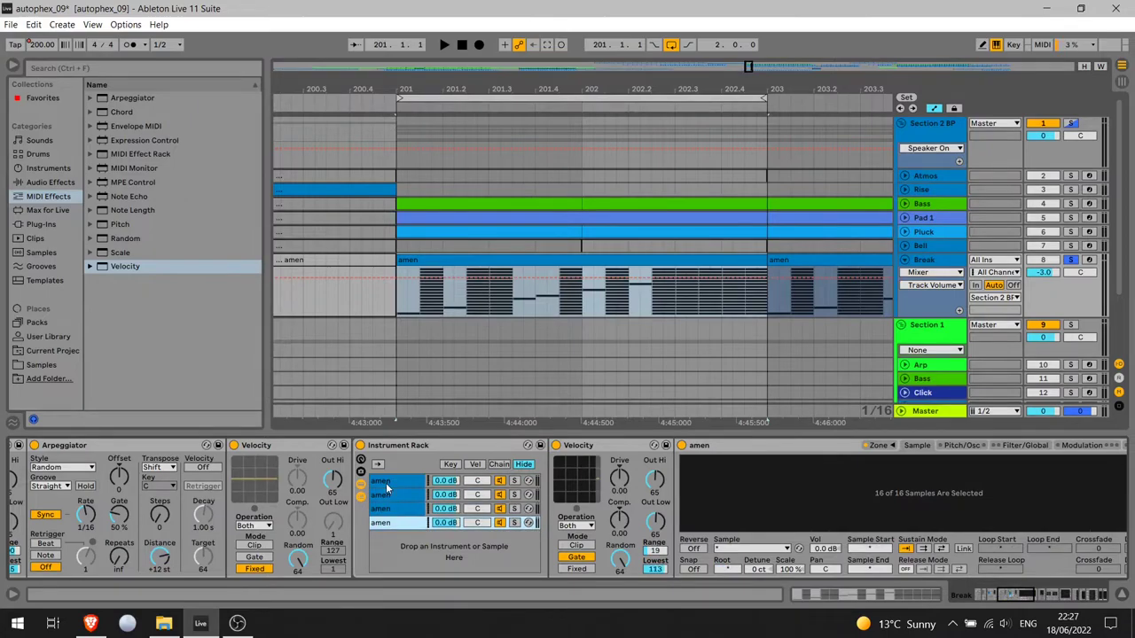
left_click(881, 446)
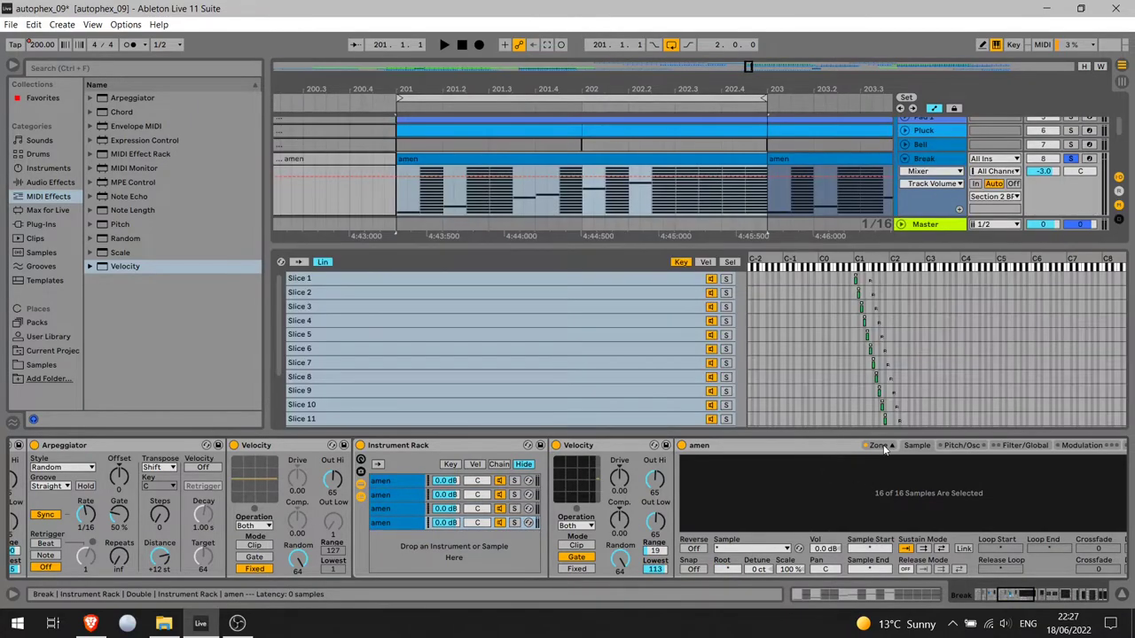
left_click(880, 446)
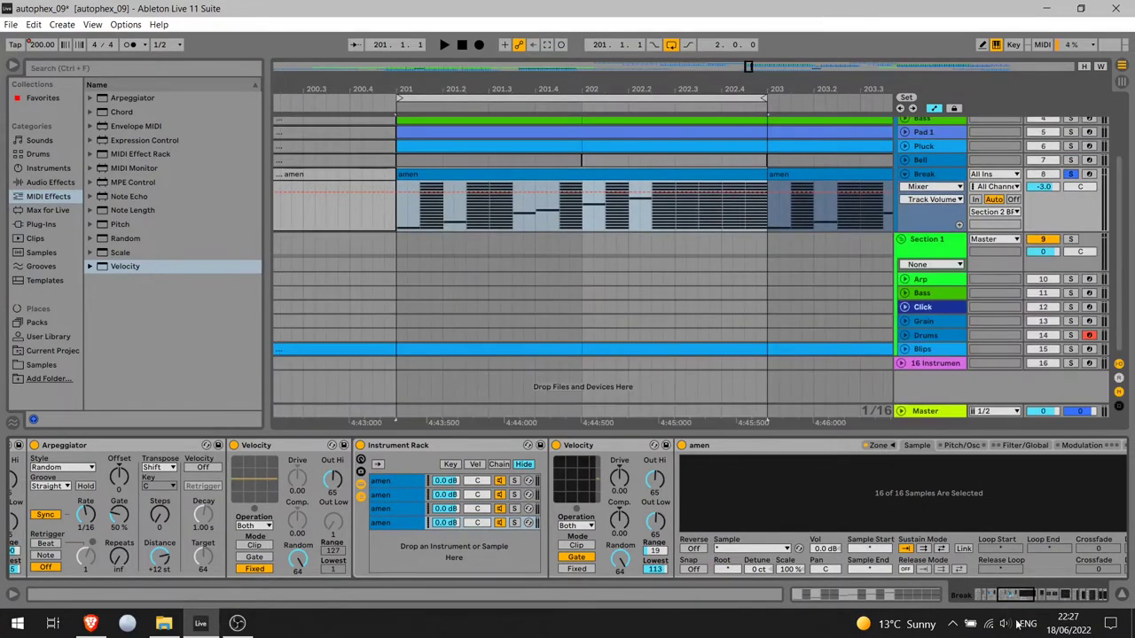
Scroll the device chain over to EQ Eight, Drum Buss and the other audio effects
left_click(1008, 600)
scroll(1009, 600, "up", 3)
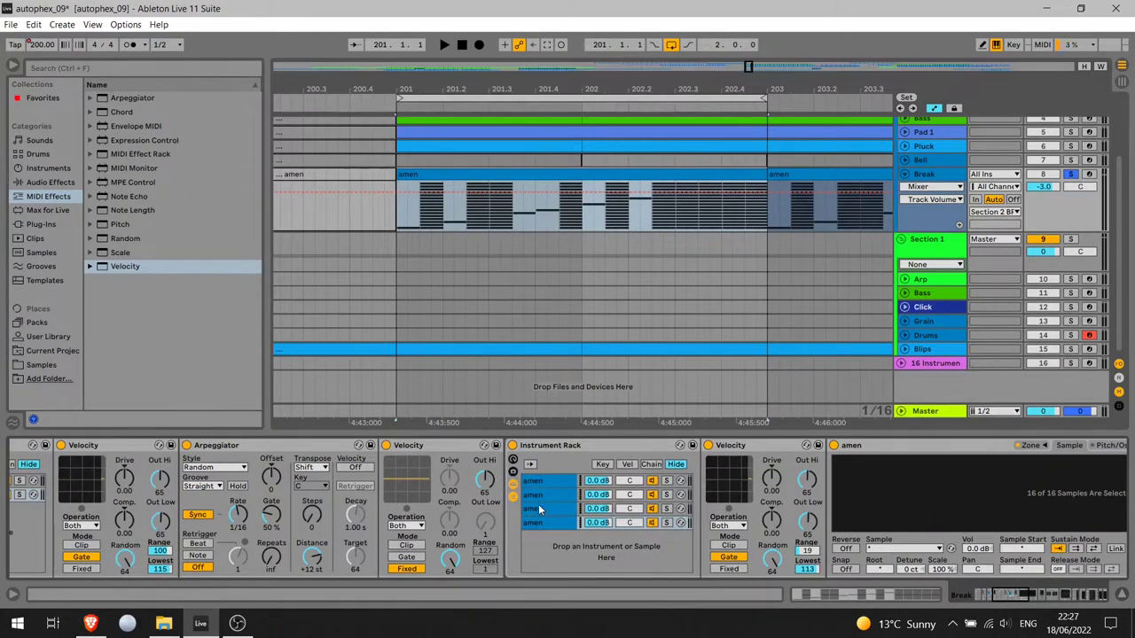
scroll(1016, 602, "down", 3)
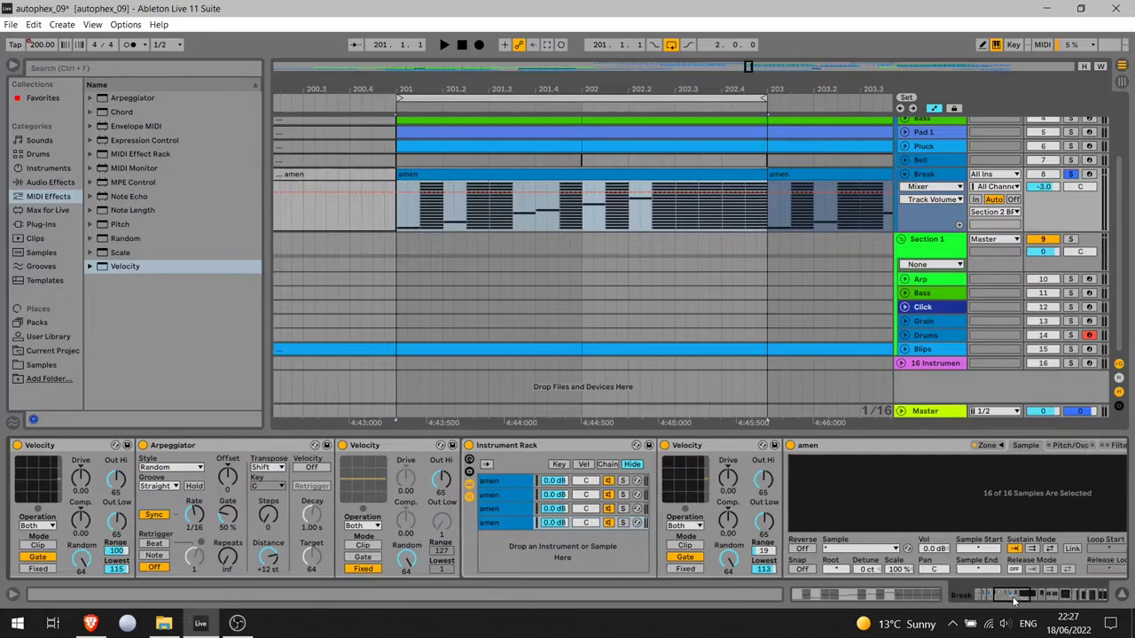
left_click_drag(1015, 602, 1069, 605)
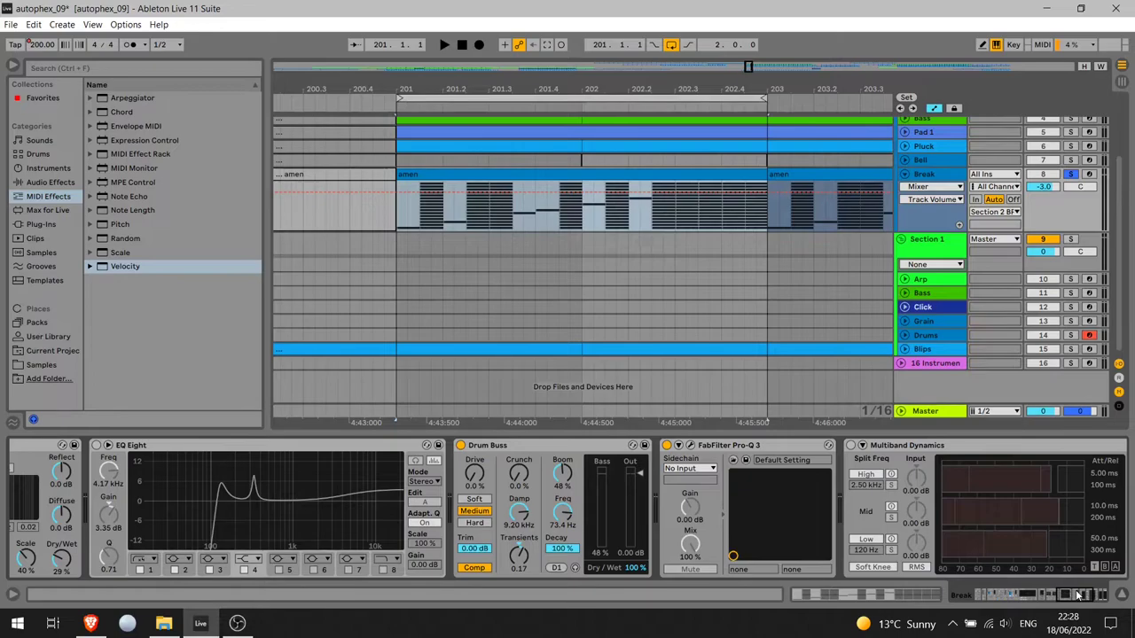
Scroll the device chain right to Gulfoss and Fielding DSP, then back left to the Arpeggiator
left_click_drag(1077, 596, 1095, 600)
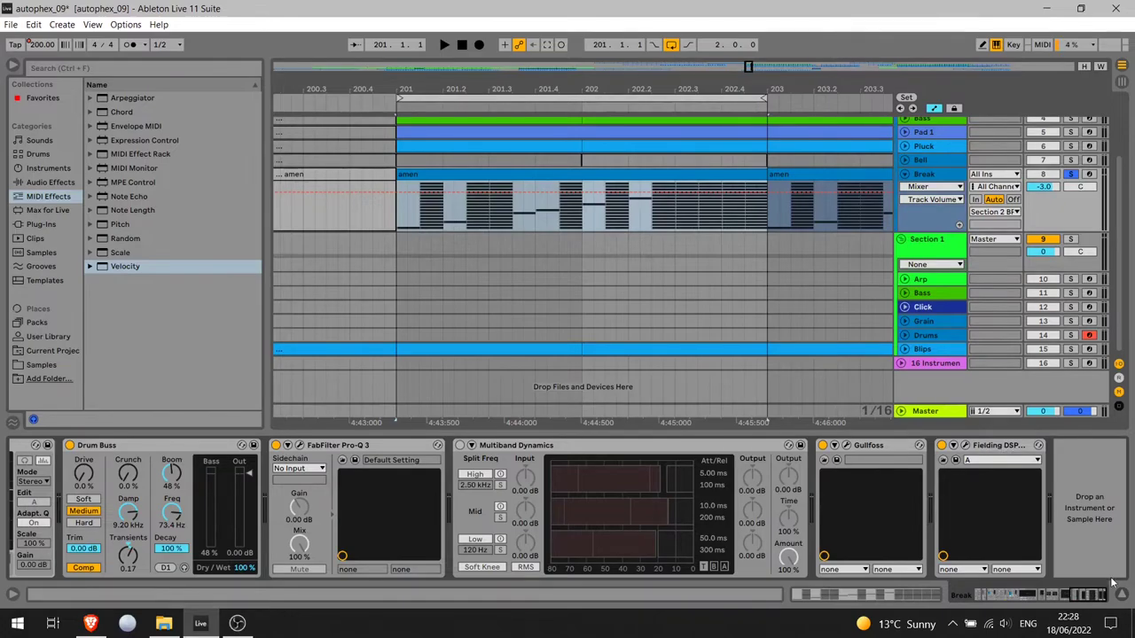
left_click_drag(1084, 600, 981, 601)
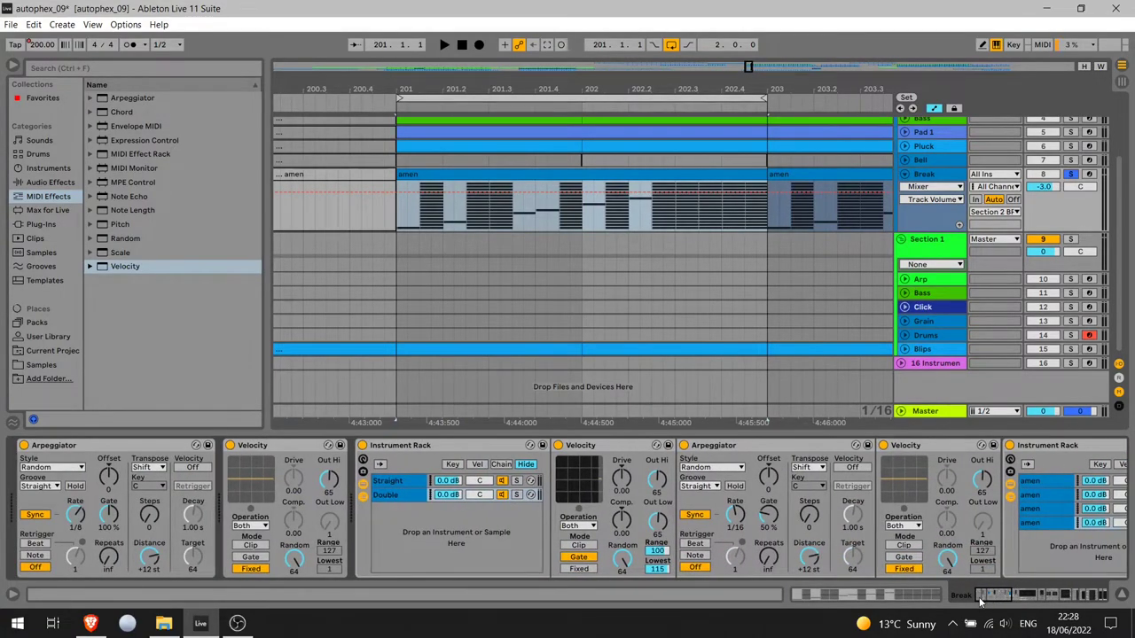
Show the Straight chain's devices and compare them with the Double chain's
left_click(401, 480)
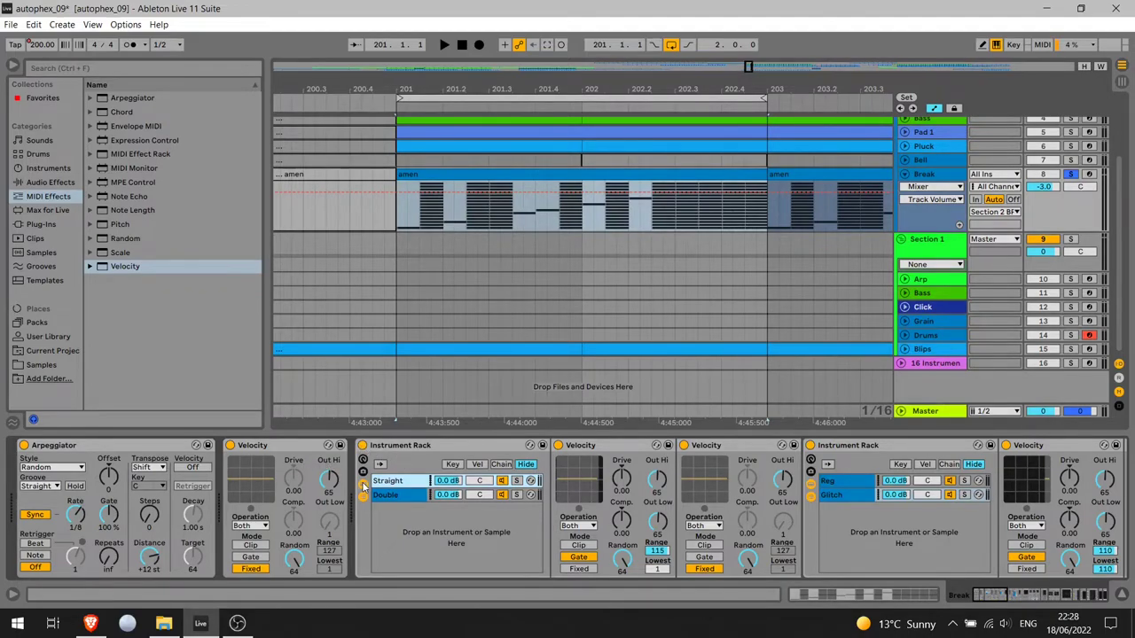
left_click(404, 482)
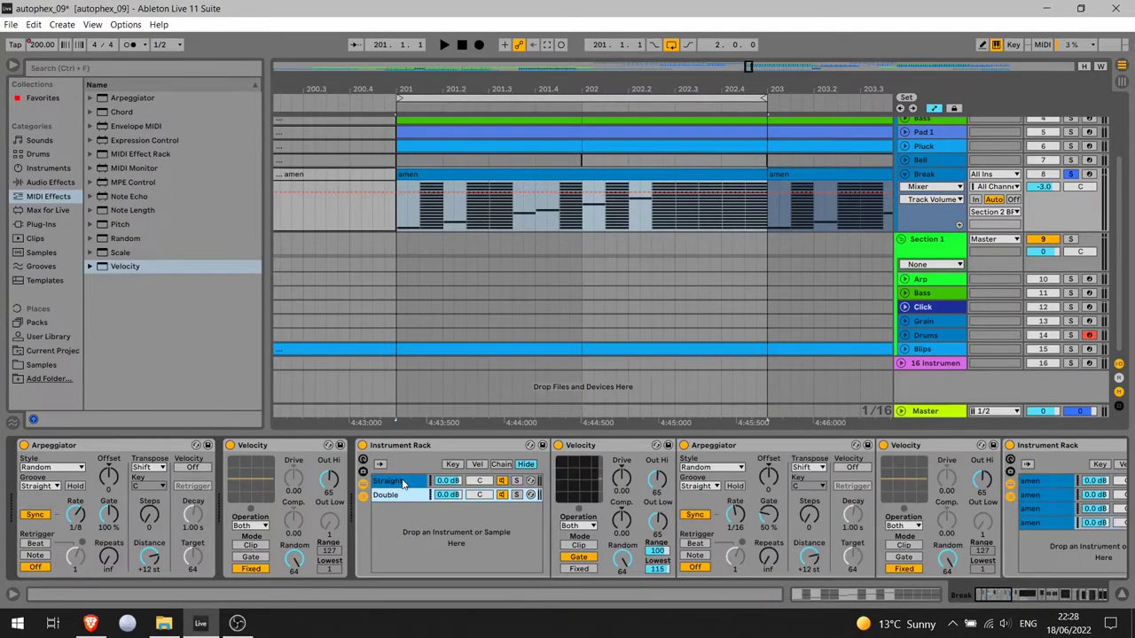
key("Down")
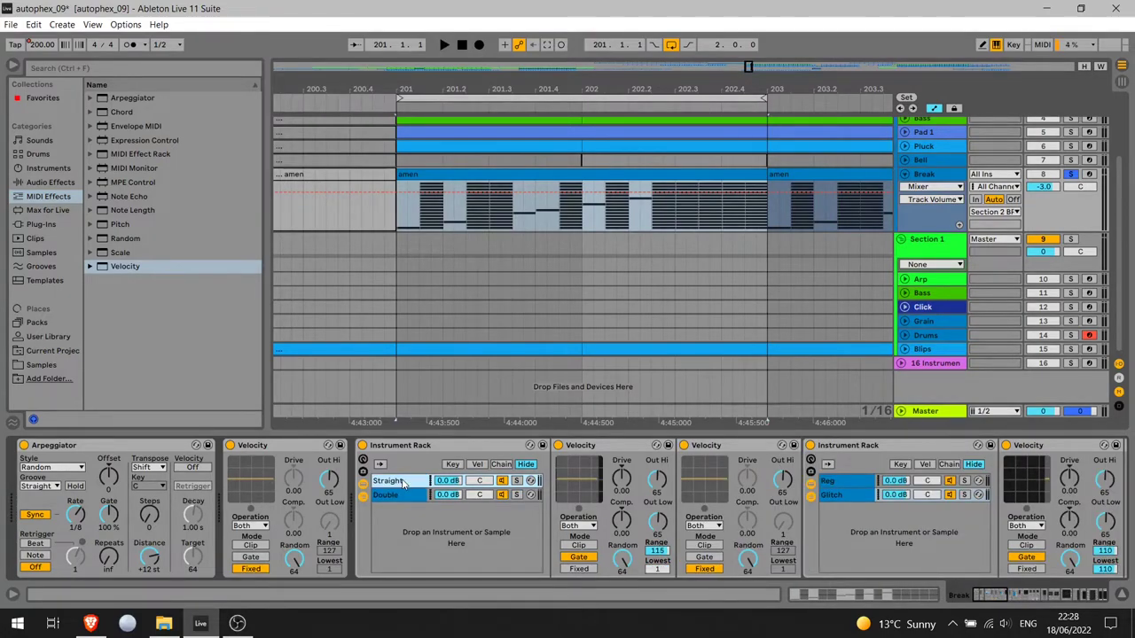
key("Up")
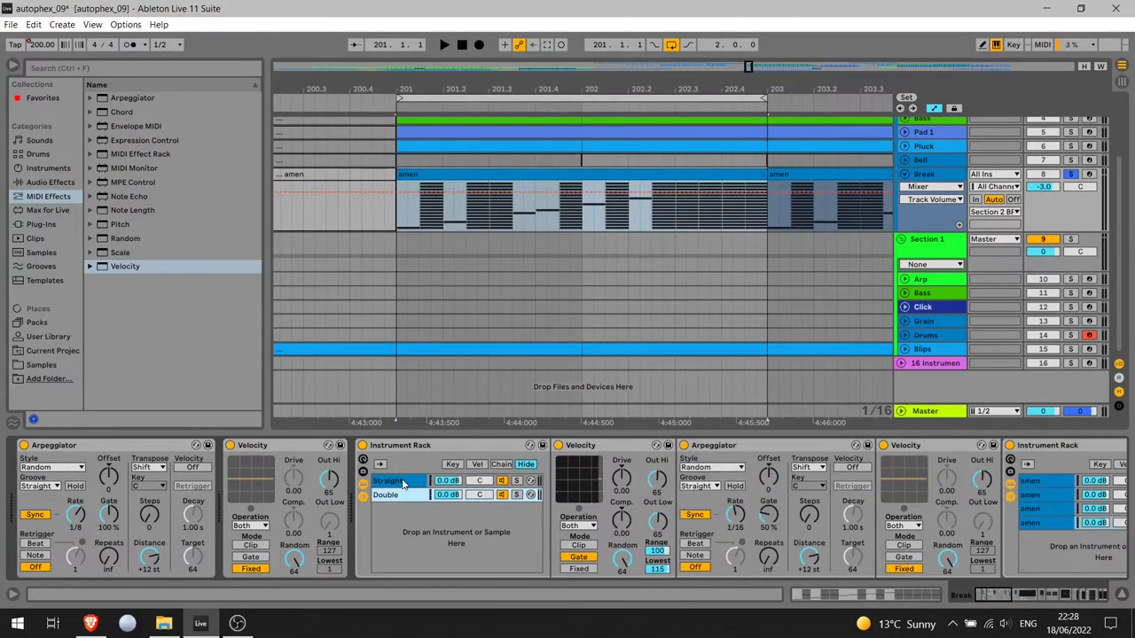
key("Down")
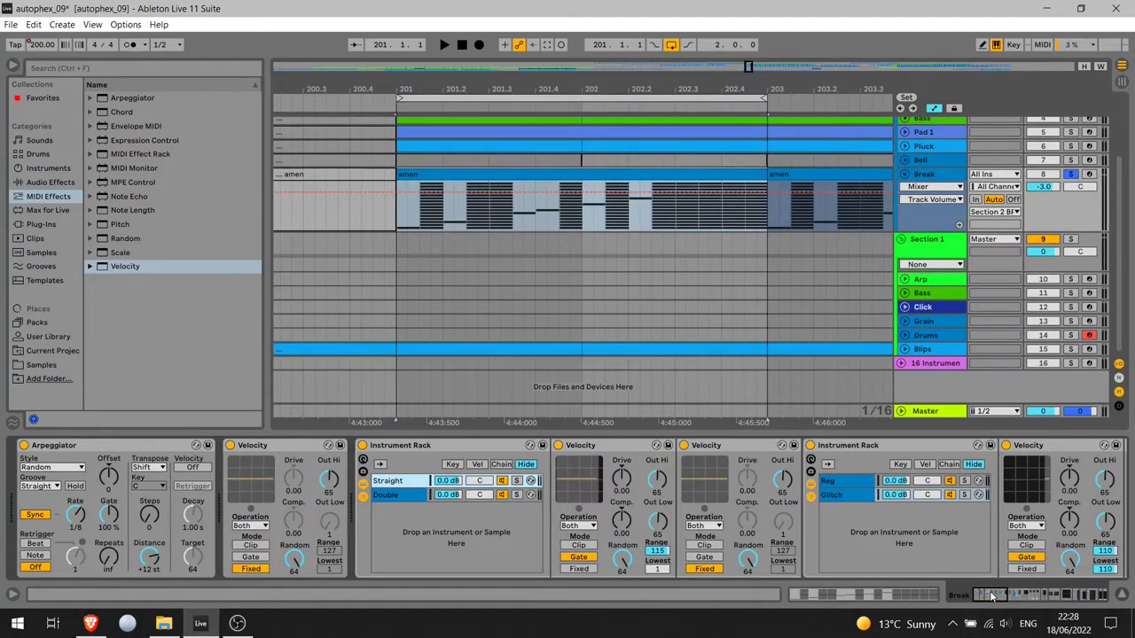
Inspect the Reg chain's velocity settings, compare with the Glitch chain, and return to Reg
left_click_drag(994, 597, 1008, 597)
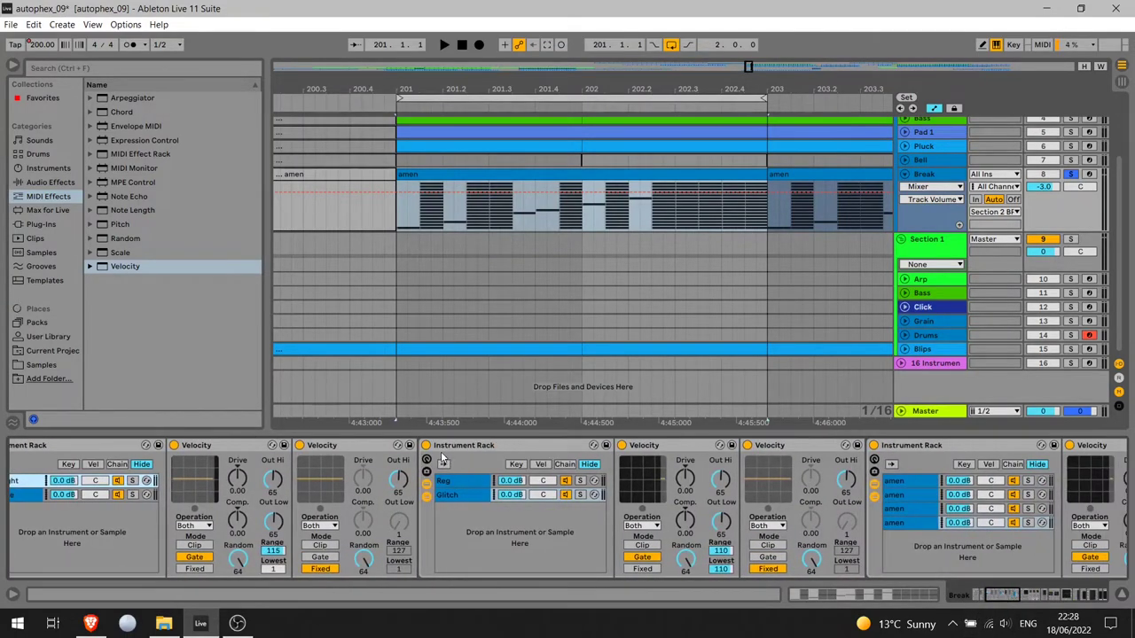
left_click(452, 482)
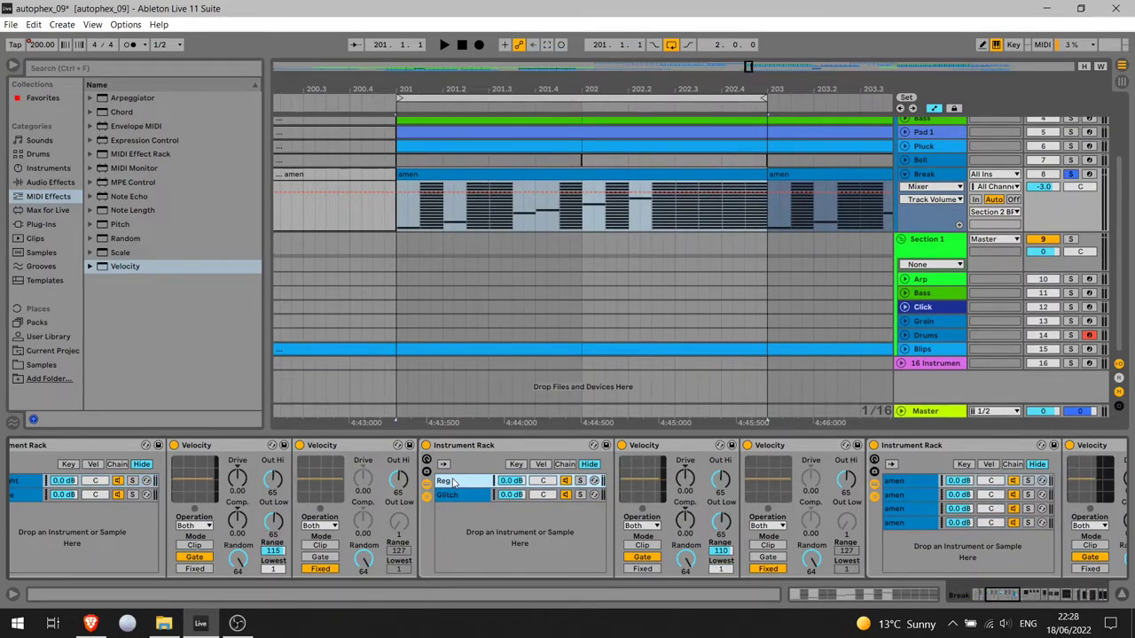
key("Down")
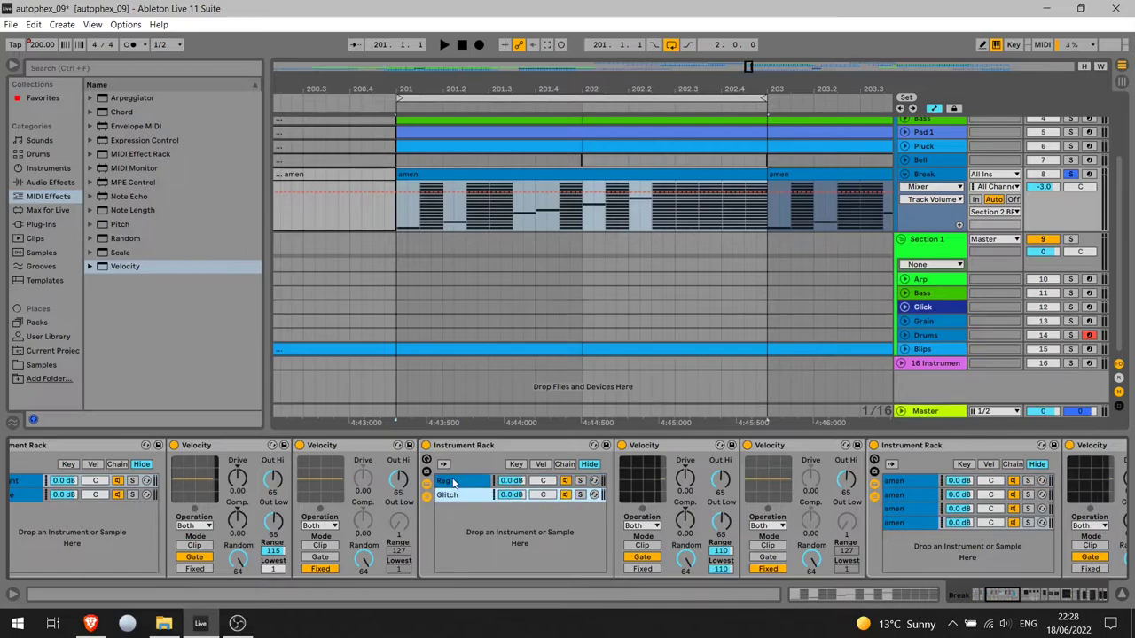
key("Up")
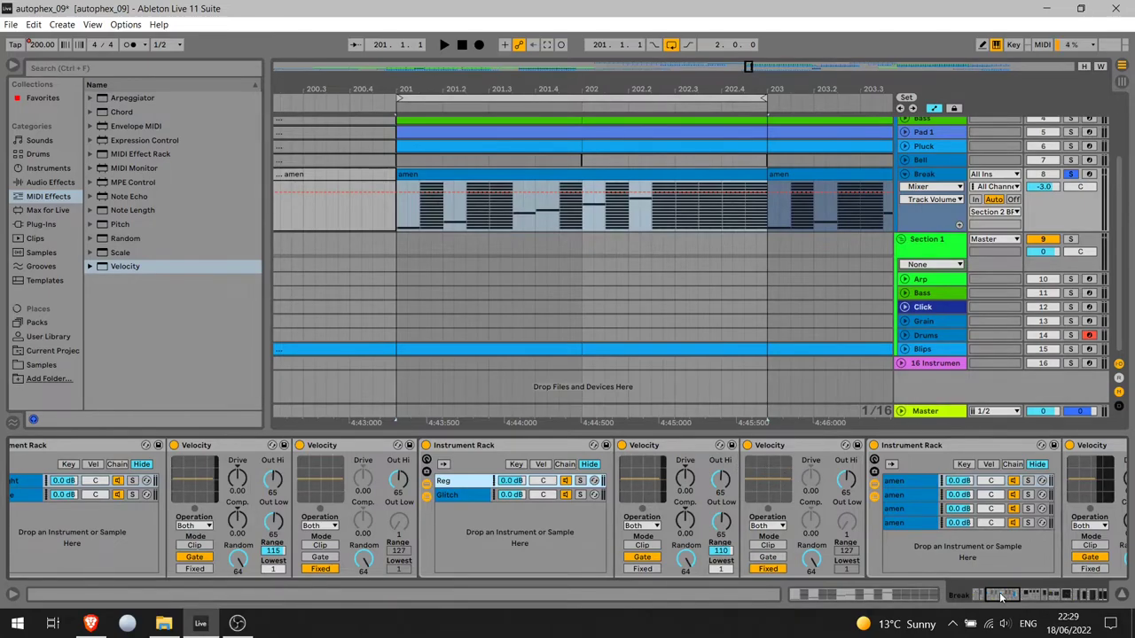
Compare the inner rack's first and fourth amen chains by stepping between them
left_click_drag(1002, 598, 1014, 594)
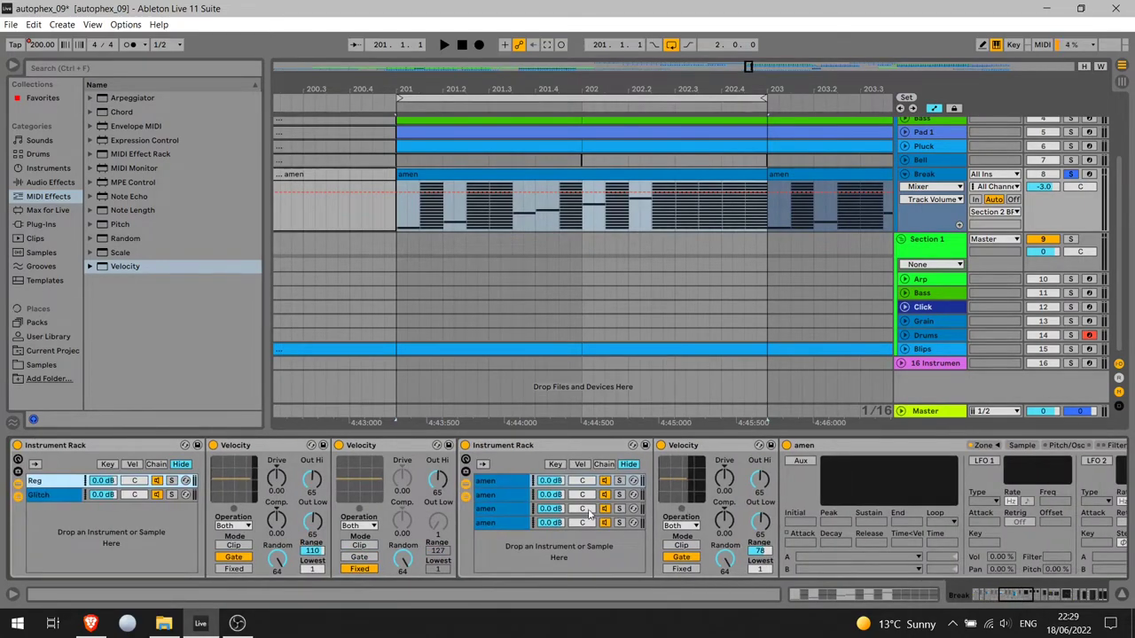
left_click(491, 480)
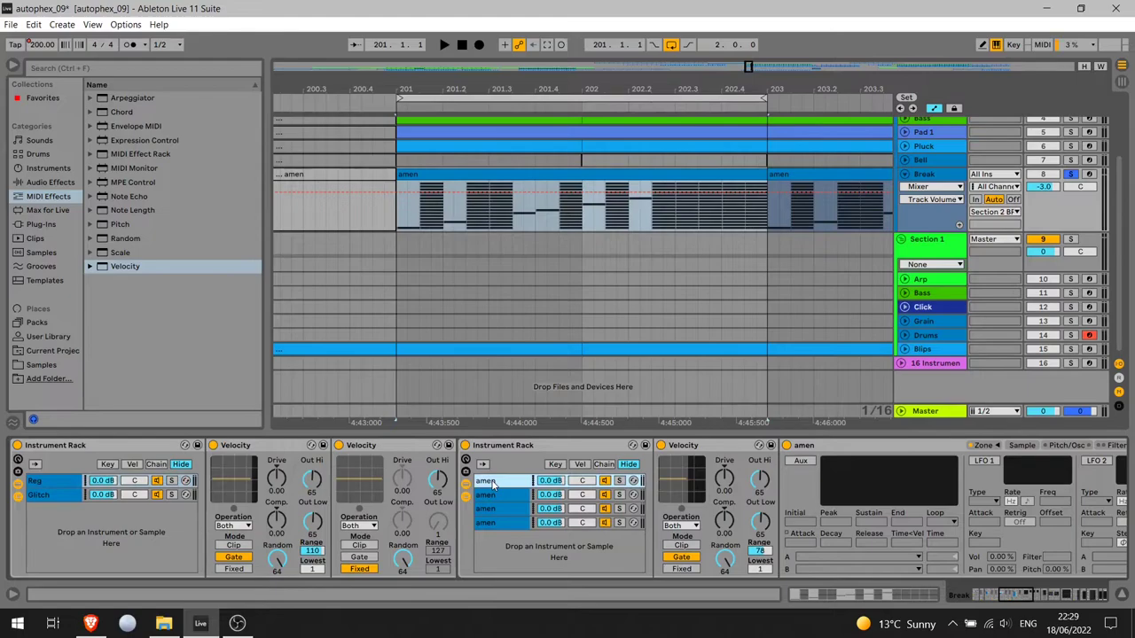
key("Down")
key("Down")
key("Down")
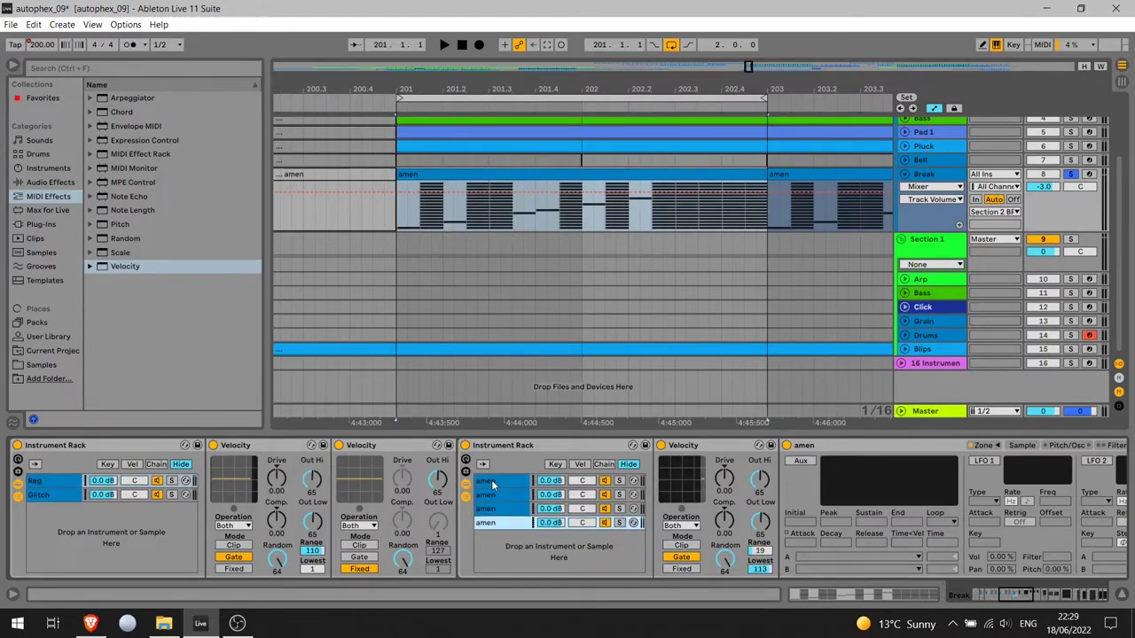
key("Up")
key("Up")
key("Up")
key("Down")
key("Down")
key("Down")
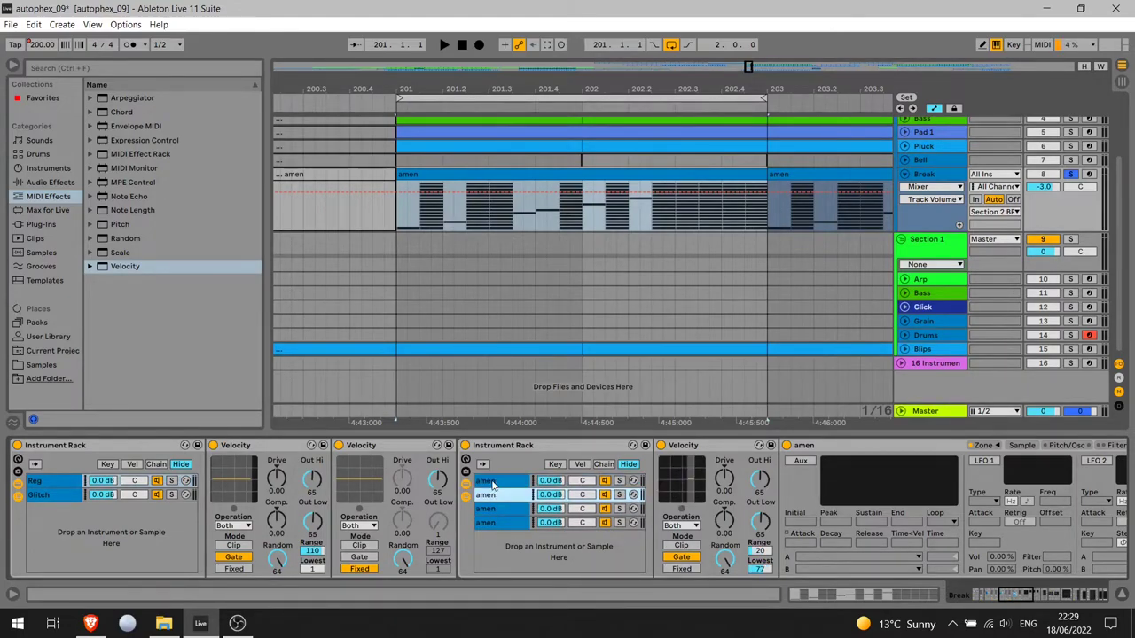
key("Up")
key("Up")
key("Up")
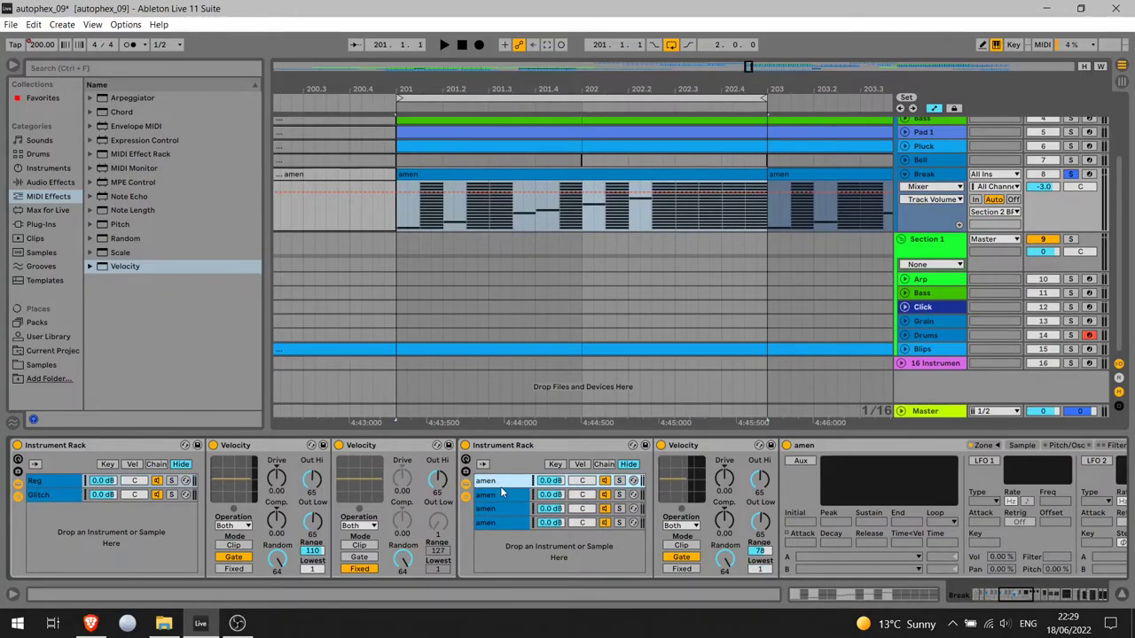
Show the Sampler's Sample tab waveform, then open and close its Zone editor
left_click(1018, 446)
left_click_drag(1007, 595, 1014, 595)
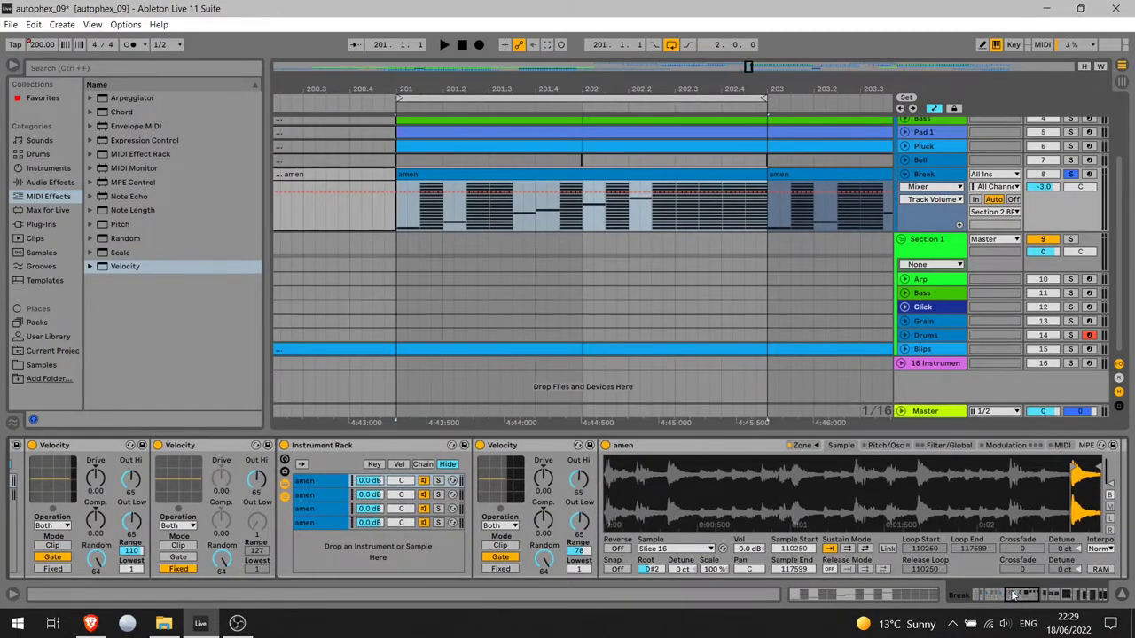
left_click(803, 446)
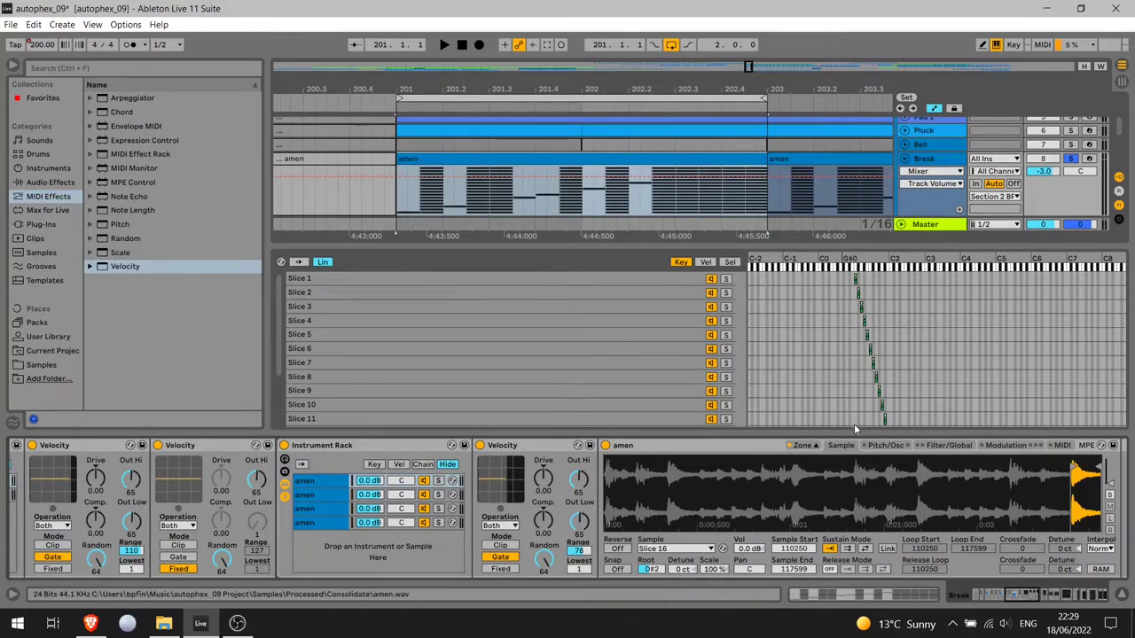
left_click(809, 449)
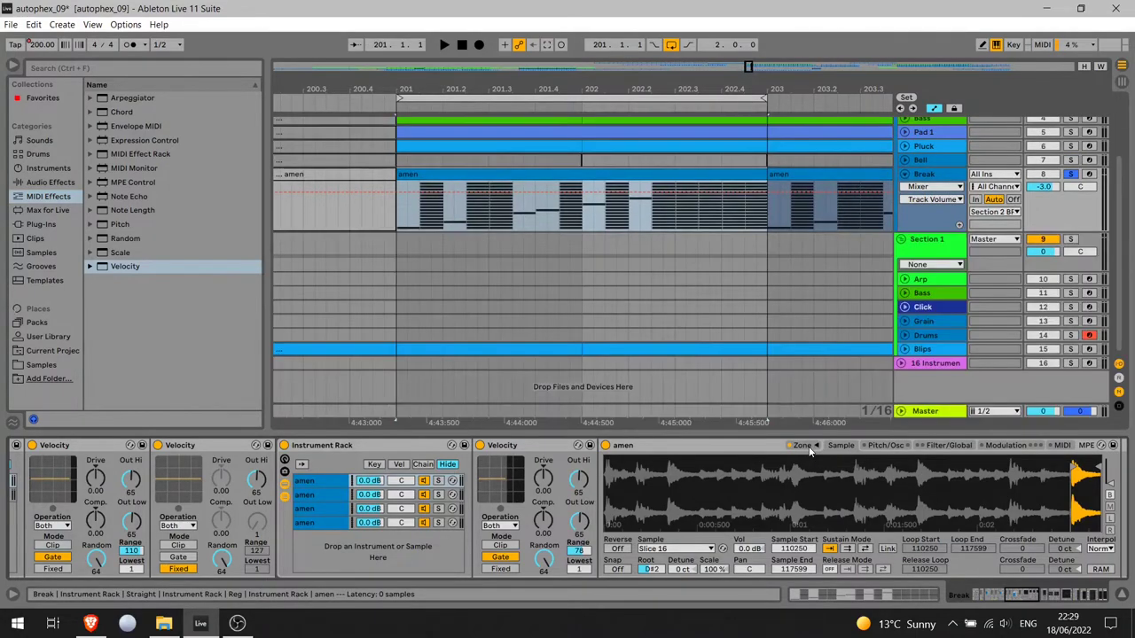
Reopen the Sampler's zone editor and click through amen chains one to four to compare their slices
left_click(311, 495)
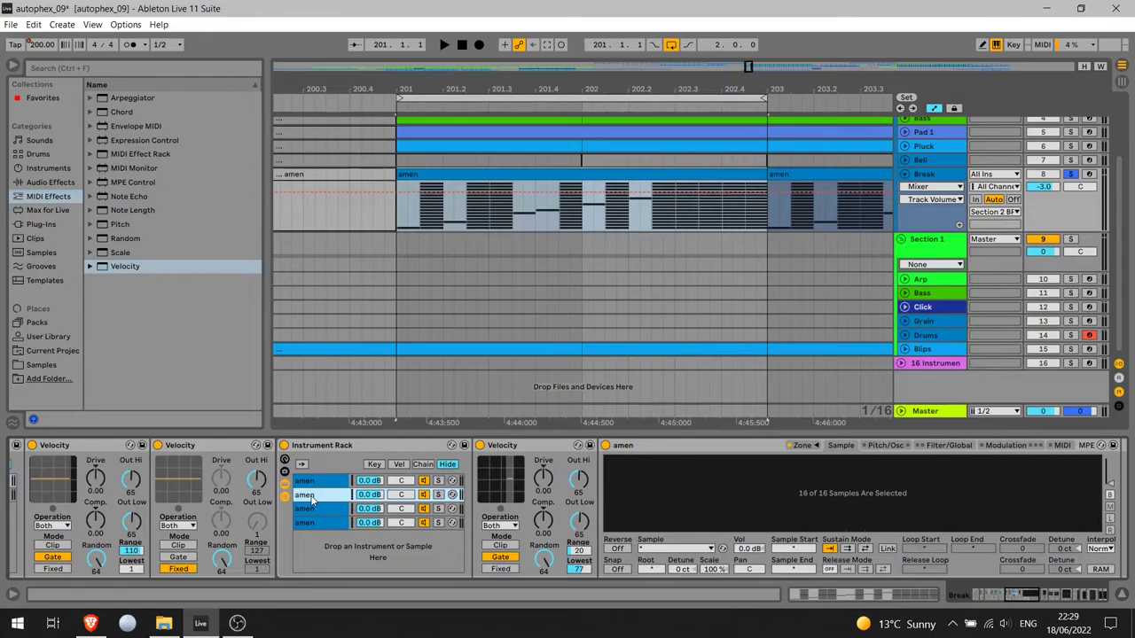
left_click(803, 446)
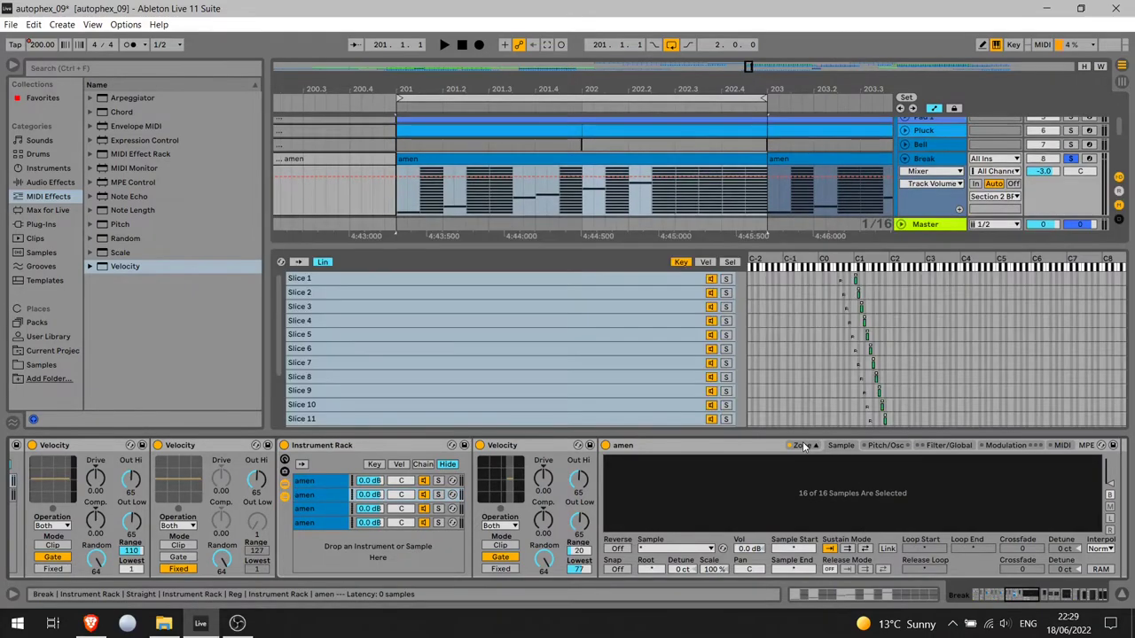
left_click(323, 498)
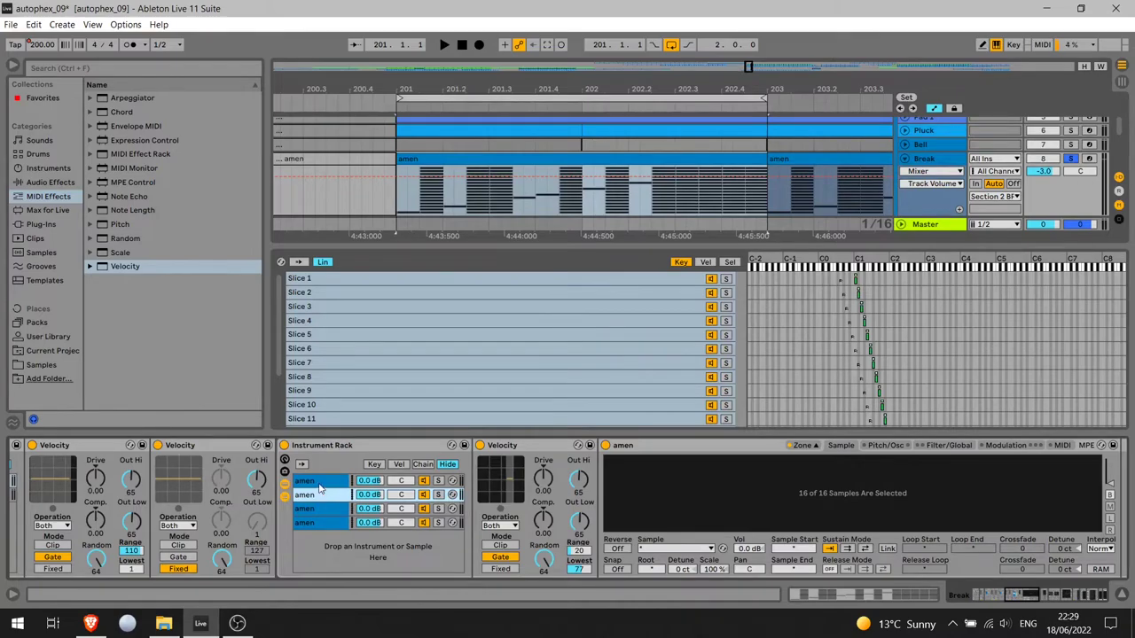
left_click(319, 484)
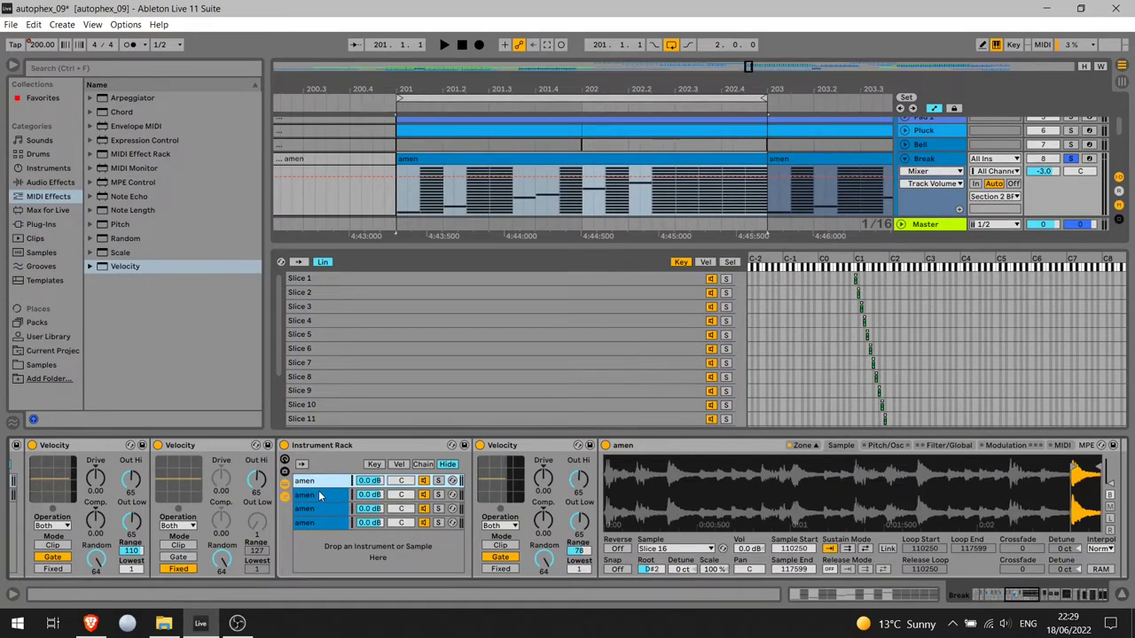
left_click(319, 492)
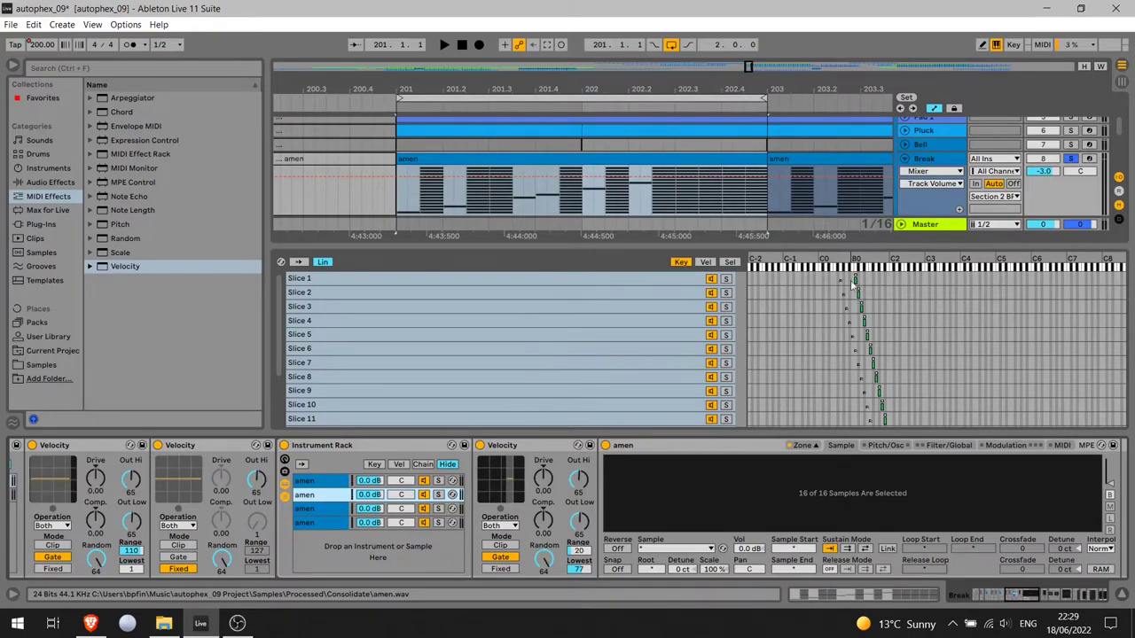
left_click(318, 508)
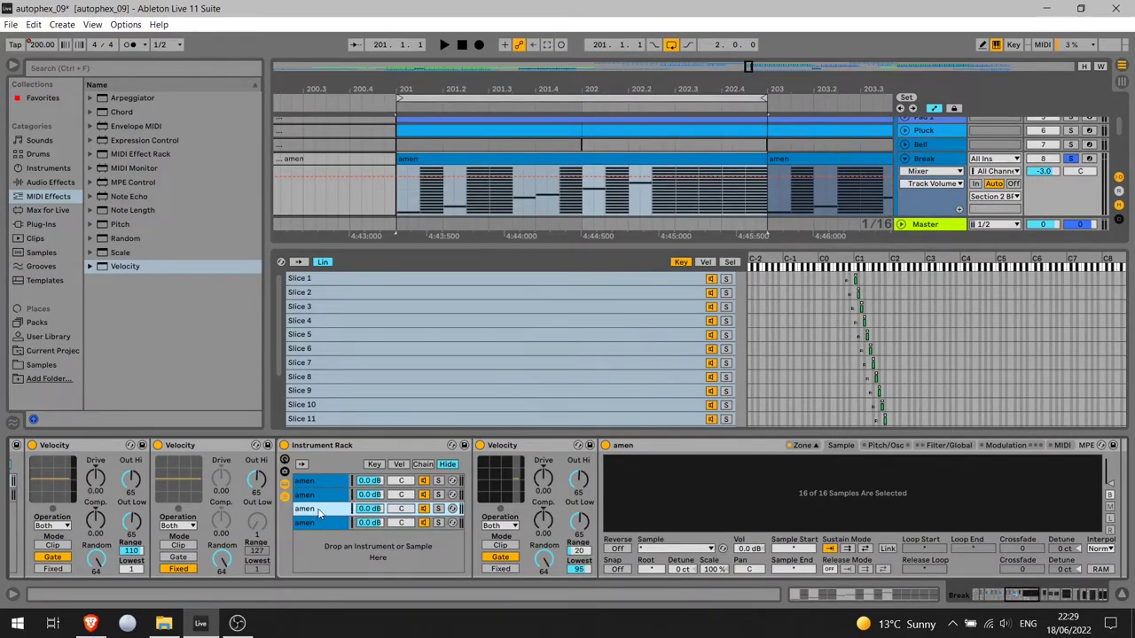
key("Down")
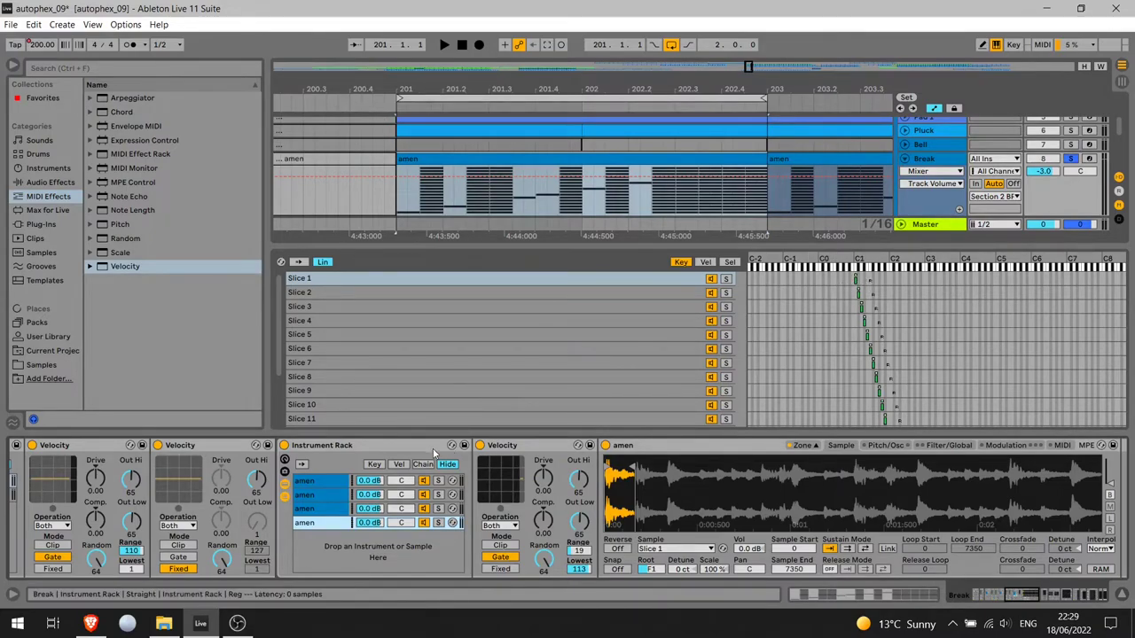
left_click(318, 510)
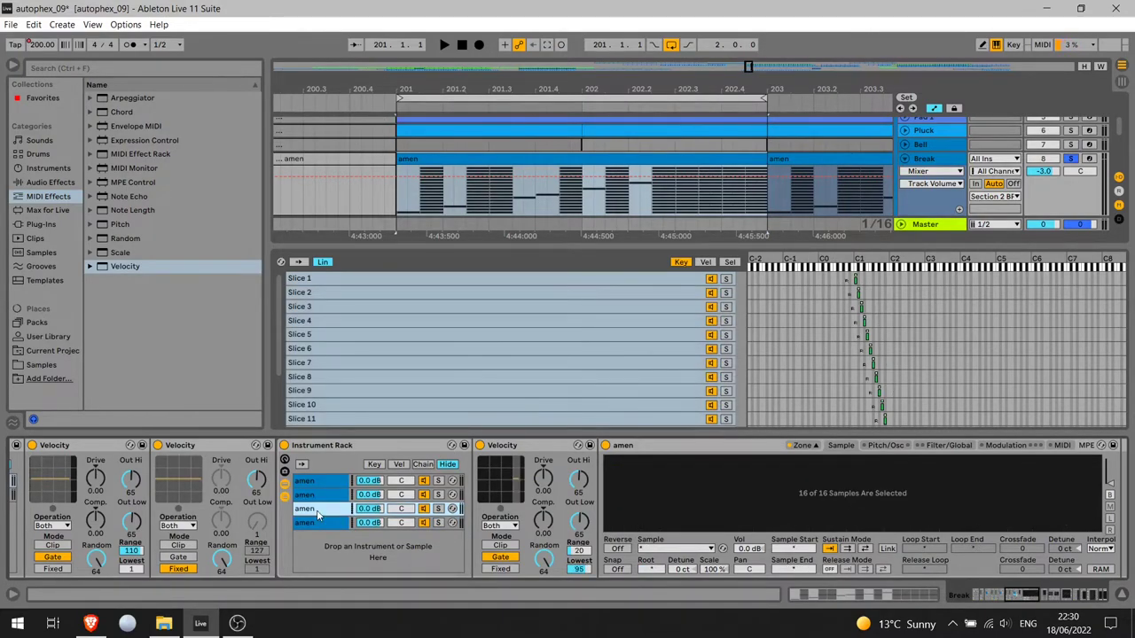
key("Up")
key("Up")
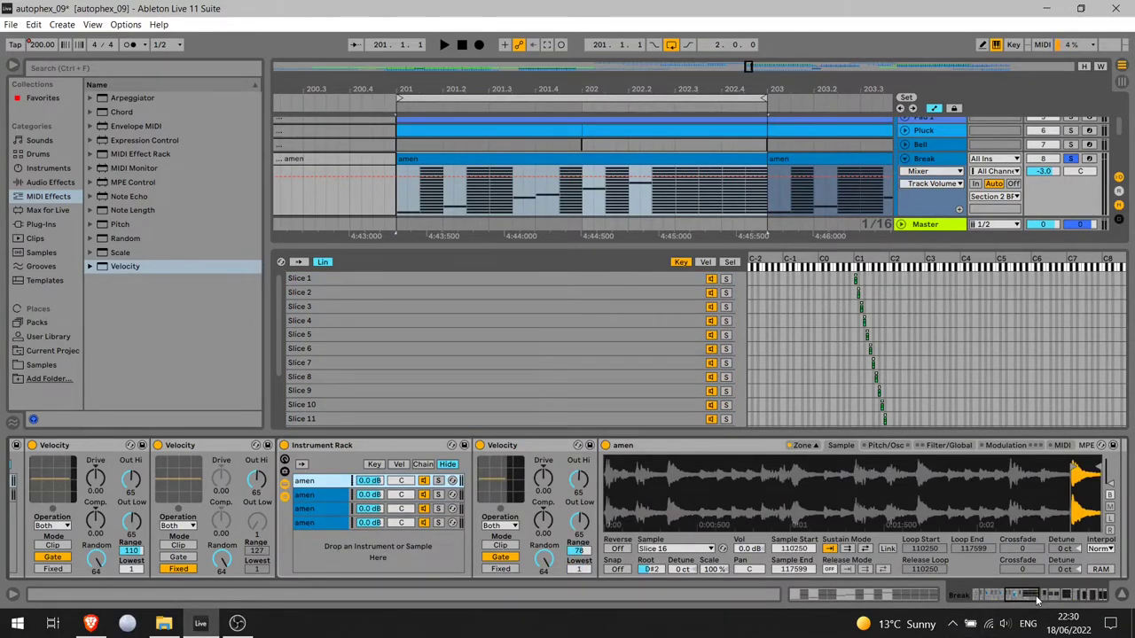
left_click_drag(1038, 601, 1030, 601)
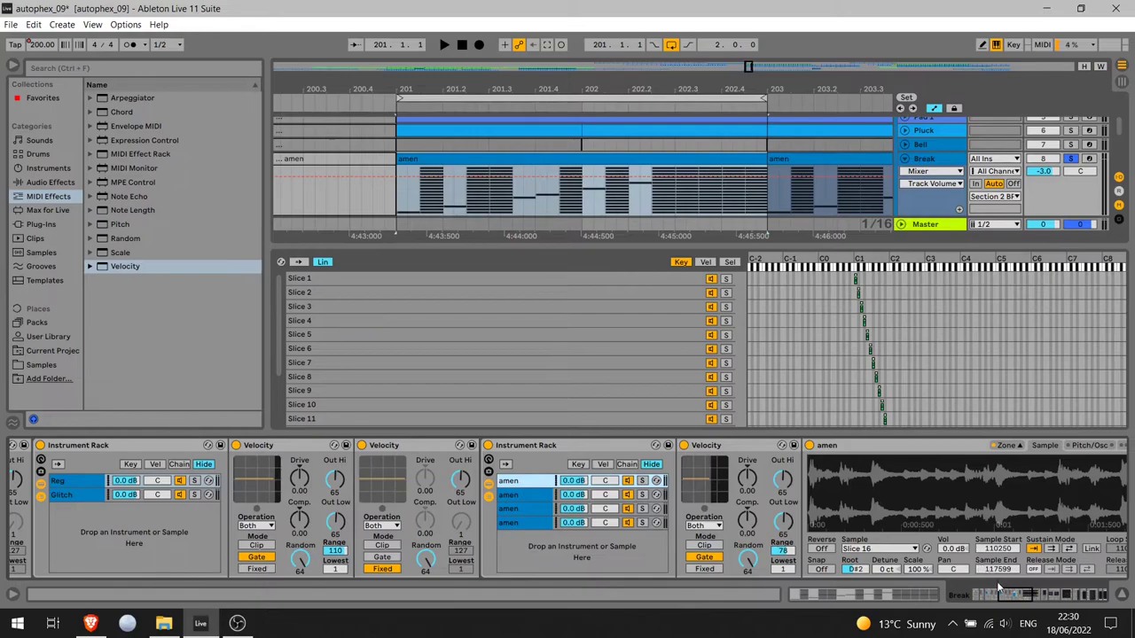
Select the middle rack's Reg and Glitch chains, then the first amen chain, and select all 16 slices
left_click_drag(1009, 596, 996, 598)
left_click(448, 480)
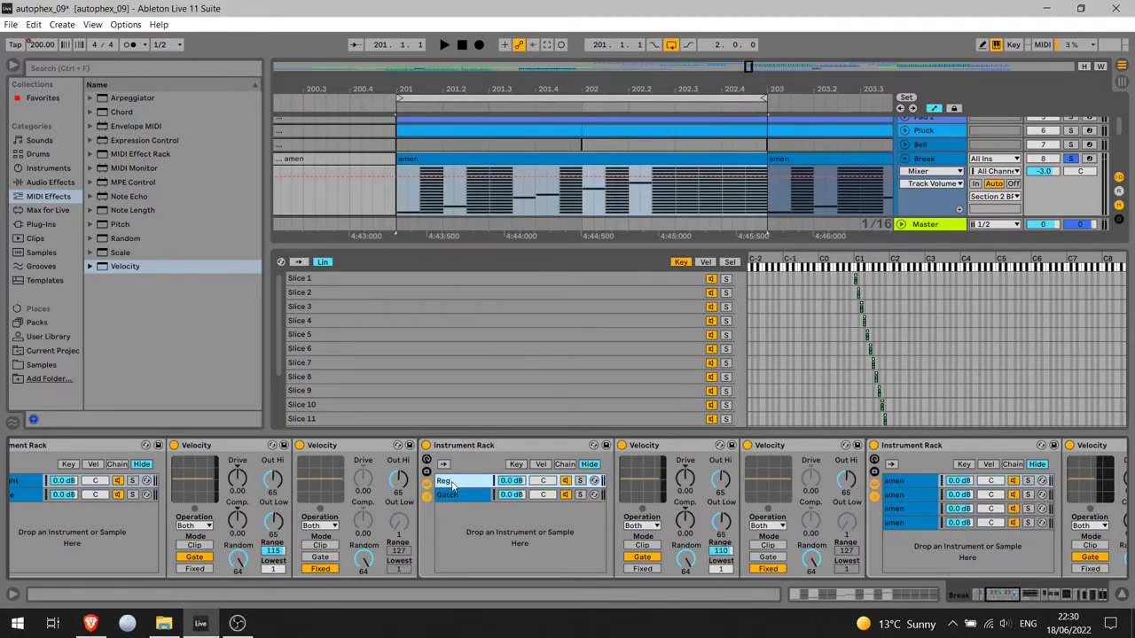
left_click(456, 497, "shift")
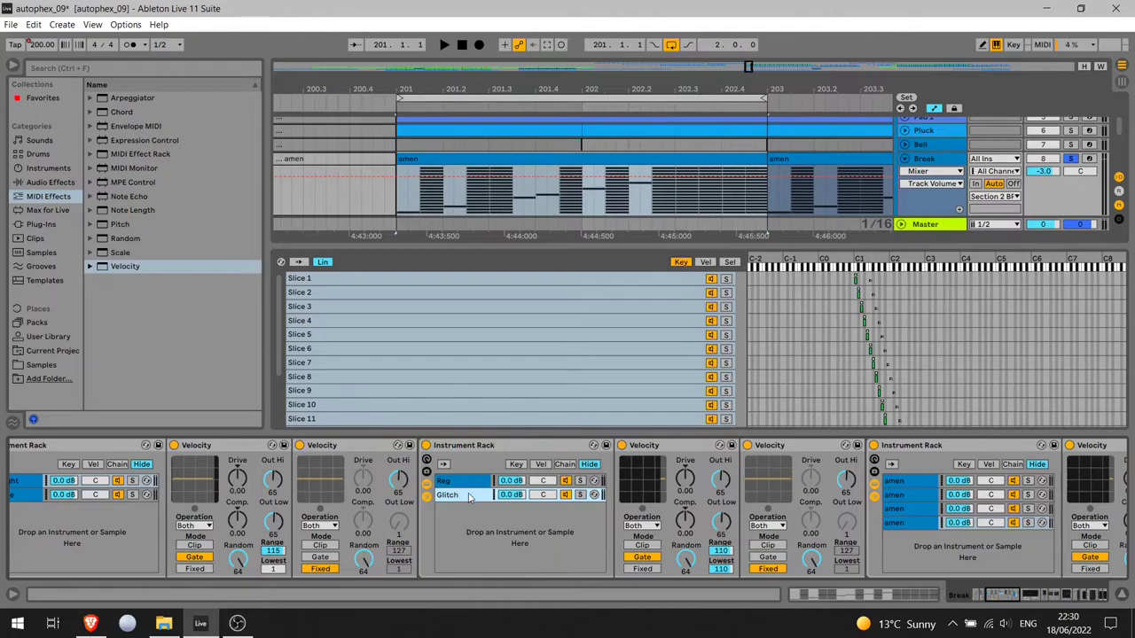
left_click(1015, 598)
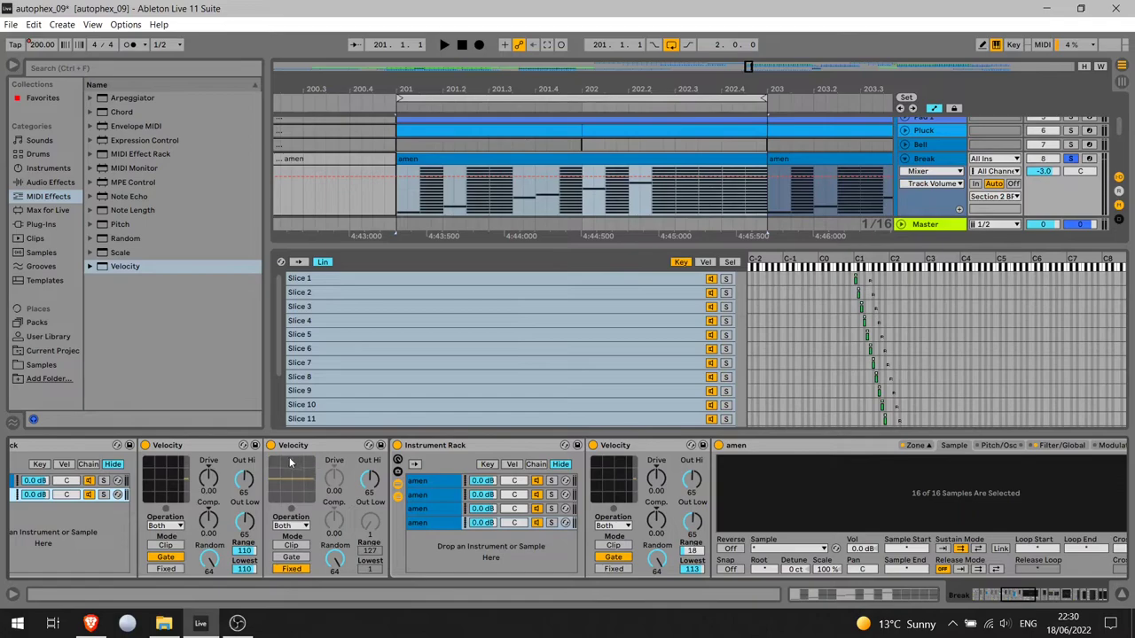
left_click(441, 481)
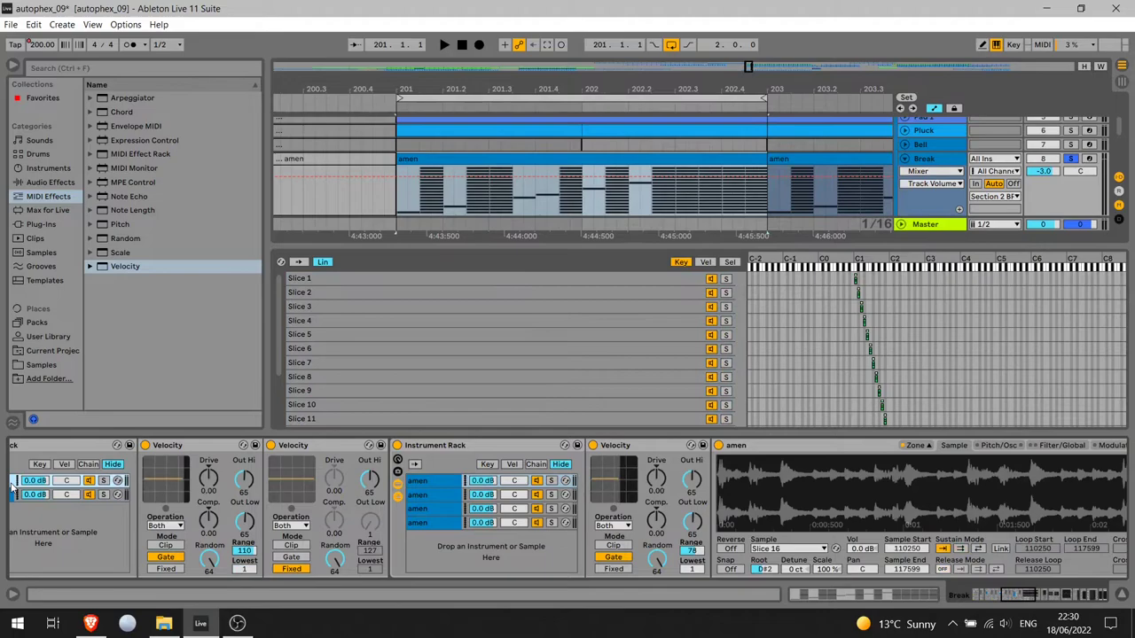
key("ctrl+a")
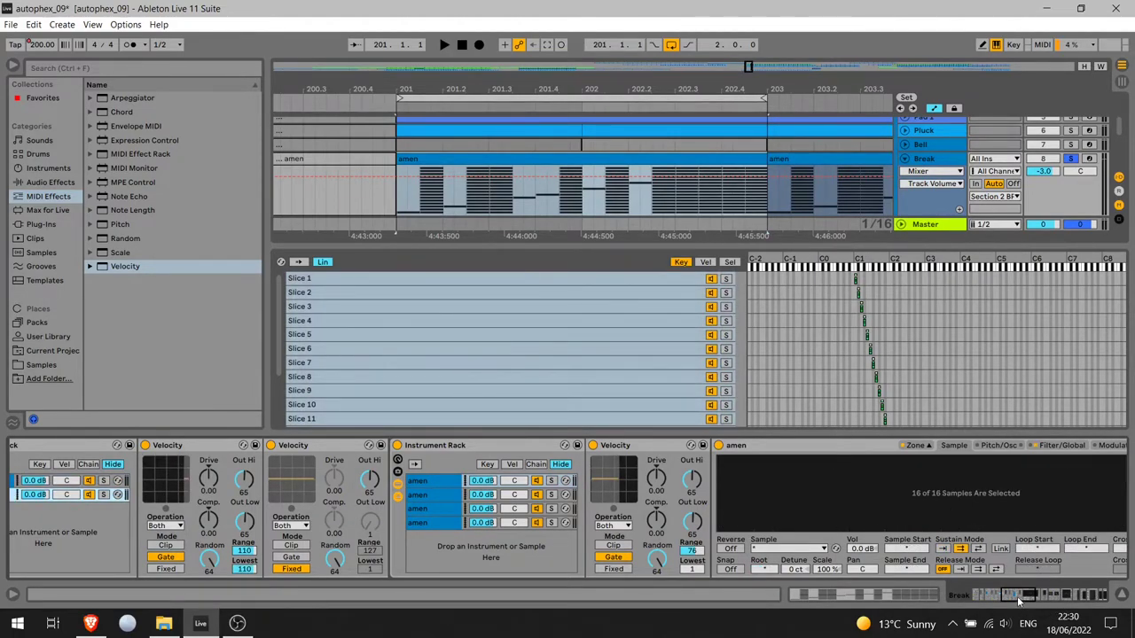
left_click_drag(1018, 601, 1029, 594)
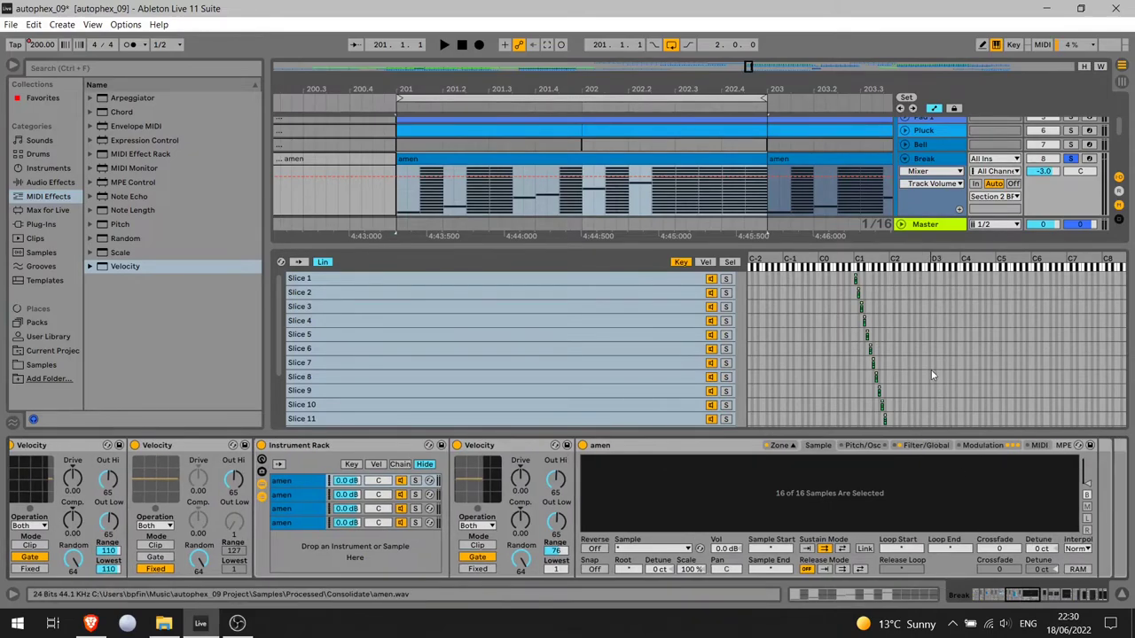
Show the Sampler's LFO tab and step through amen chains one to four comparing velocity settings
left_click(982, 445)
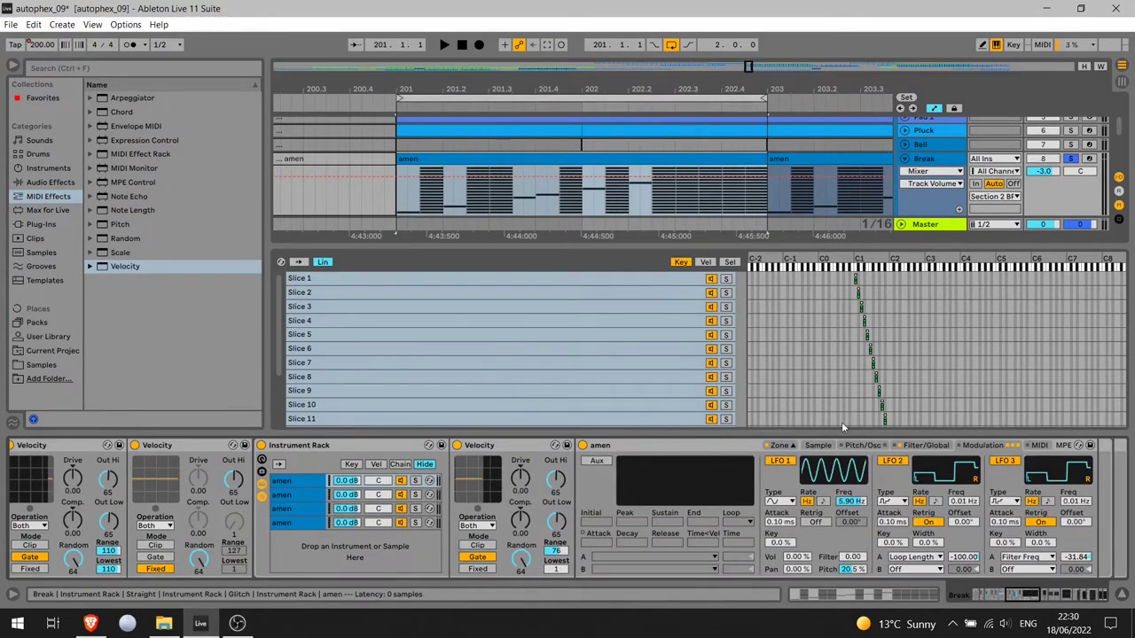
left_click(293, 496)
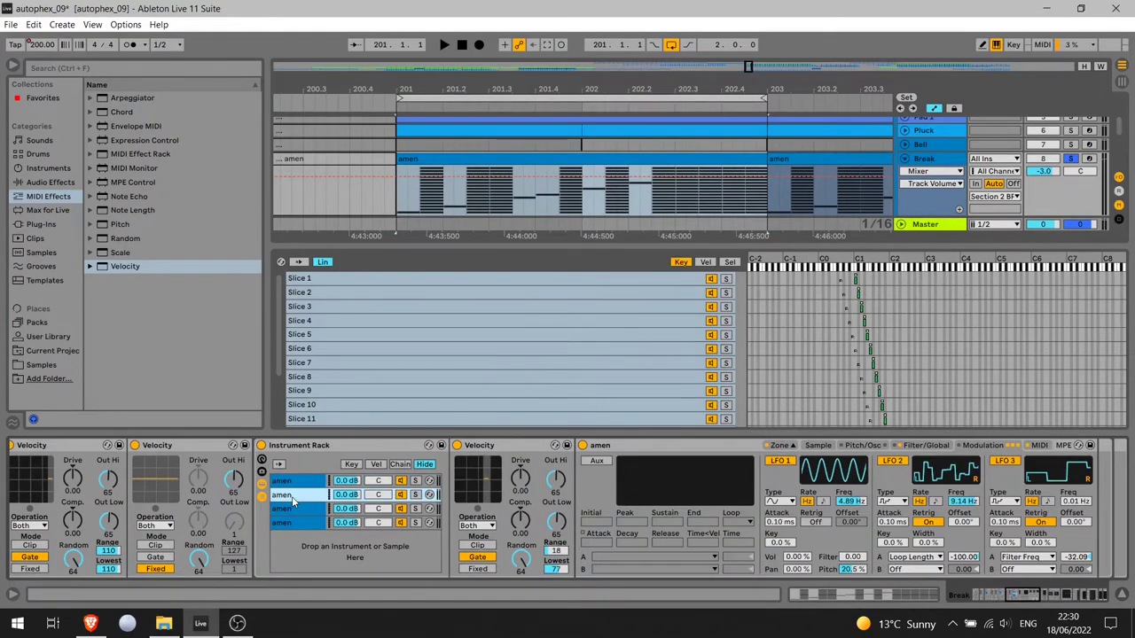
left_click(293, 509)
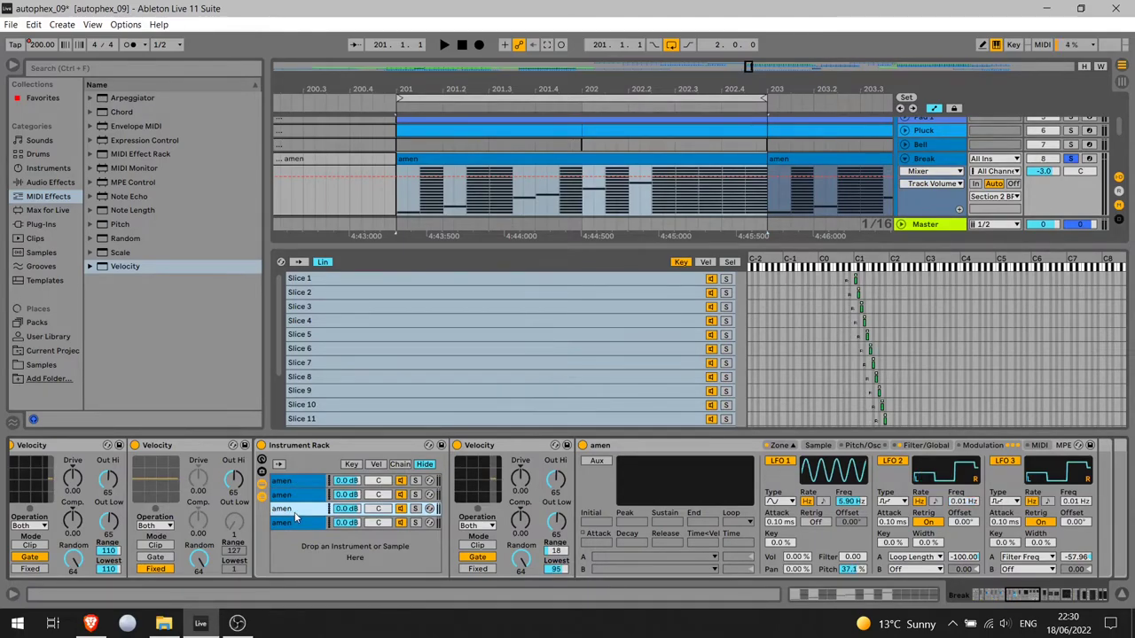
key("Down")
key("Up")
key("Up")
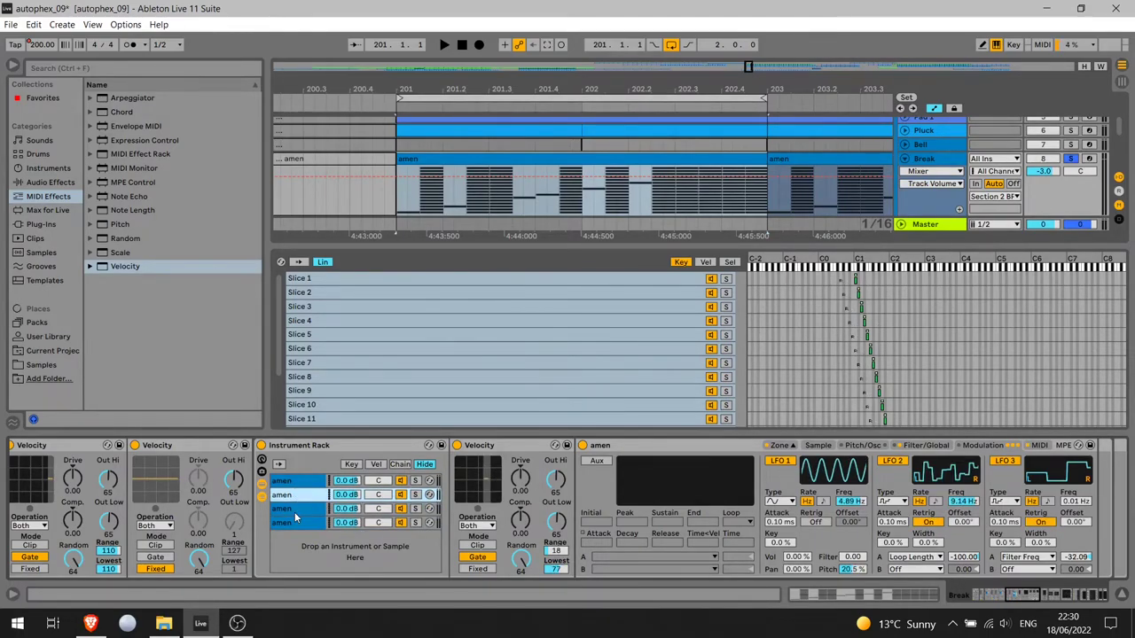
key("Up")
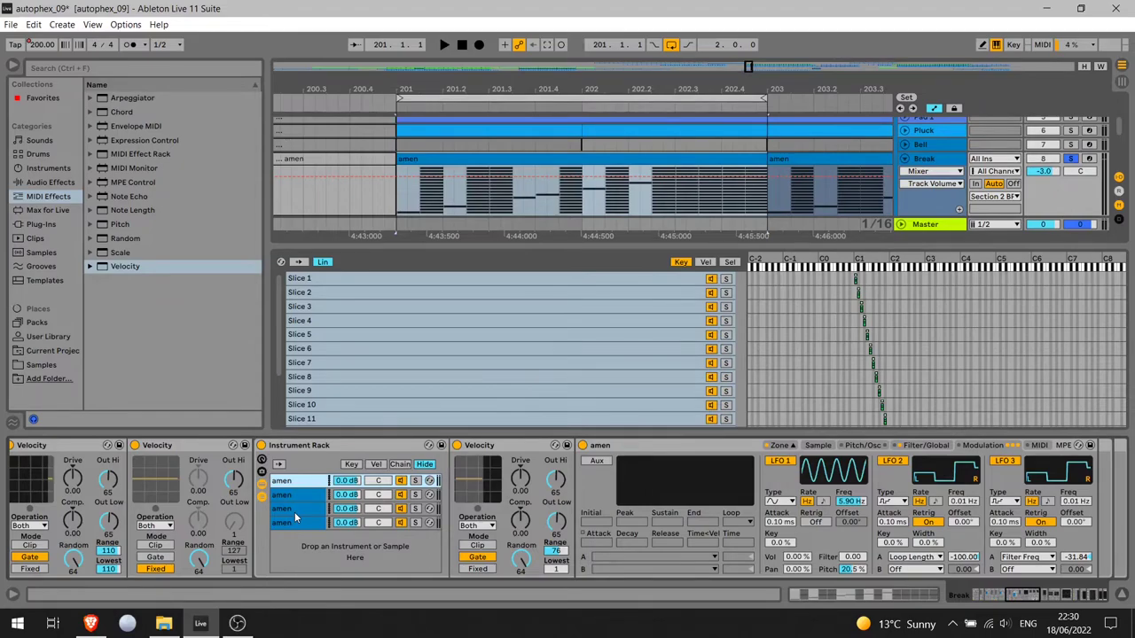
key("Down")
key("Down")
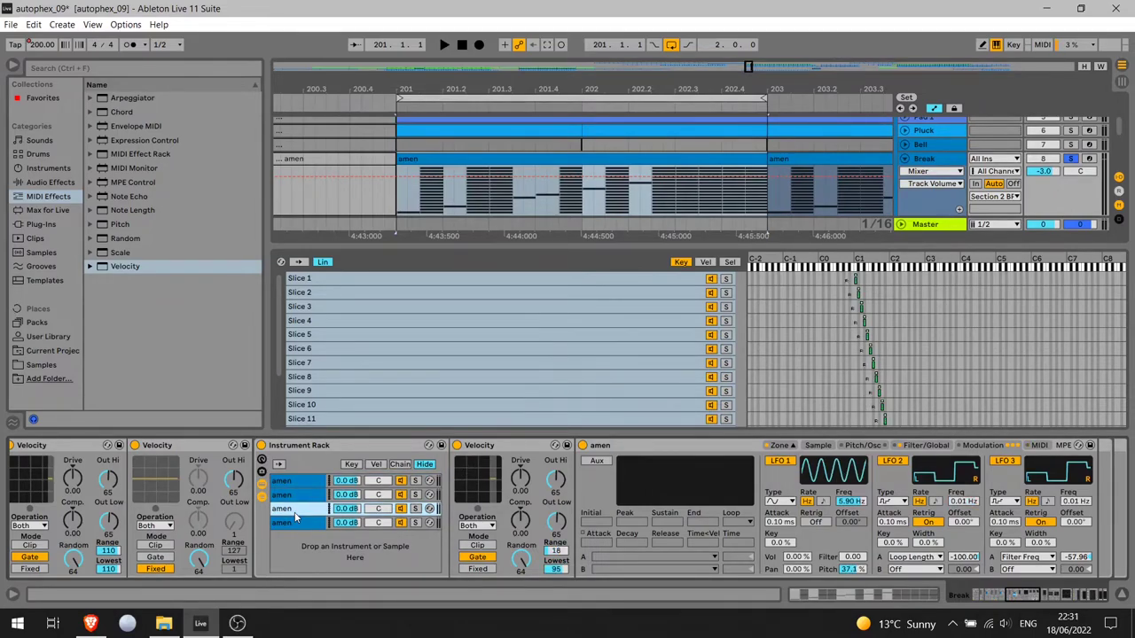
key("Down")
key("Up")
key("Up")
key("Down")
key("Down")
key("Up")
key("Up")
key("Up")
key("Down")
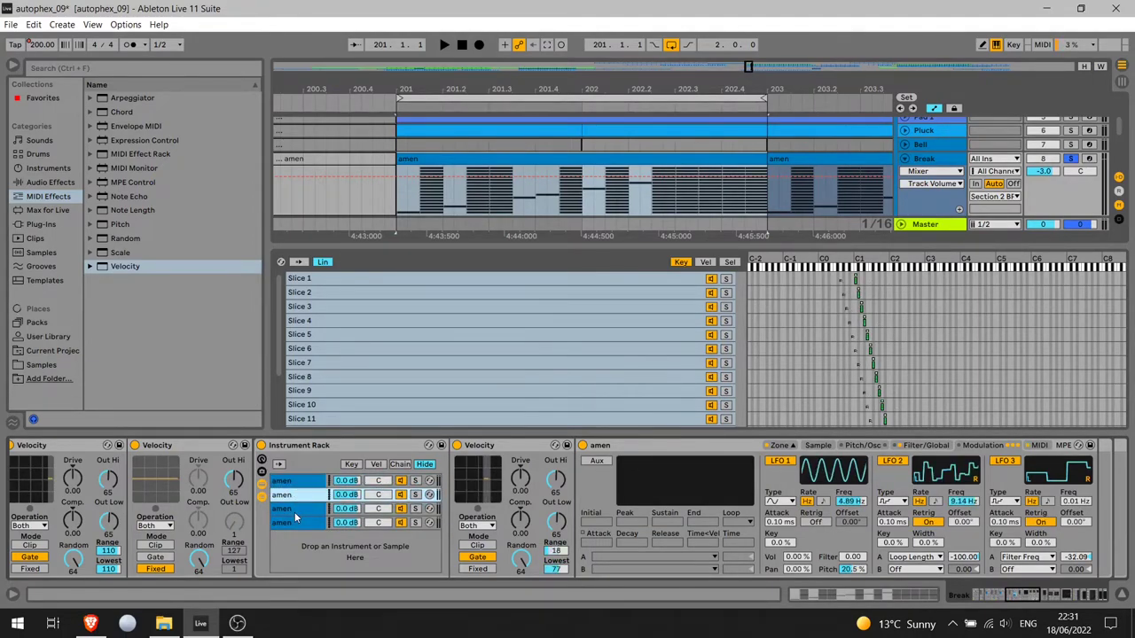
Switch between the Sampler's MIDI and LFO tabs, nudge LFO 2 frequency, then view Filter settings
left_click(1043, 448)
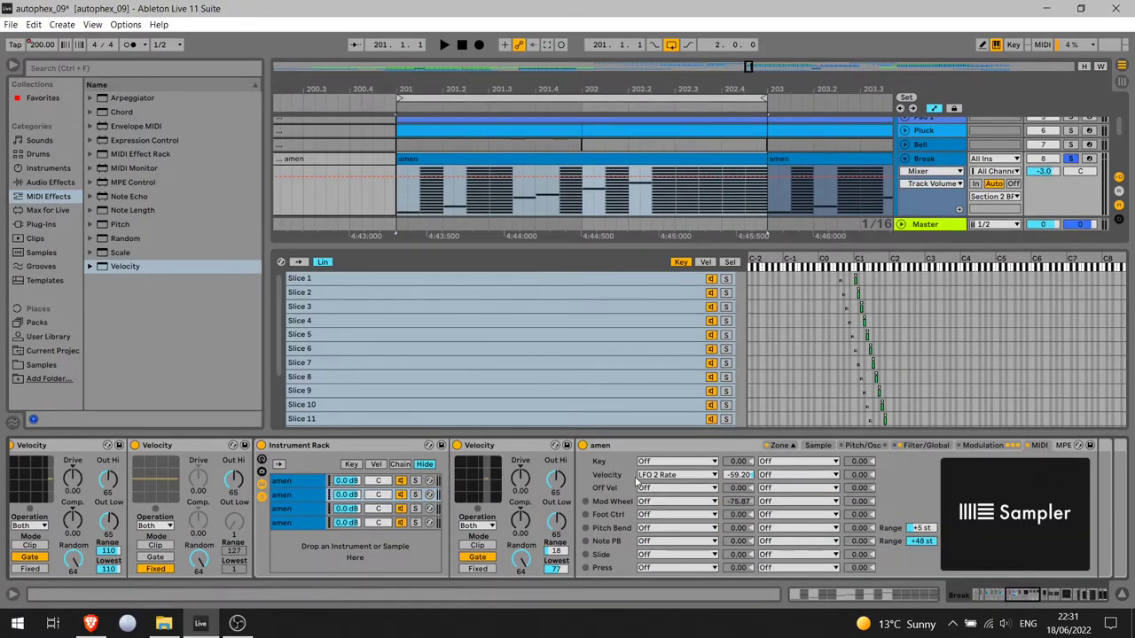
left_click(978, 445)
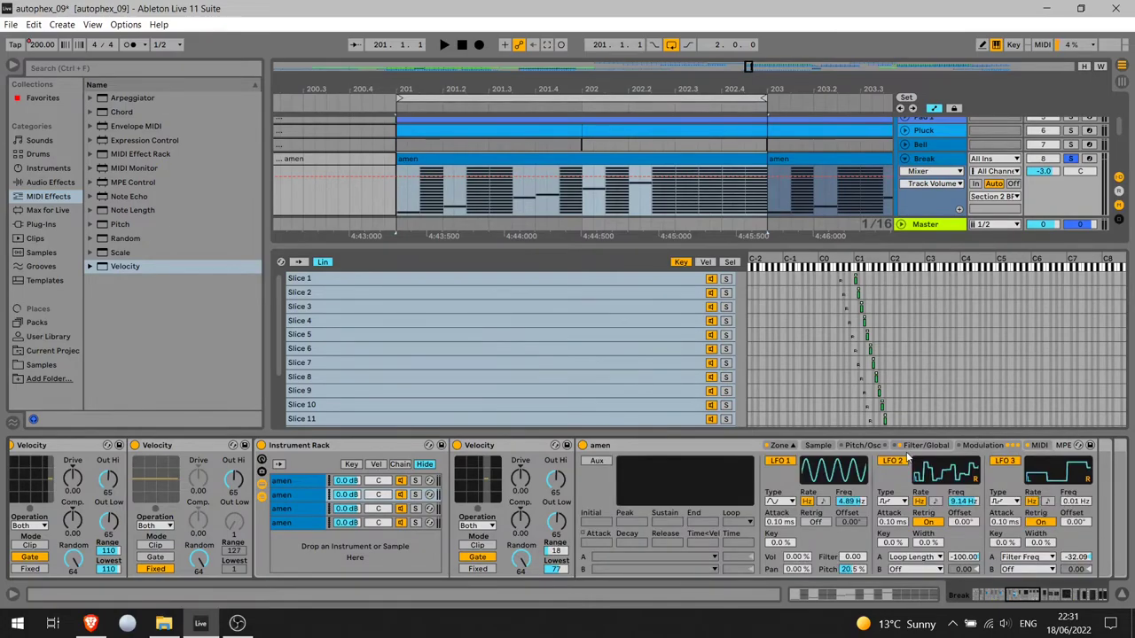
mouse_move(963, 502)
left_mouse_down()
mouse_move(963, 550)
mouse_move(954, 502)
mouse_move(967, 507)
left_mouse_up()
left_click(1040, 446)
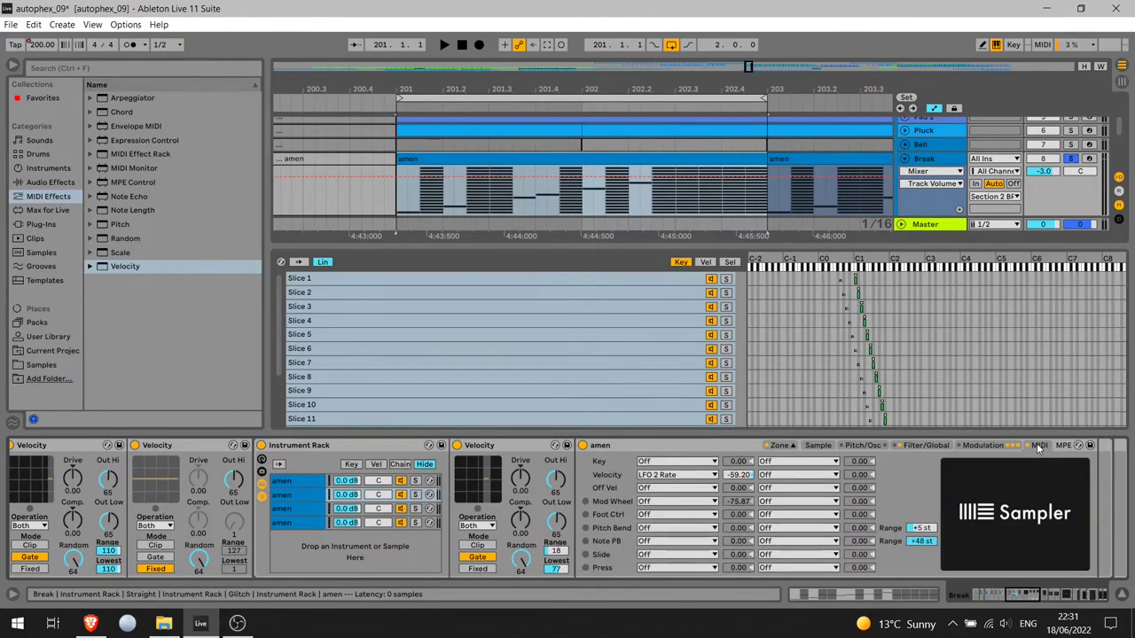
left_click(978, 445)
left_click(910, 447)
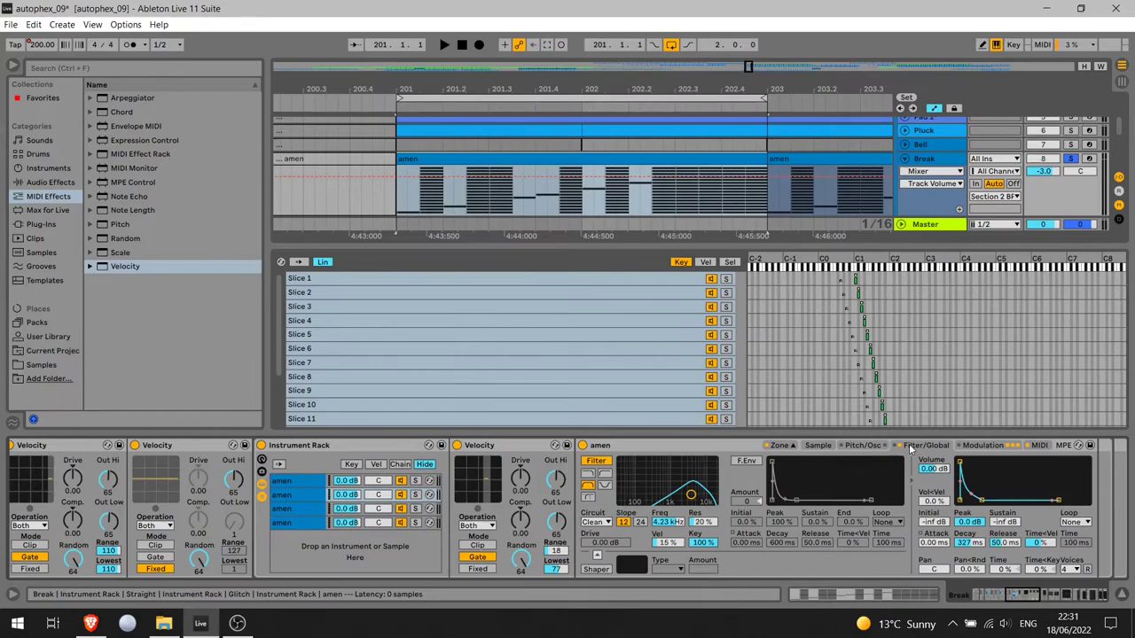
Select the third amen chain, scroll back to the chain start, and show the Double chain's devices
left_click(301, 509)
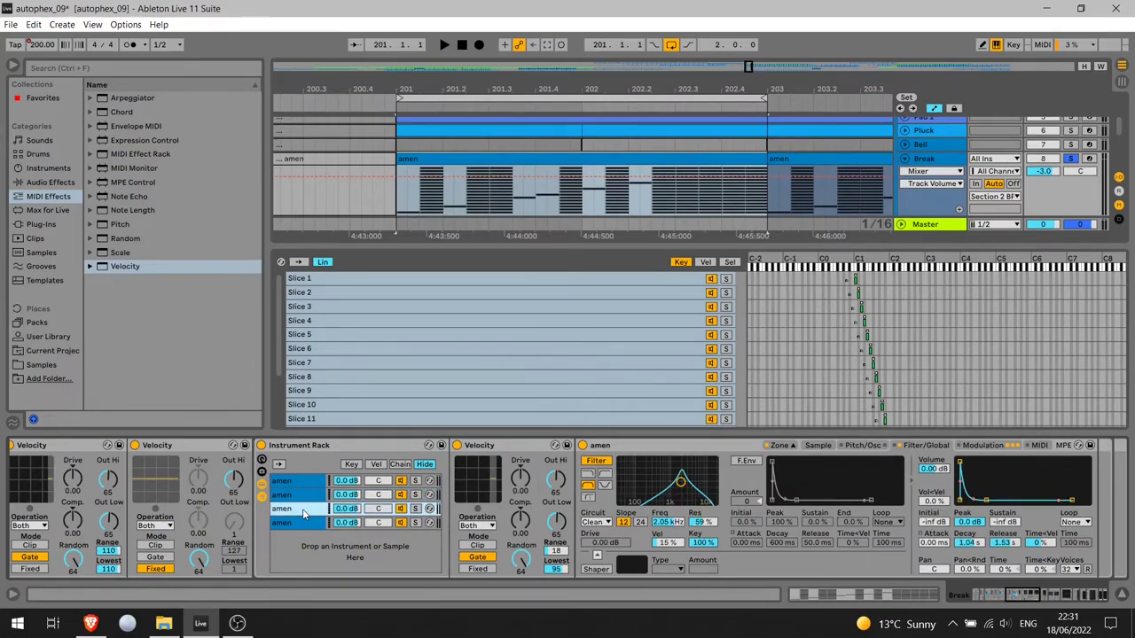
left_click(1017, 596)
left_click_drag(1018, 597, 993, 603)
left_click(182, 494)
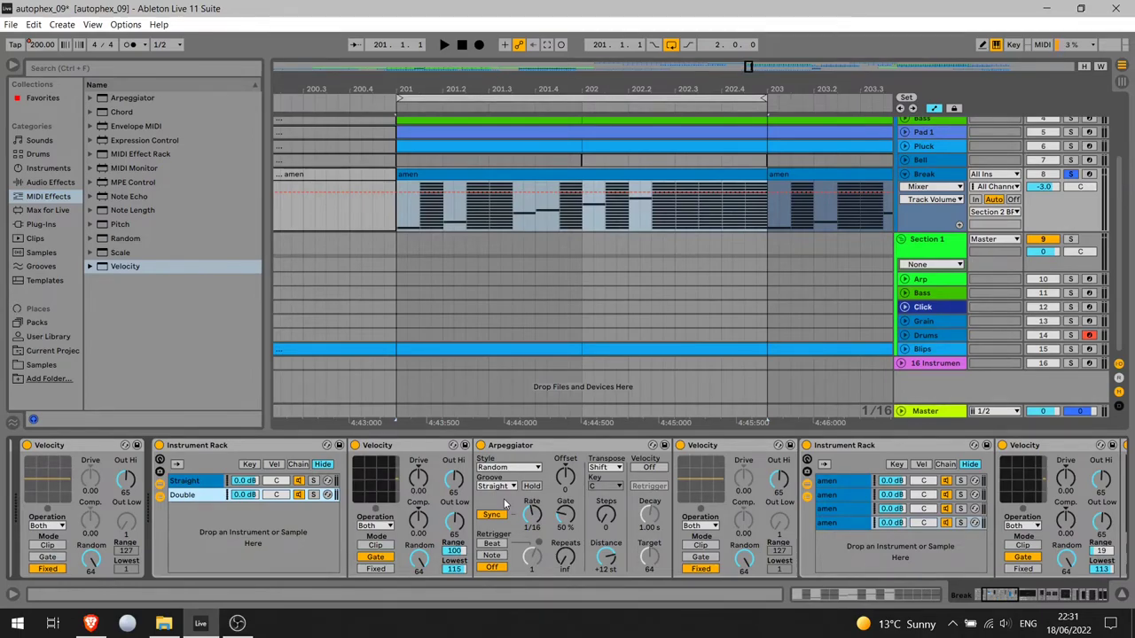
Review both amen chains' velocity settings, then display the Straight chain's nested Reg/Glitch rack
left_click(844, 479)
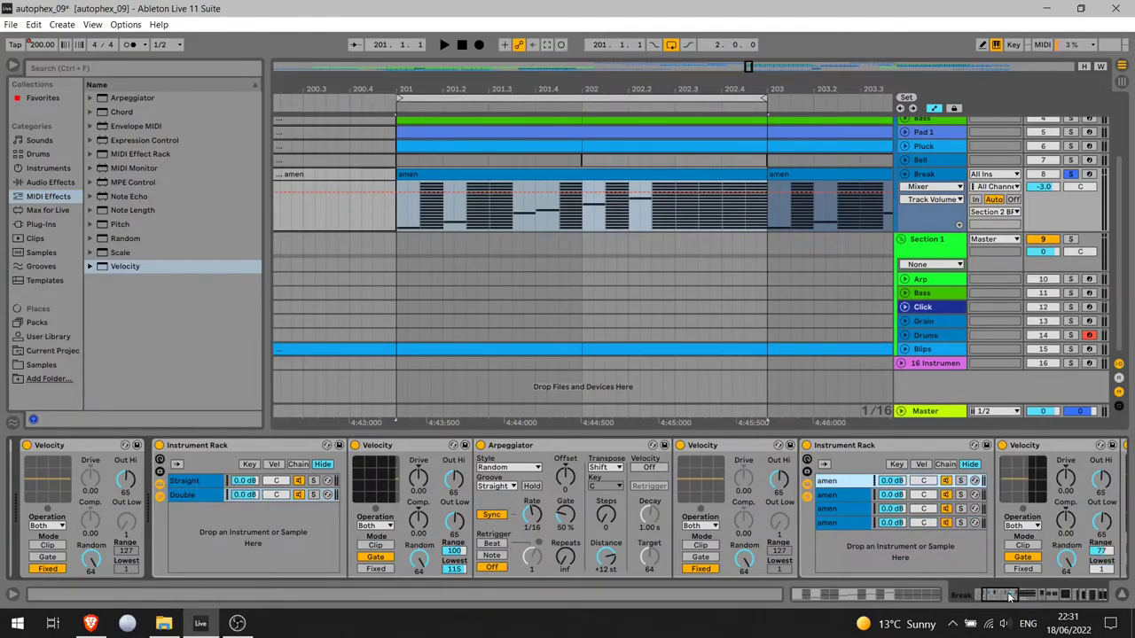
left_click_drag(1010, 596, 1024, 597)
left_click(459, 495)
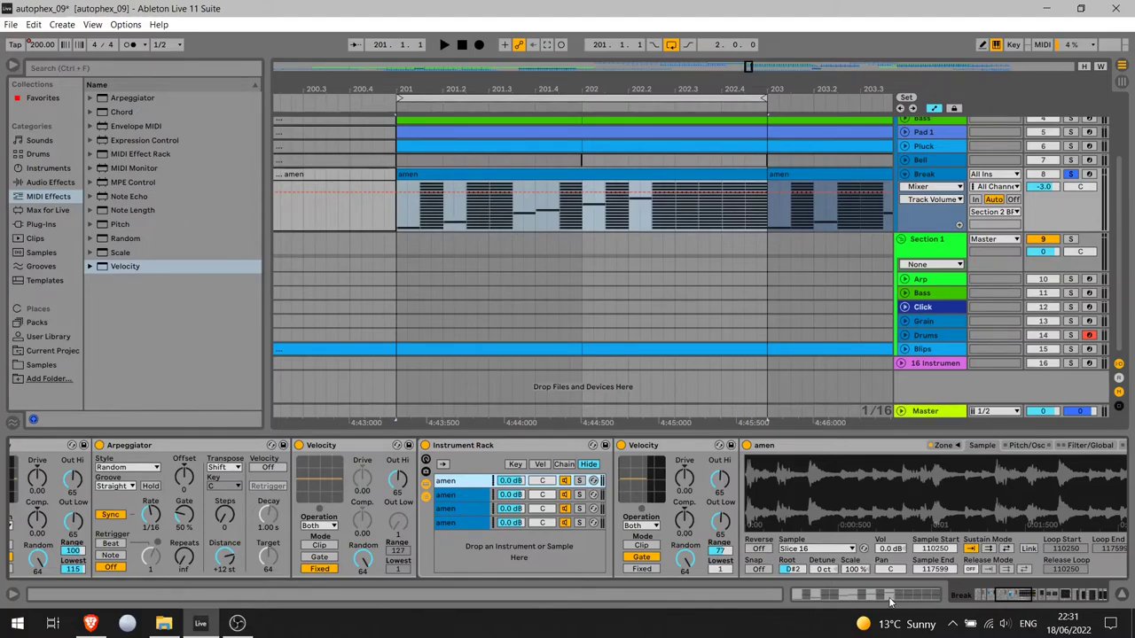
mouse_move(1024, 600)
left_mouse_down()
mouse_move(1039, 601)
mouse_move(1010, 601)
left_mouse_up()
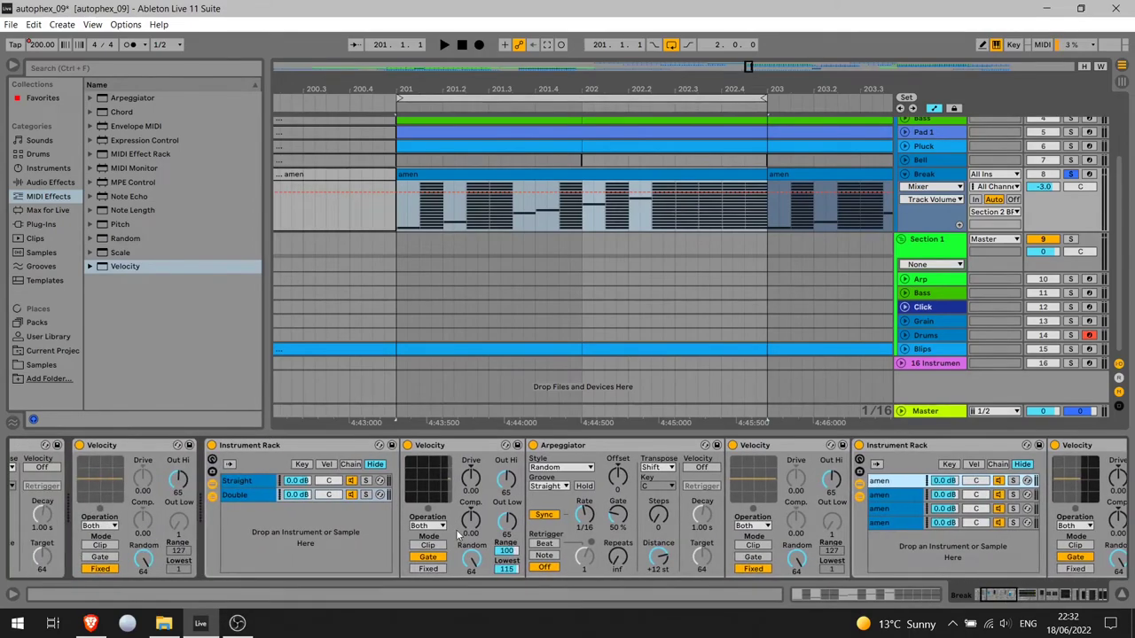
left_click(240, 497)
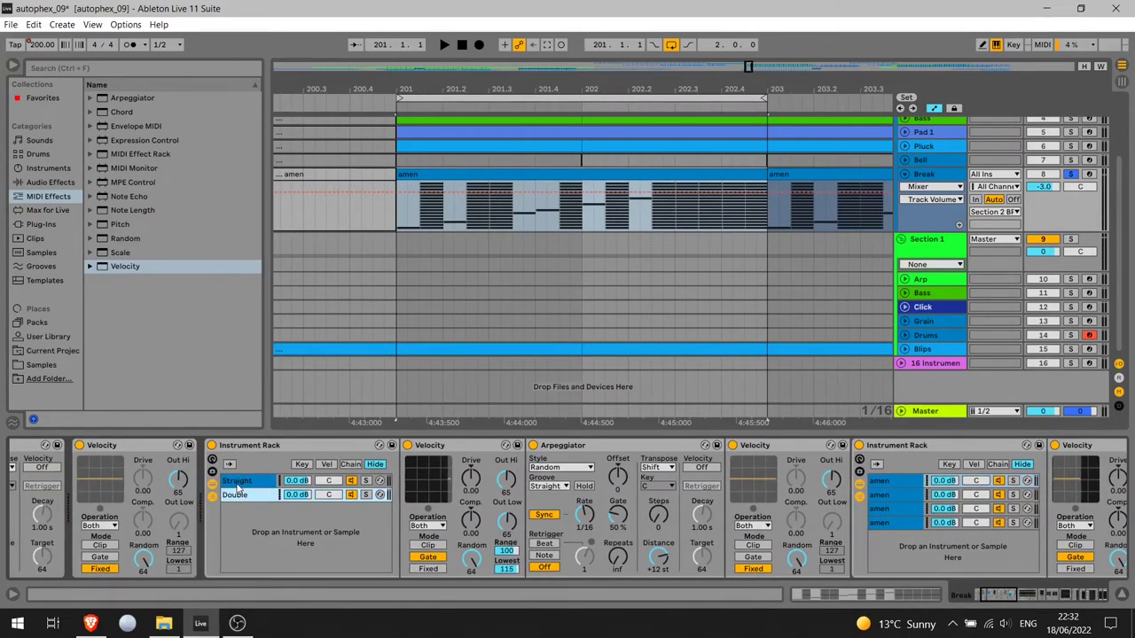
left_click(238, 483)
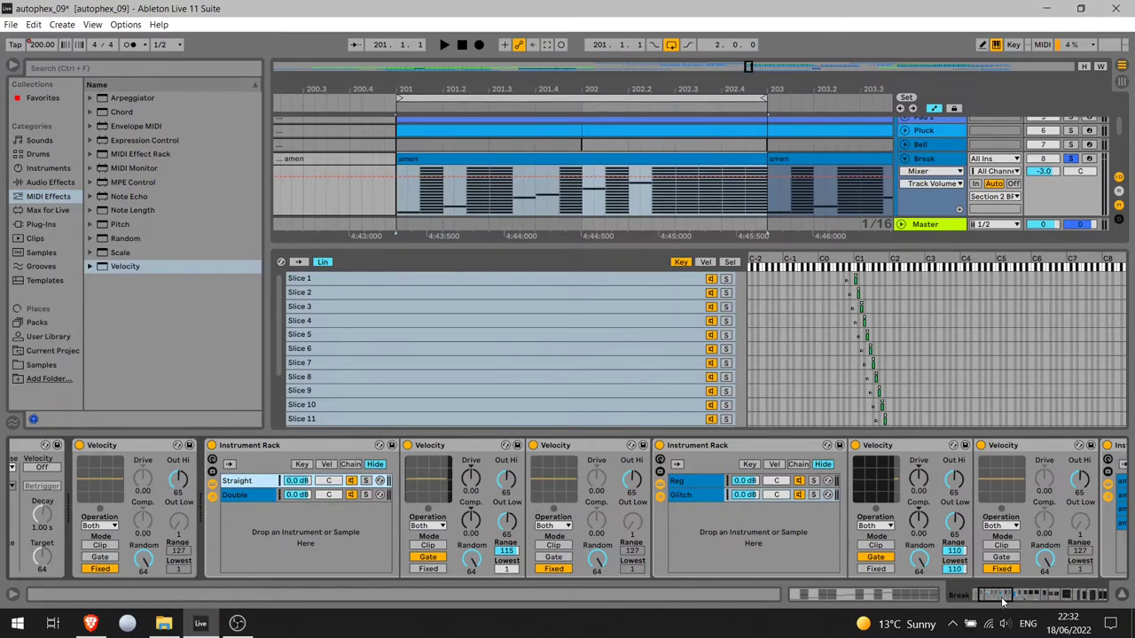
Turn off the amen Sampler's Zone editor and zoom the arrangement out to span most bars
left_click_drag(1004, 601, 1054, 600)
left_click(1007, 446)
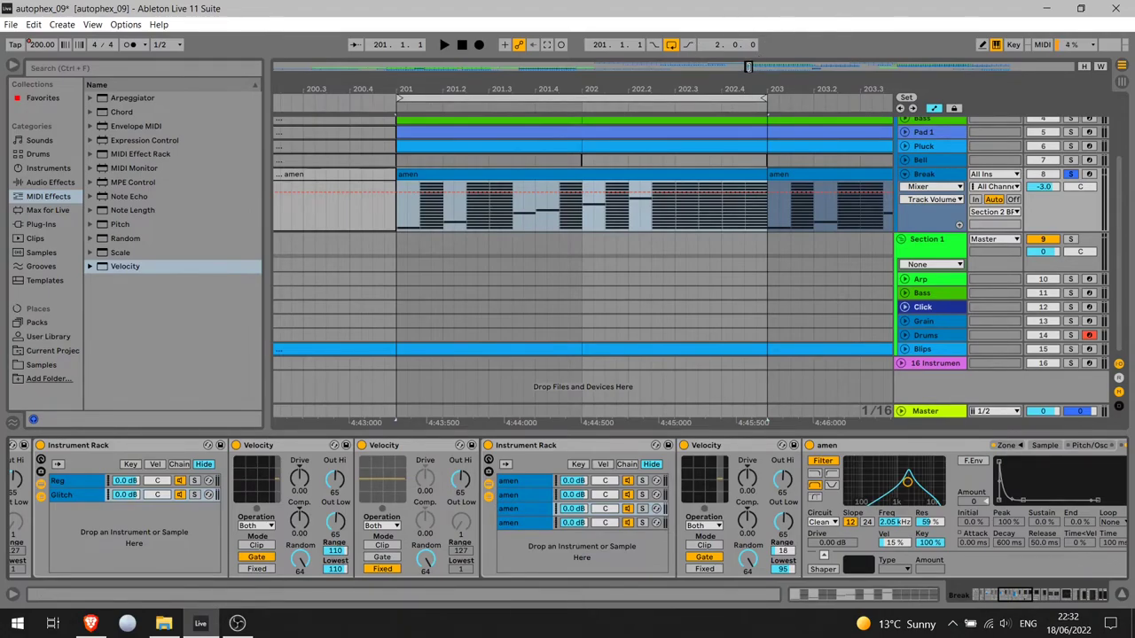
left_click_drag(749, 67, 757, 68)
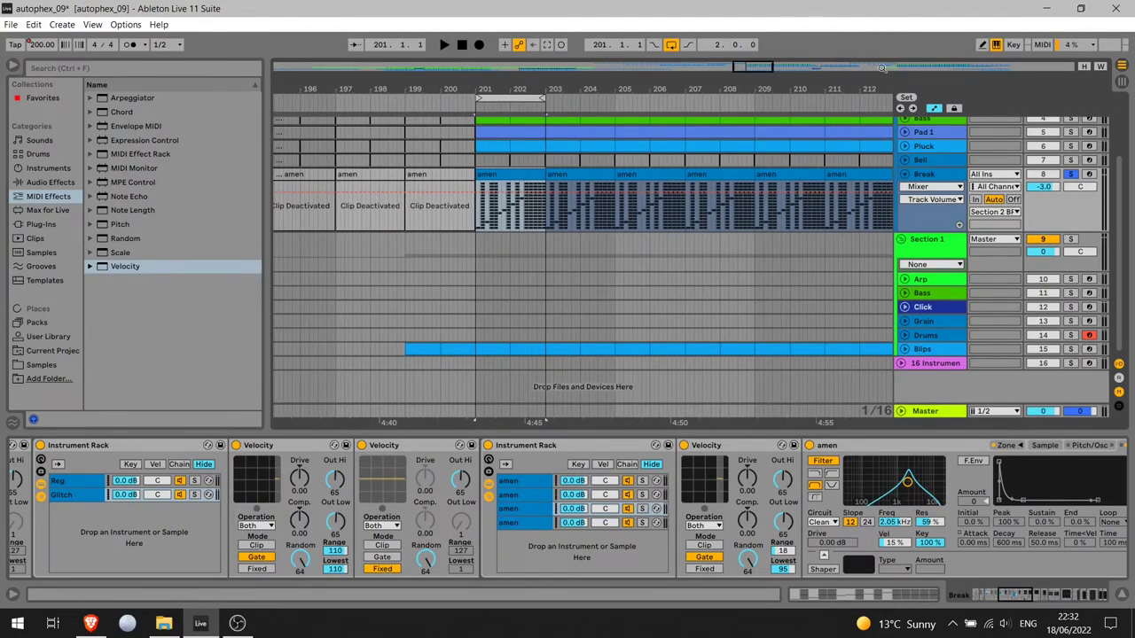
left_click_drag(878, 67, 940, 85)
mouse_move(640, 99)
left_mouse_down()
mouse_move(641, 87)
mouse_move(640, 98)
left_mouse_up()
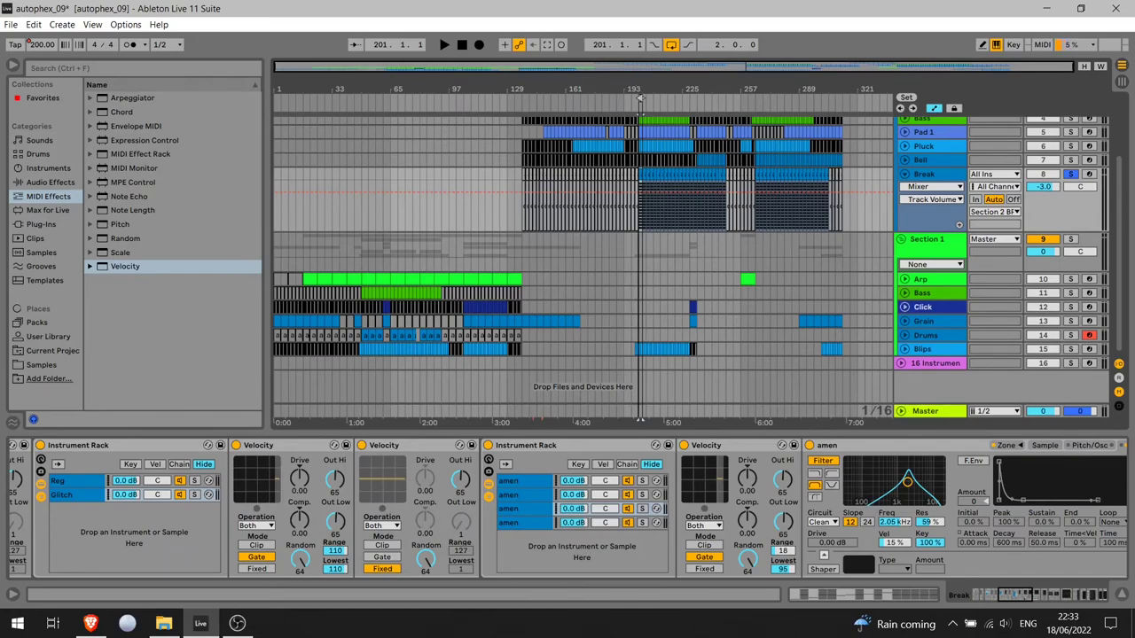
mouse_move(638, 99)
left_mouse_down()
mouse_move(639, 146)
mouse_move(639, 83)
left_mouse_up()
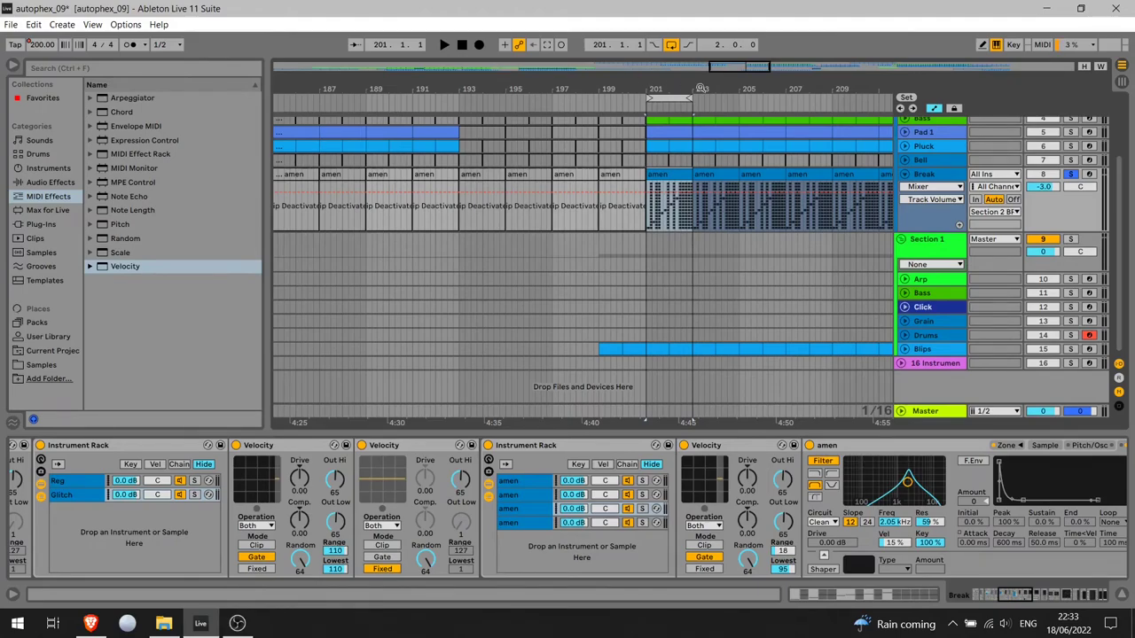
double_click(736, 69)
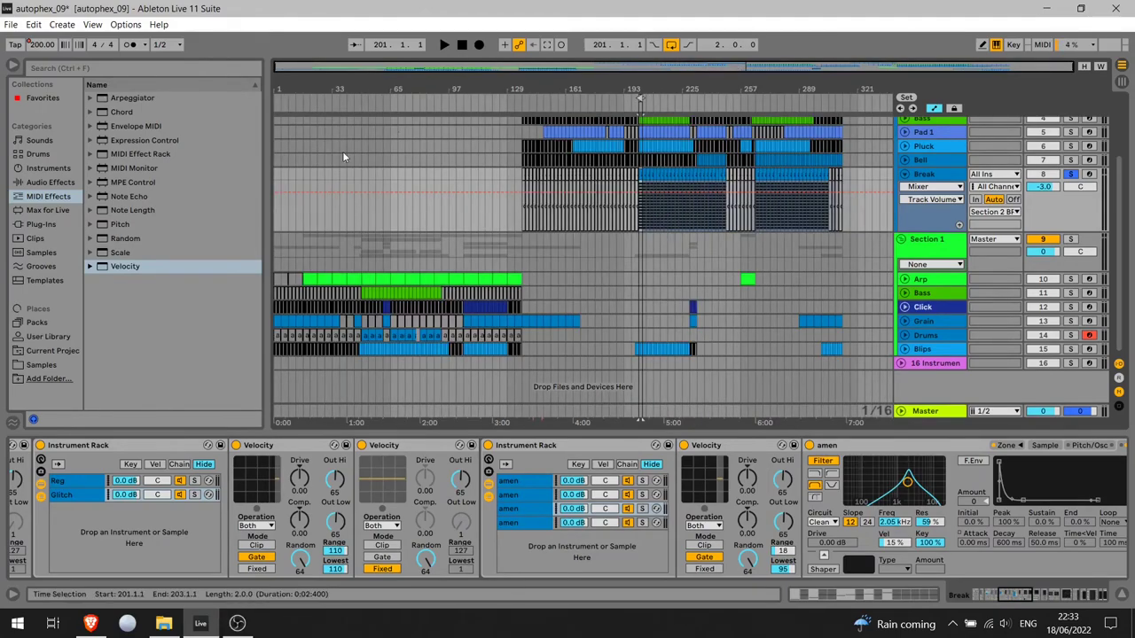